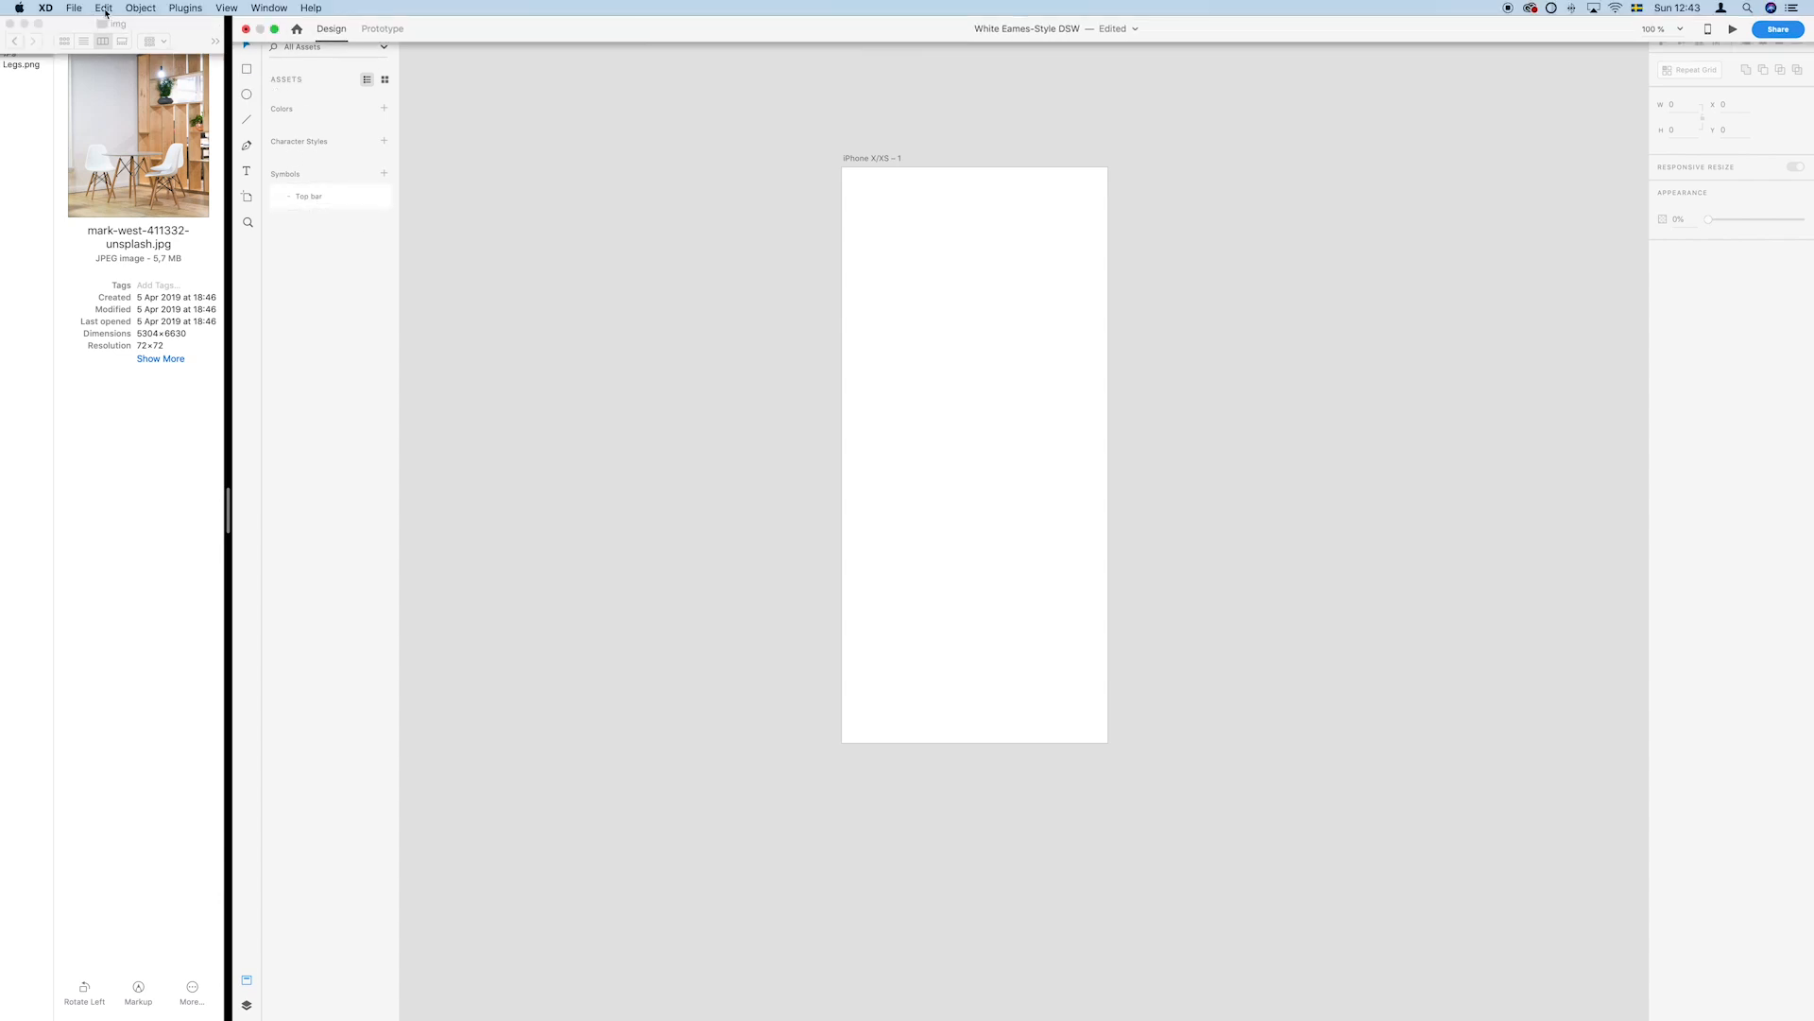
Step: Place the Top bar symbol on the iPhone X/XS artboard and align it flush with the artboard's top edge
click(74, 8)
mouse_move(147, 80)
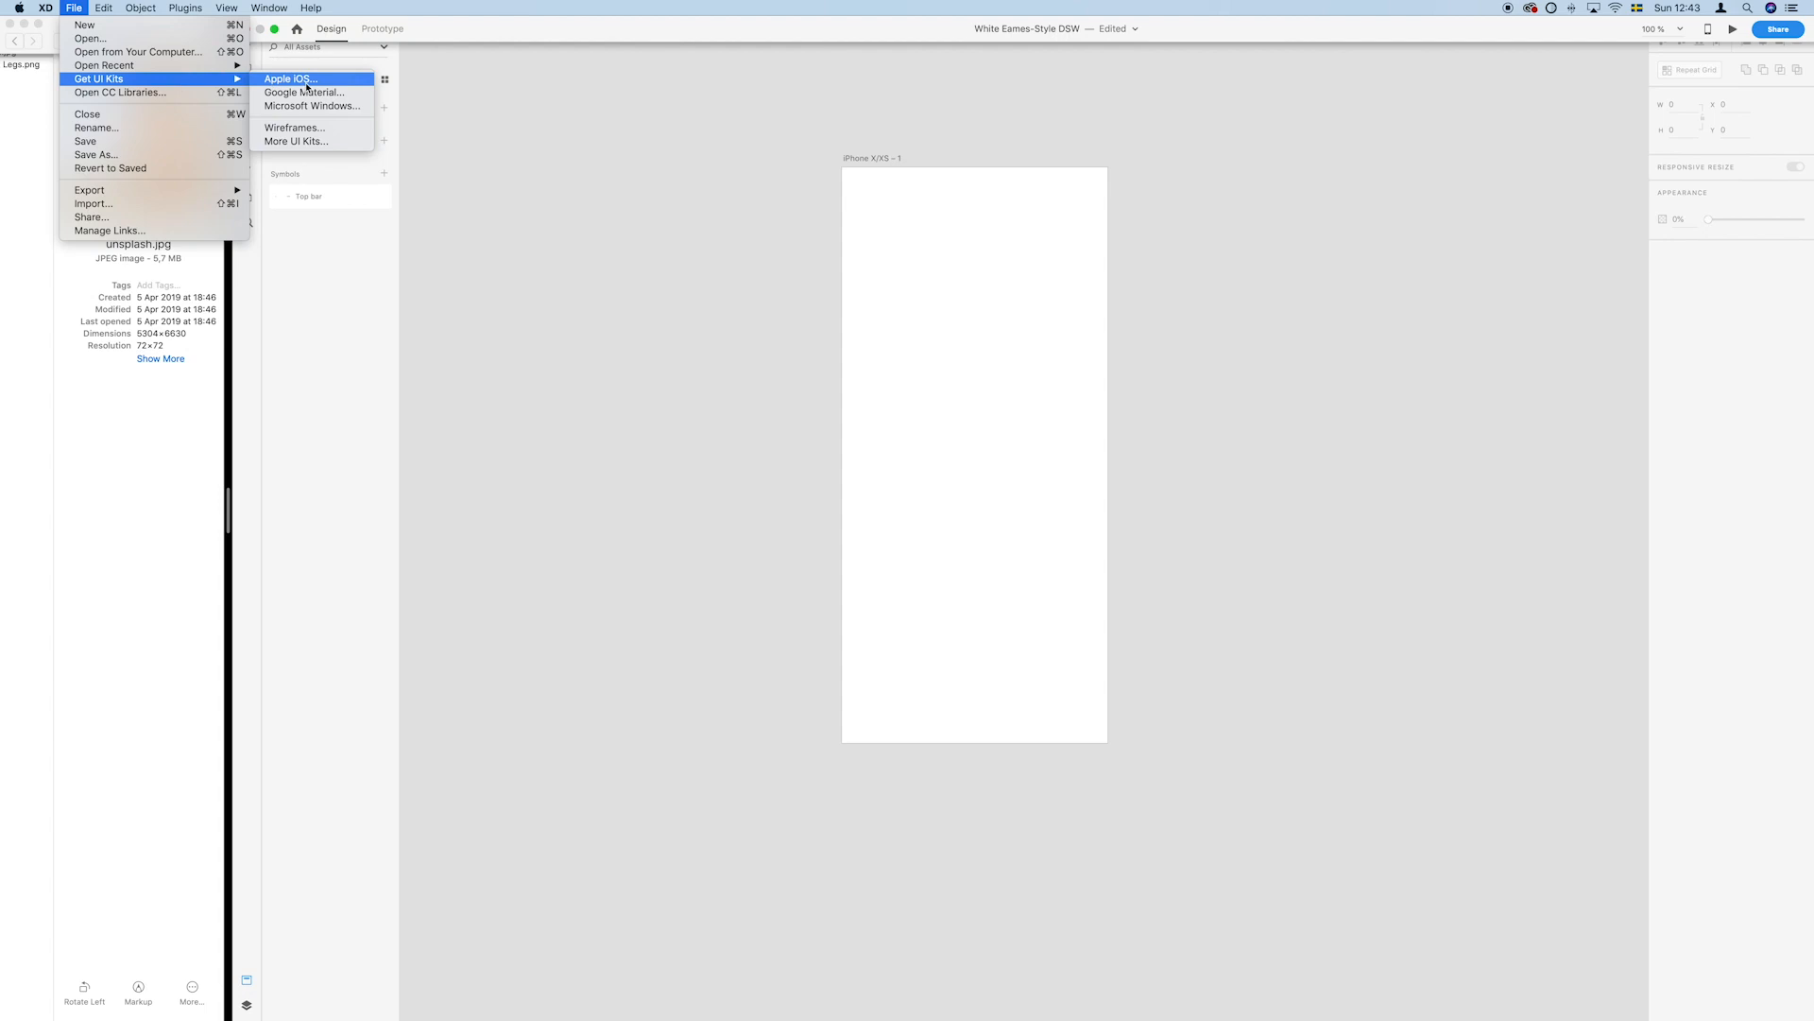
click(308, 198)
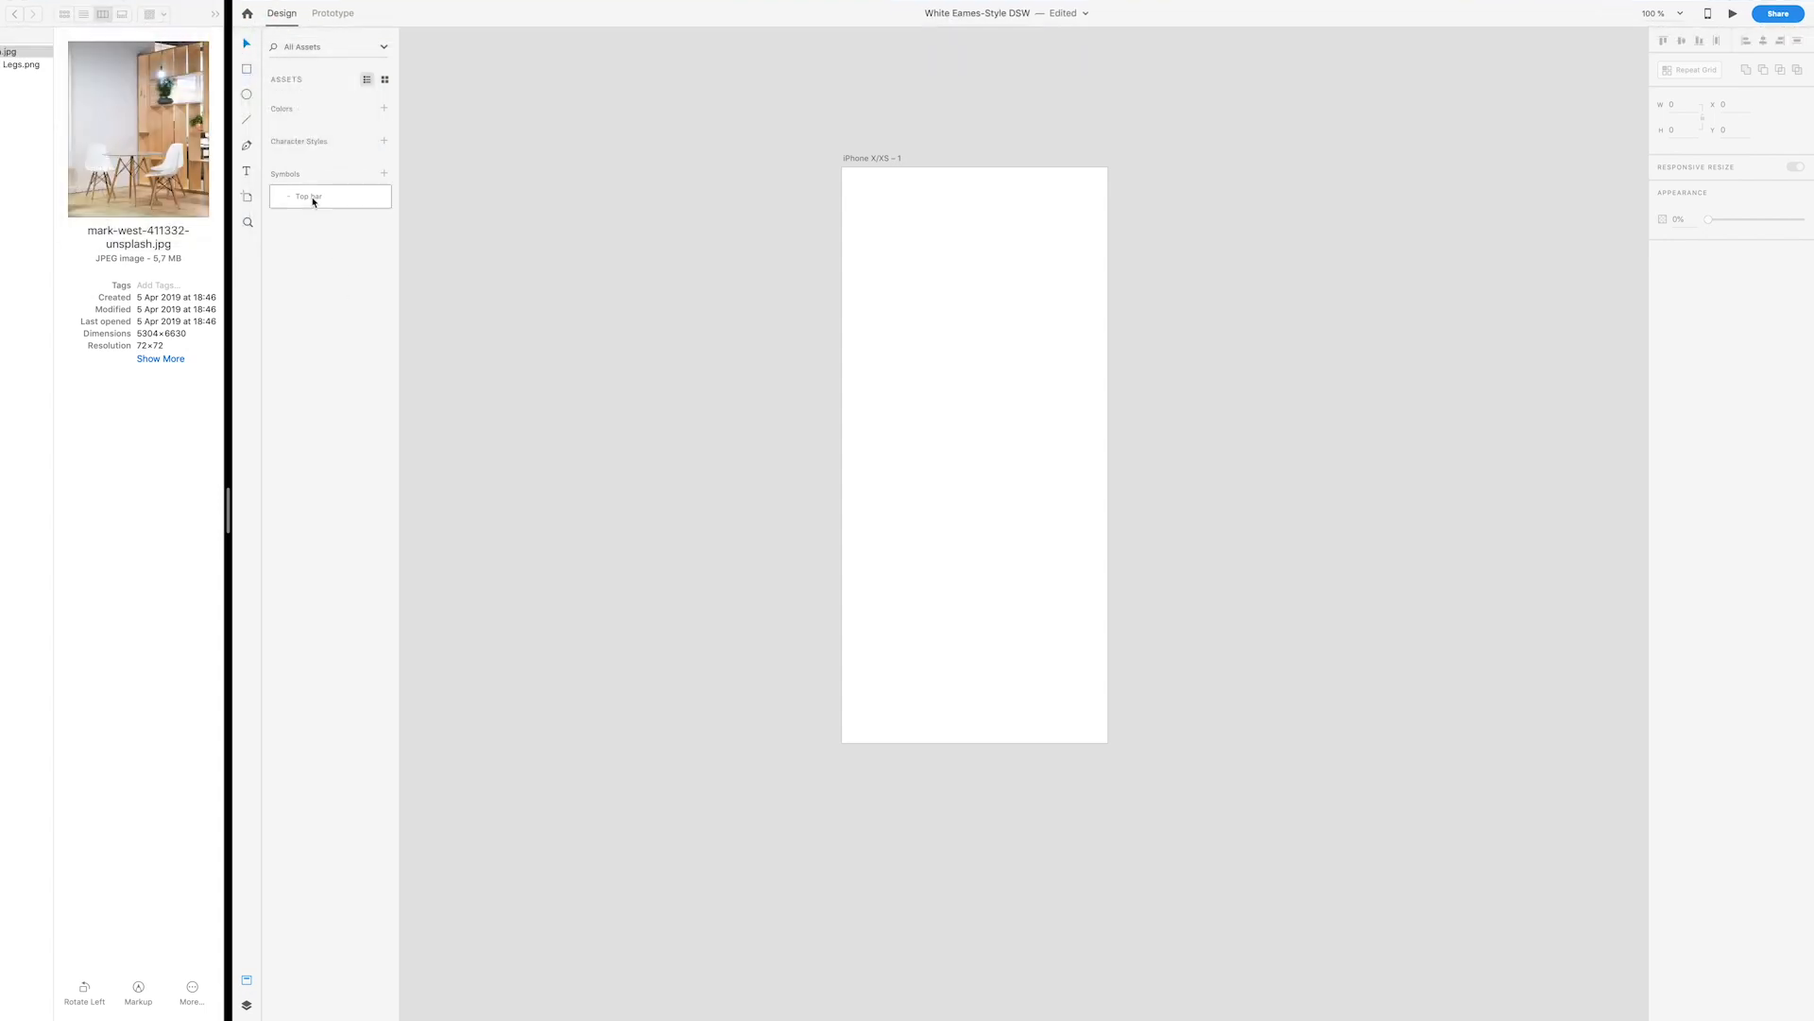
drag(307, 197, 992, 211)
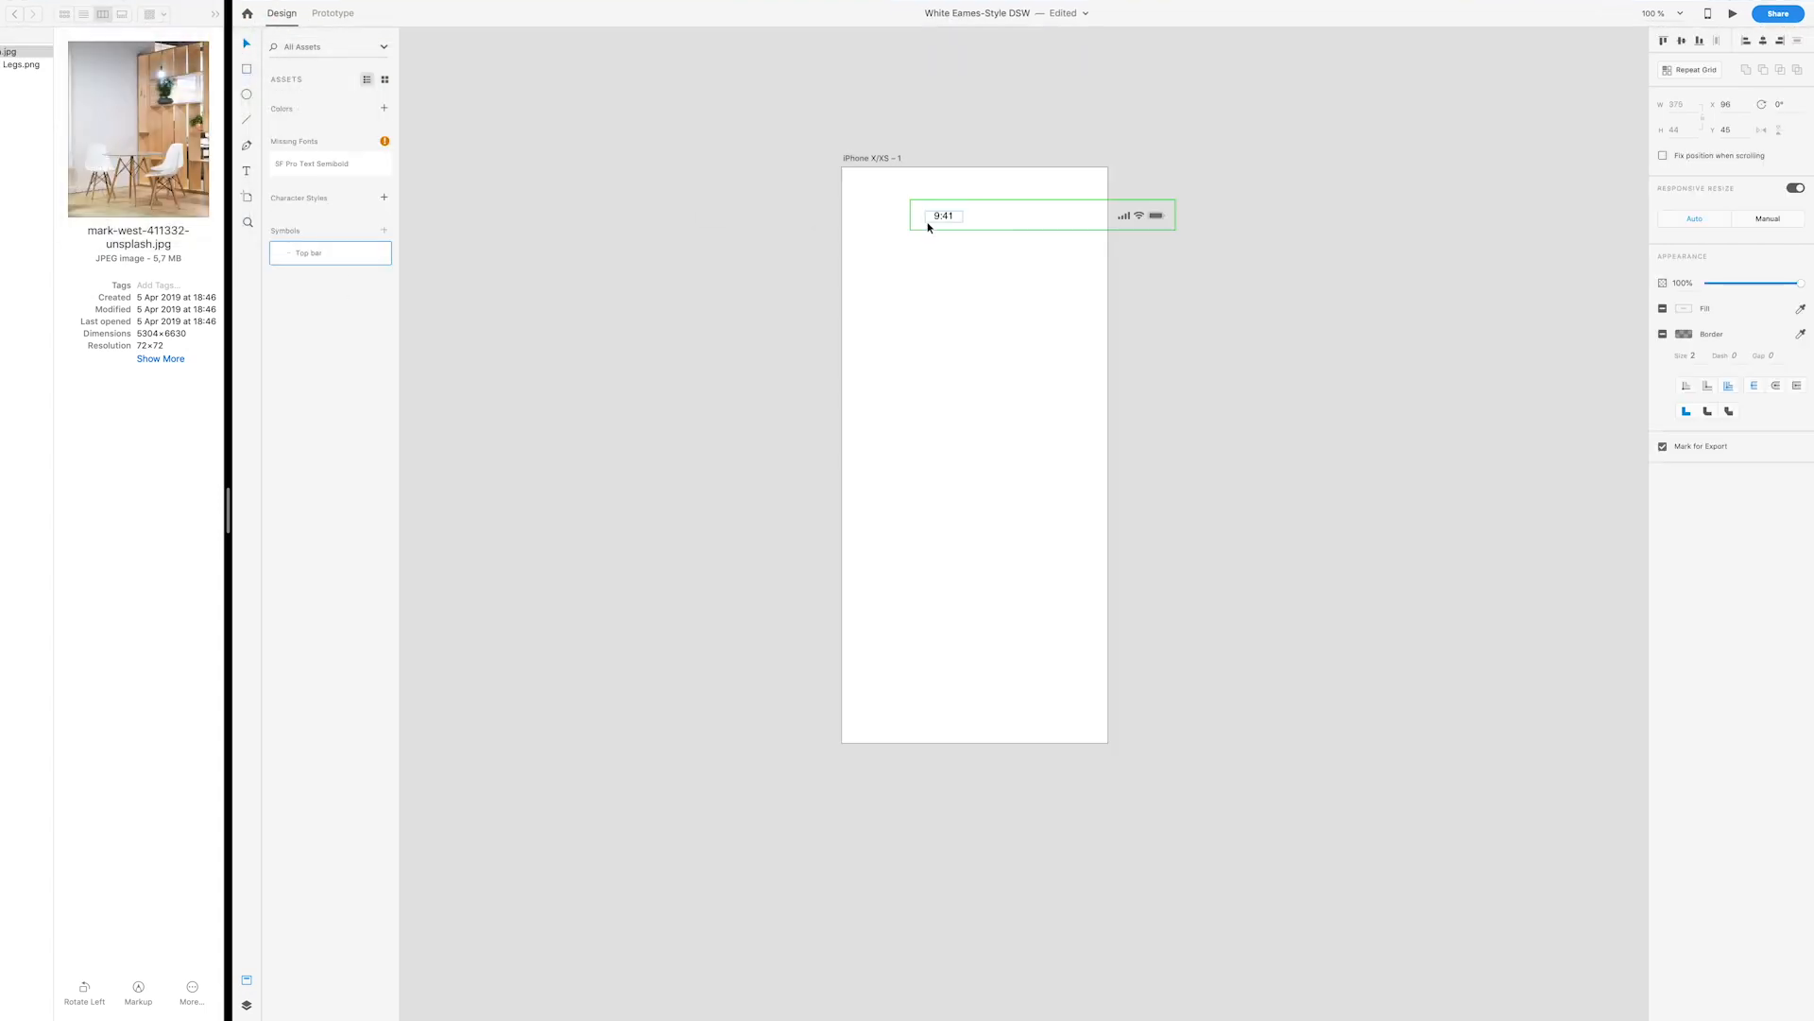
drag(876, 191, 889, 189)
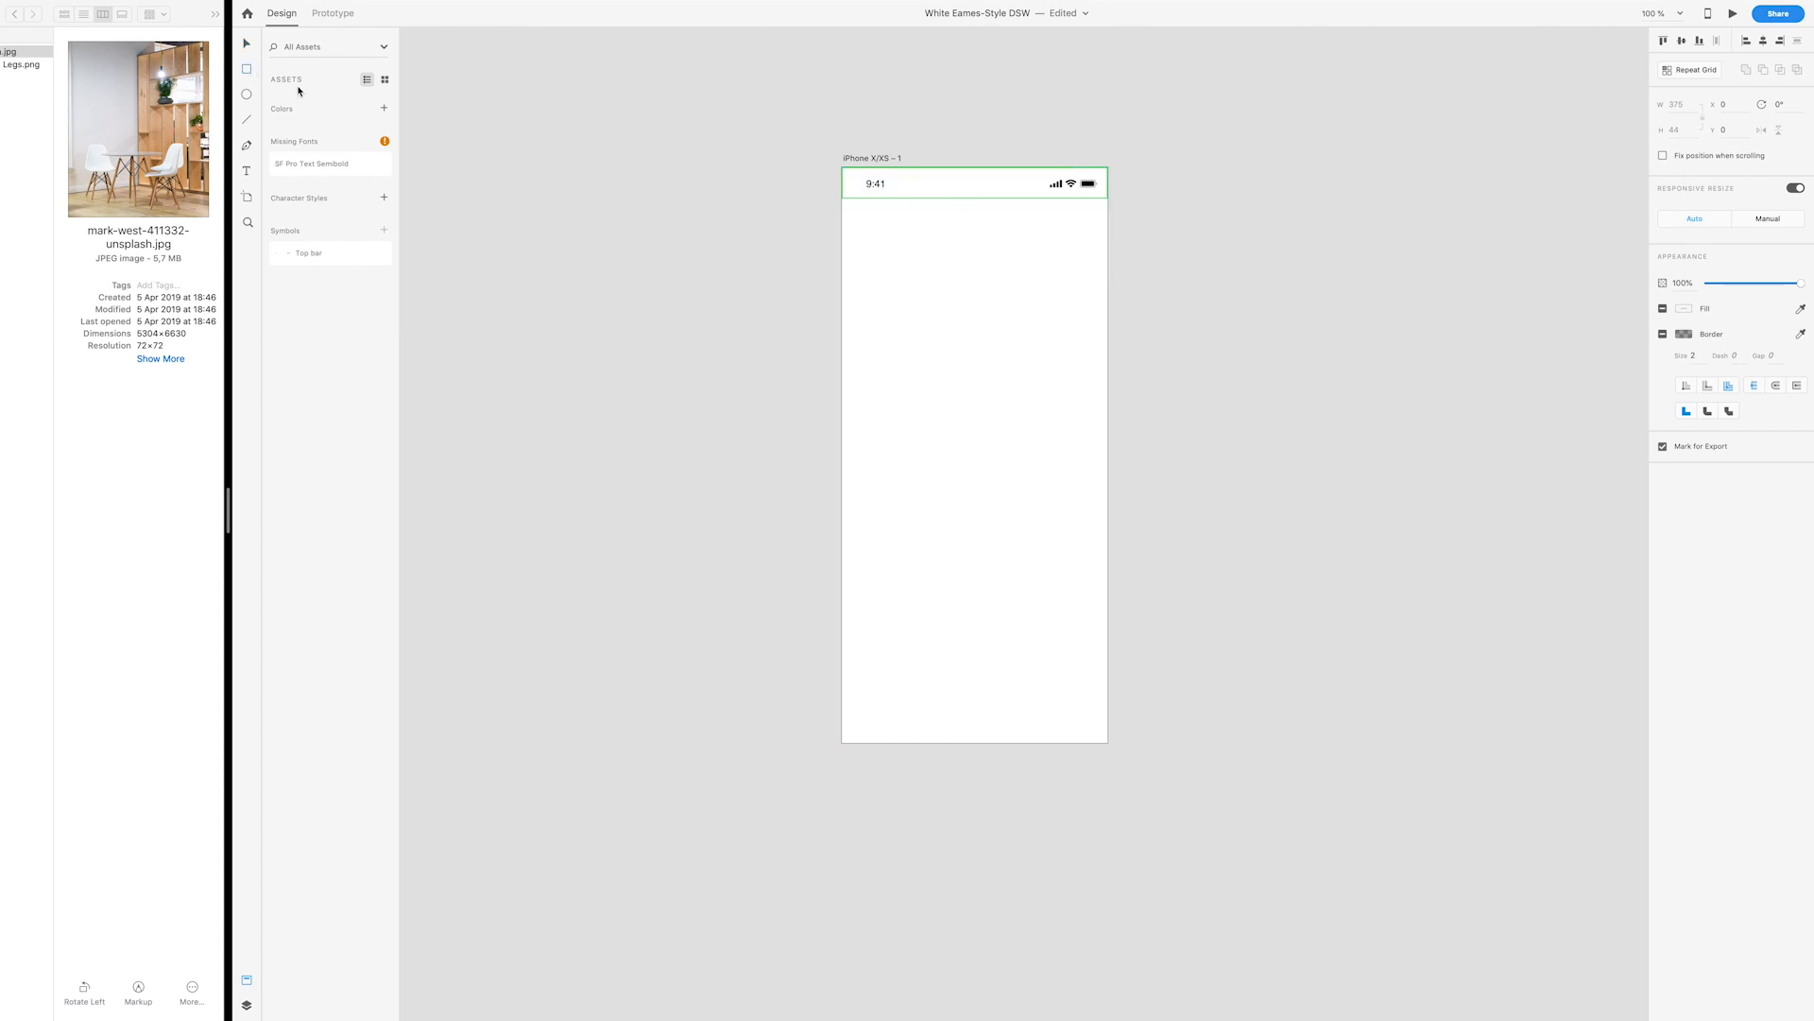
Step: Draw a rectangle about 375 × 538 from the artboard's top edge across its full width and fill it with mark-west-411332-unsplash.jpg
mouse_move(842, 169)
mouse_down()
mouse_move(1001, 514)
mouse_move(1107, 548)
mouse_up()
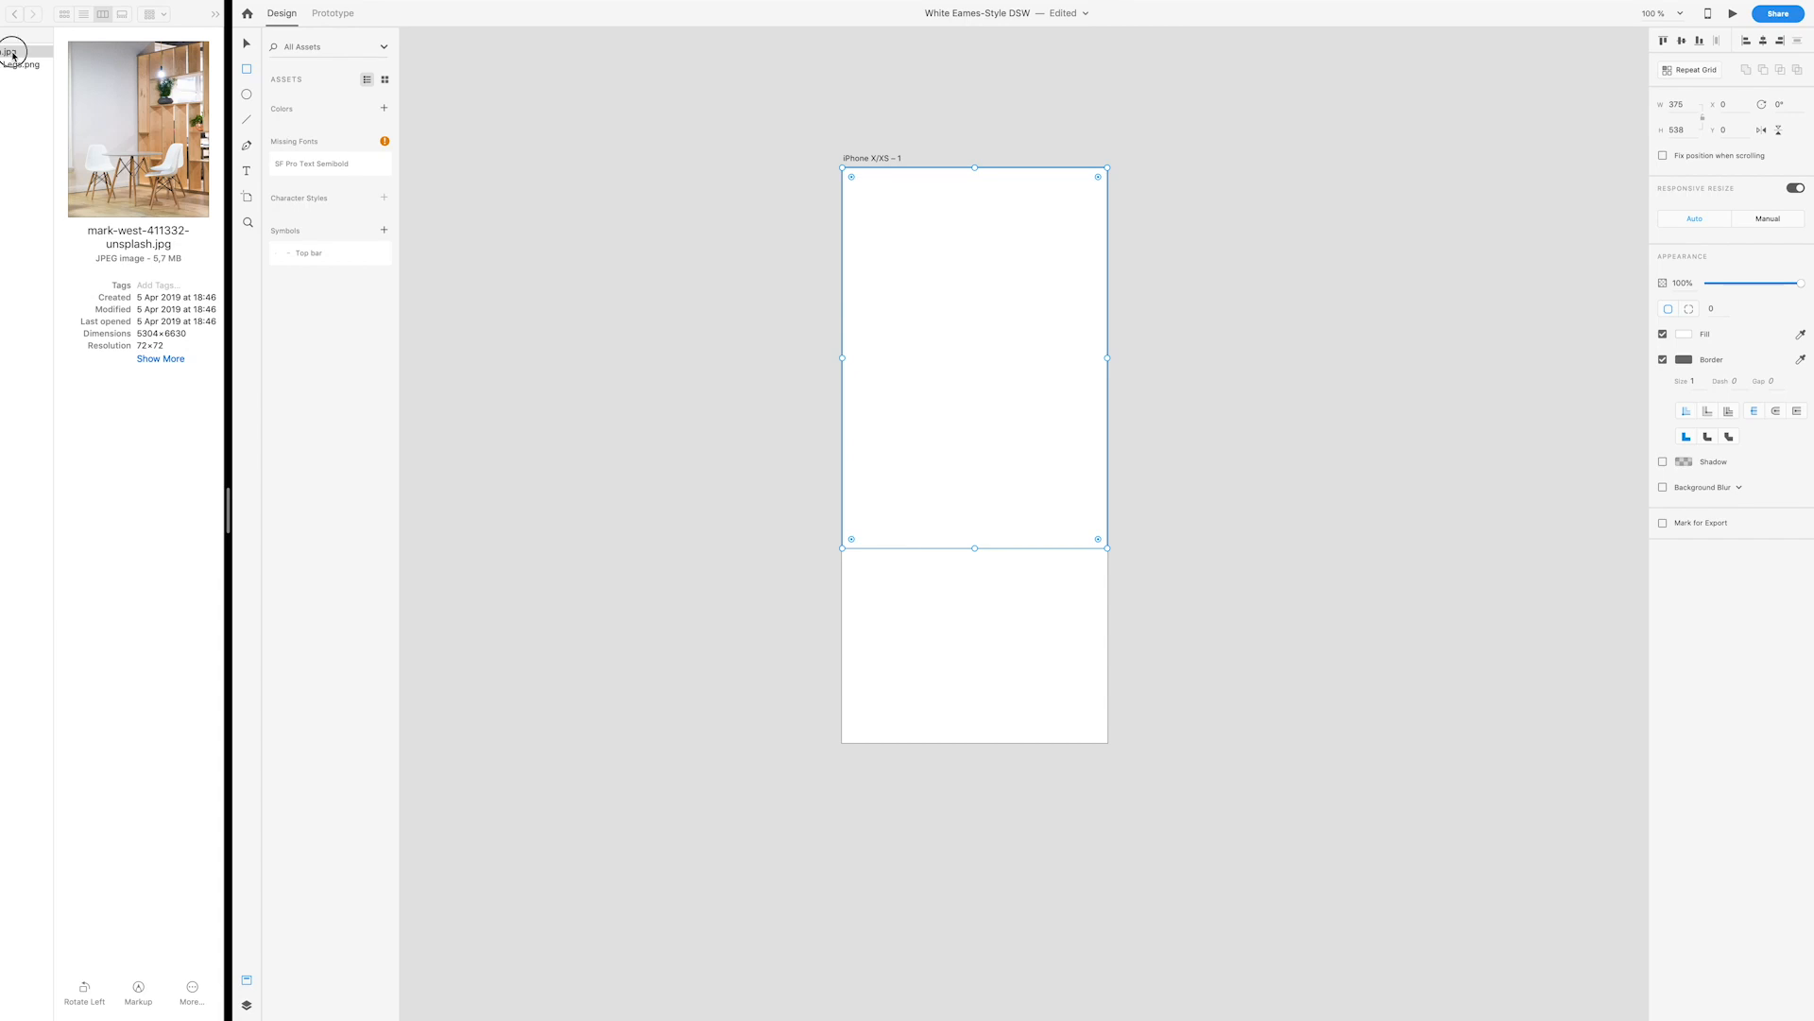
drag(17, 53, 986, 356)
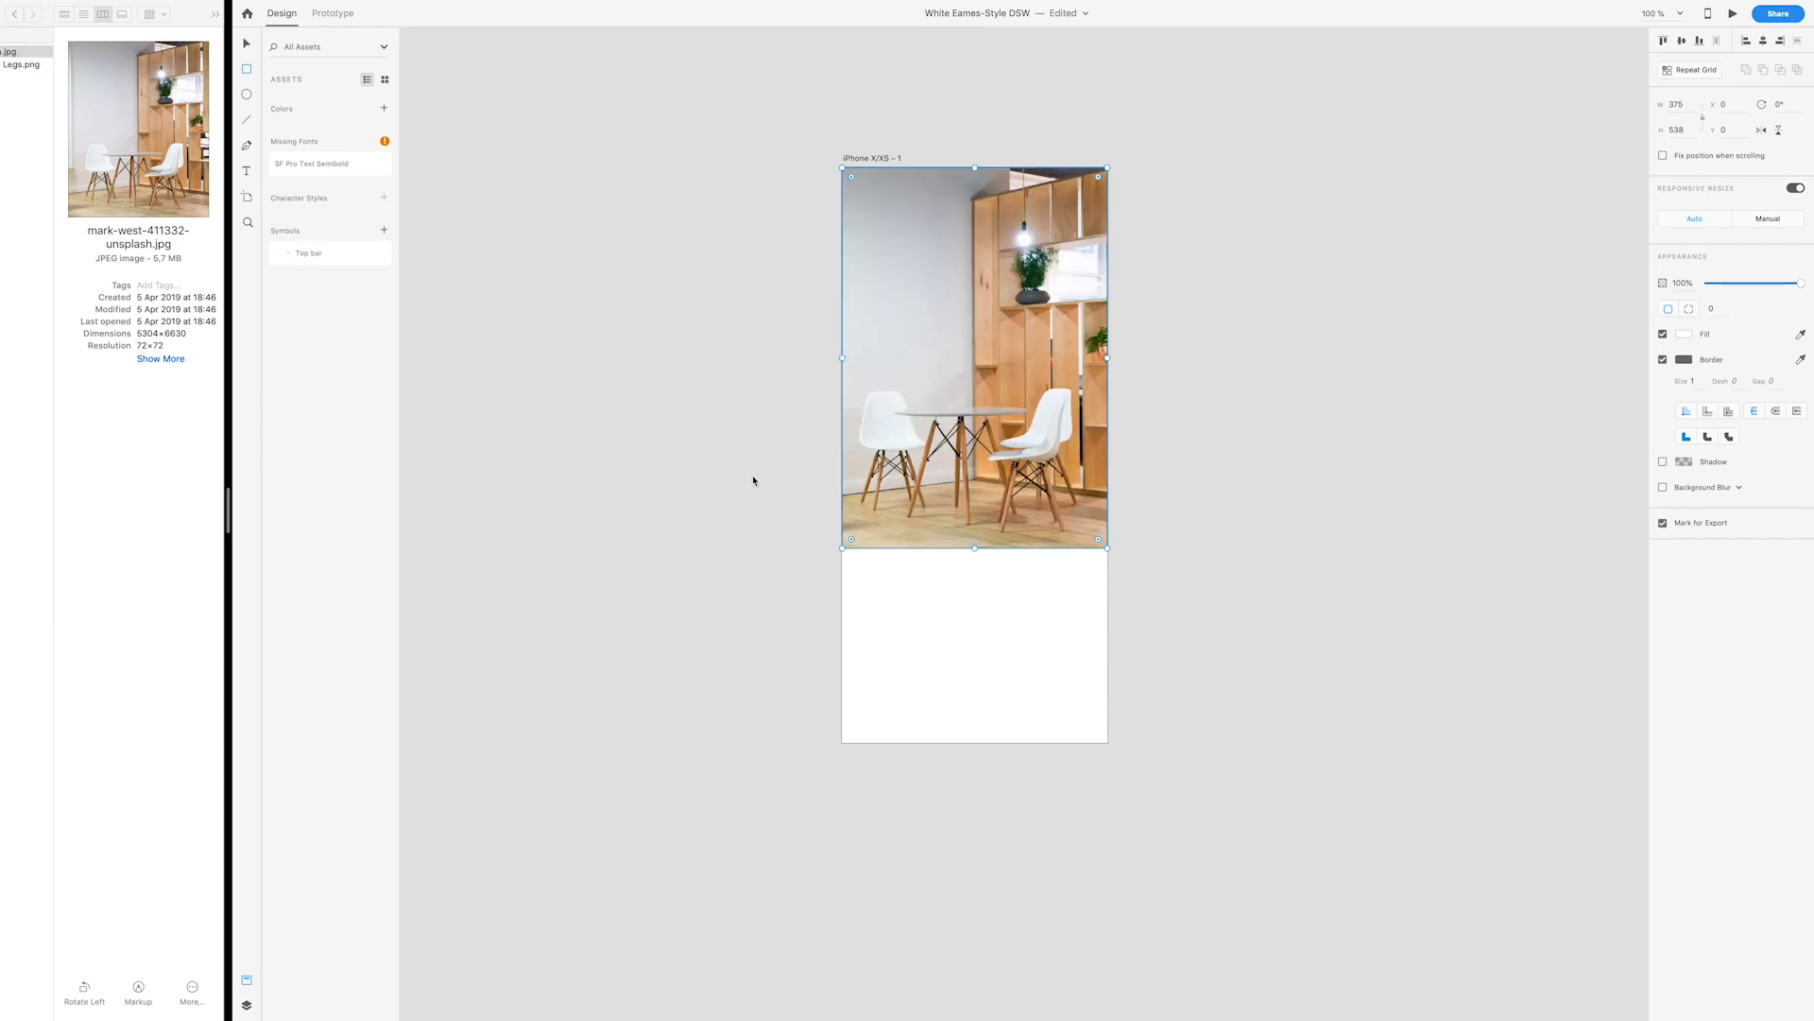
Step: Remove the border from the photo rectangle and send it to the back, behind the top bar
click(1663, 359)
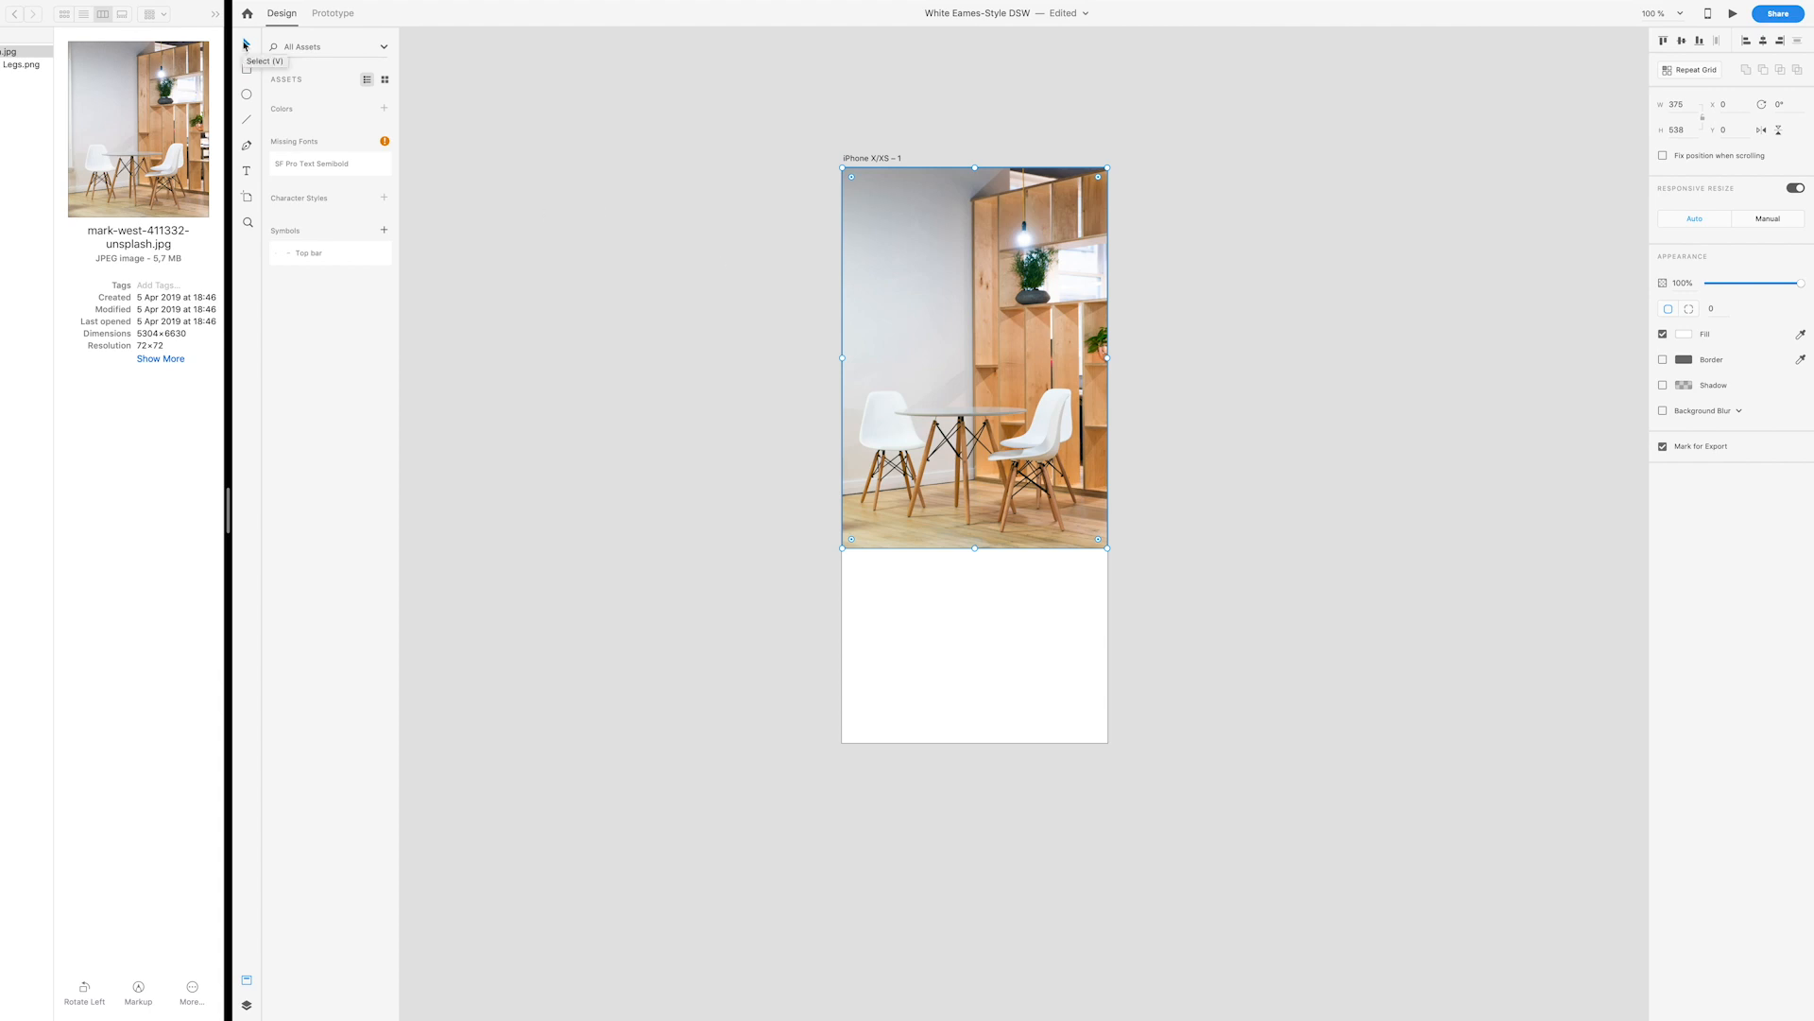
right_click(945, 459)
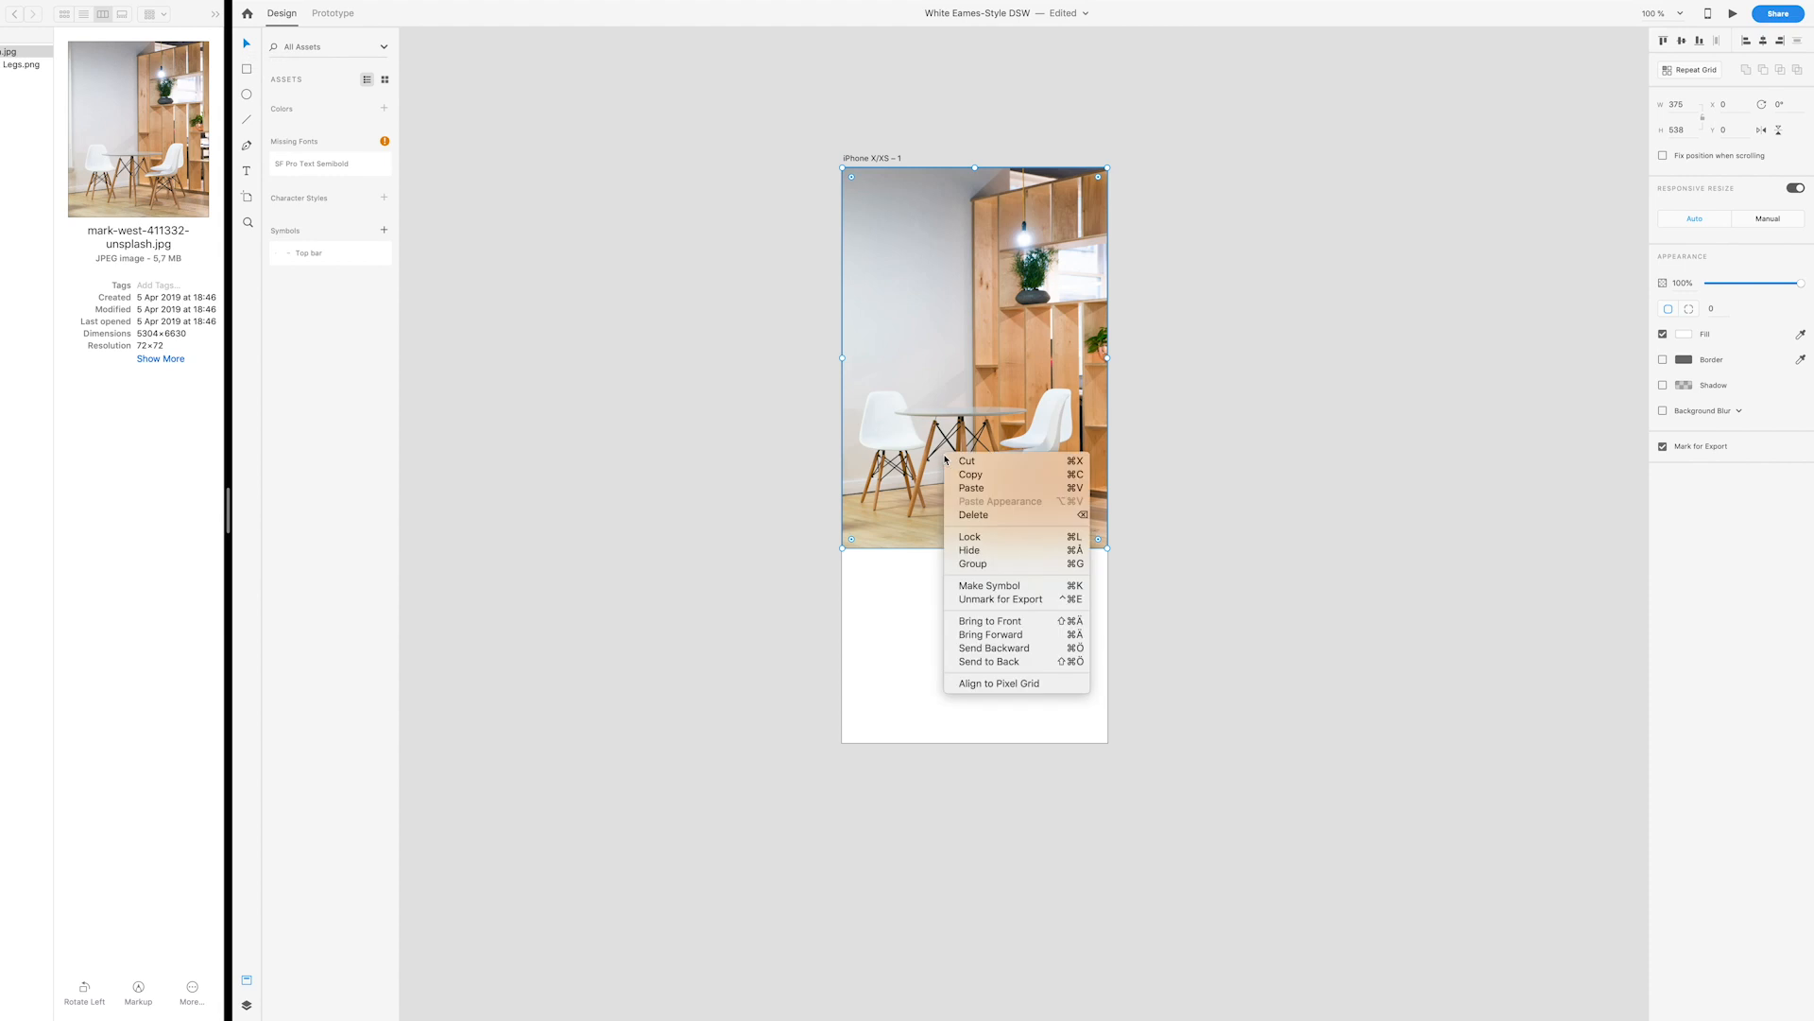
click(989, 661)
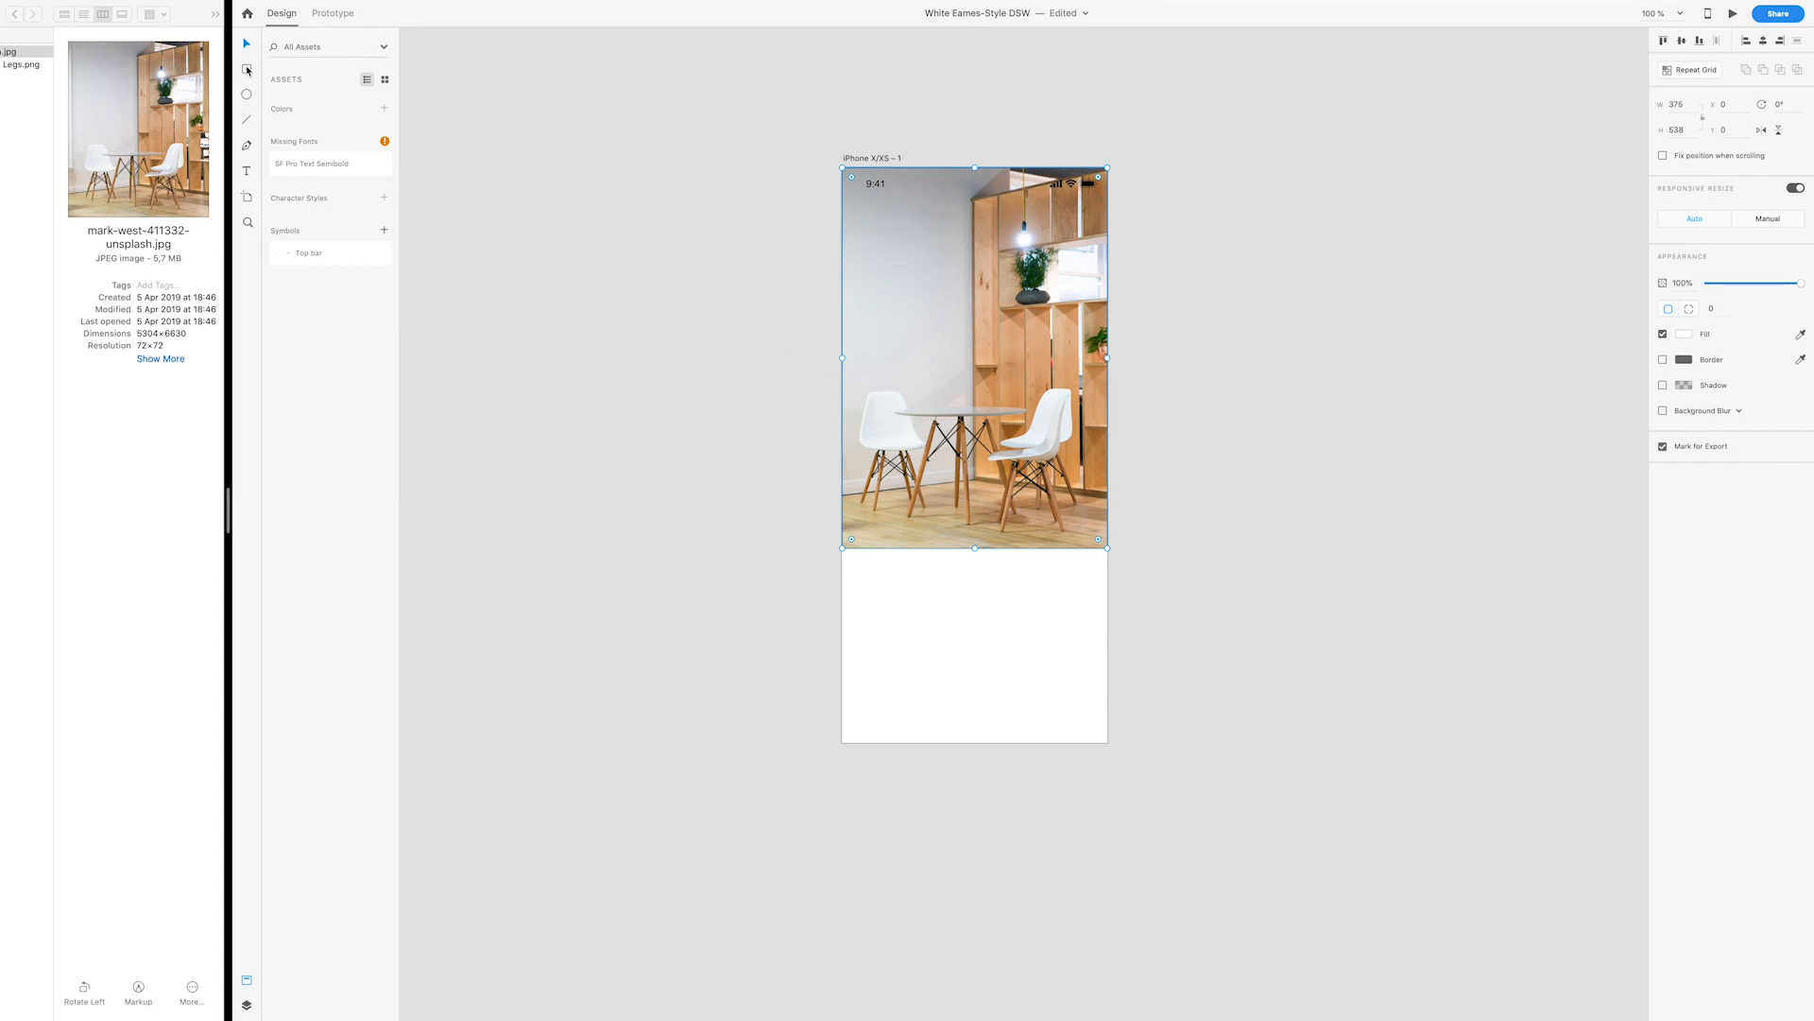
Step: Set the artboard's fill colour to the light grey #FAFAFA
click(886, 160)
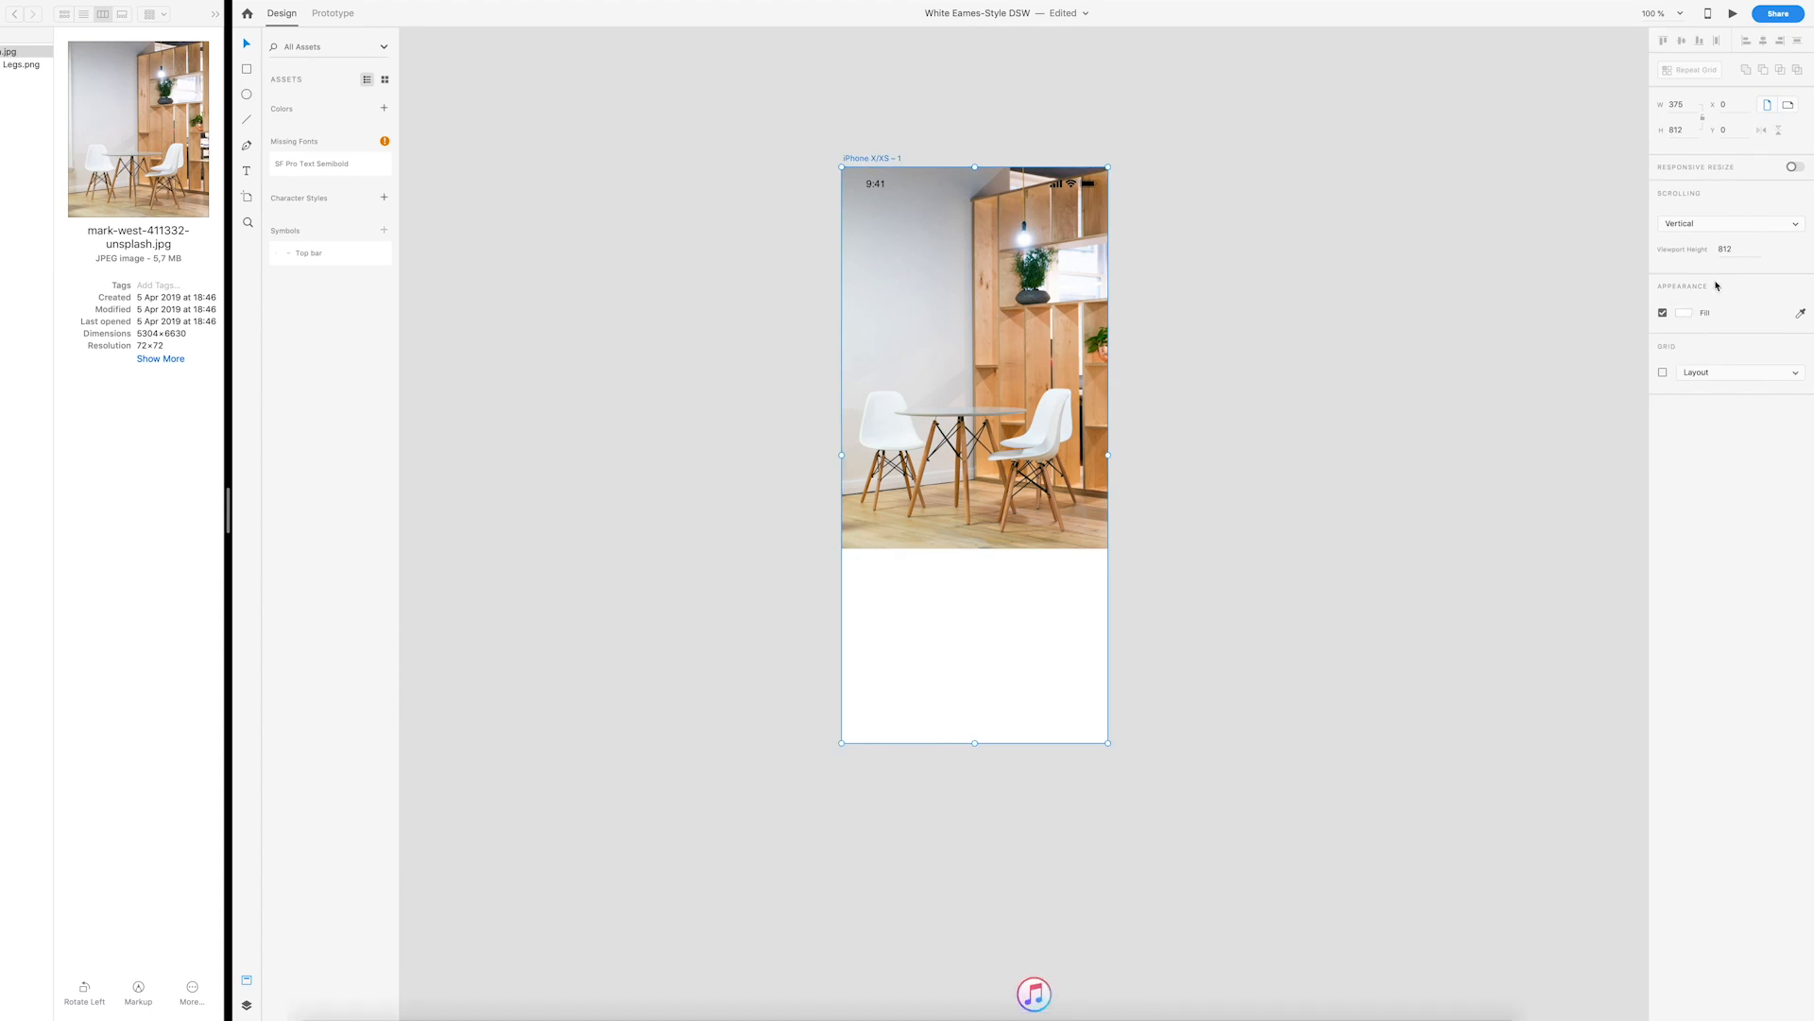
click(1684, 313)
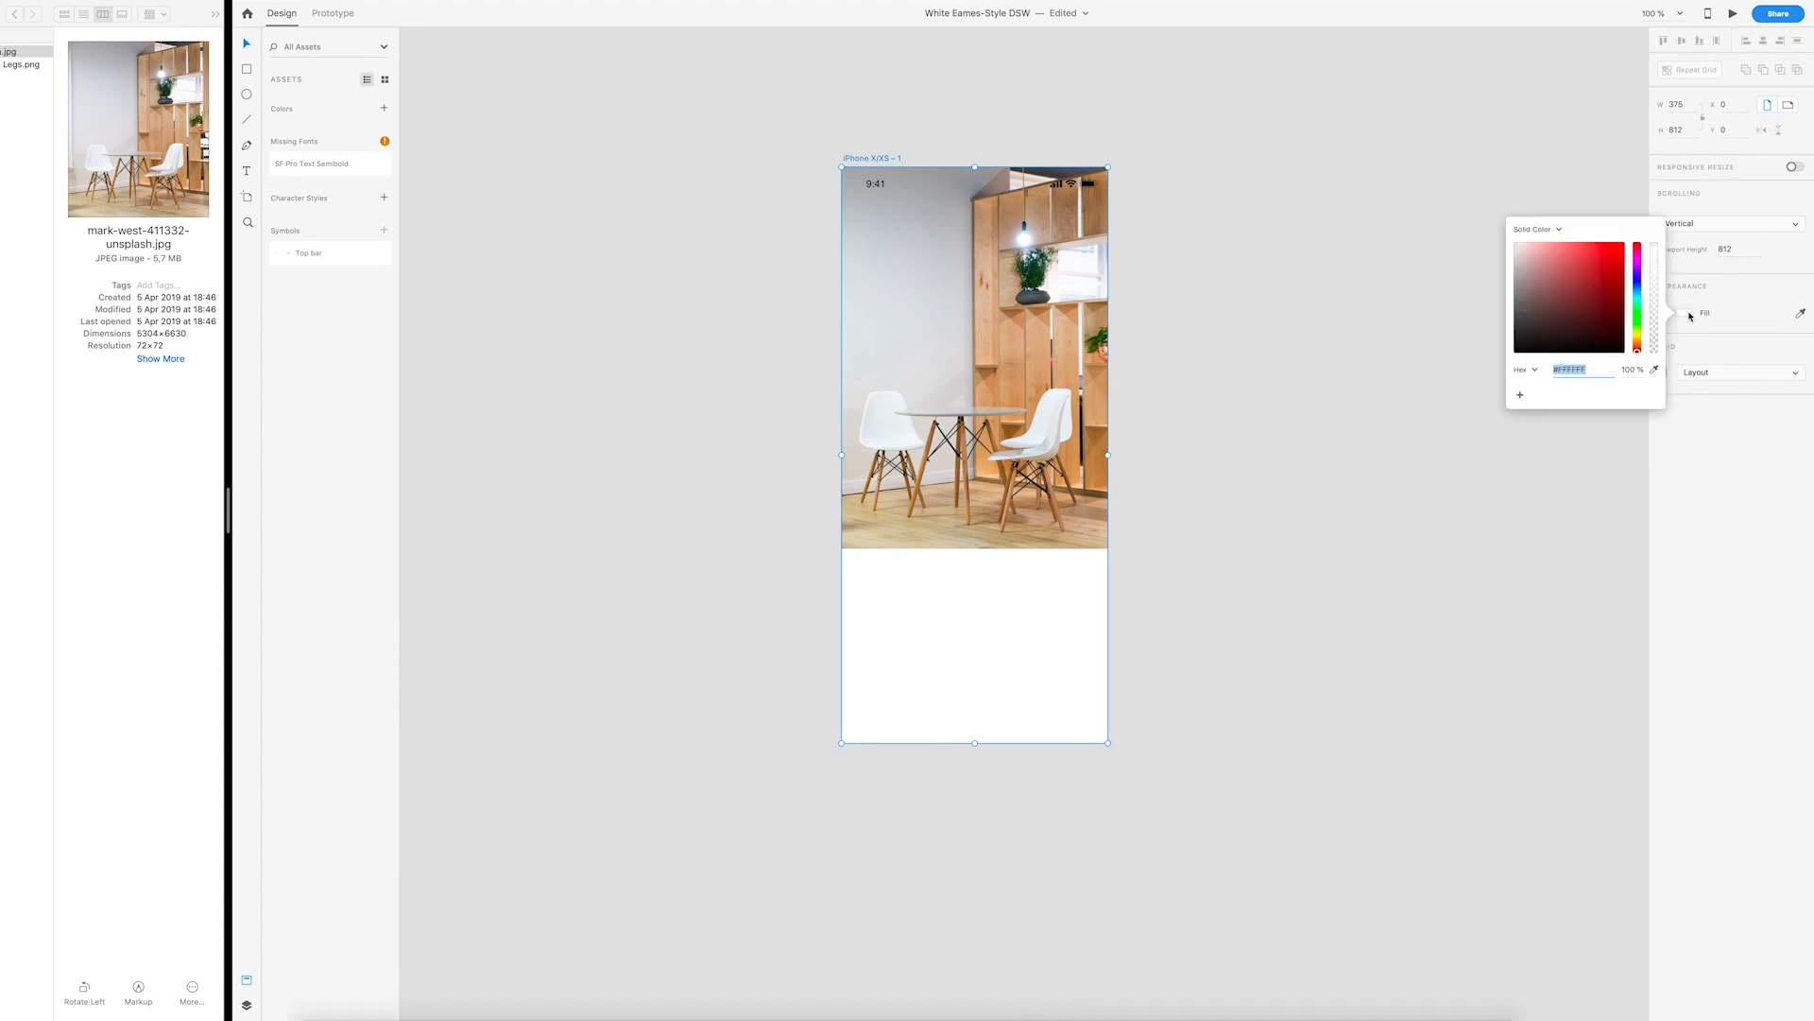
click(1513, 247)
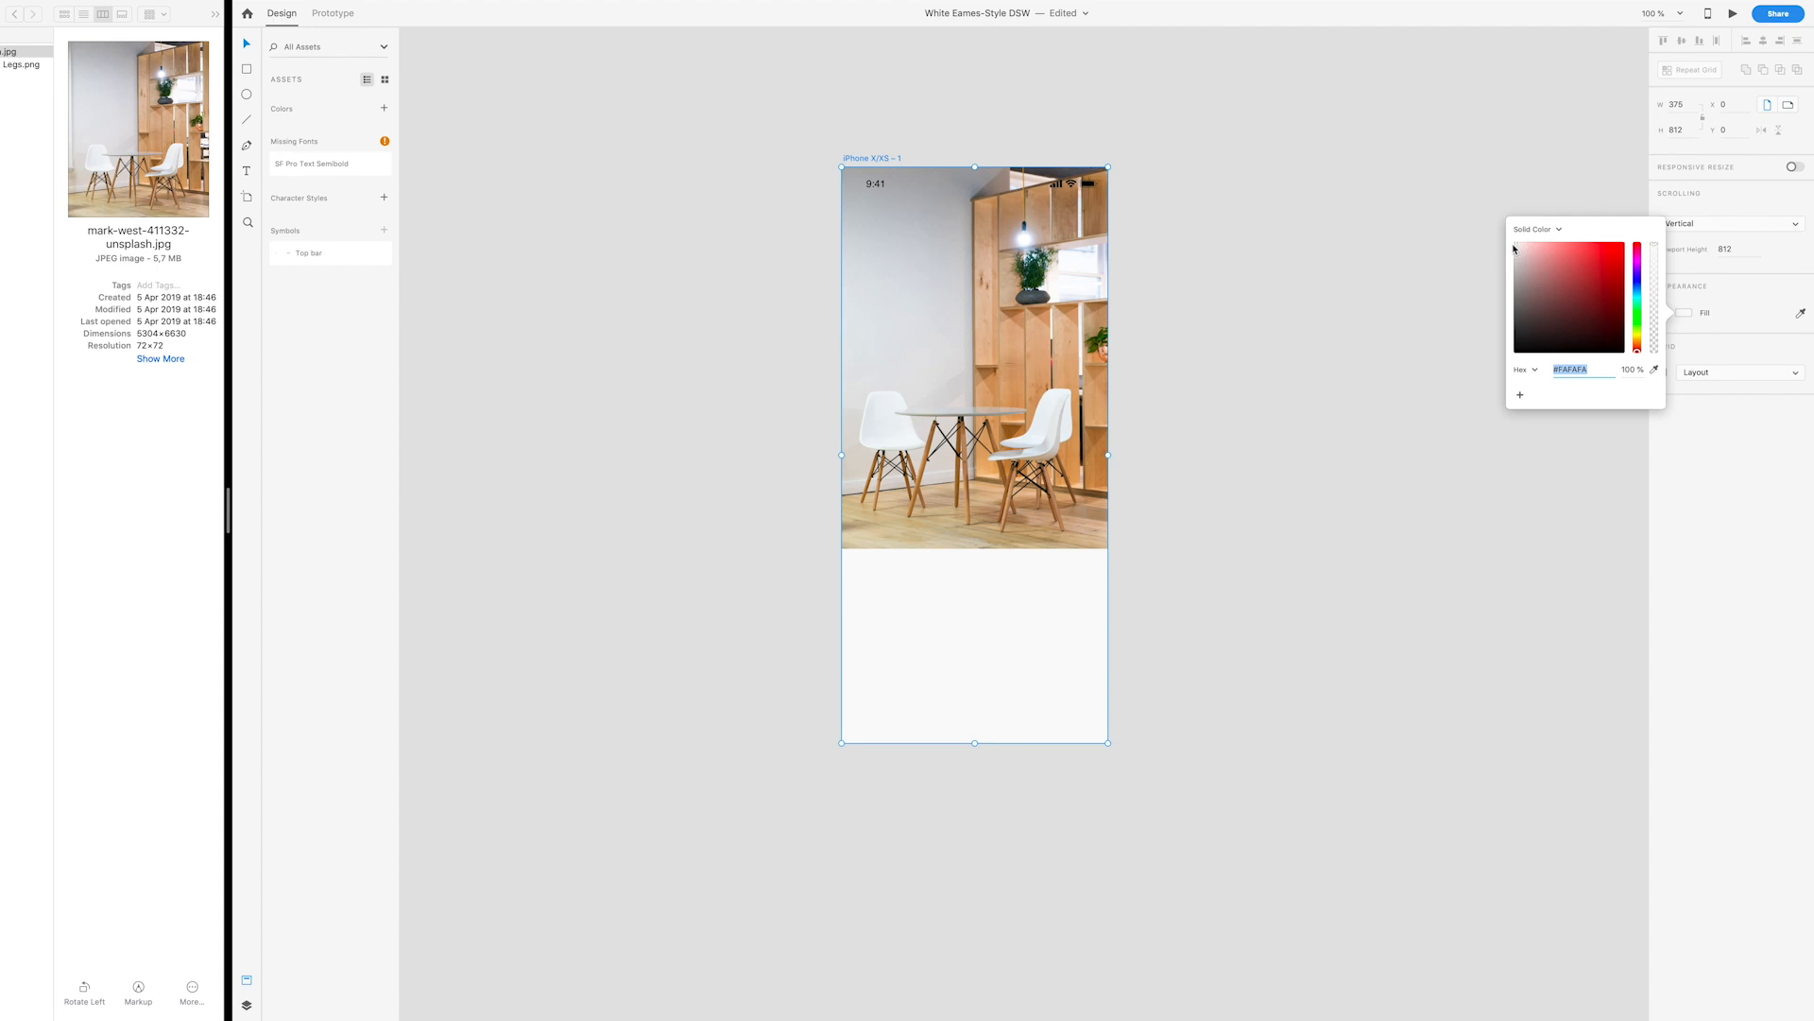
click(1304, 354)
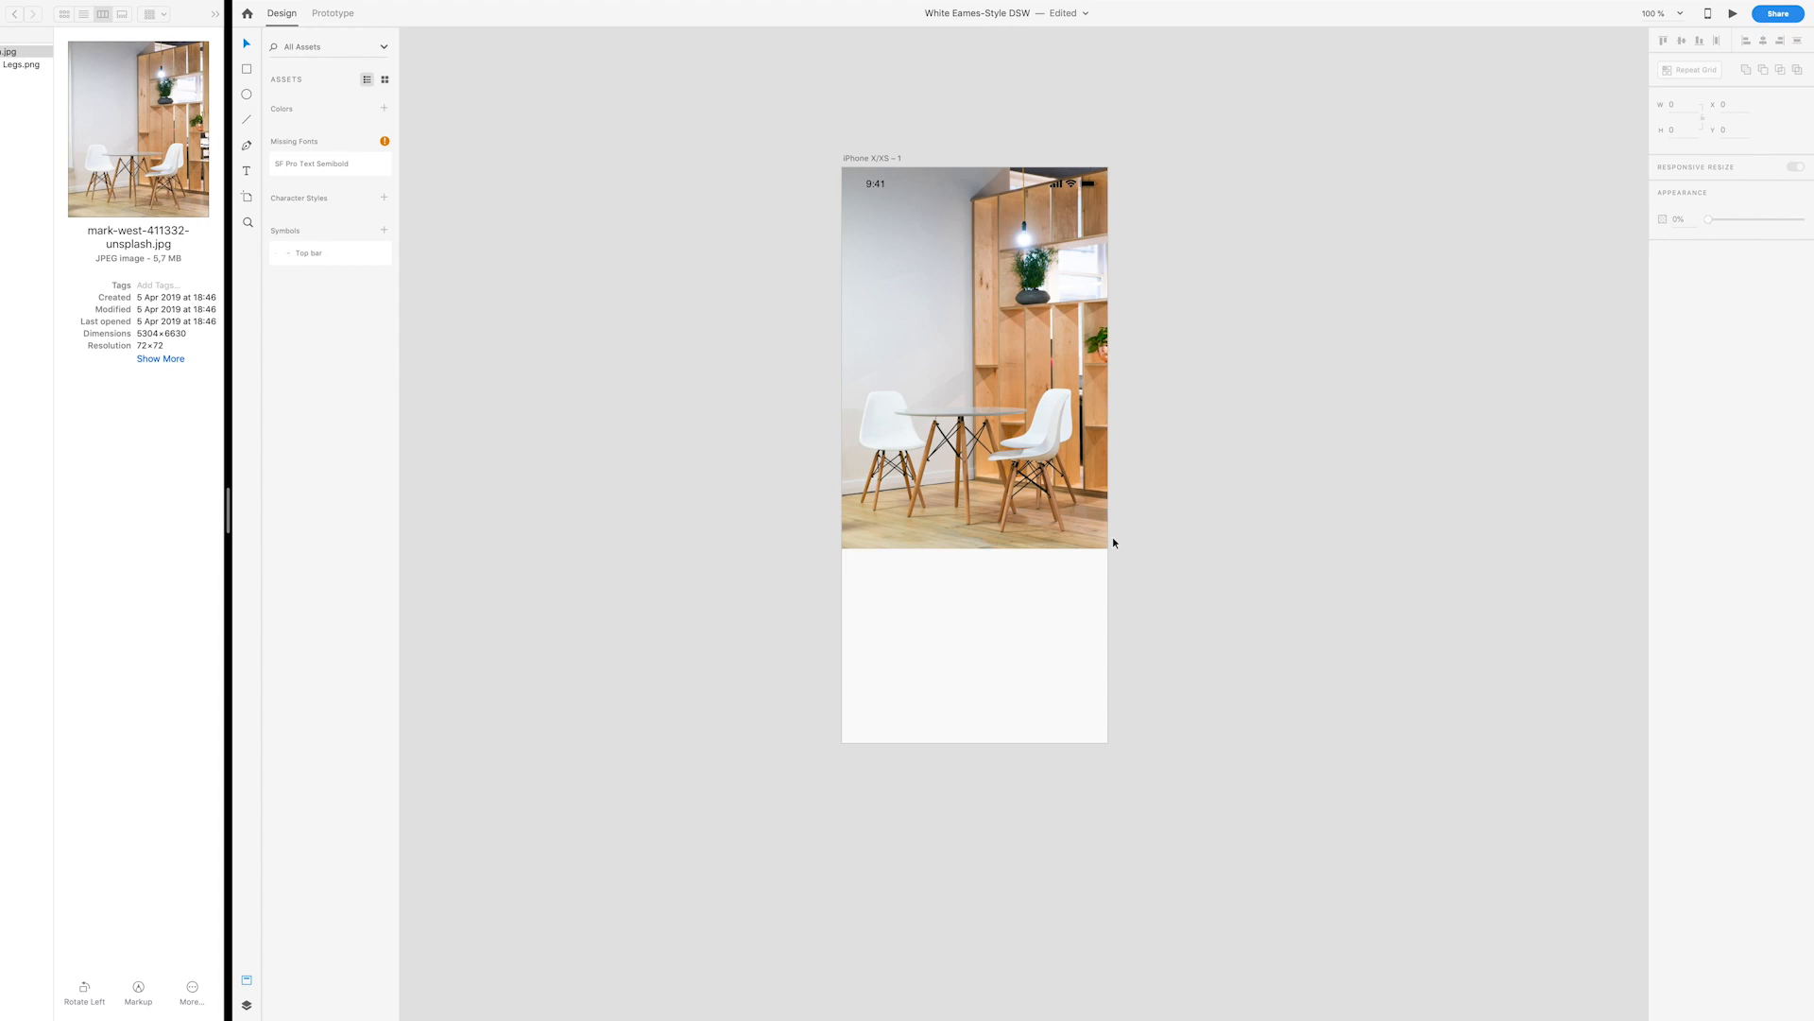
Step: Draw a borderless white card rectangle about 256 × 183 overlapping the lower edge of the photo
click(247, 69)
drag(858, 515, 1038, 643)
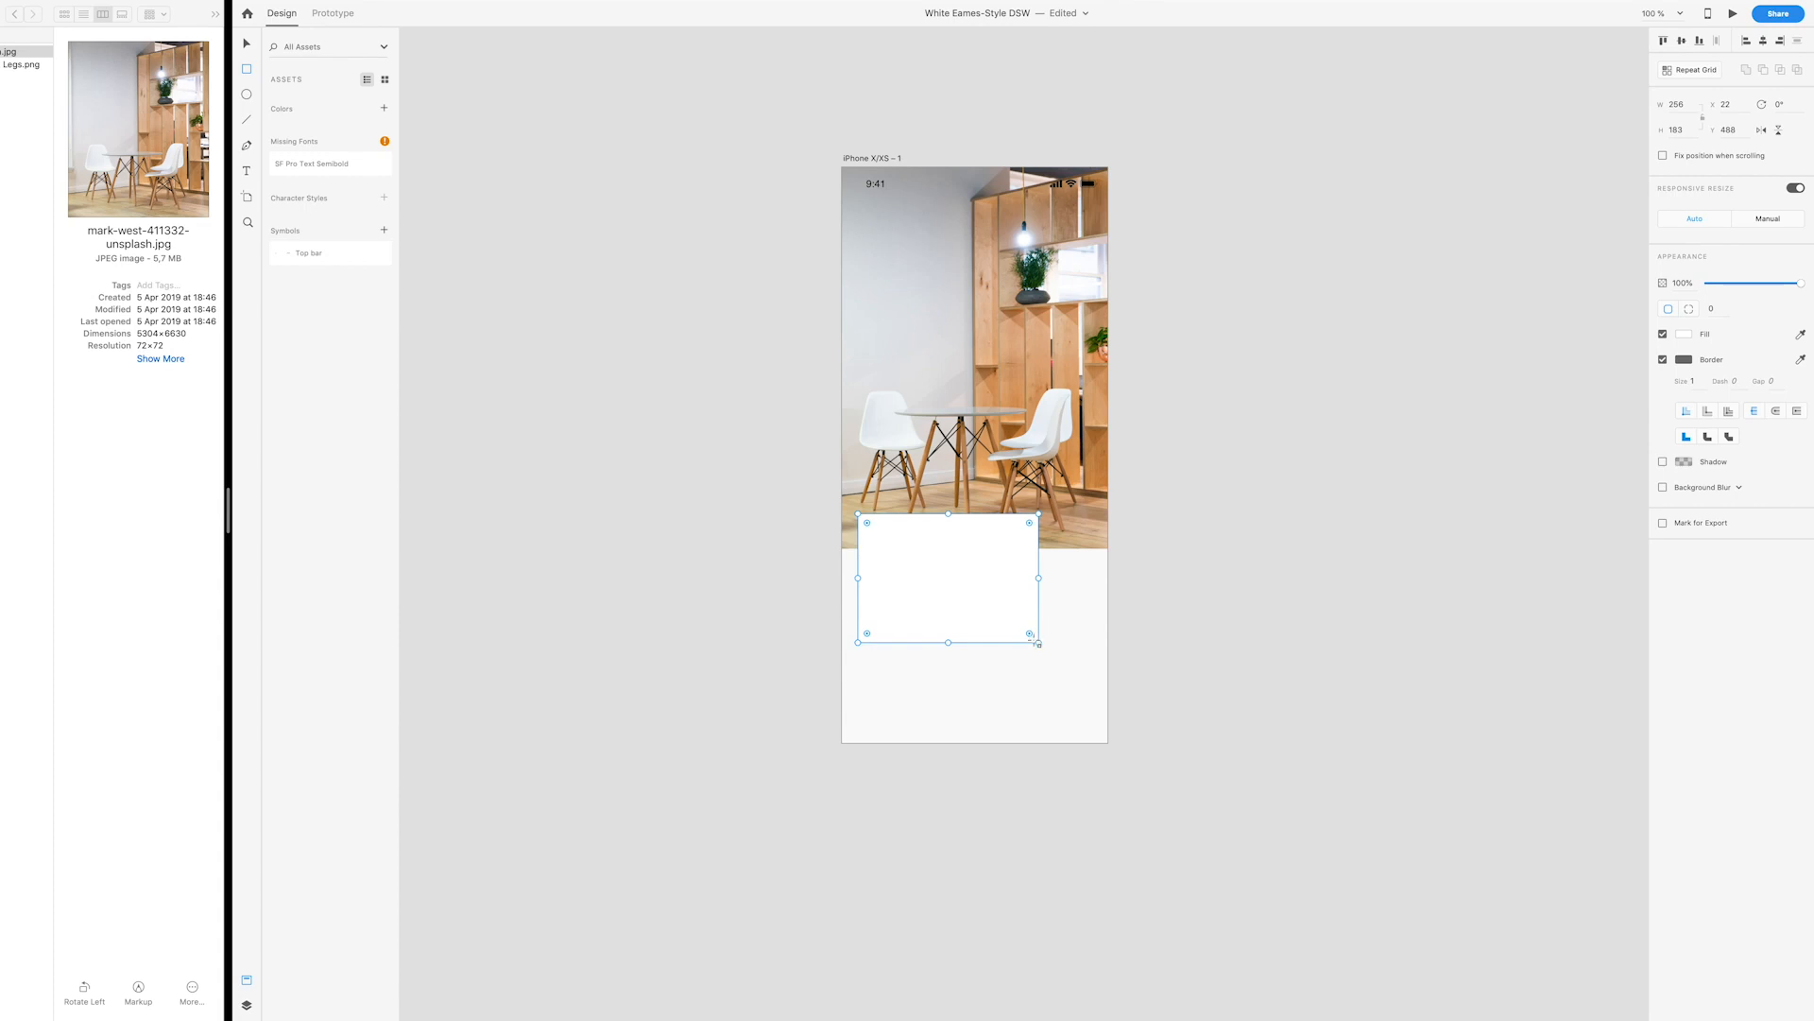
click(1663, 360)
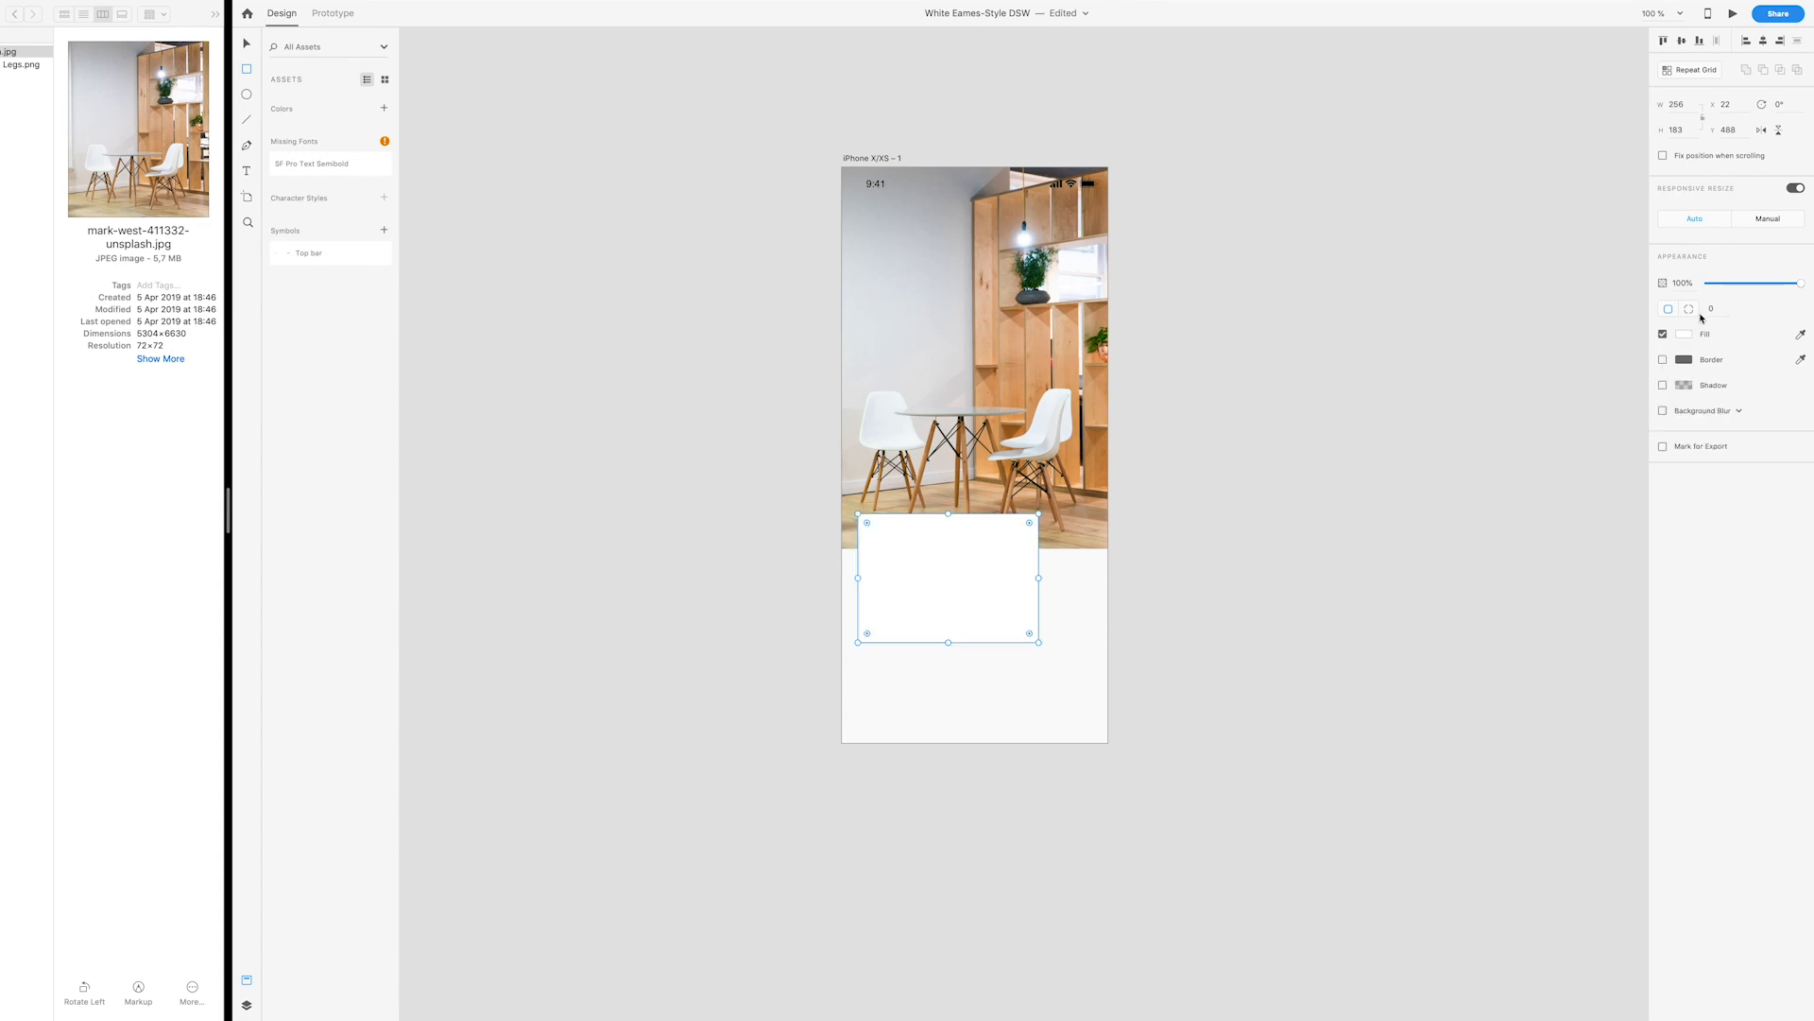
Step: Set the corner radius of the white card to 10
click(1713, 308)
key(Return)
click(1723, 308)
key(Return)
key(Escape)
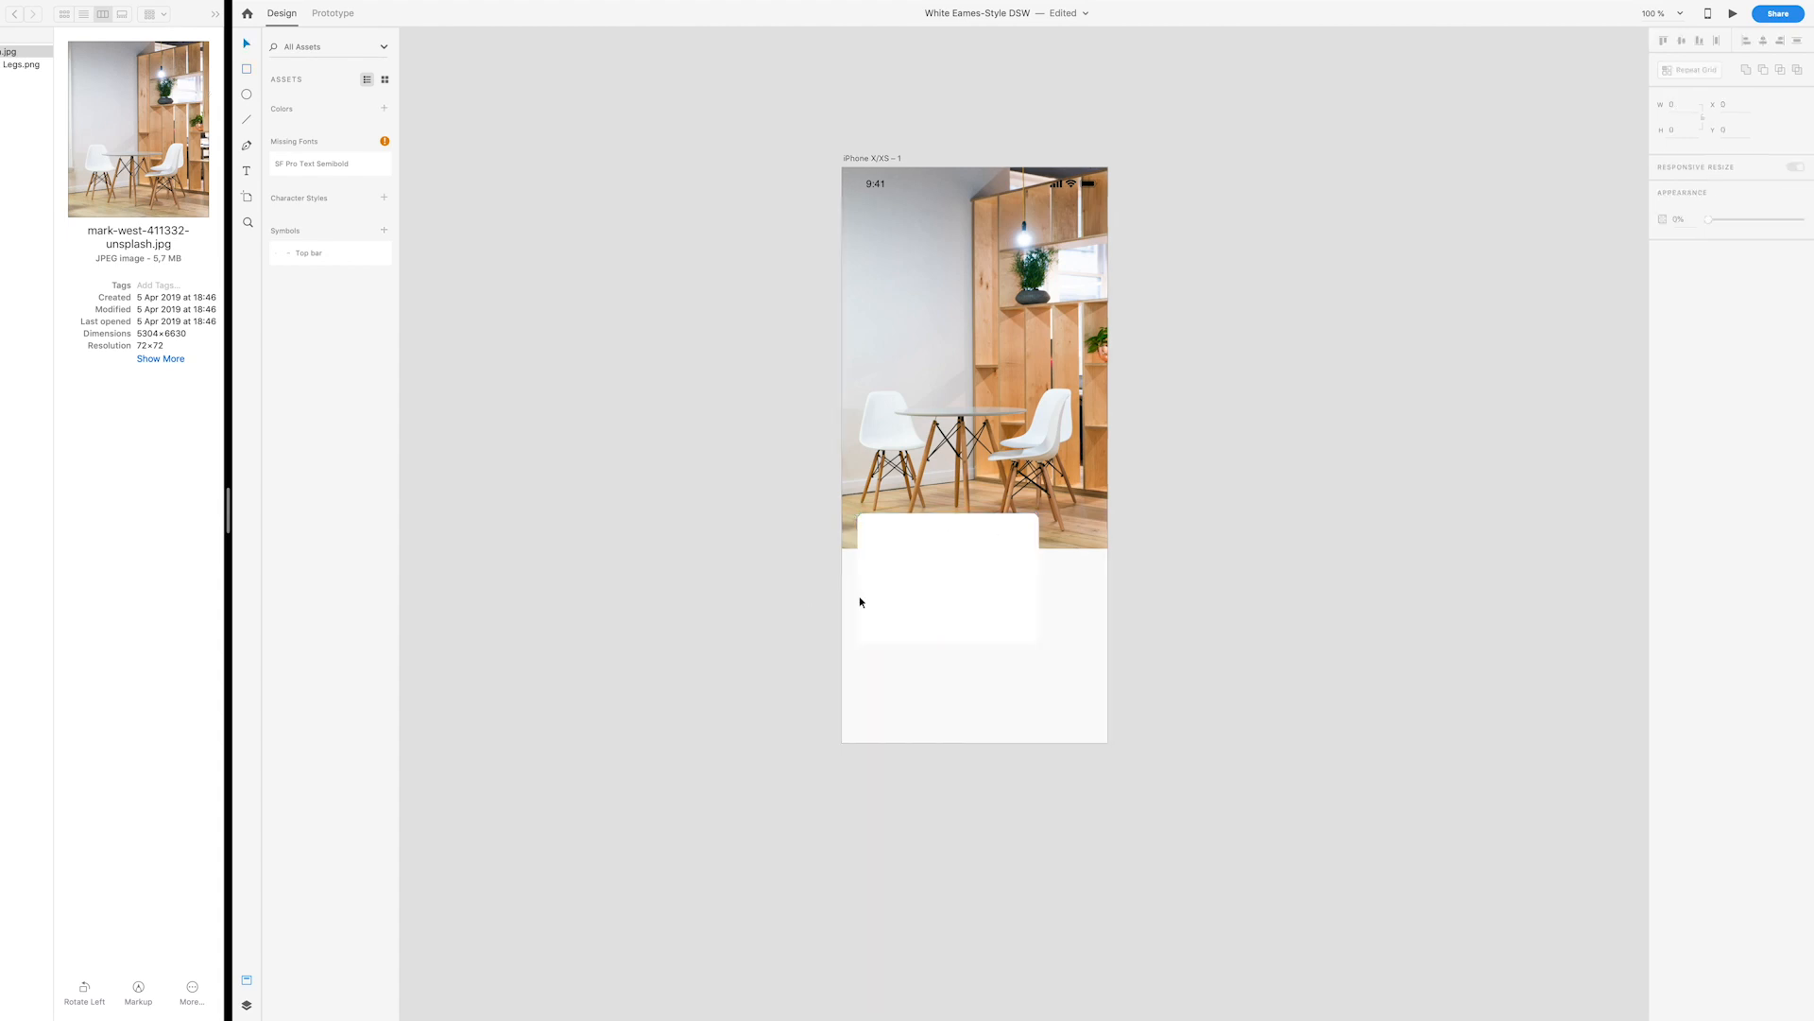
Step: Add a shadow to the white card and set its blur to 16
click(967, 605)
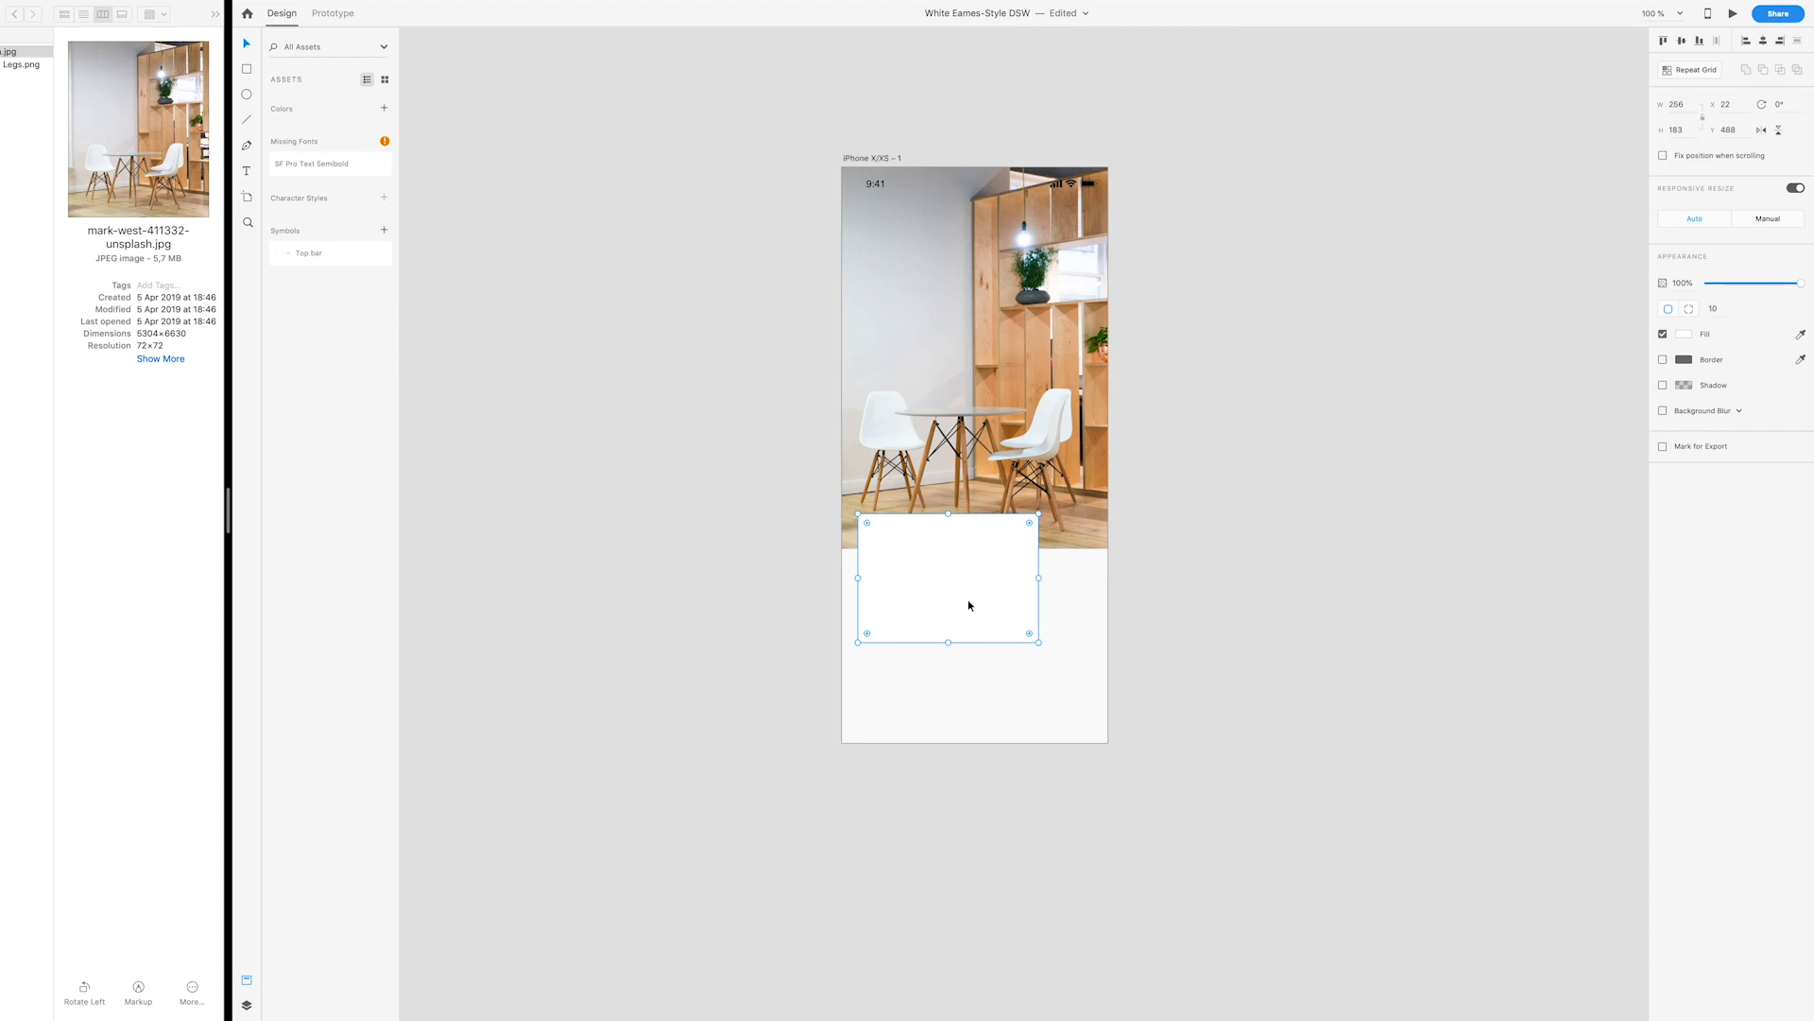
click(1664, 386)
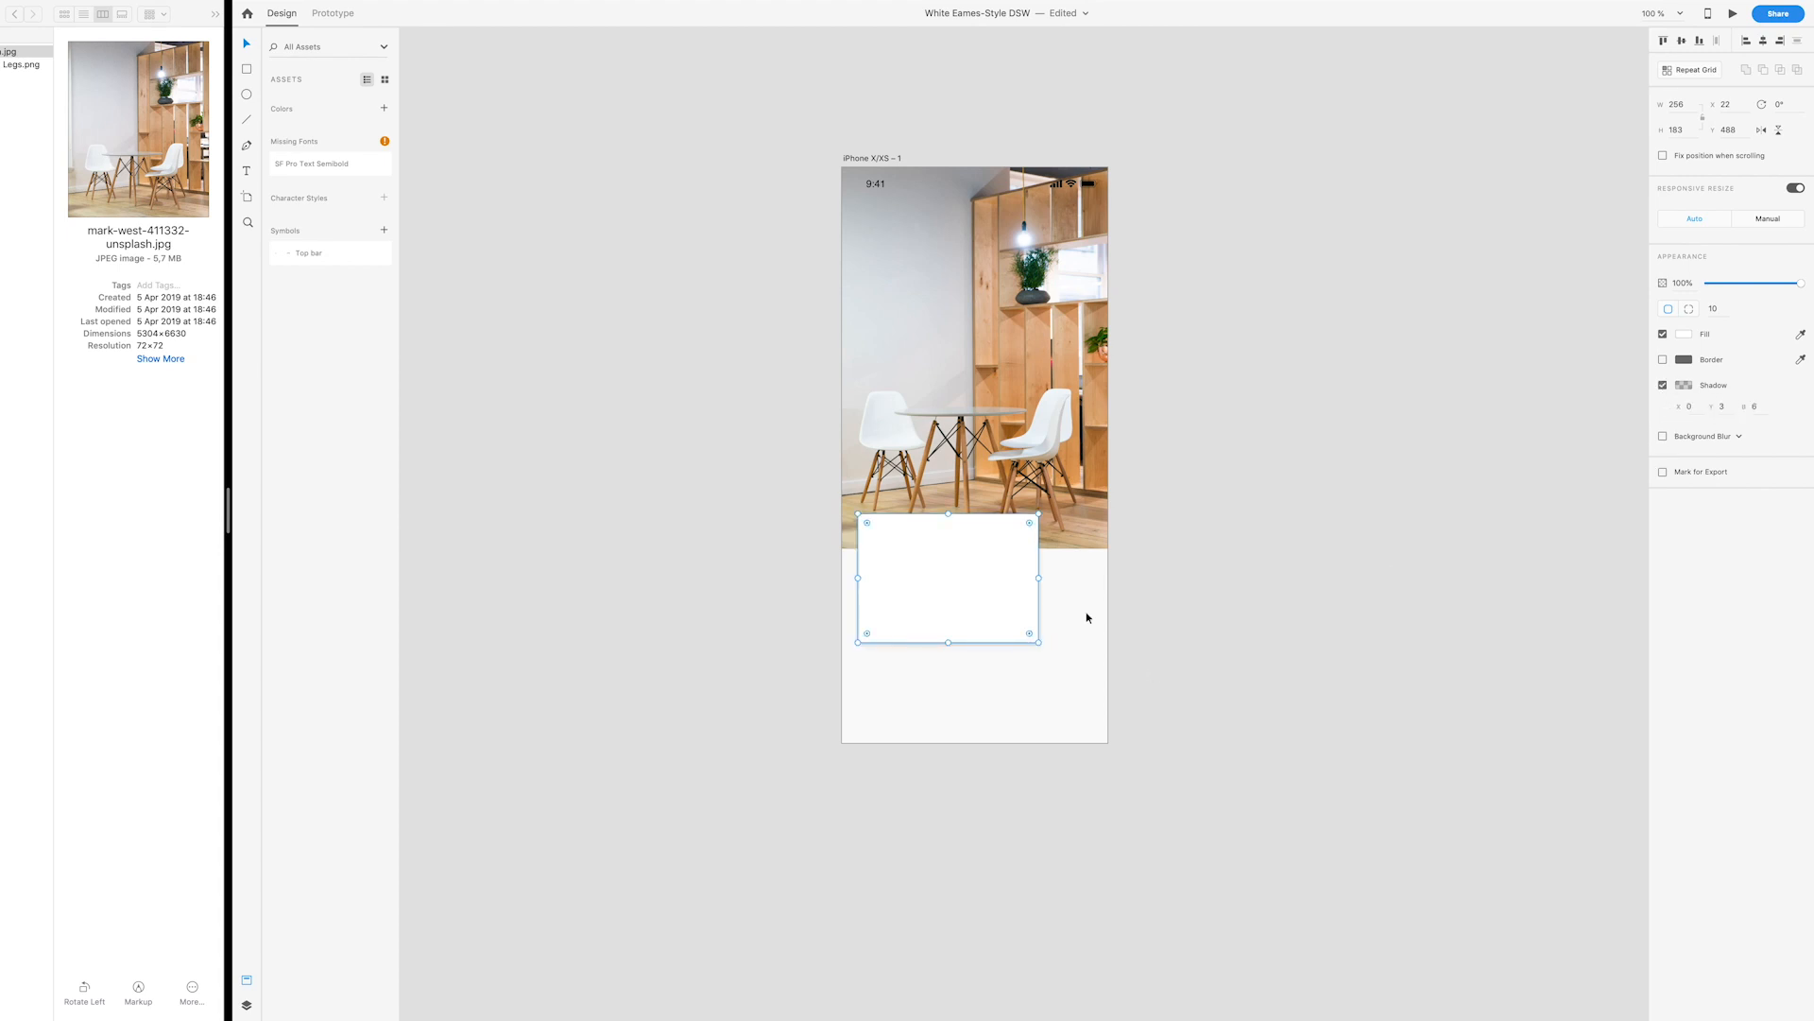
click(1763, 406)
text(12)
key(Return)
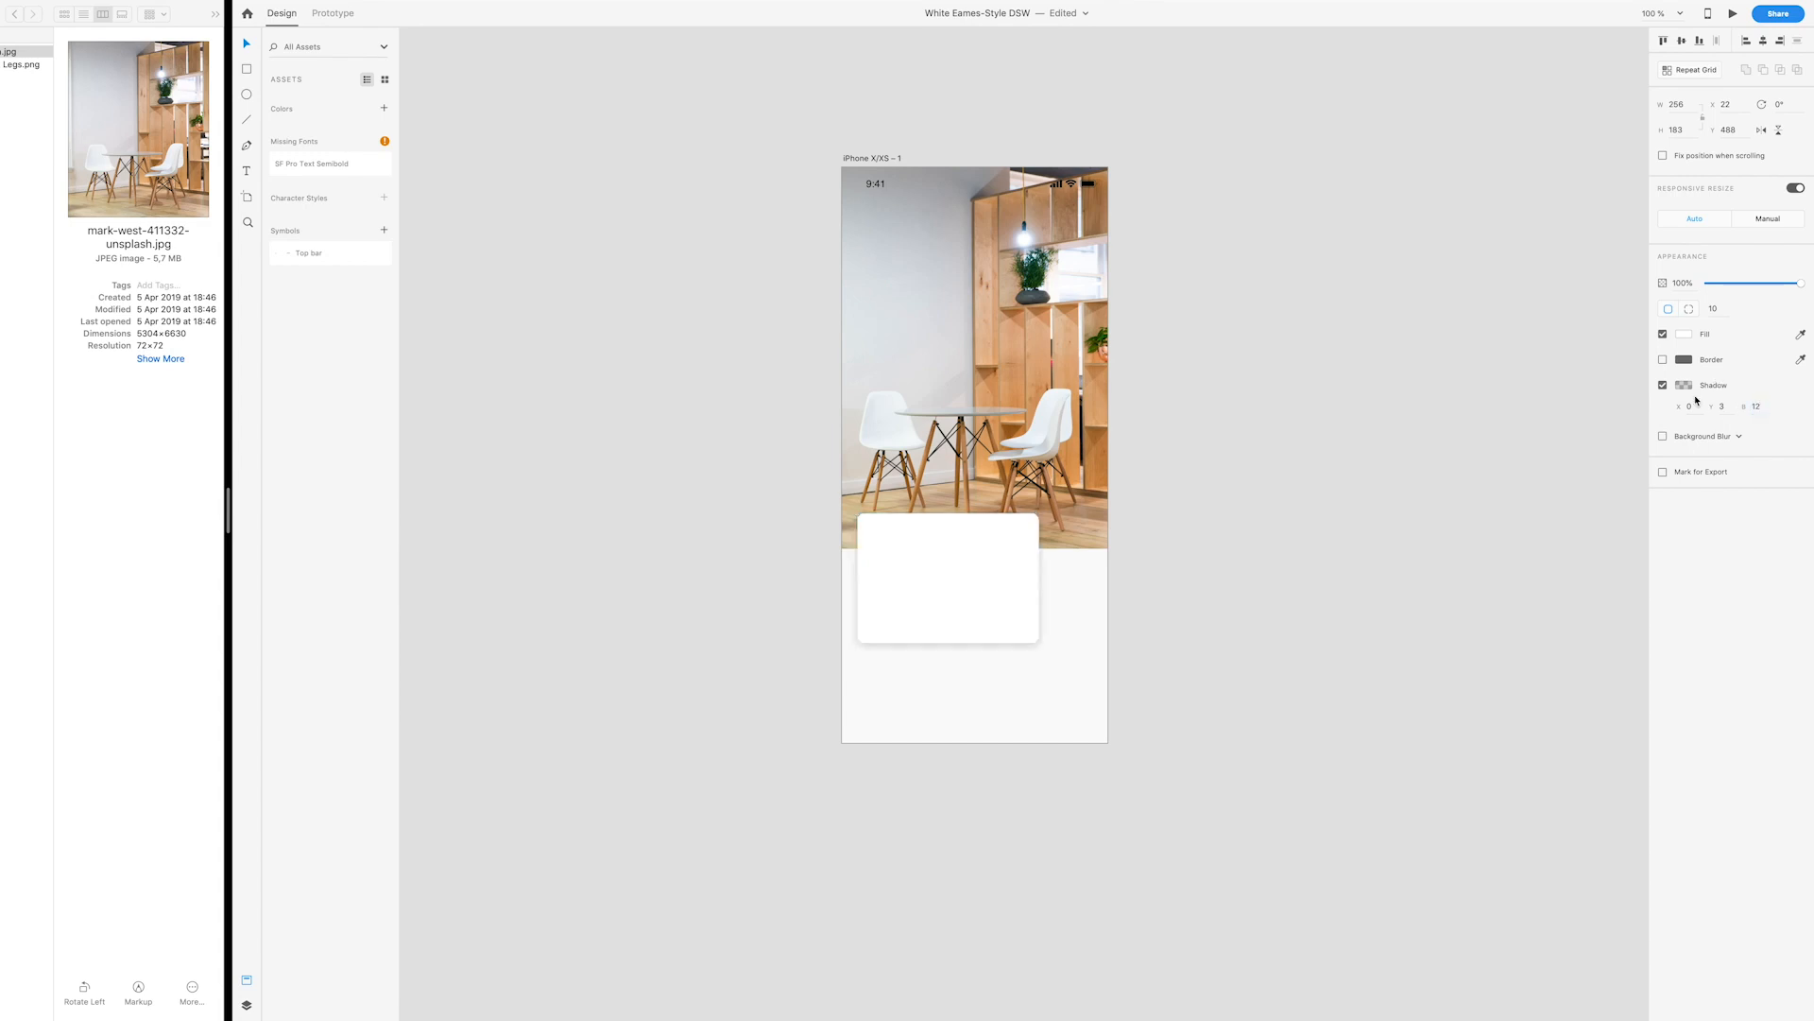
click(1759, 407)
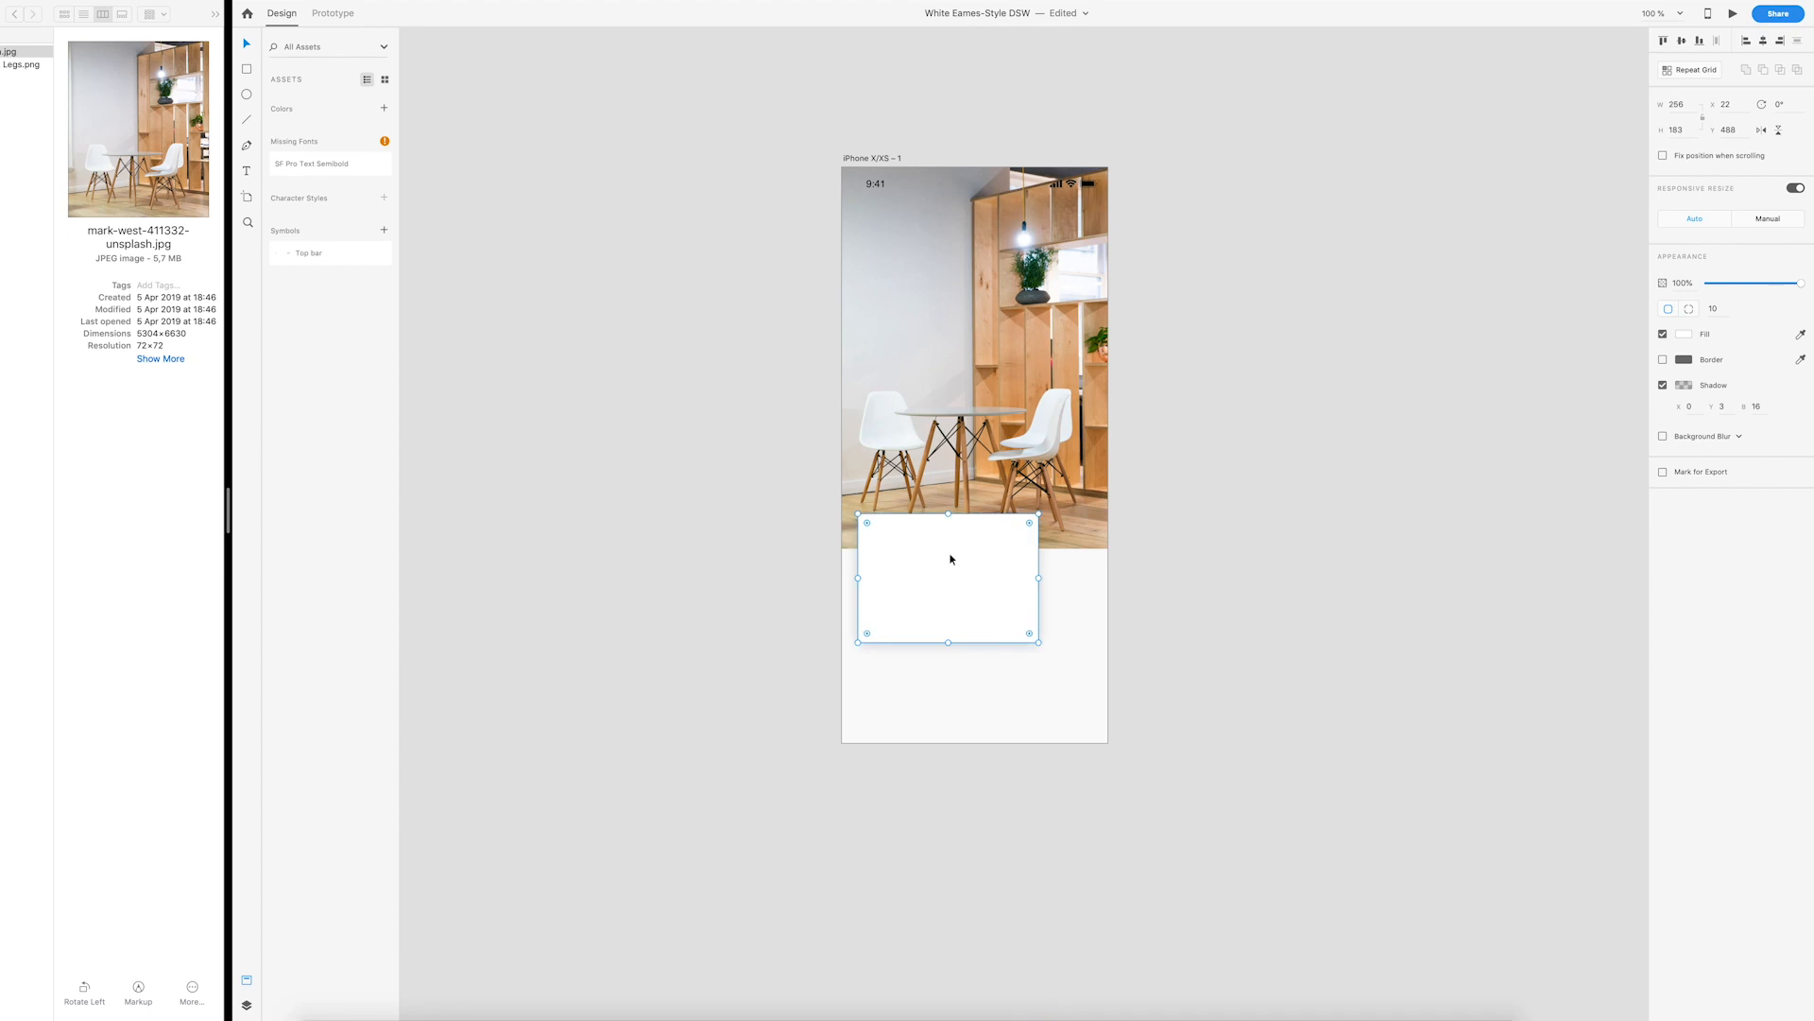
click(1100, 667)
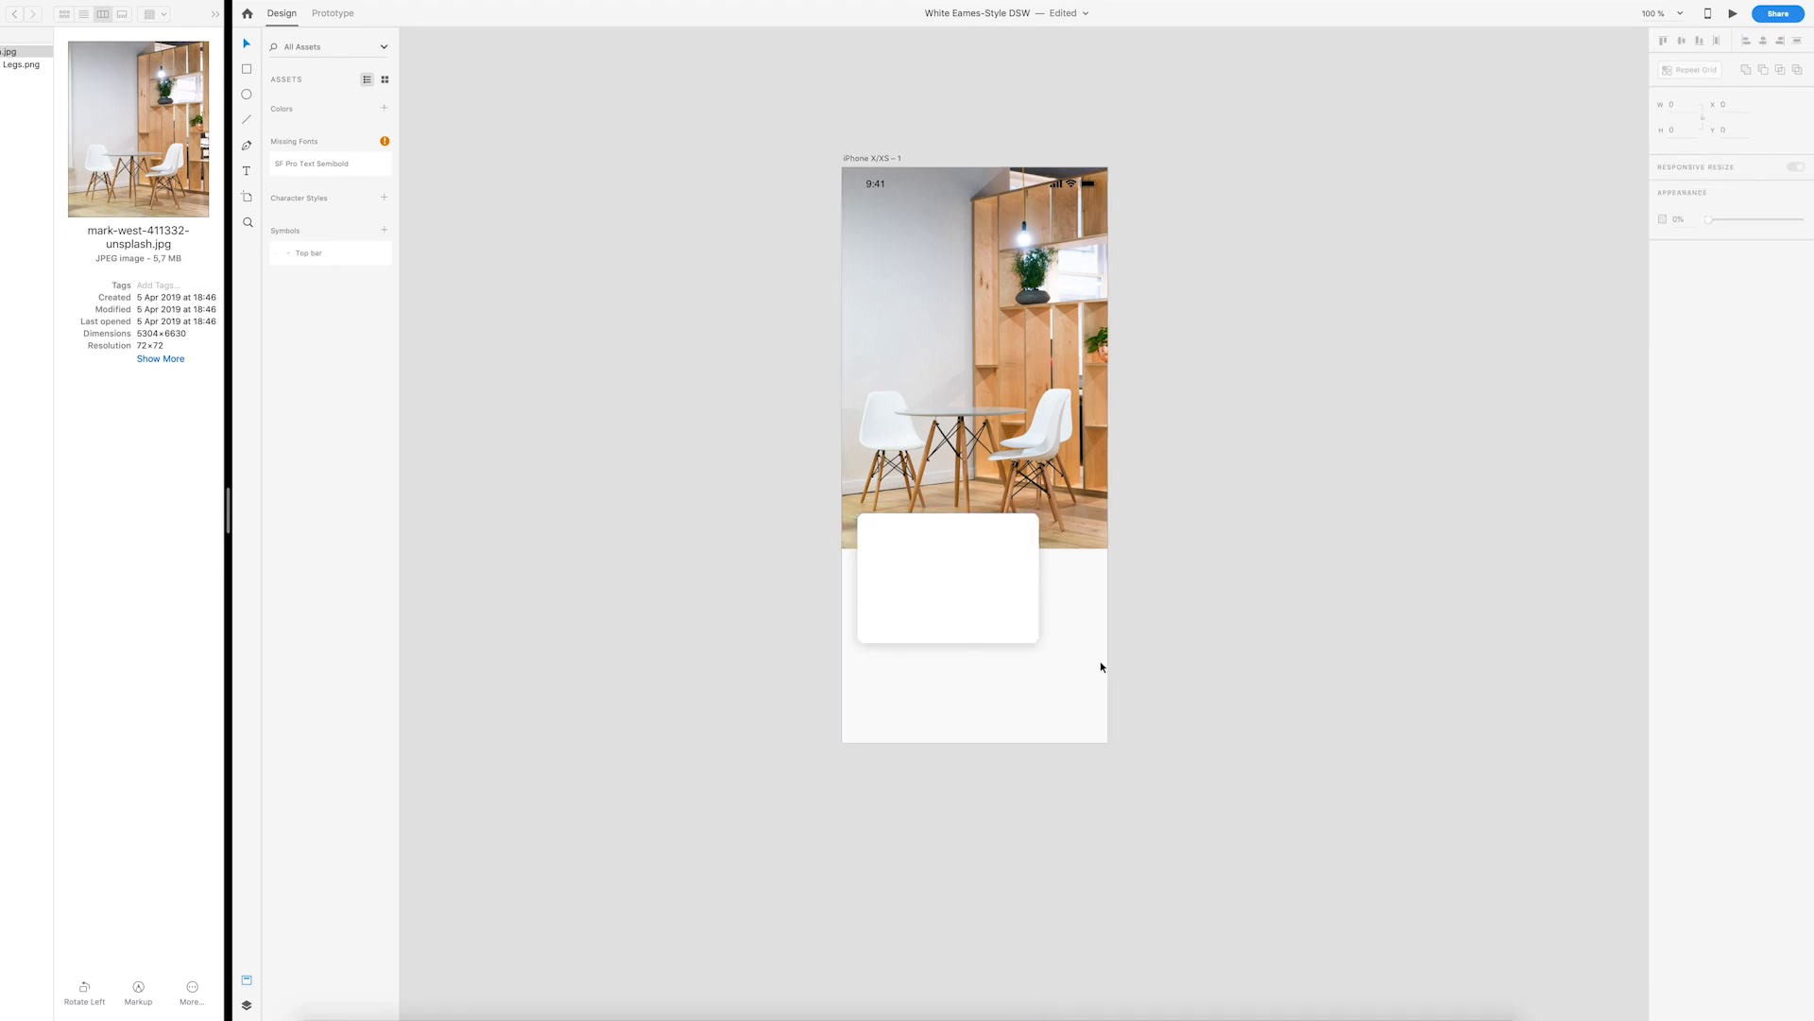
Step: Set the opacity of the card's shadow colour to 10%
click(1024, 627)
click(1684, 386)
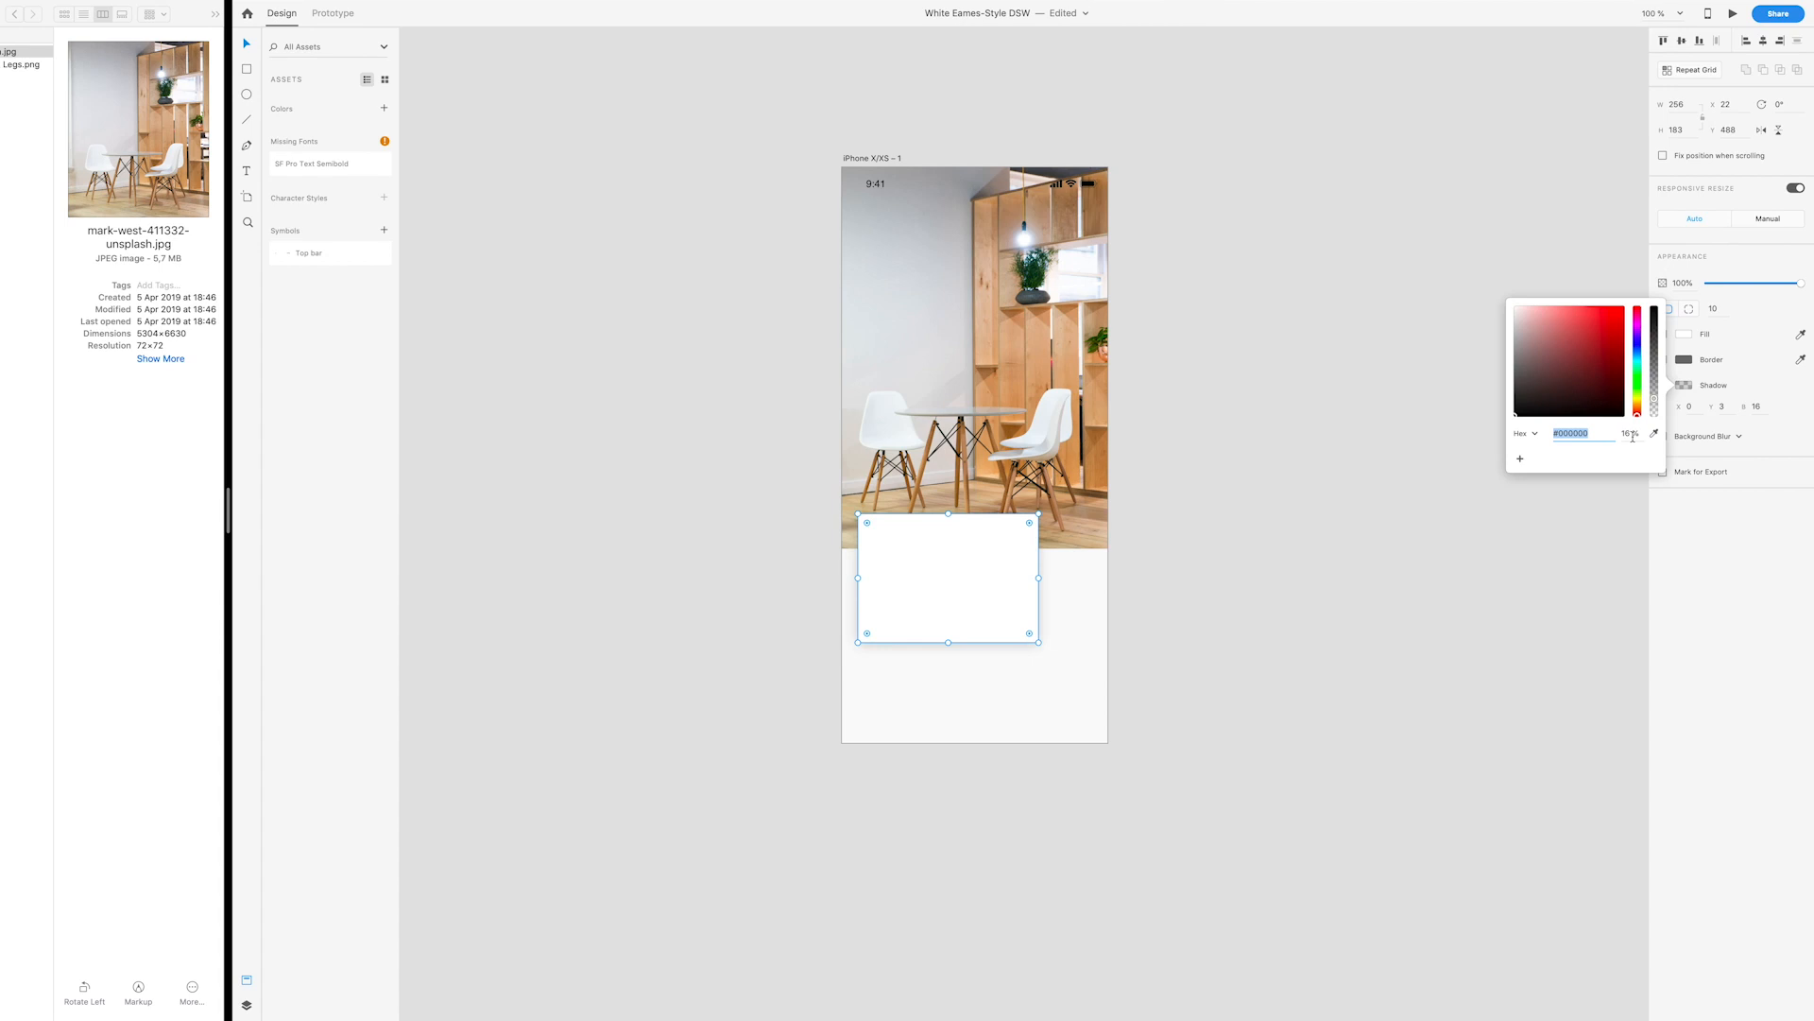
drag(1634, 432, 1607, 434)
text(10)
key(Return)
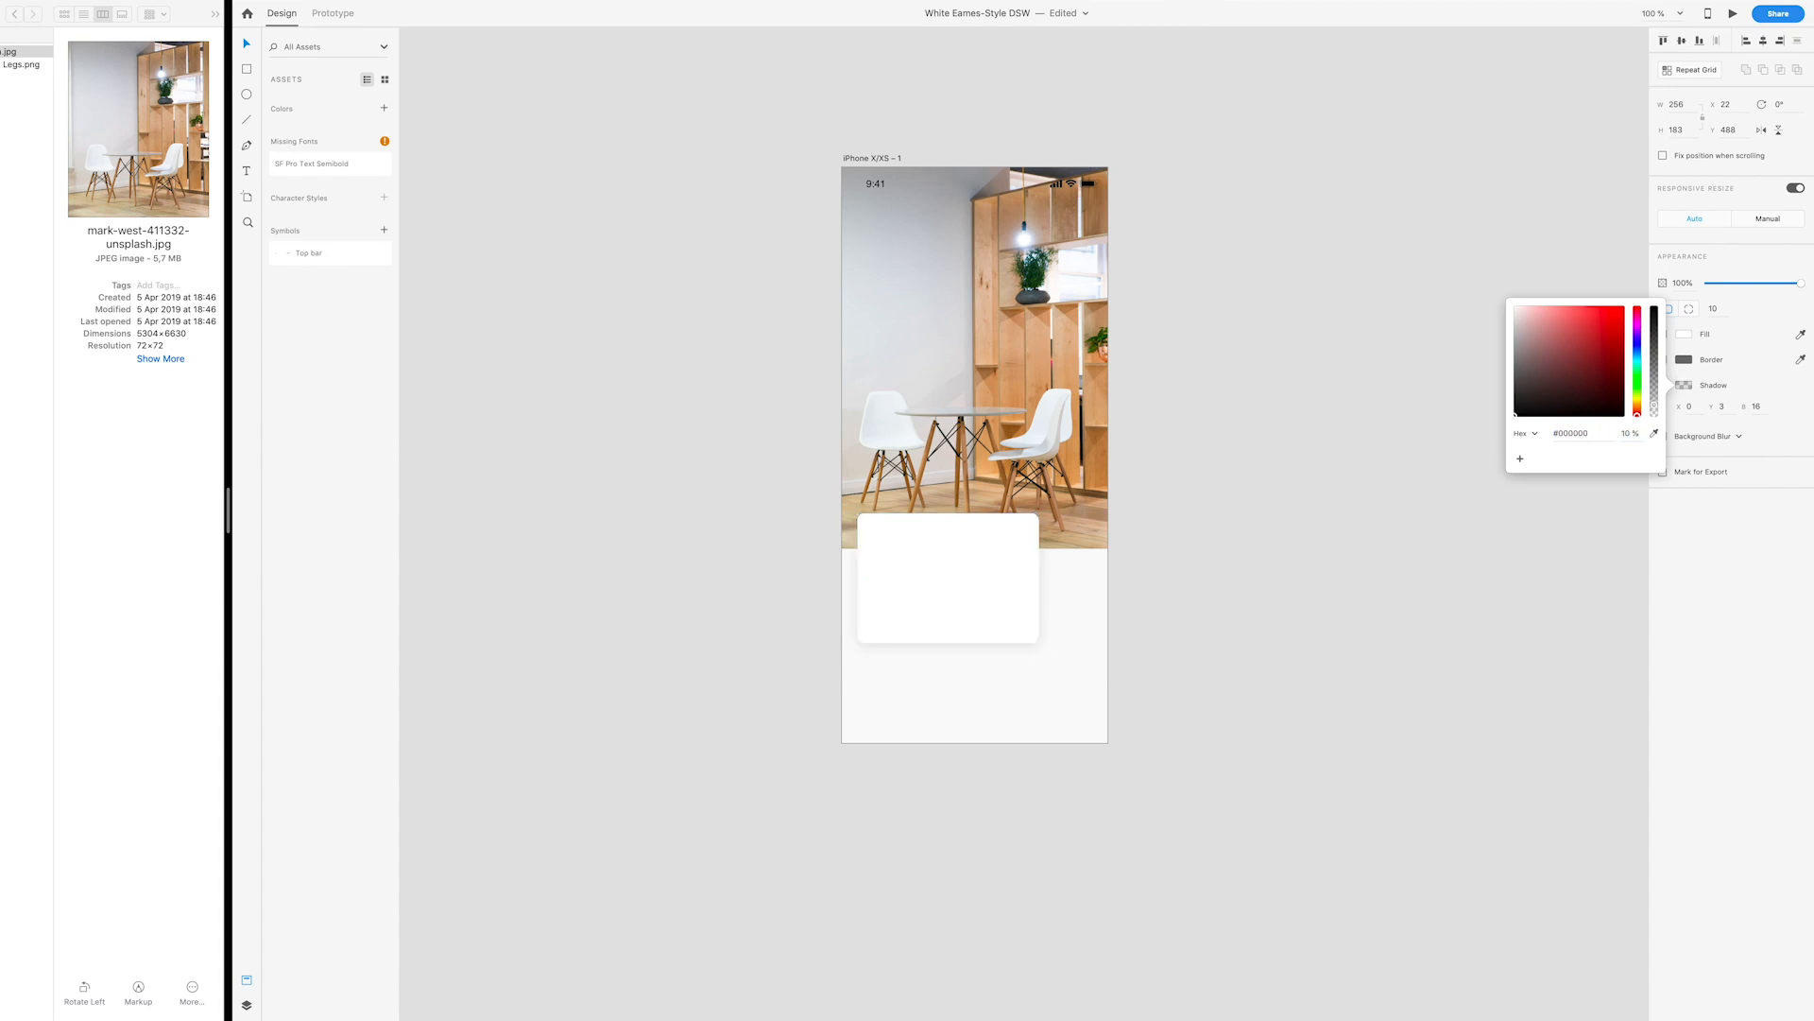
click(1188, 594)
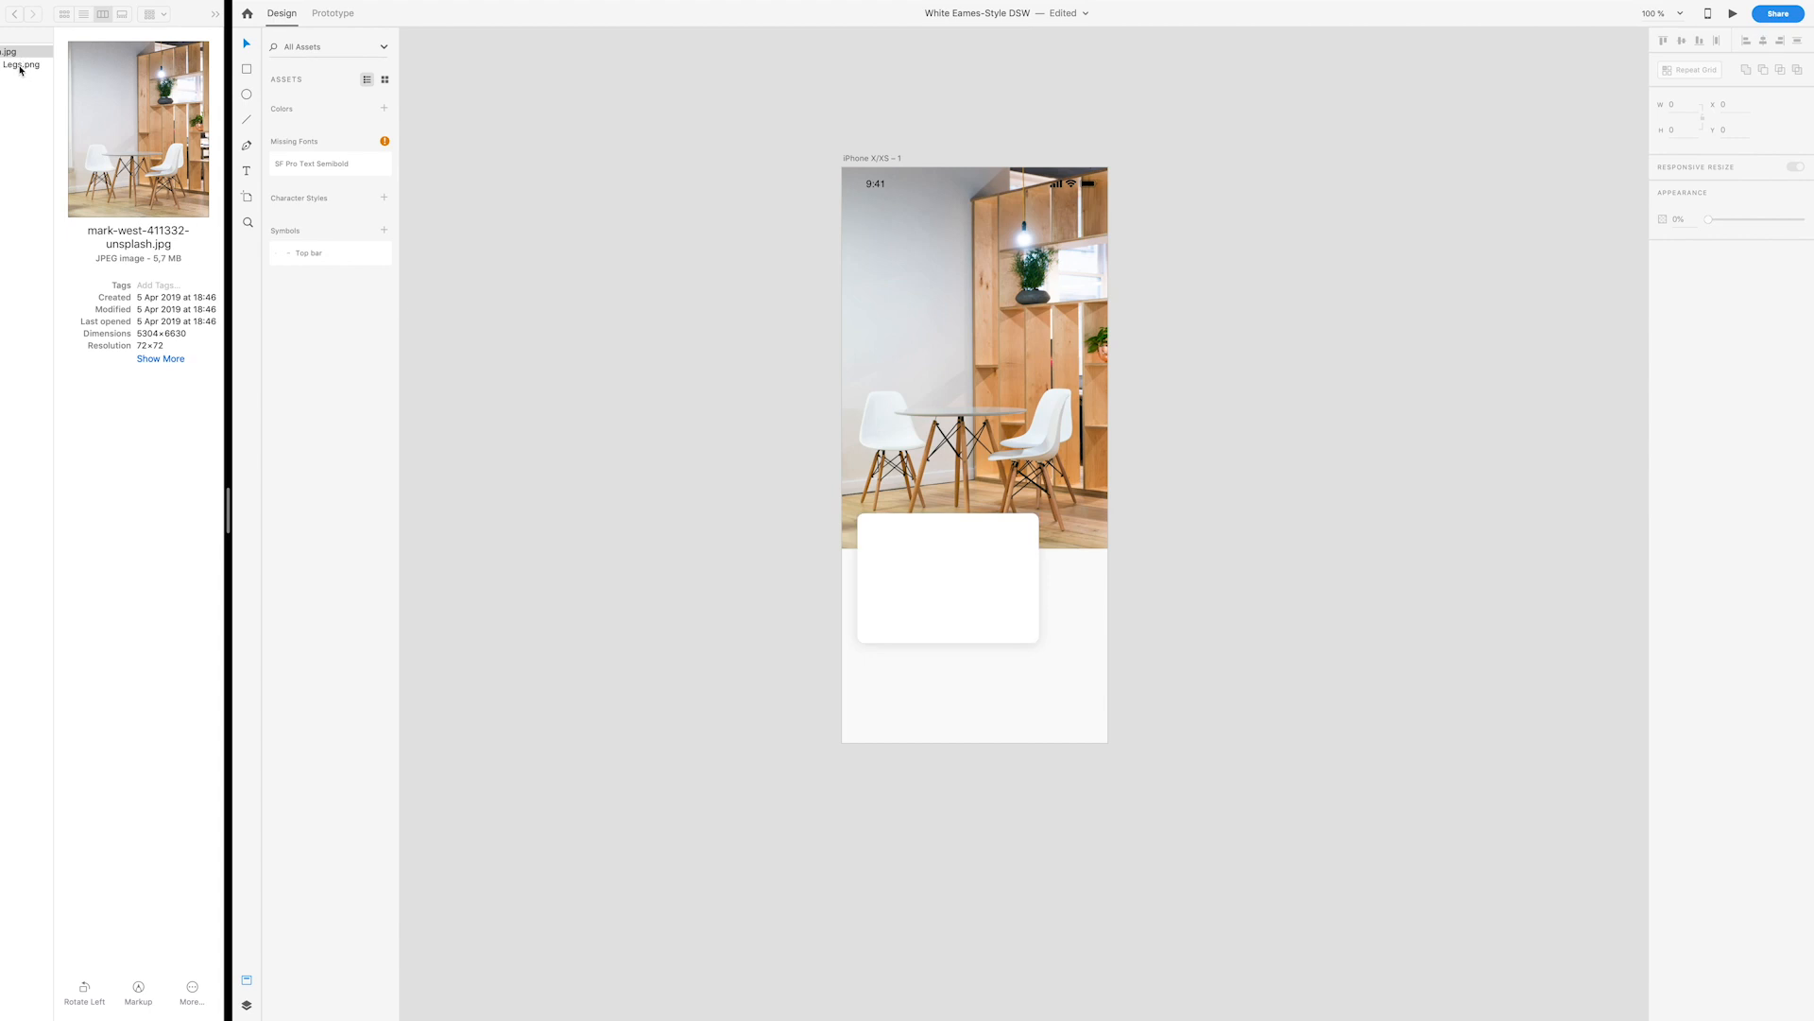
Step: Import the White Eames-Style DSW Chair with Oak Legs.png image and scale it to about 53 × 72 in the card's upper right corner
click(21, 68)
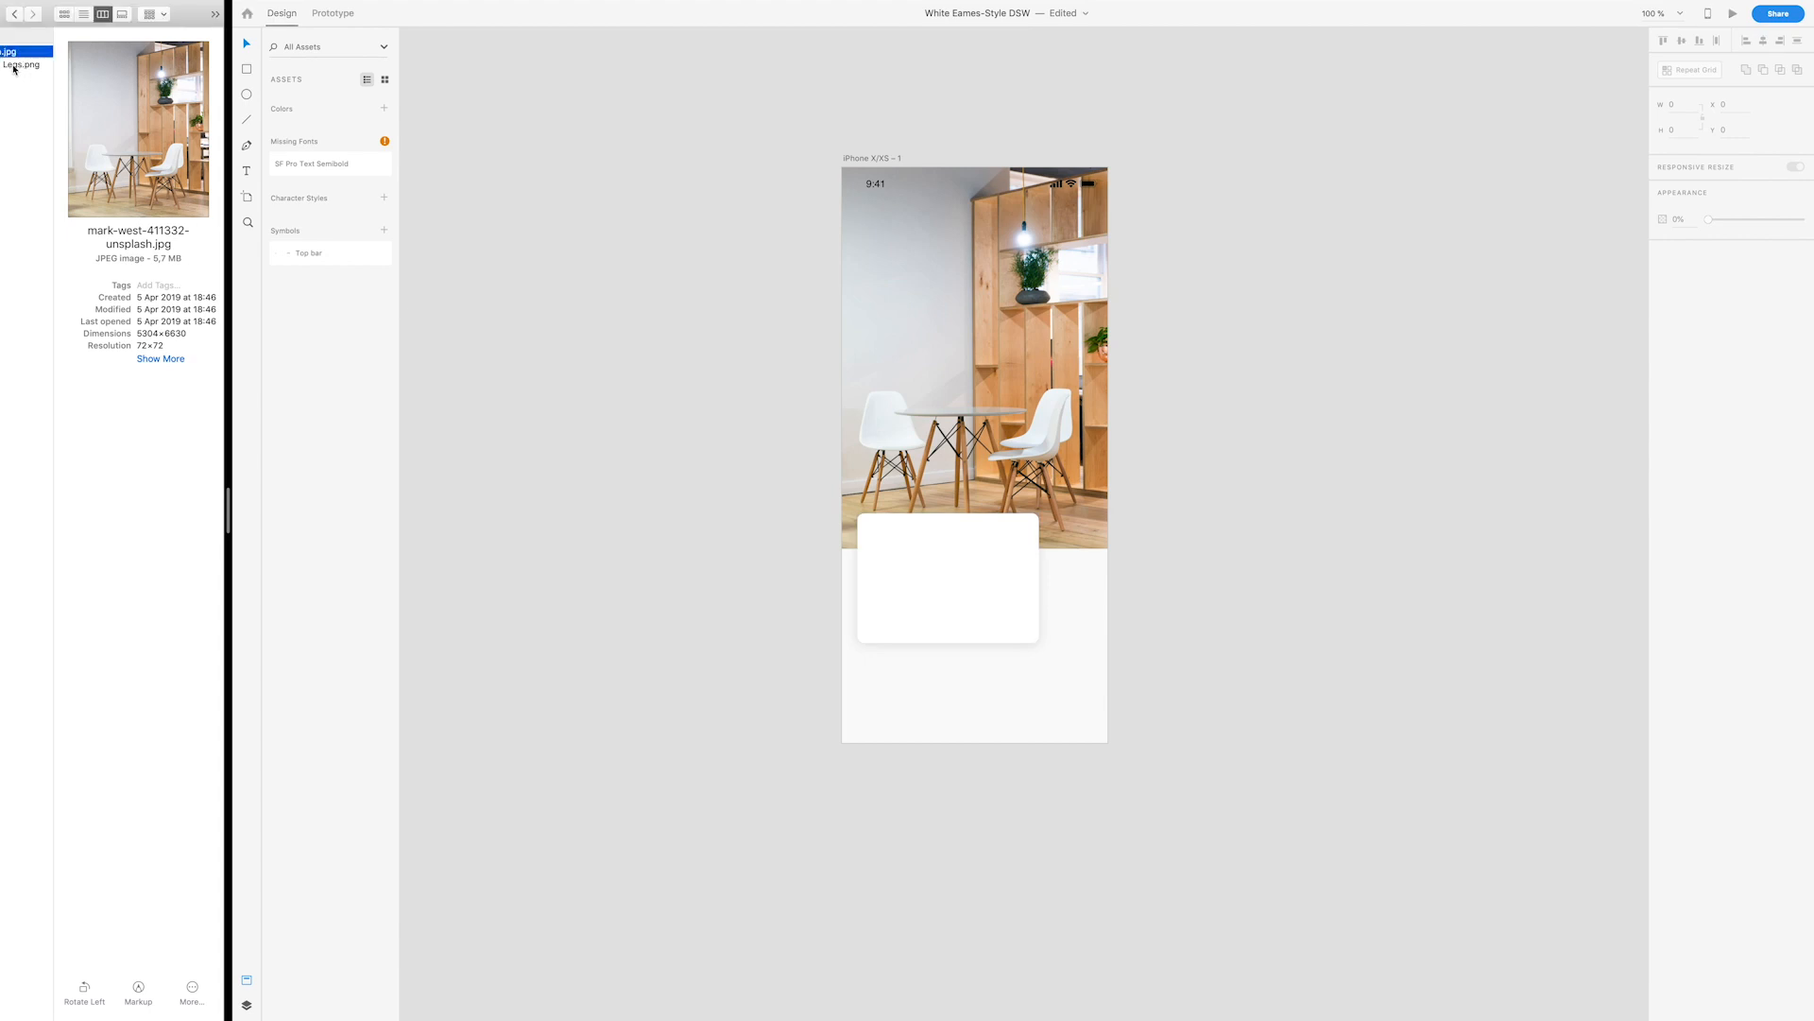
click(9, 70)
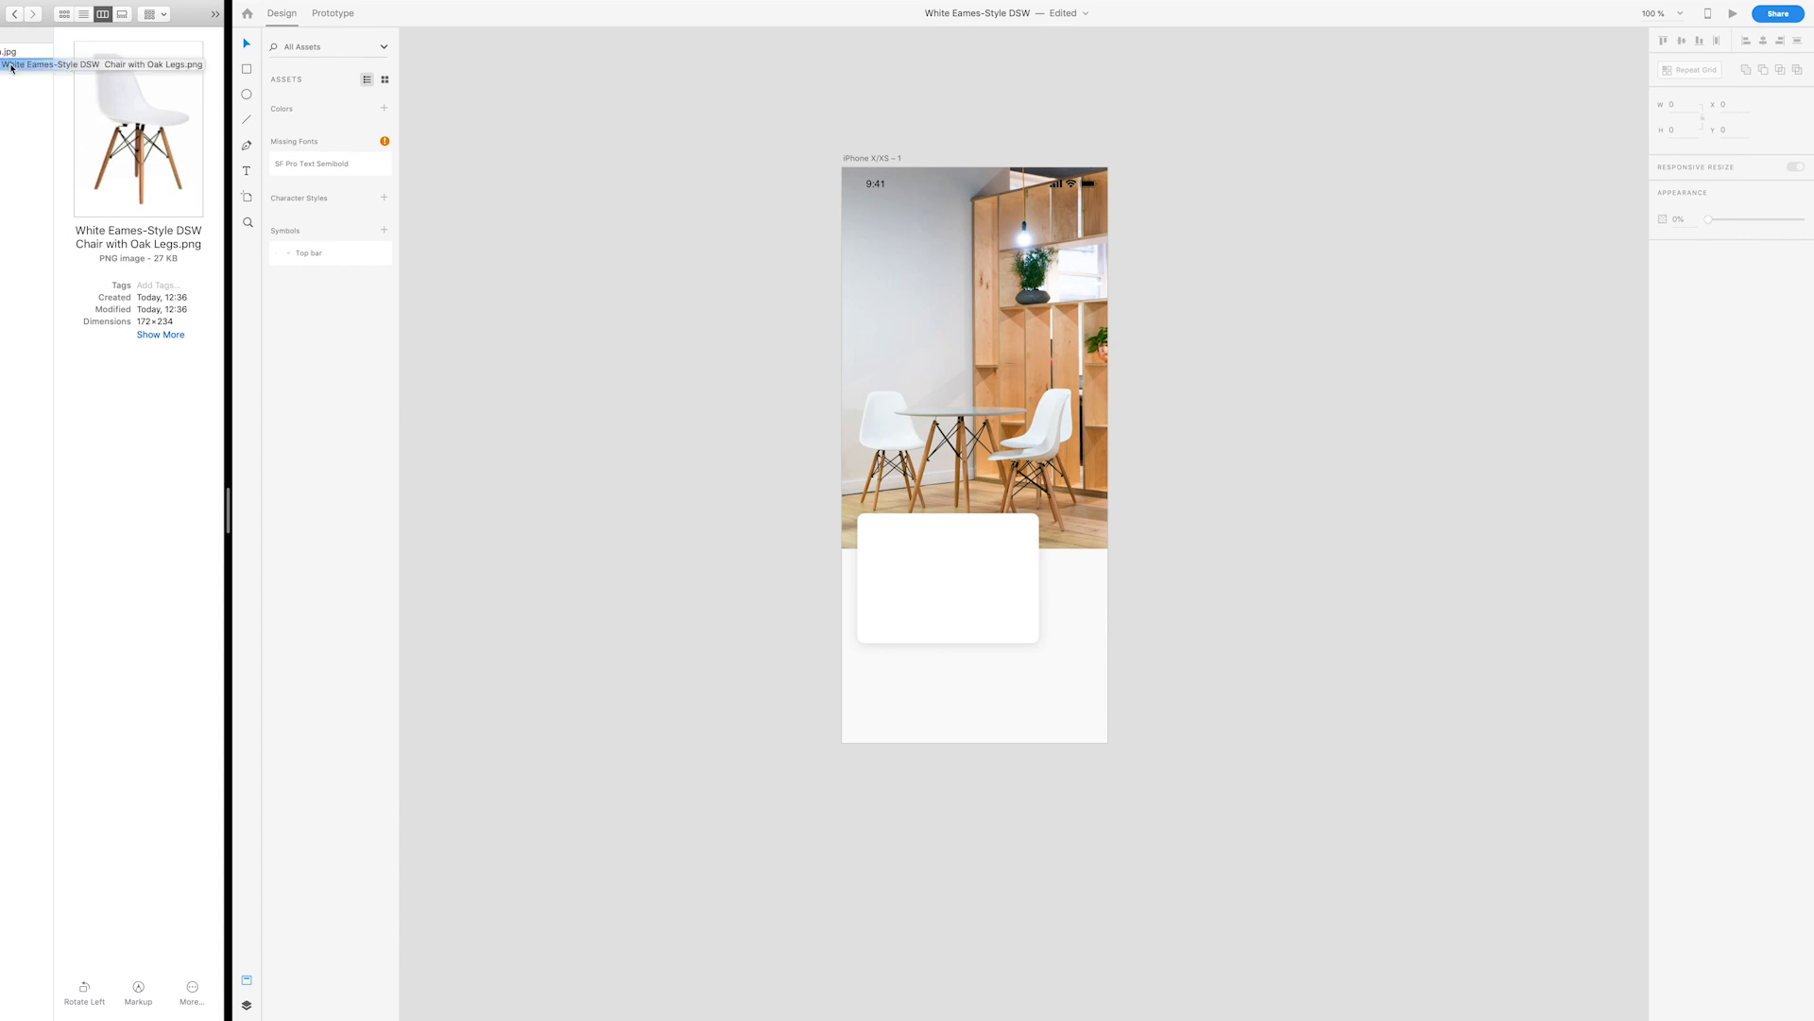
drag(11, 68, 751, 475)
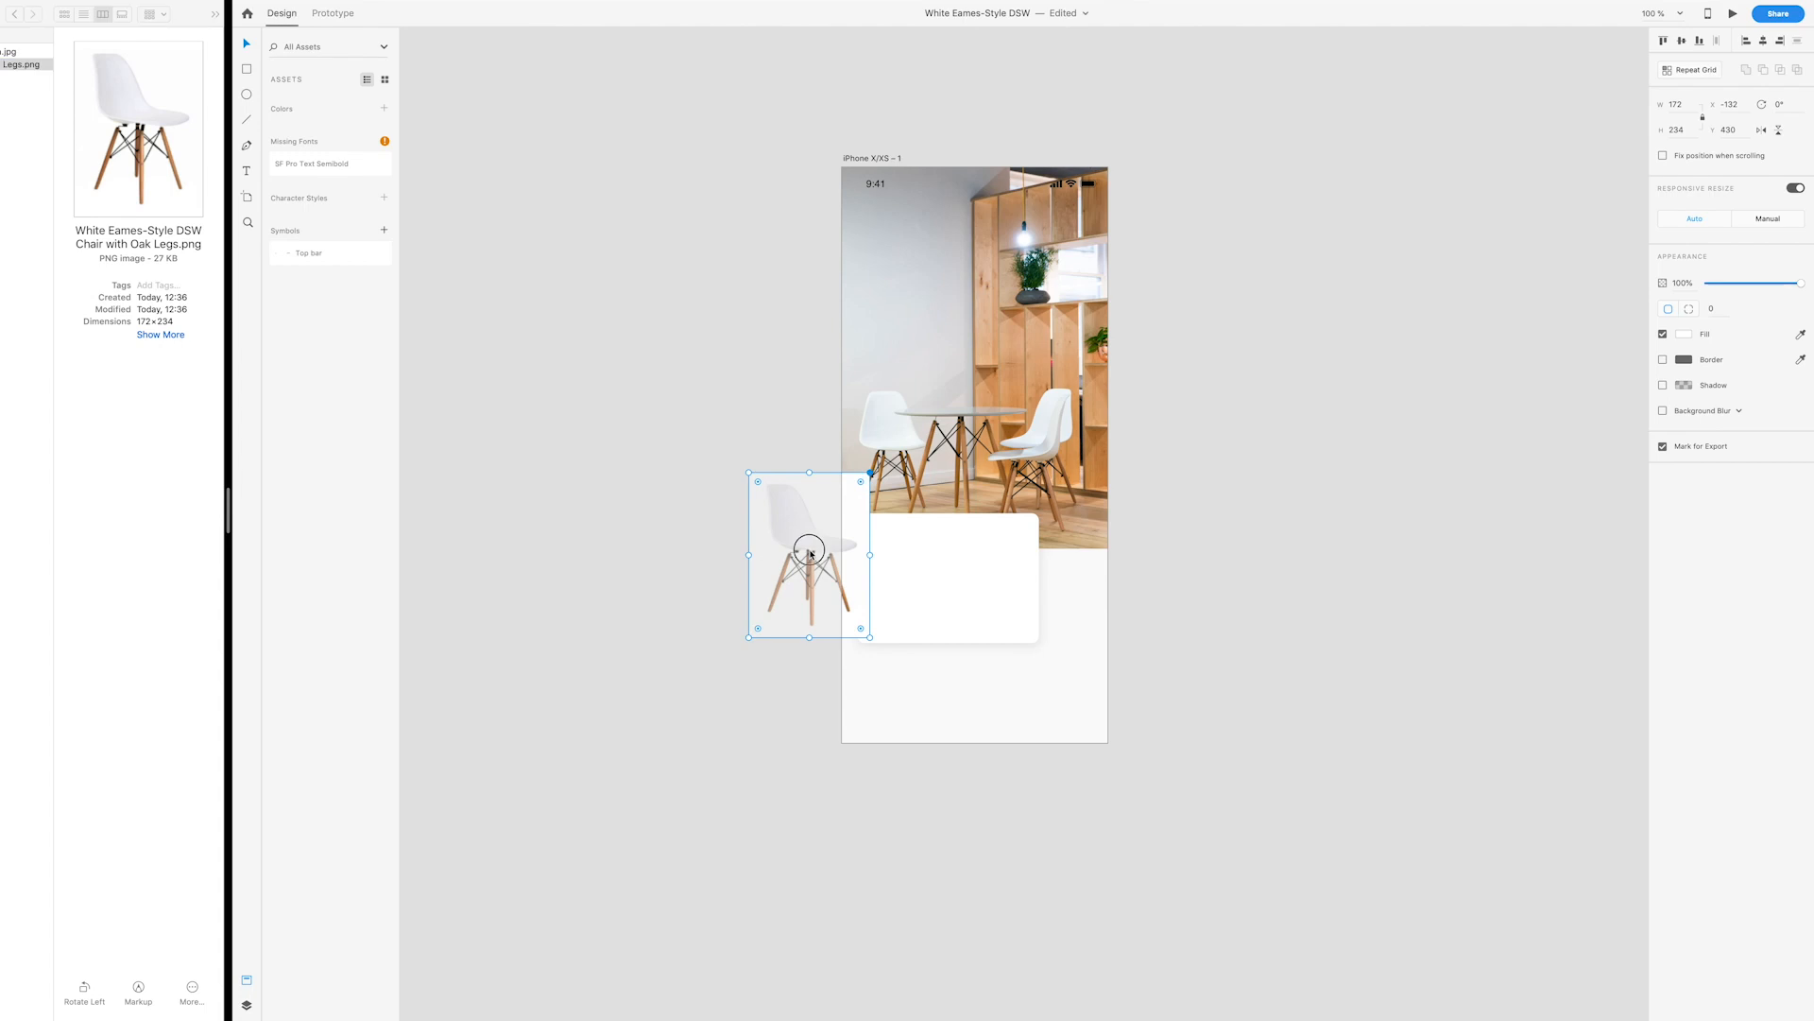
drag(869, 473, 1005, 558)
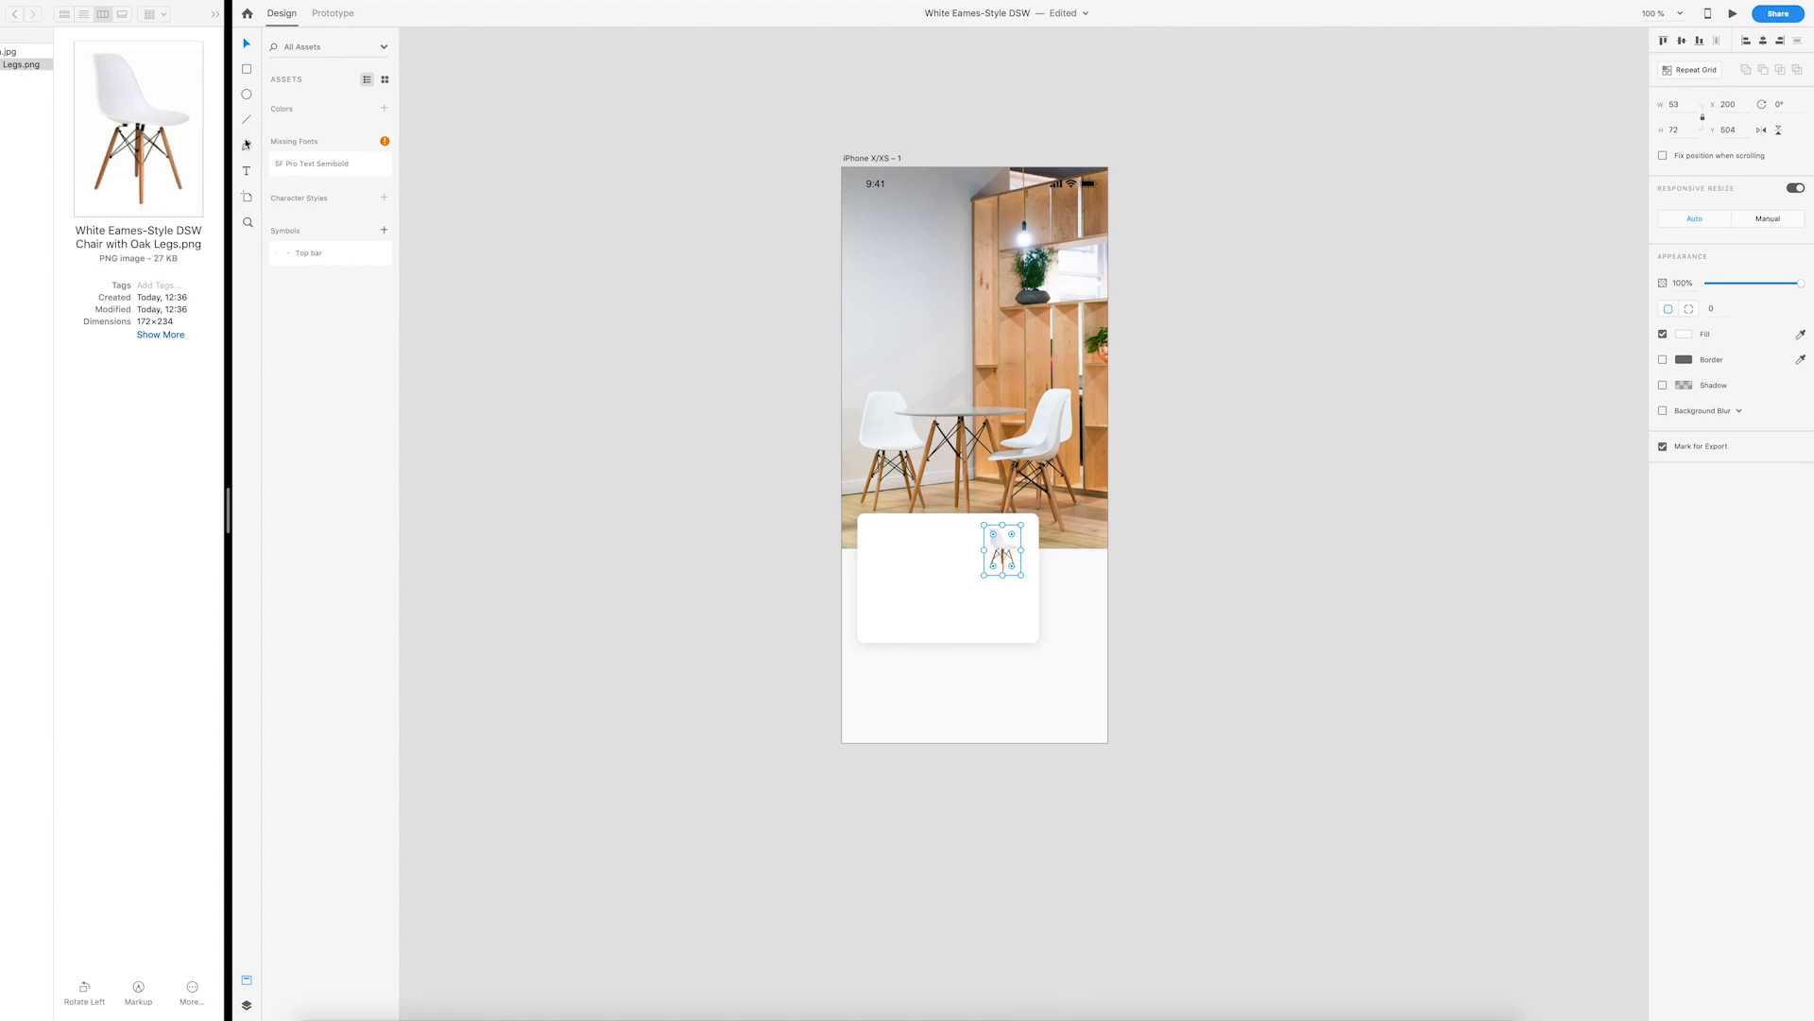
Step: Add the title "White Eames-Style DSW Chare with Oak Legs" at the card's upper left, with a line break before "DSW"
key(t)
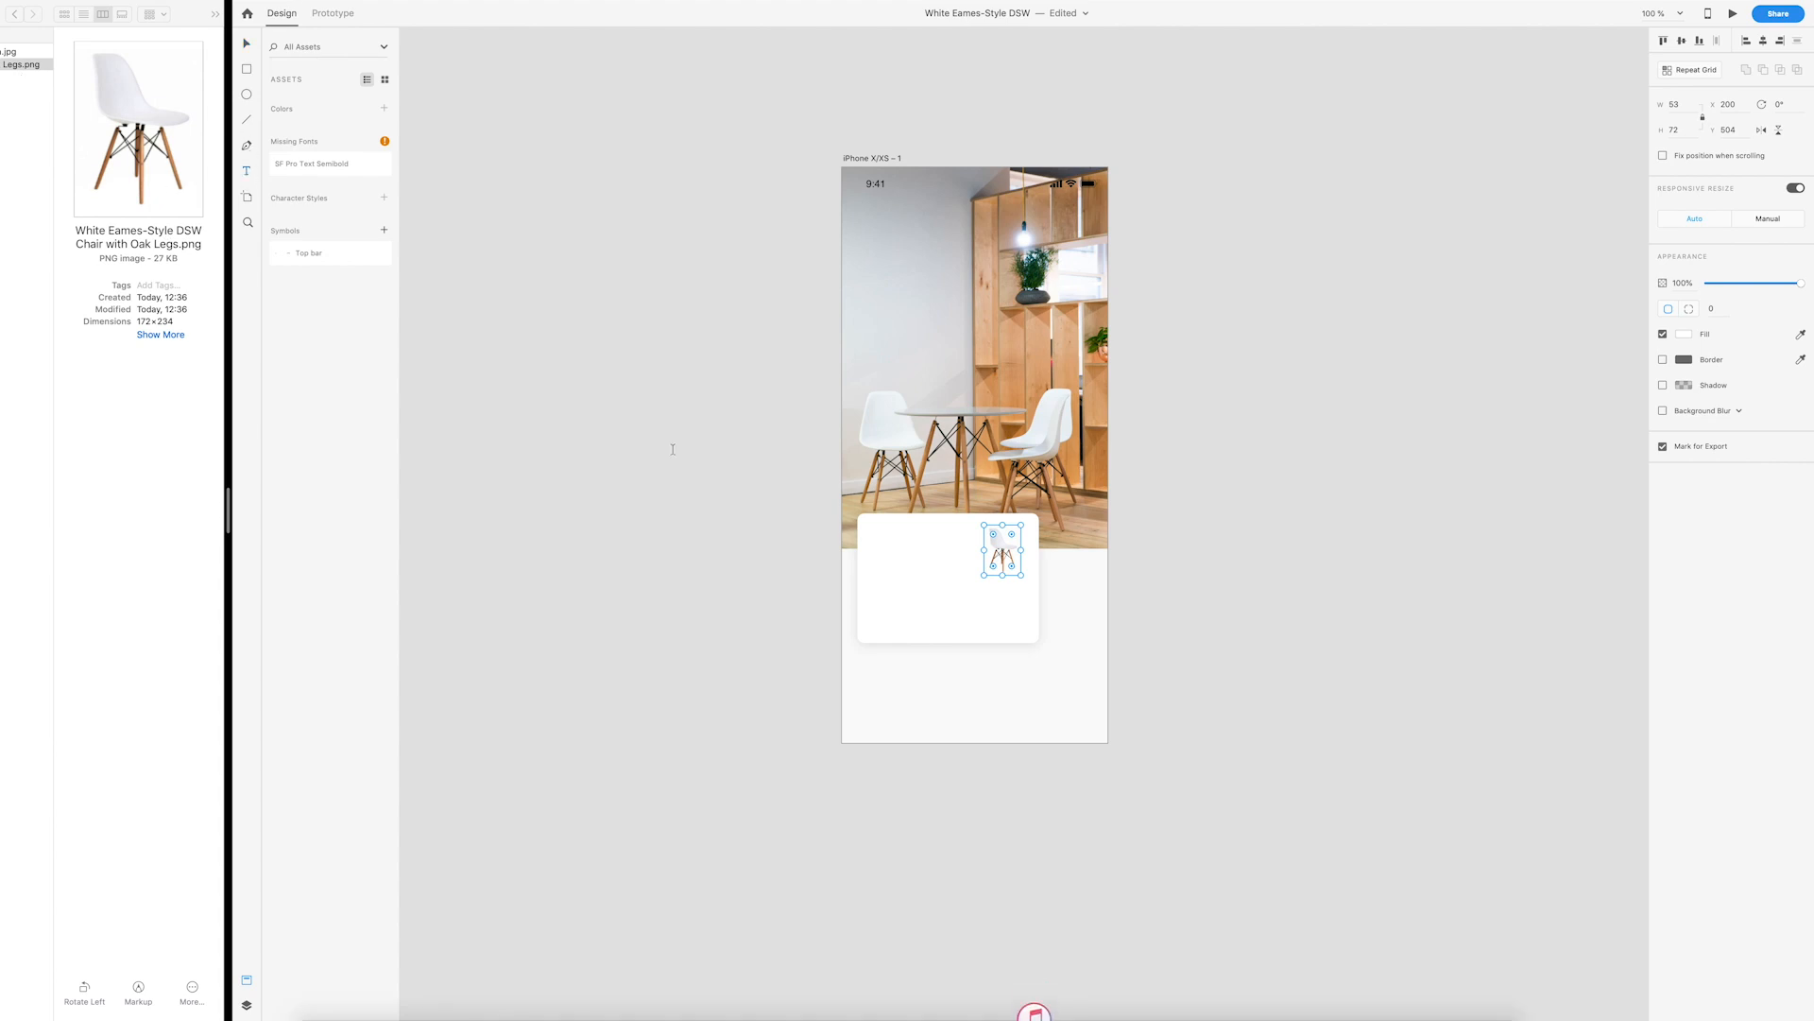
click(872, 537)
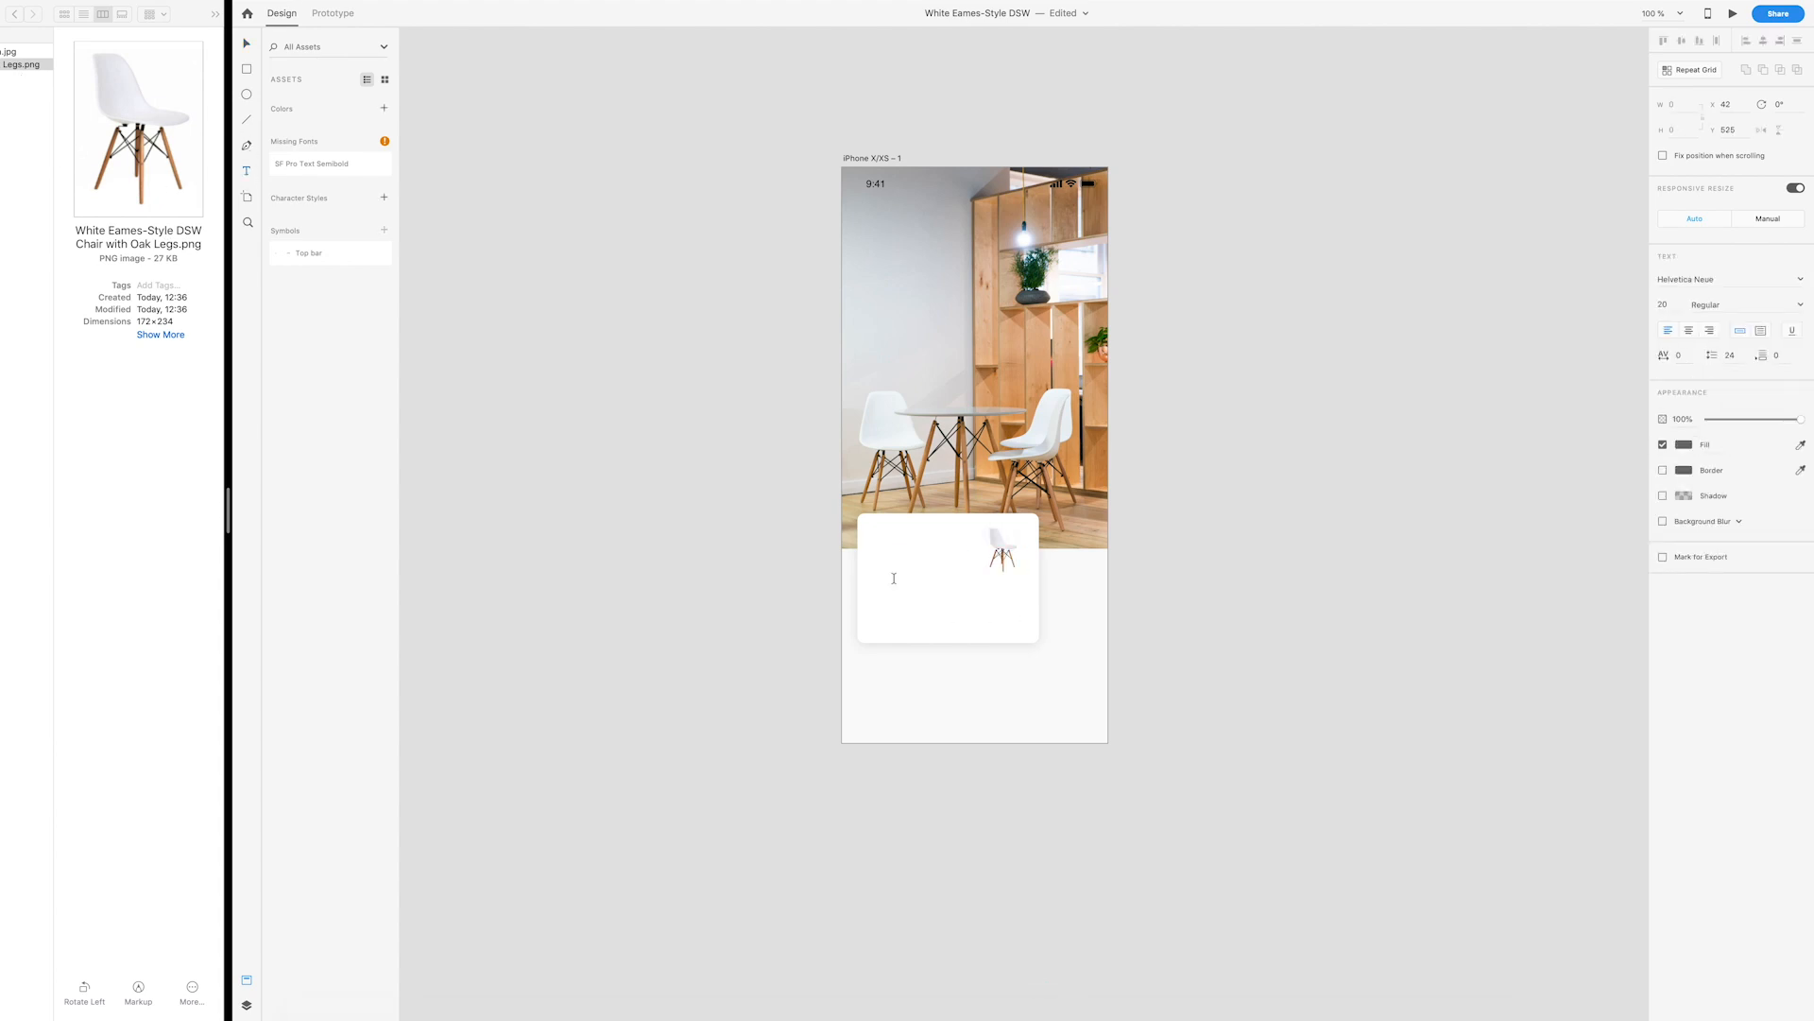
text(White Eames-Style DSW Chare with)
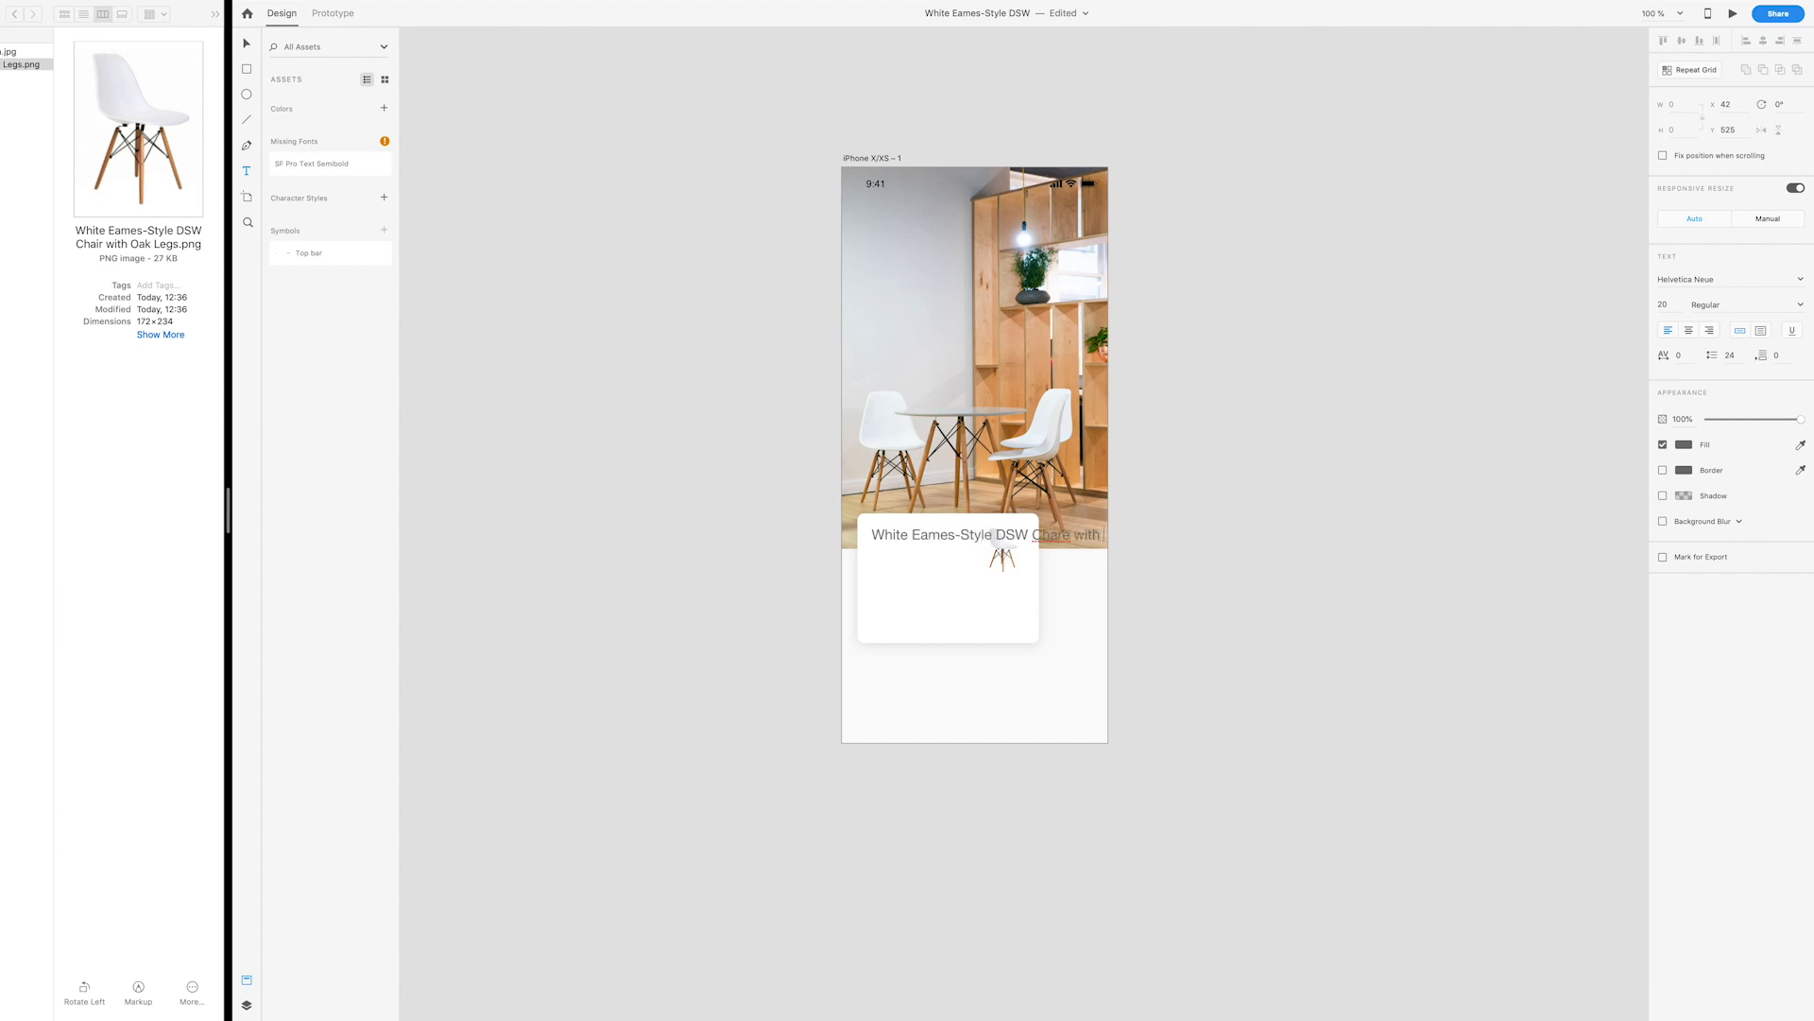
text( Oak Legs)
click(995, 535)
key(Return)
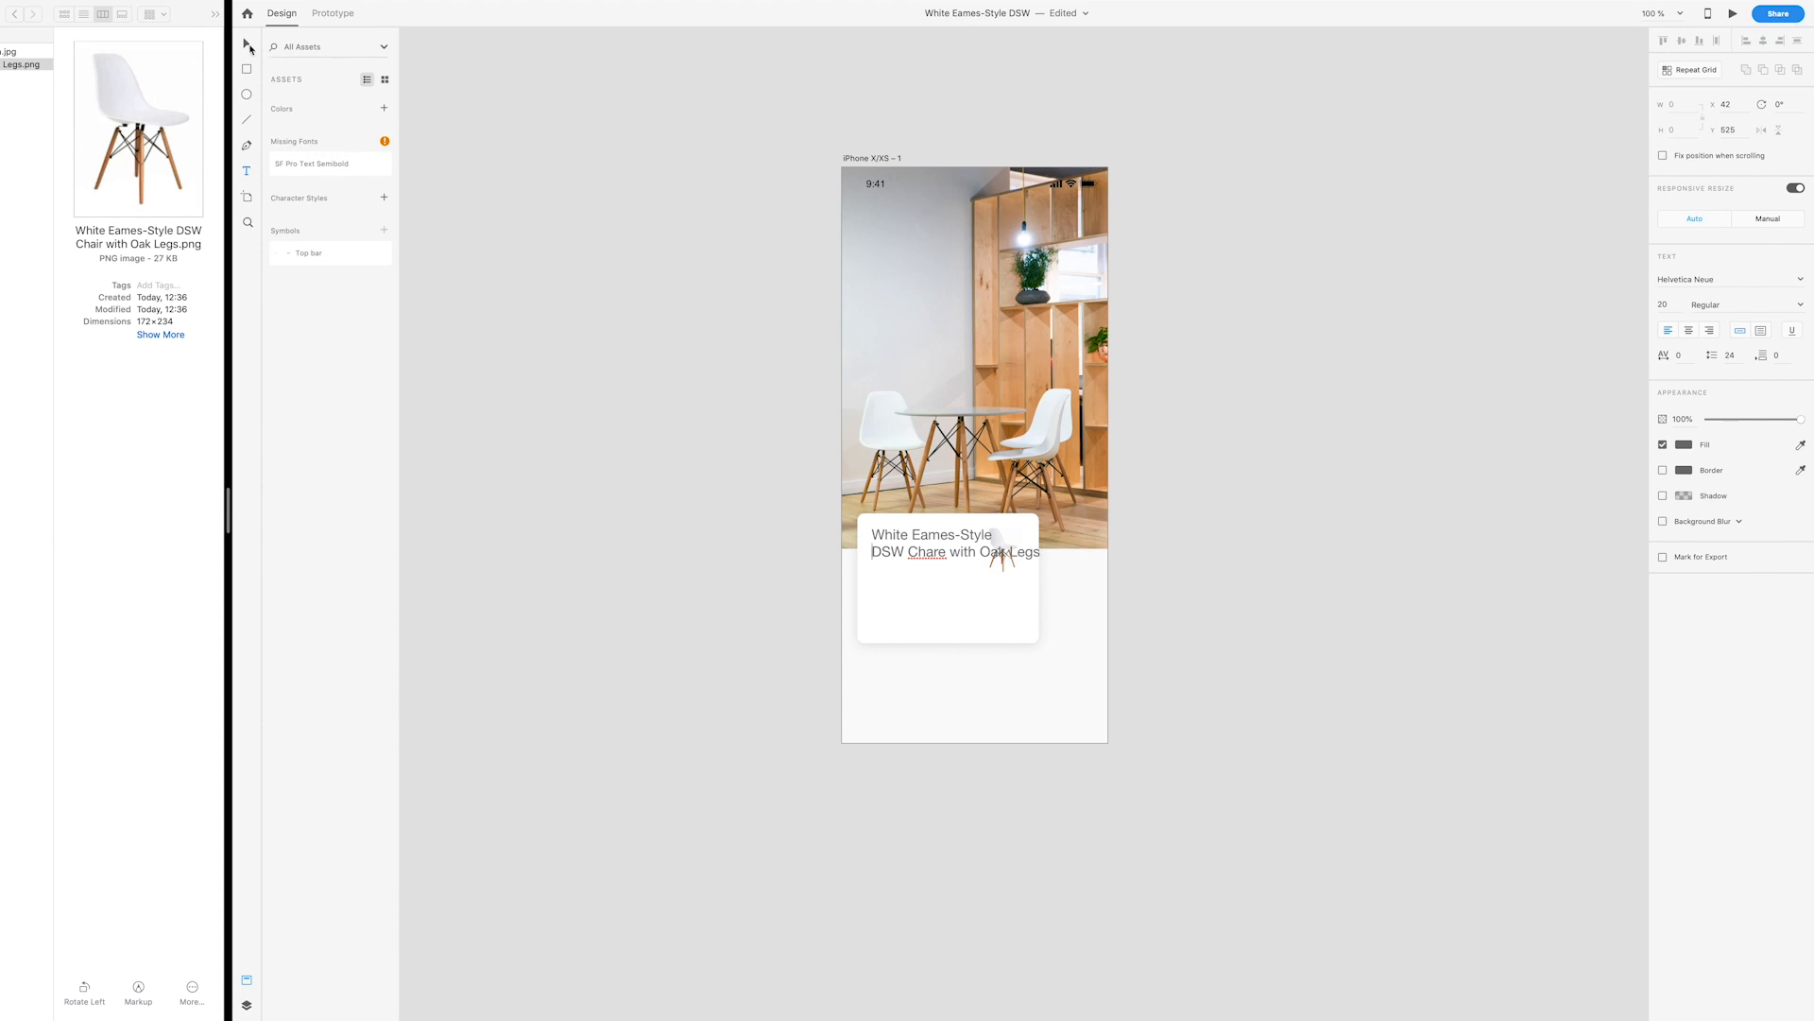
Step: Set the card title's font to Bodoni 72 at size 18
key(Escape)
click(938, 548)
click(1760, 280)
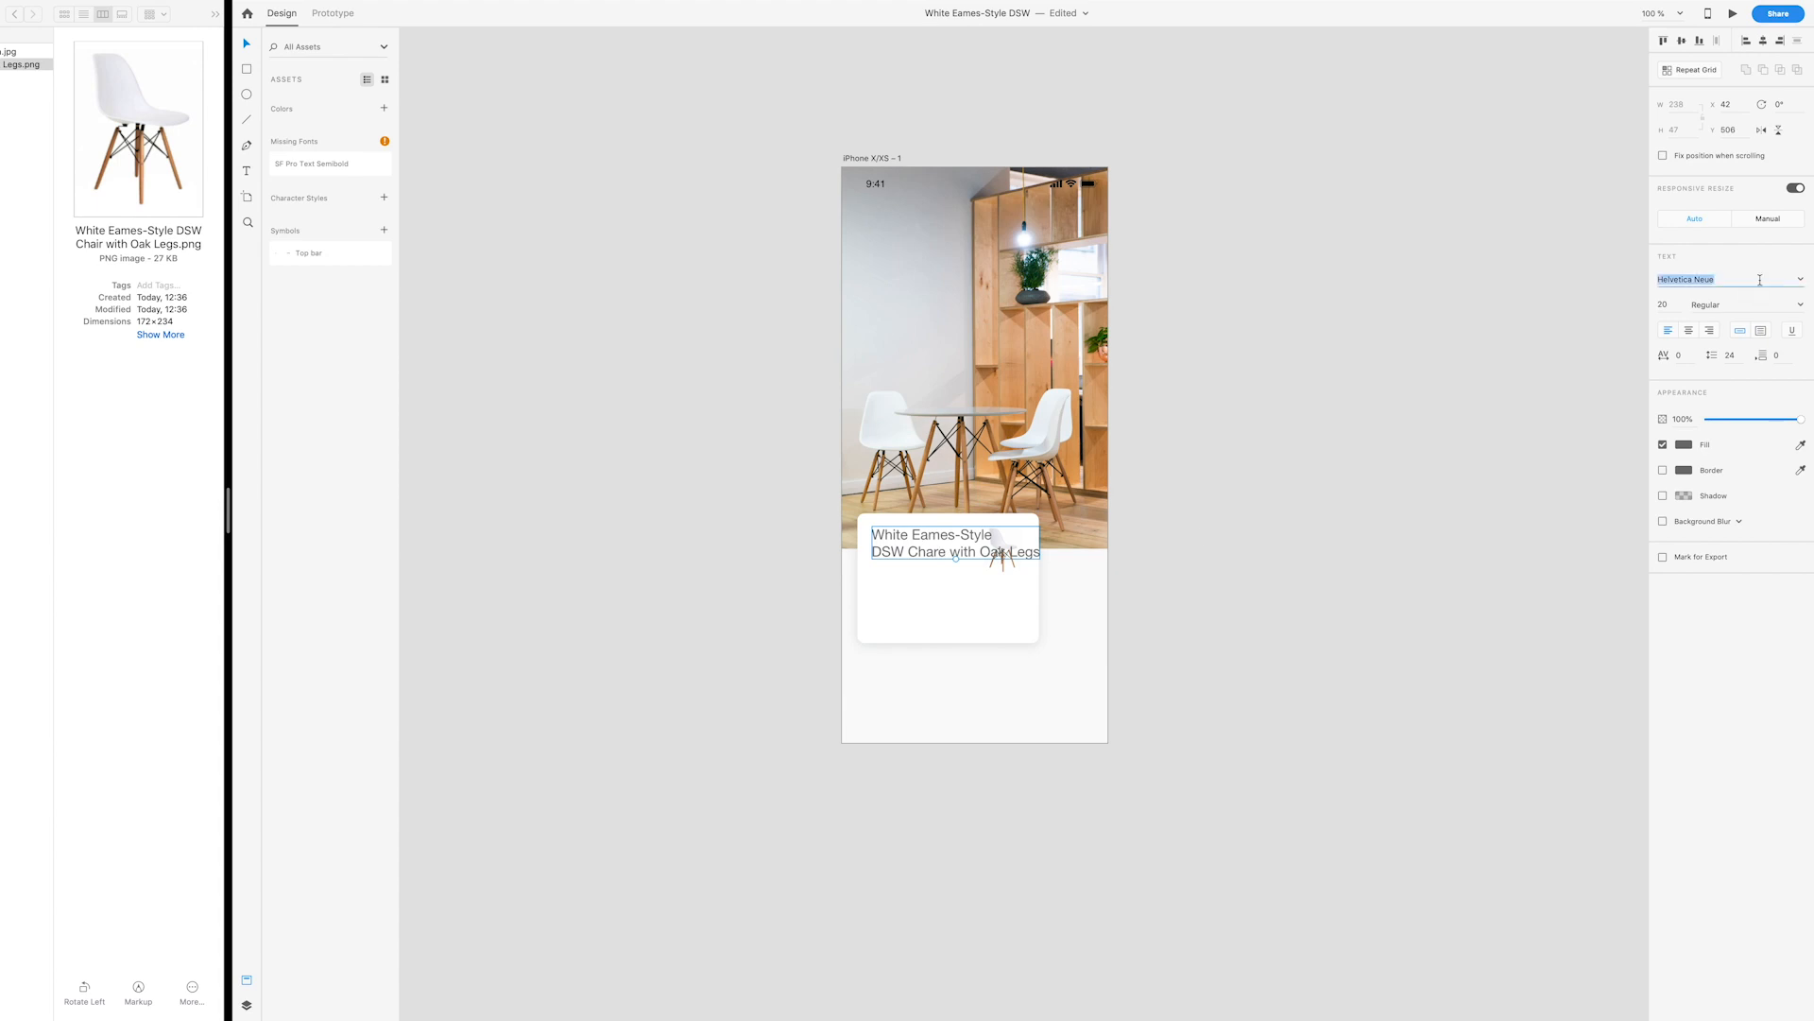
text(Bodoni 72)
key(Return)
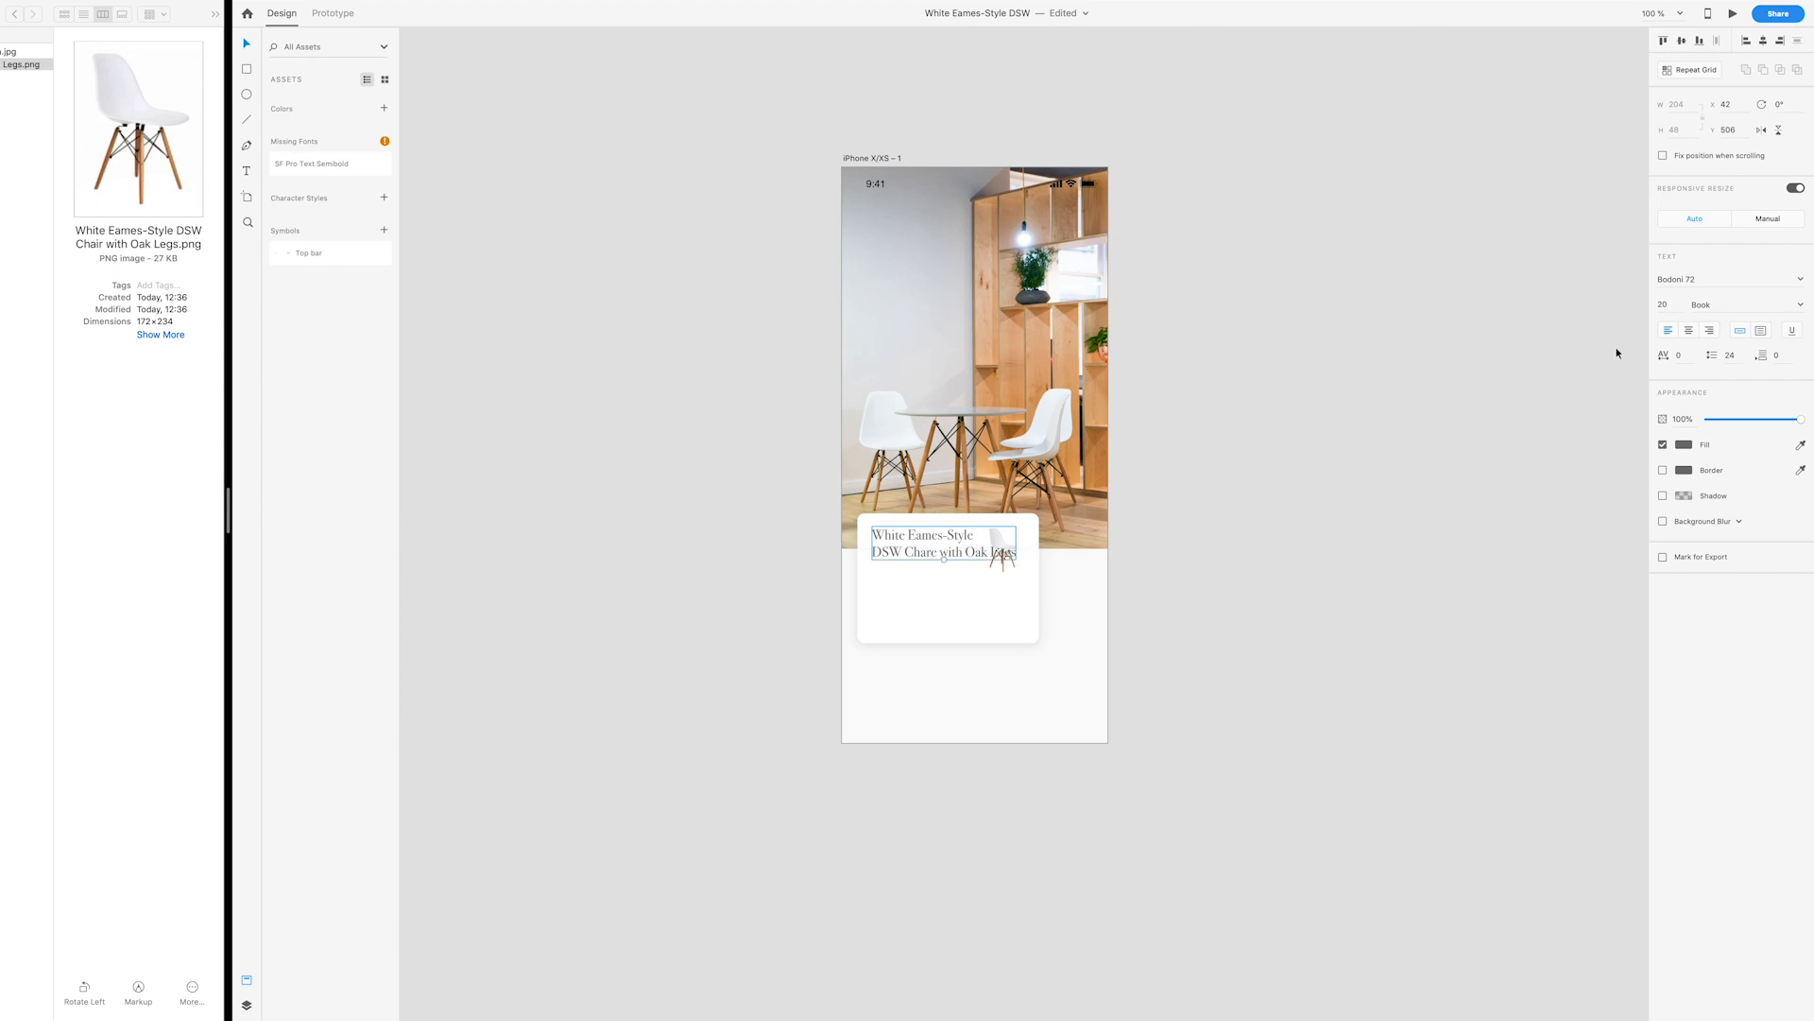
click(1671, 306)
text(18)
key(Return)
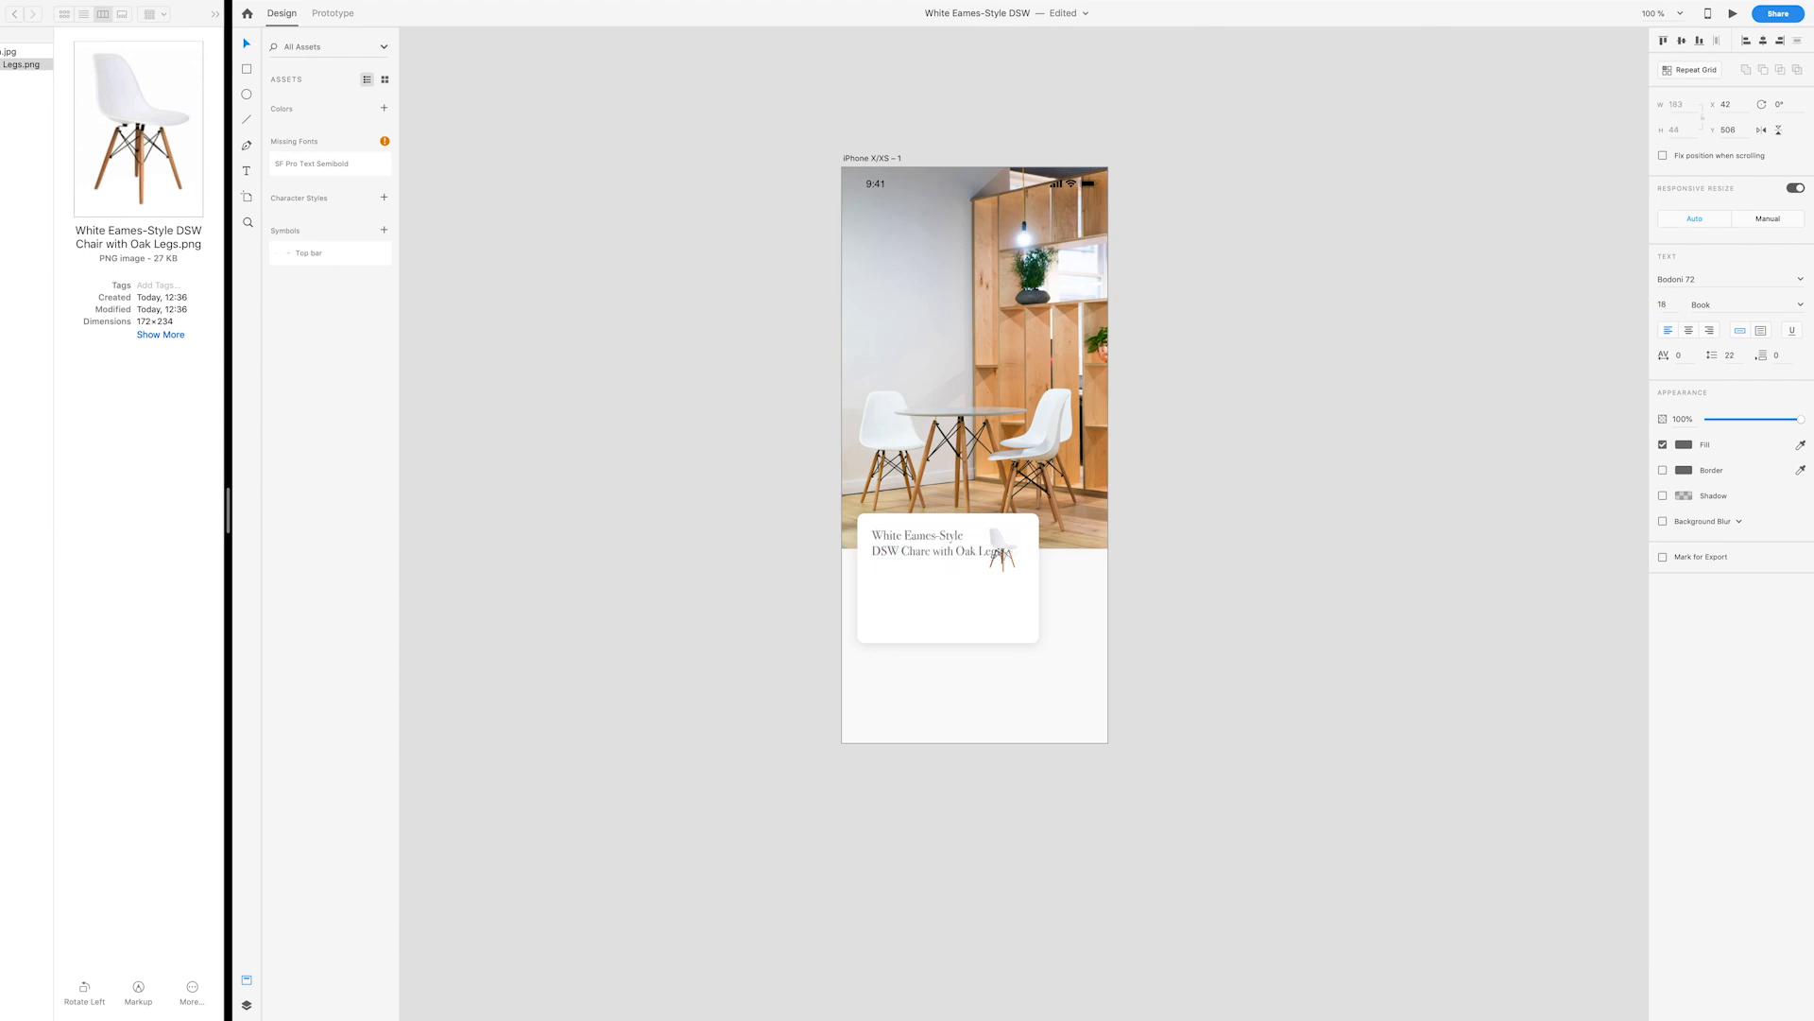
Step: Try removing "with Oak Legs" from the card title and nudging the title down, and undo both edits
double_click(945, 552)
drag(933, 552, 1074, 559)
key(BackSpace)
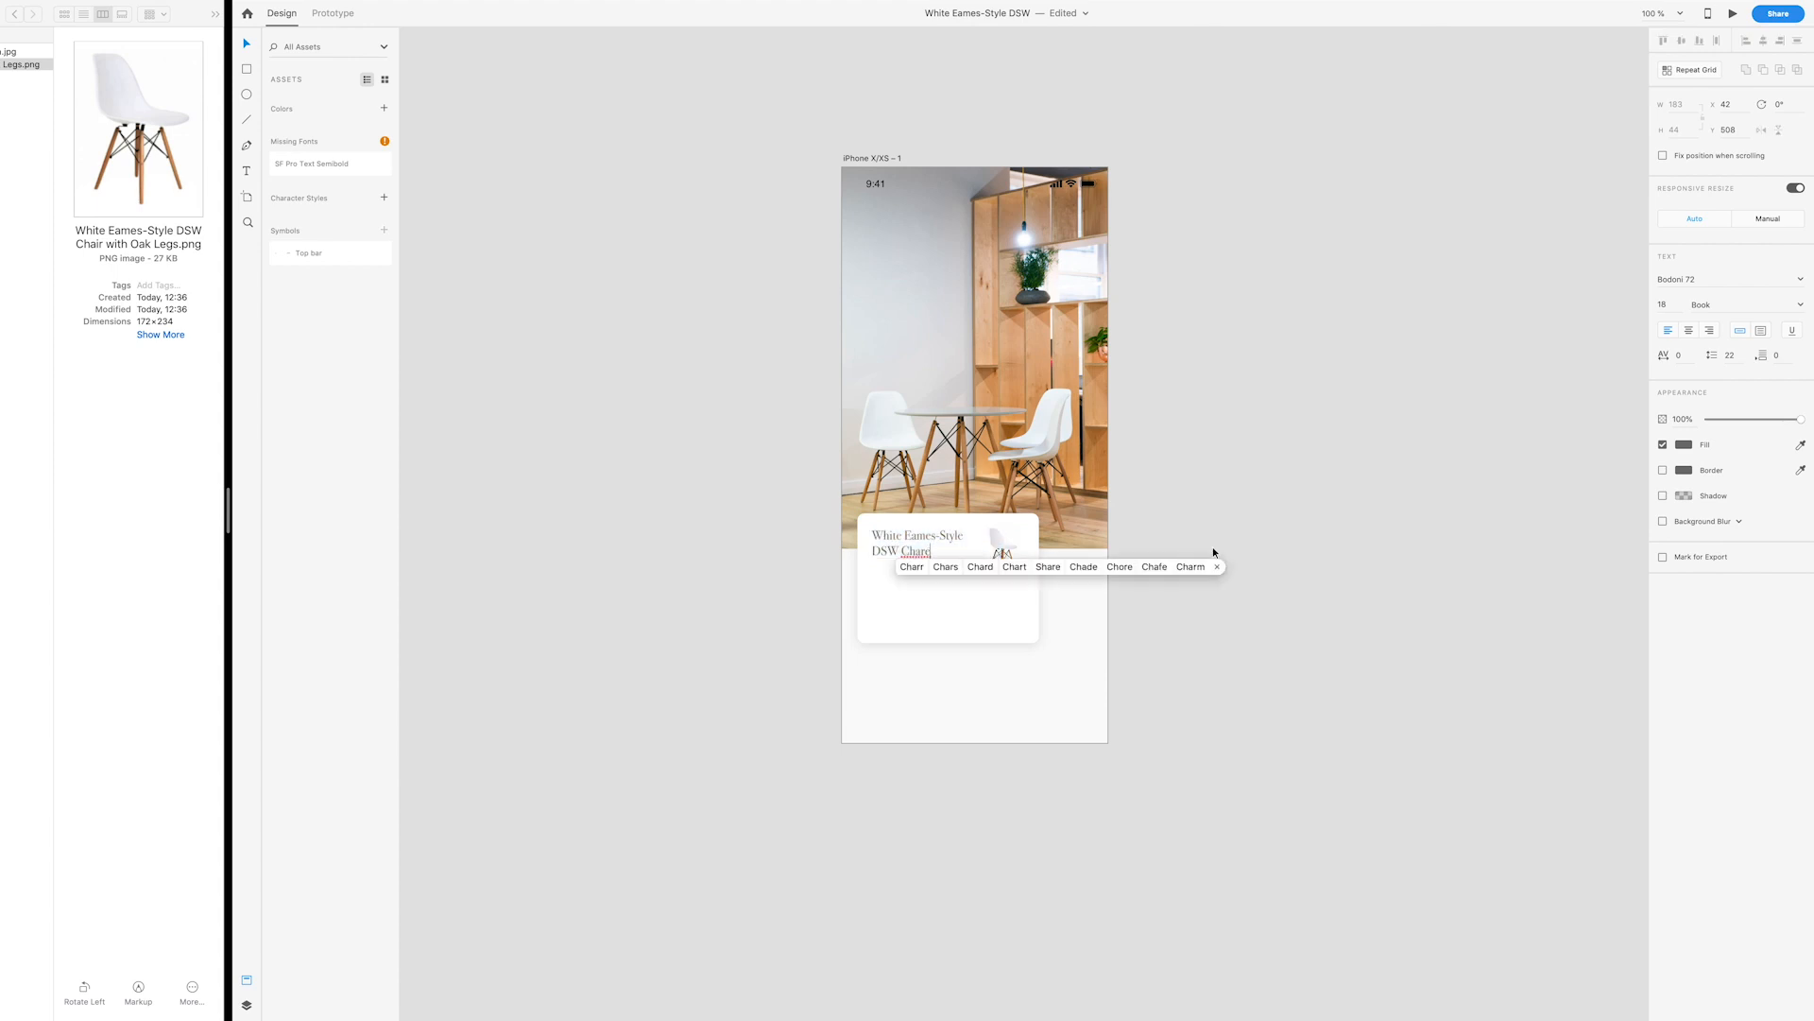
click(1169, 466)
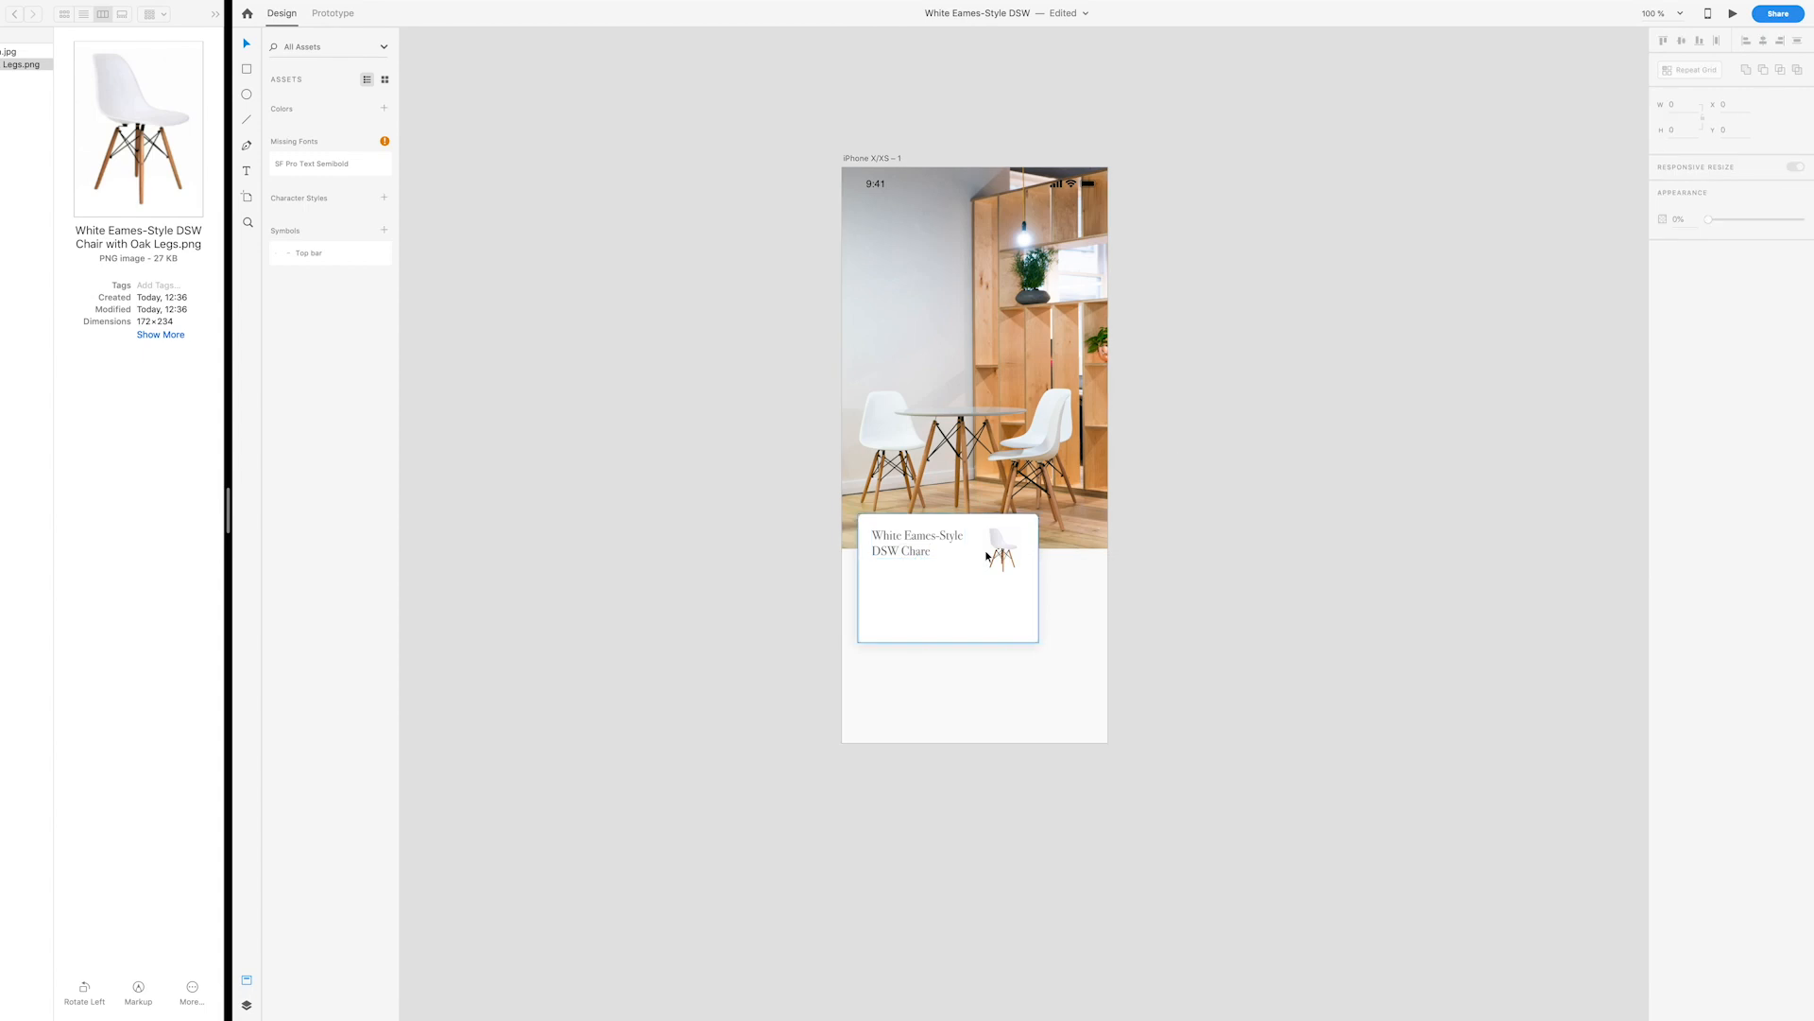
drag(938, 553, 938, 557)
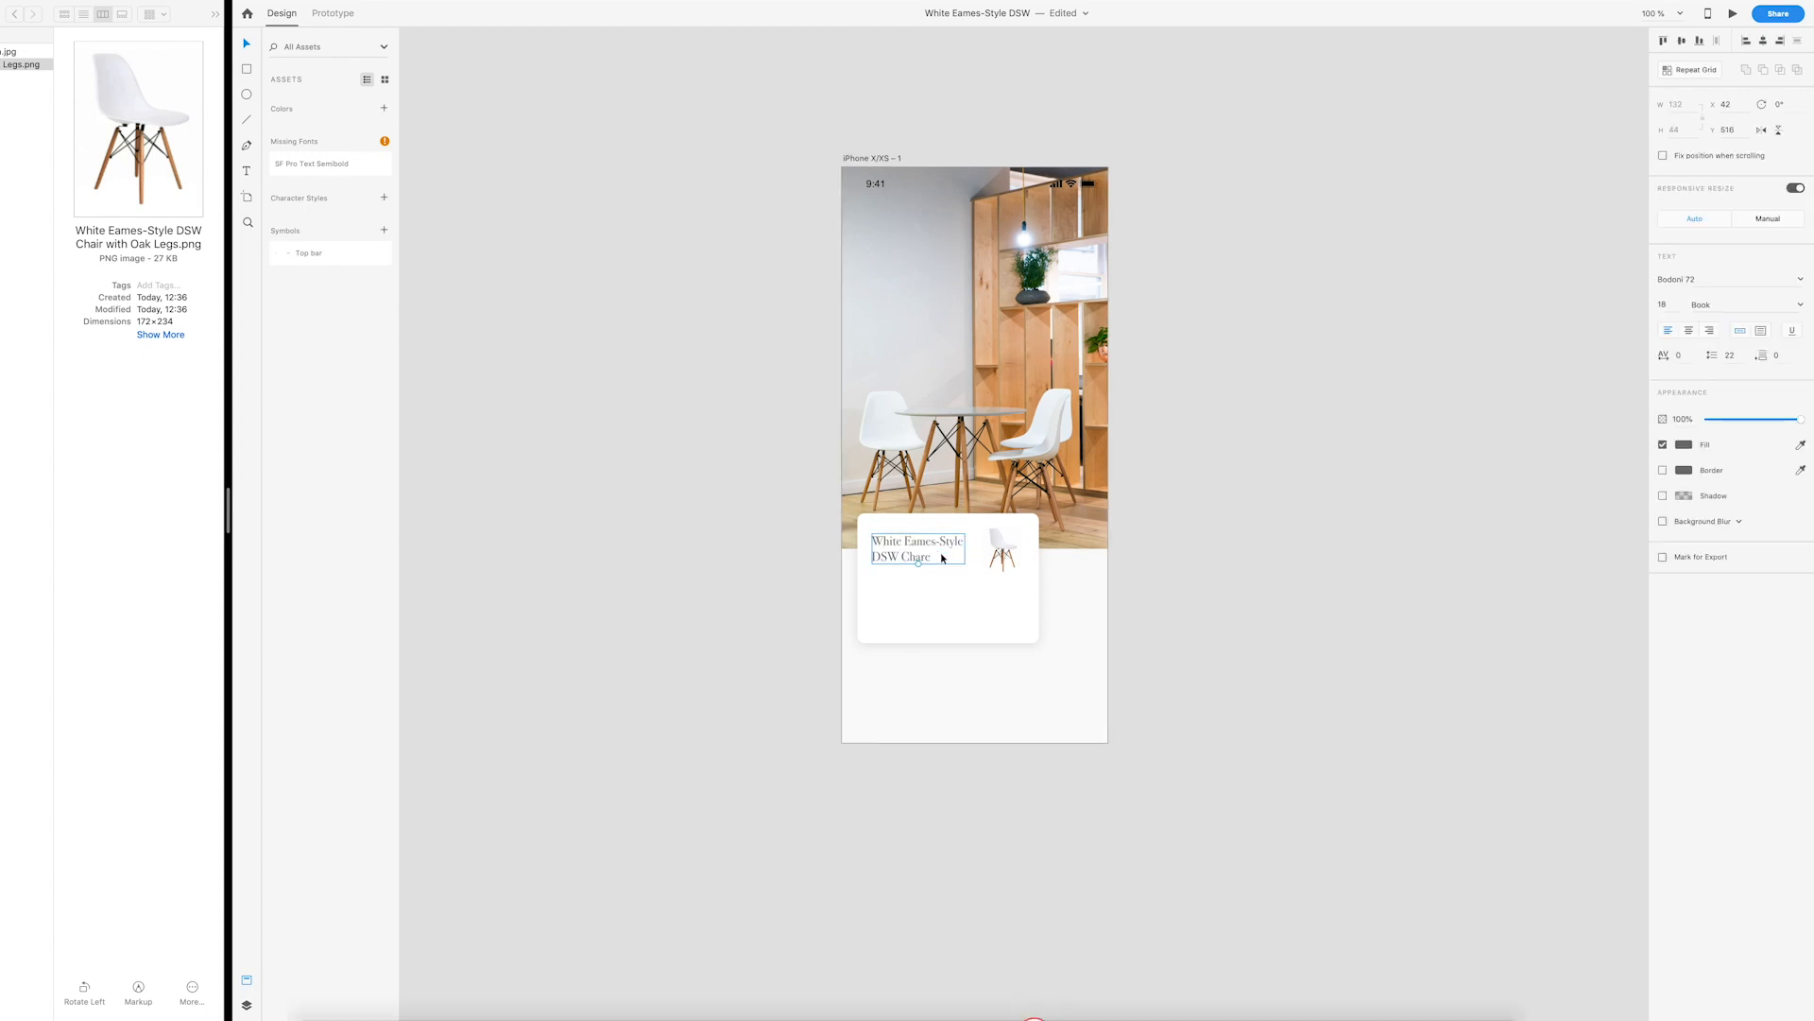
key(super+z)
key(super+z)
Step: Move the title to the card's lower left and enlarge the chair image to about 71 × 96
drag(938, 548, 999, 564)
click(1003, 553)
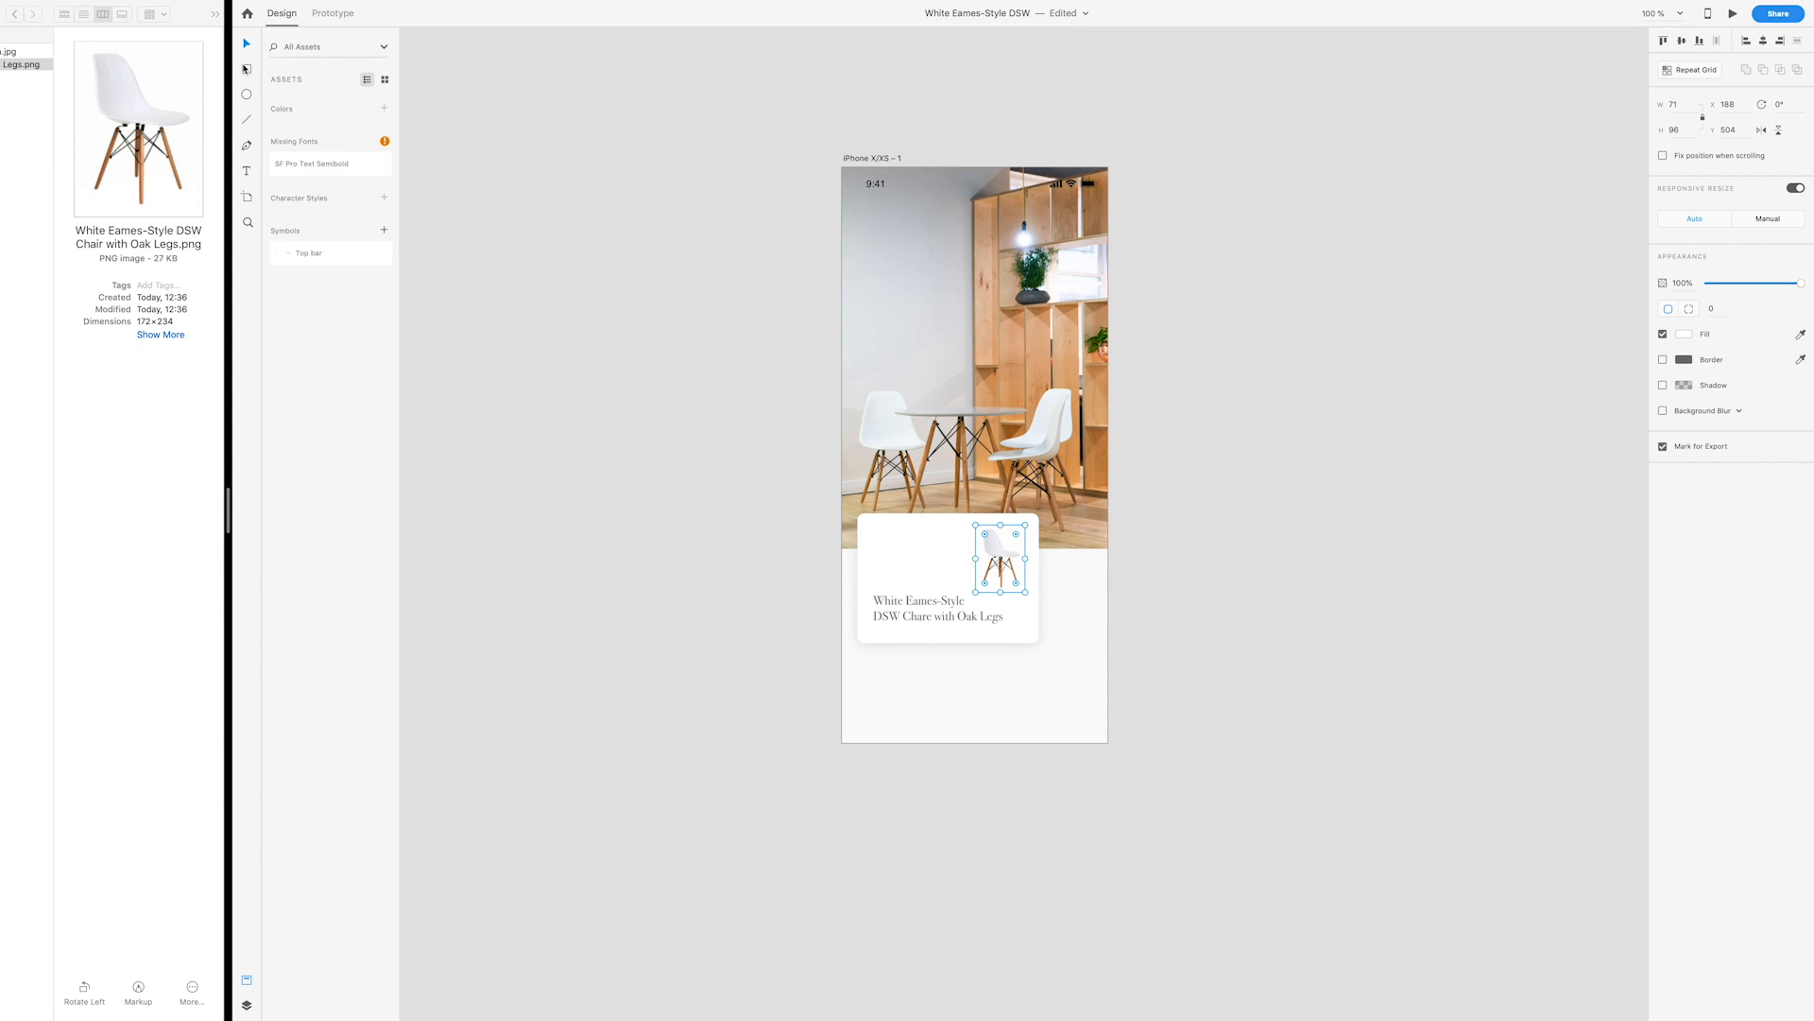
Step: Draw a borderless rectangle about 134 × 56 above the card title and round its corners fully to 28
key(r)
drag(873, 534, 968, 574)
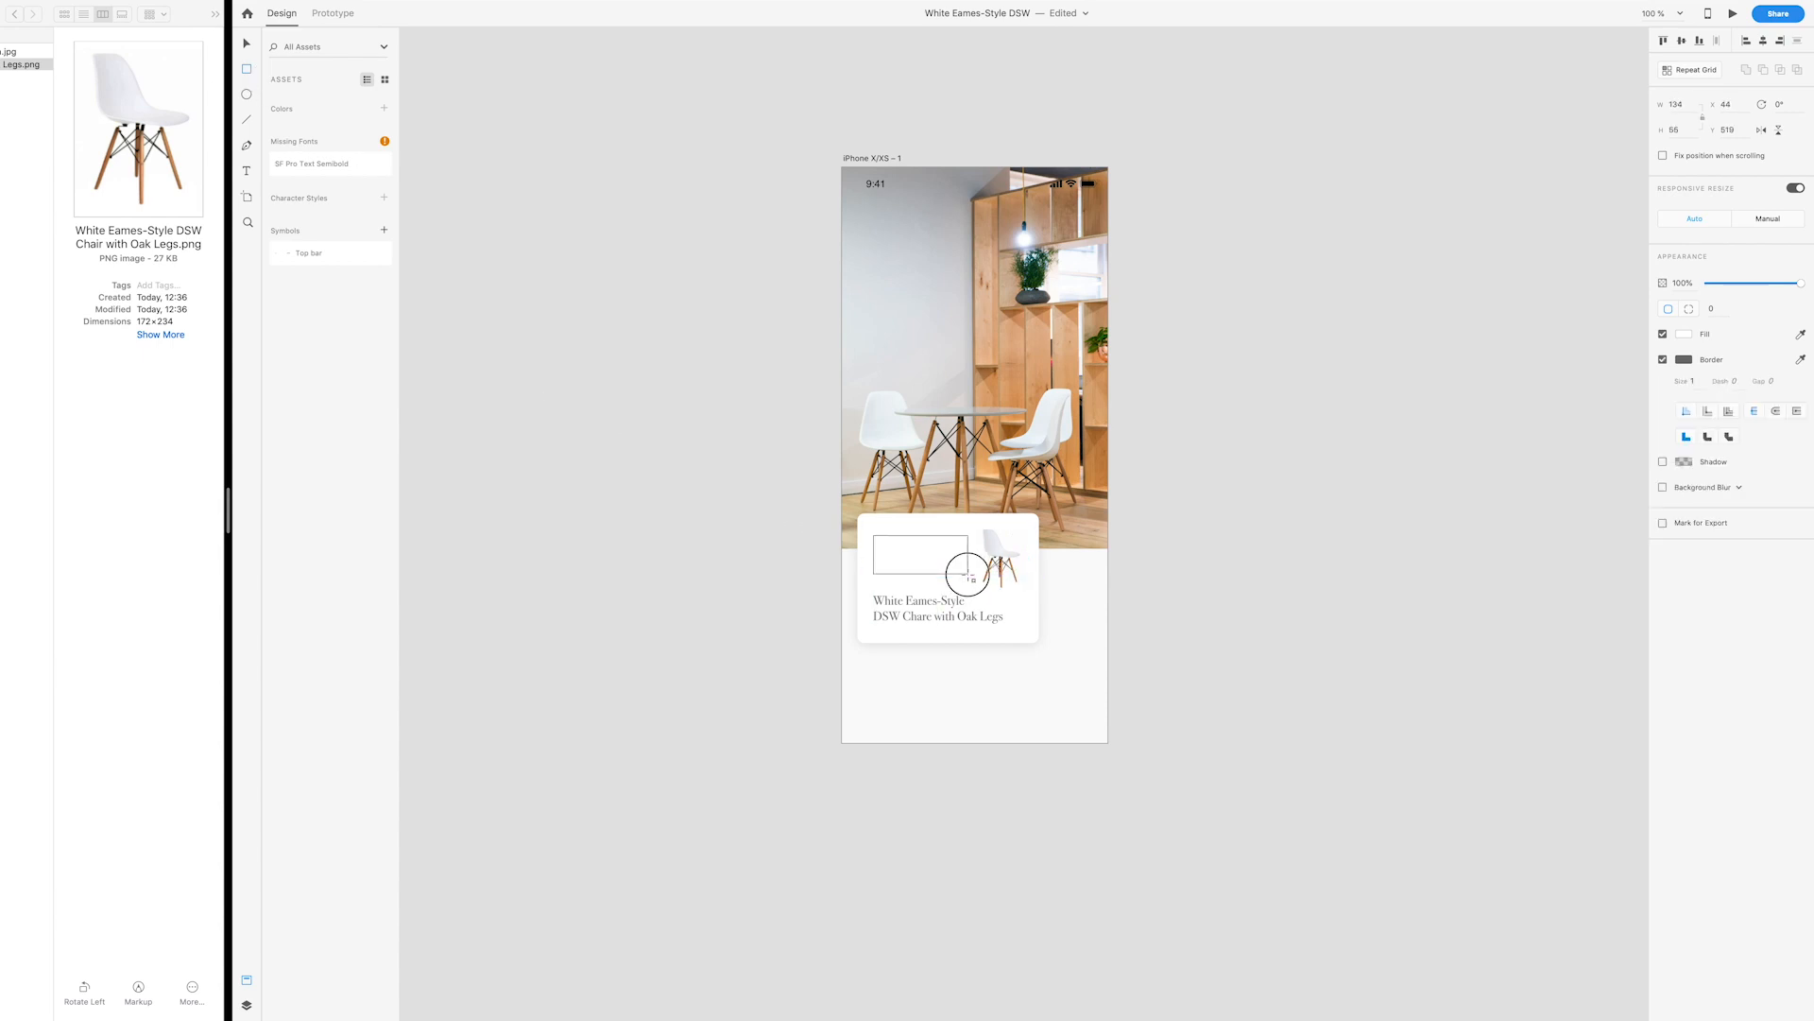
drag(968, 574, 801, 519)
click(1663, 360)
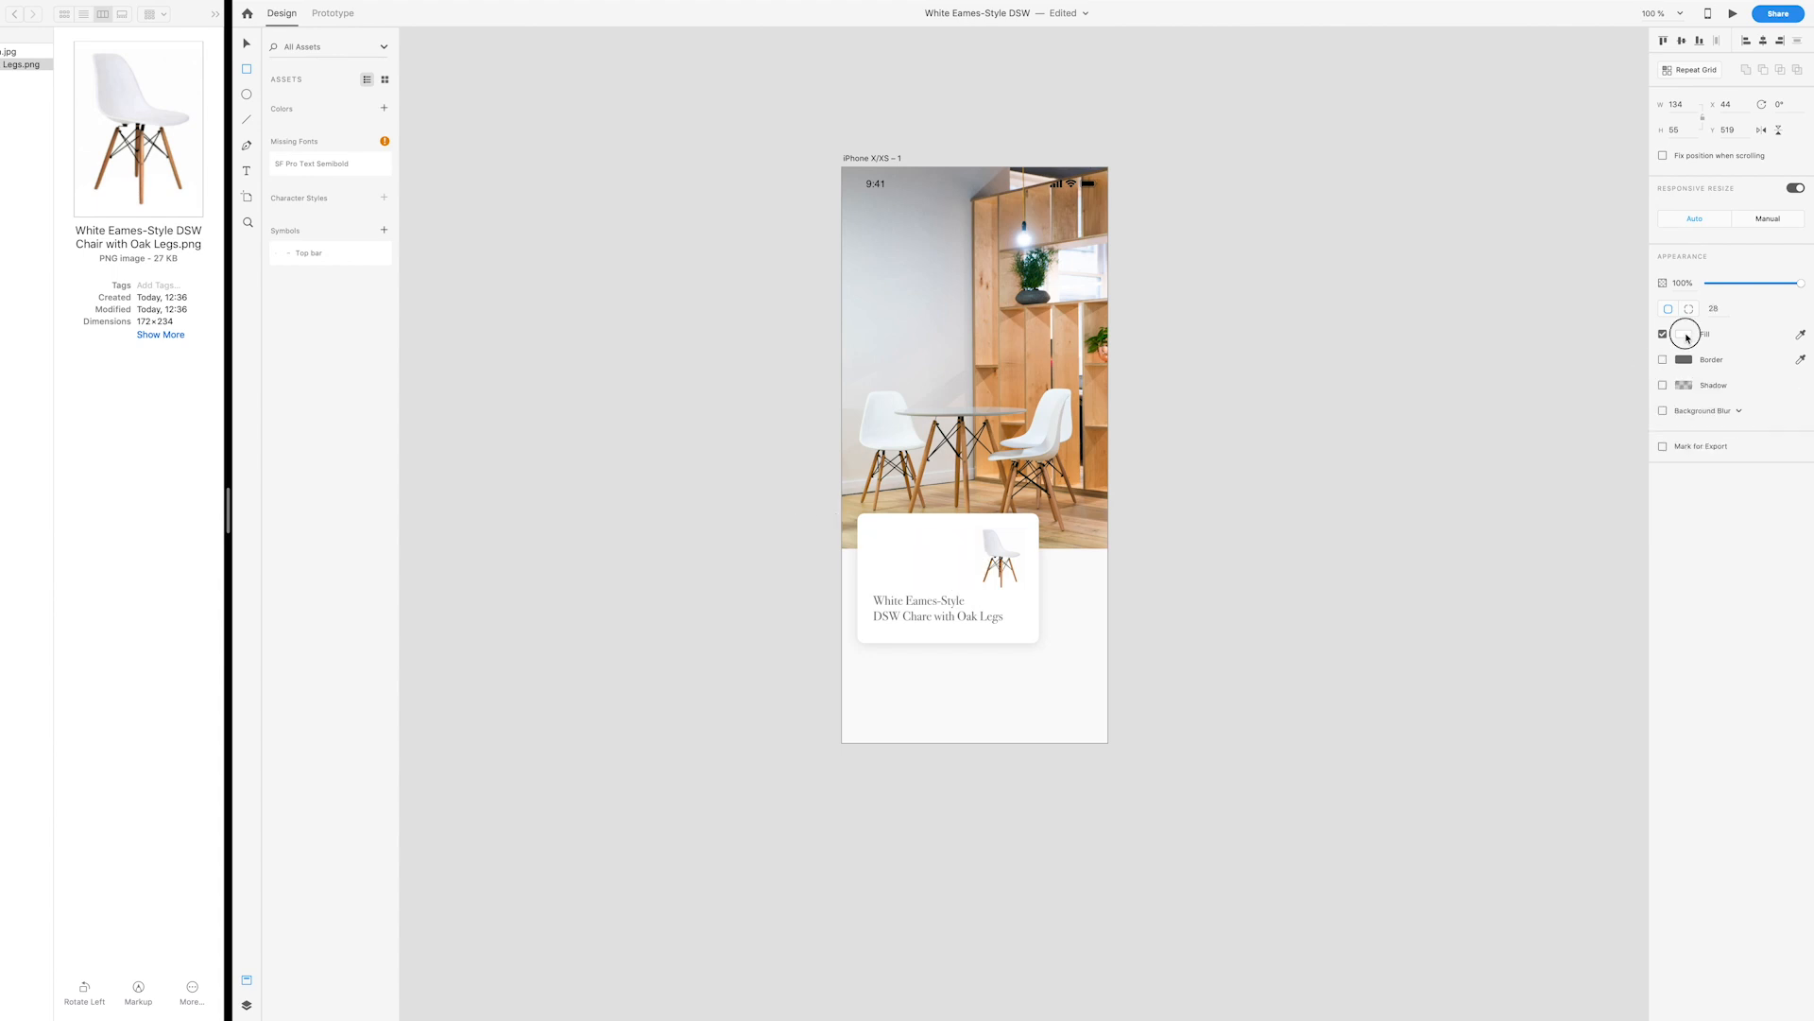
Step: Fill the rounded rectangle above the title with bright pink
click(1684, 334)
drag(1638, 296, 1605, 268)
click(1607, 273)
click(250, 45)
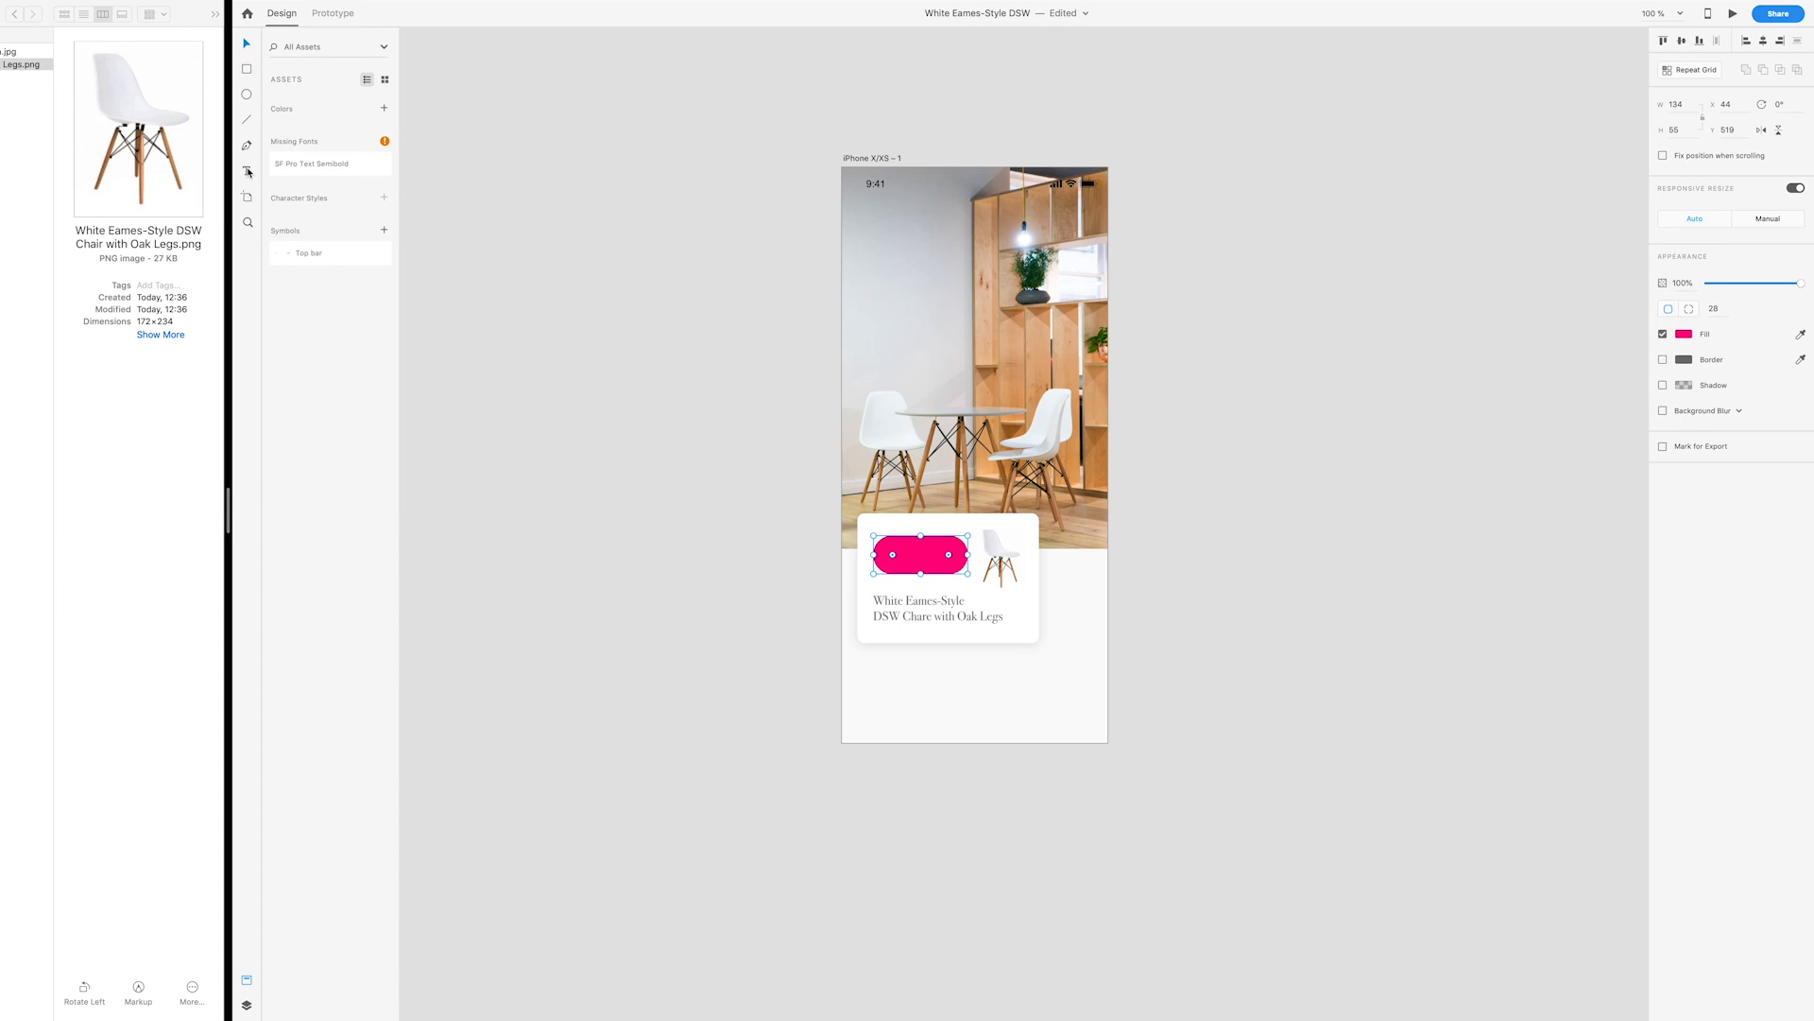
Step: Add the price text "€179,00" on the pink rounded rectangle
click(247, 171)
click(905, 556)
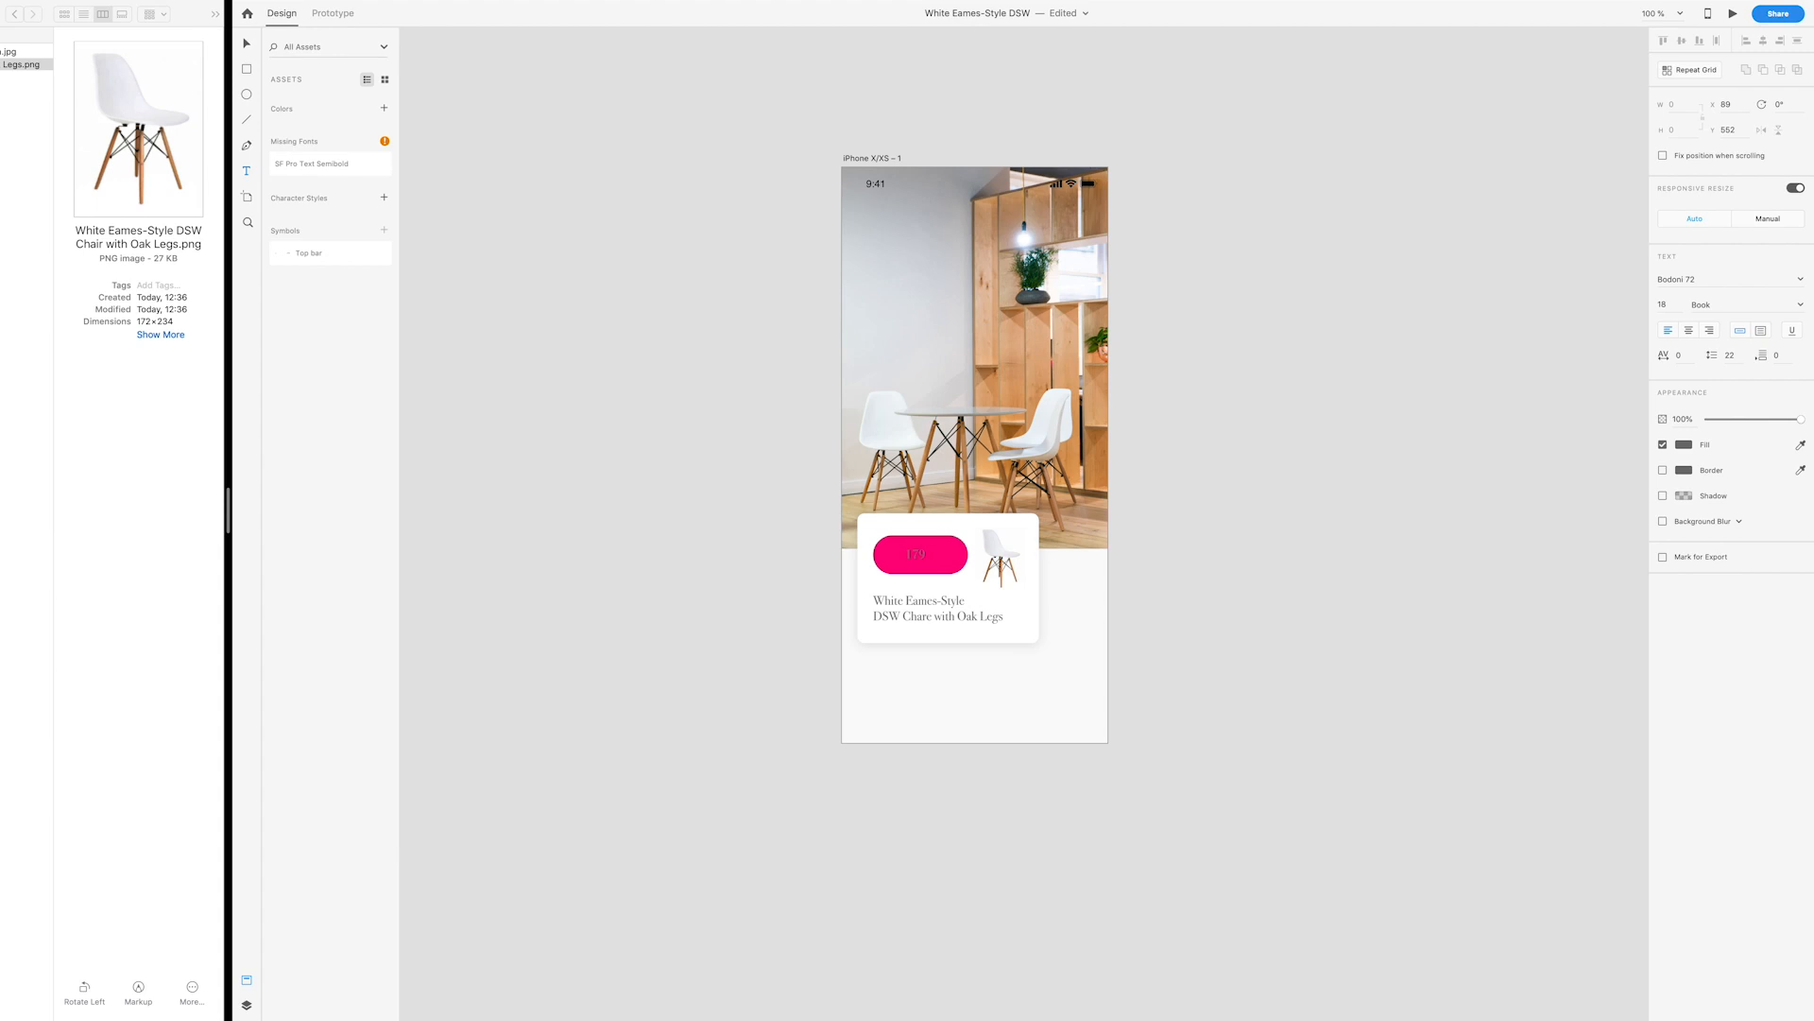
Step: Set the price text to the SFNS Display font in Bold with a white fill
double_click(927, 558)
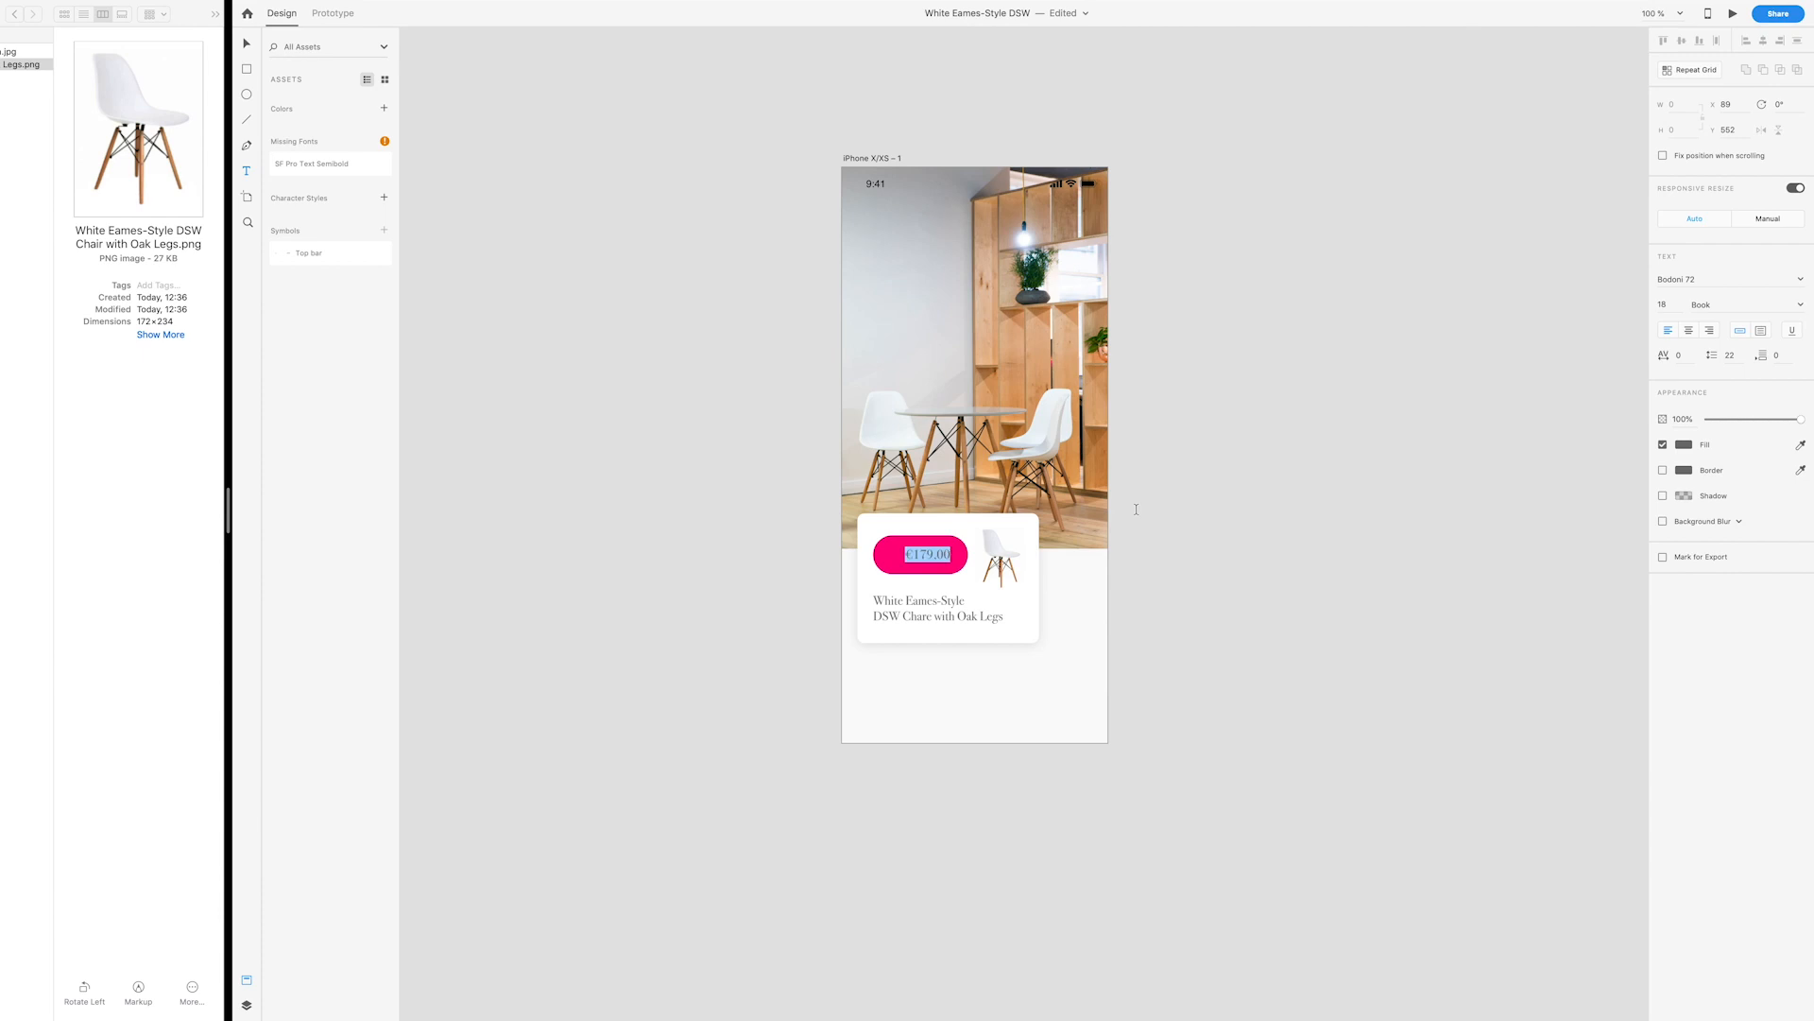
click(1686, 280)
text(SFNS Display)
key(Return)
click(1802, 304)
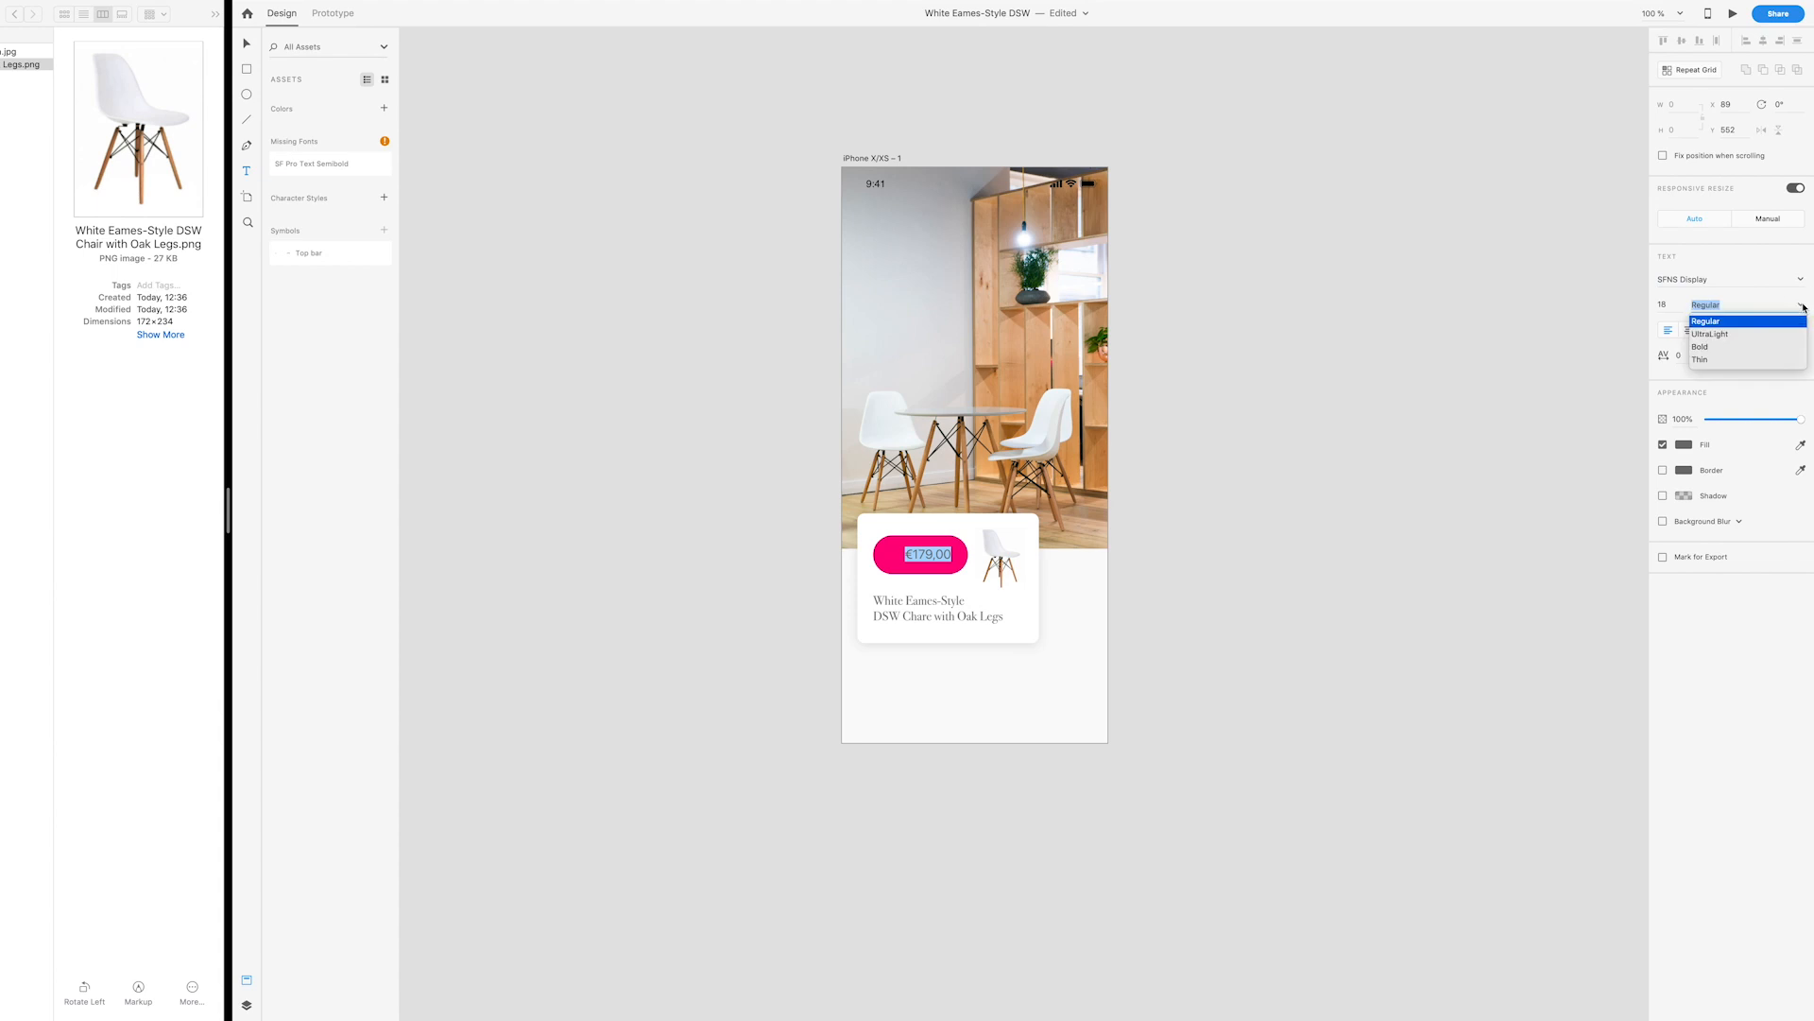
click(1721, 346)
click(1685, 445)
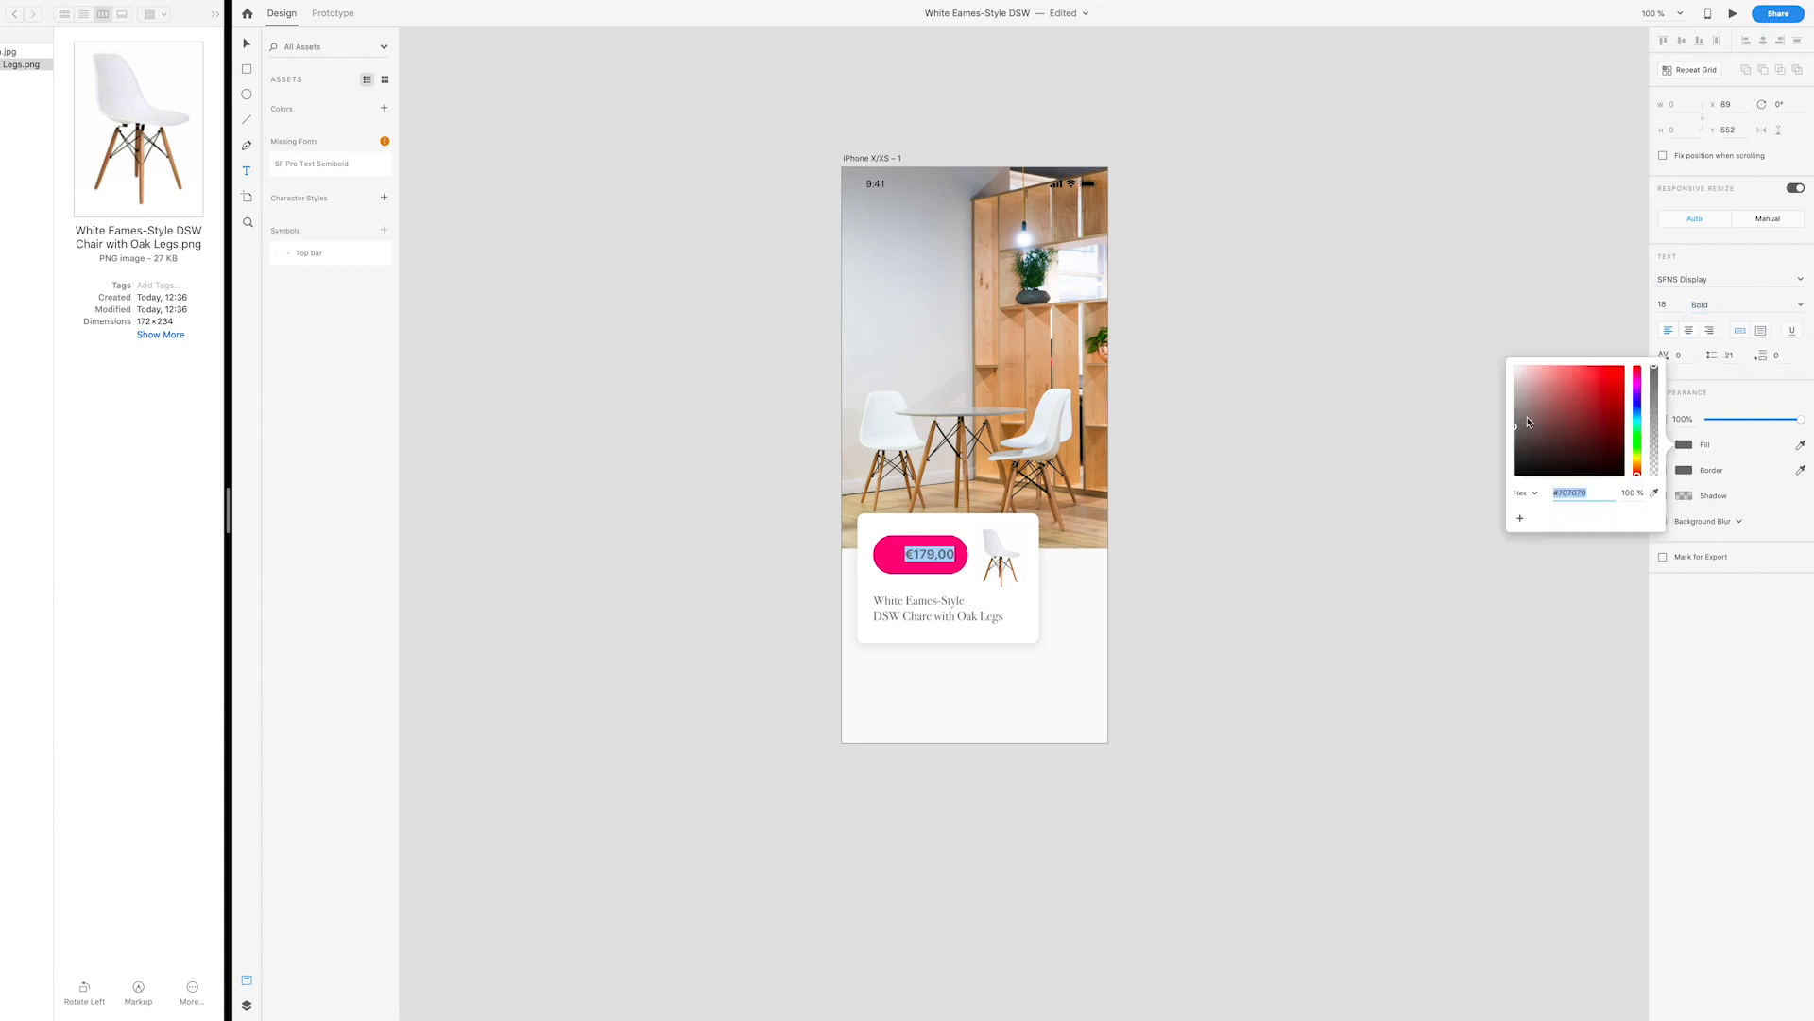
Step: Centre the price text within the pink rounded rectangle
click(247, 43)
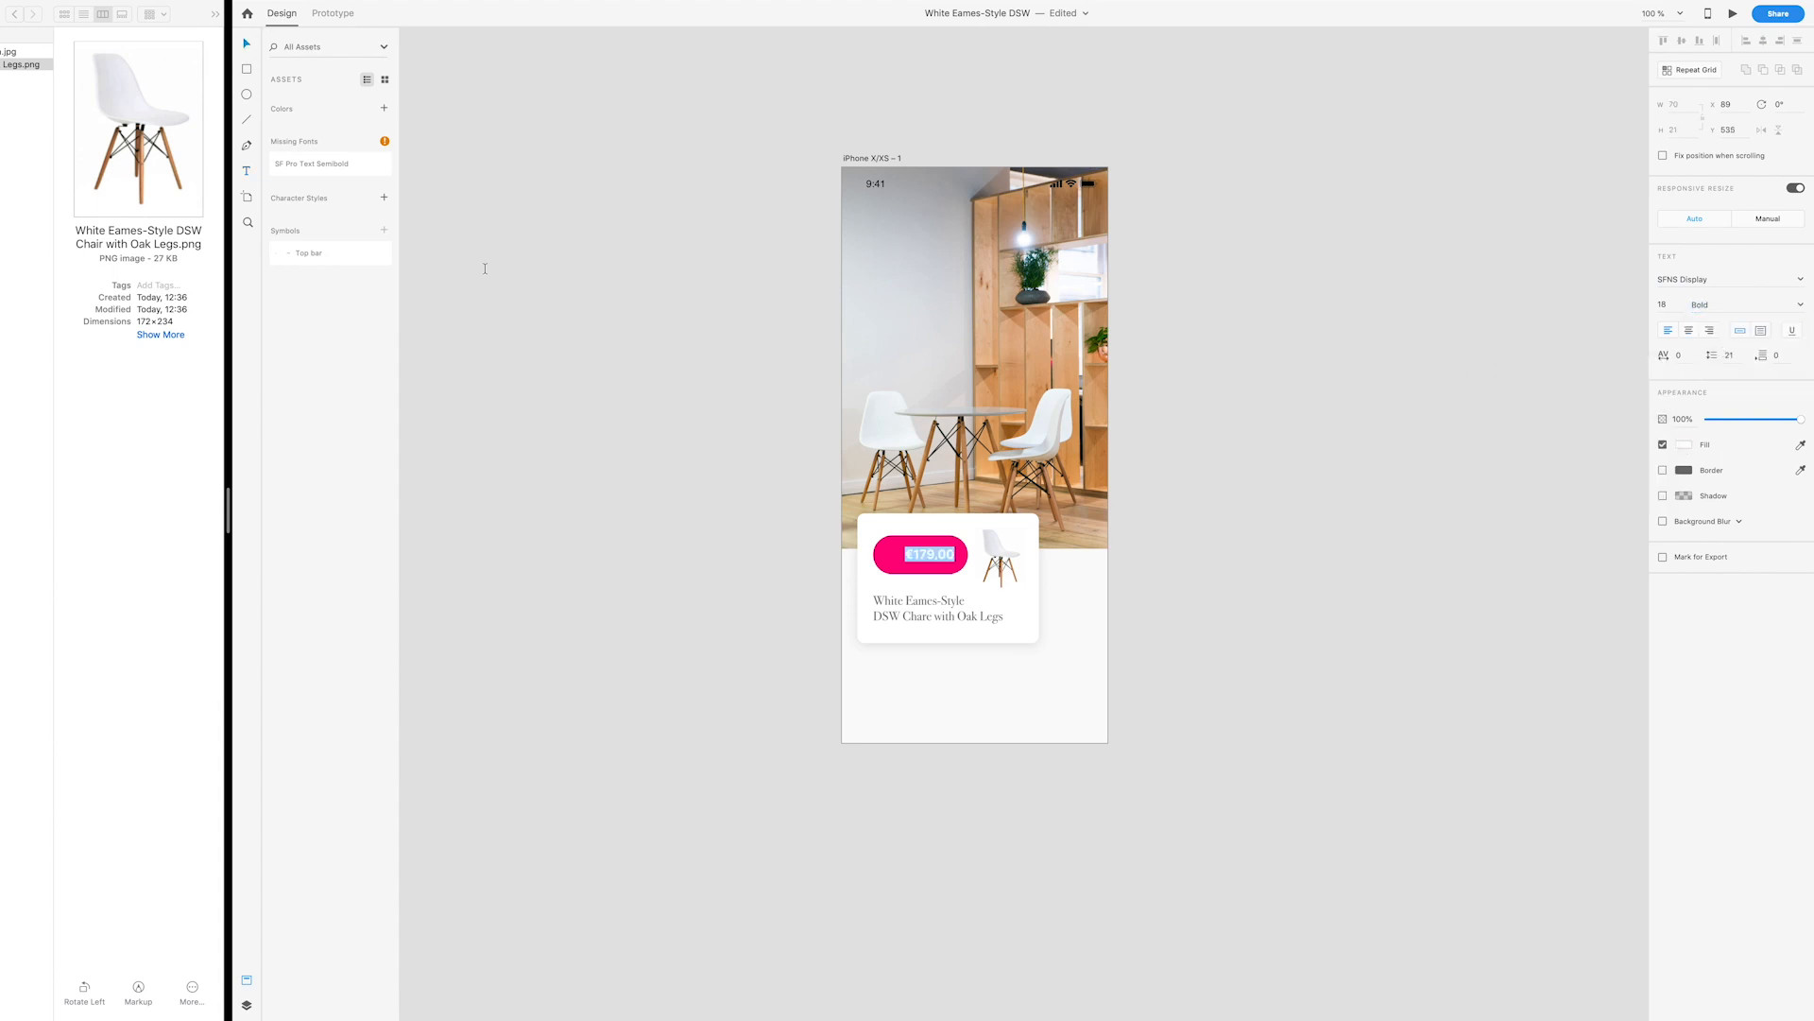
drag(930, 560, 920, 555)
click(714, 570)
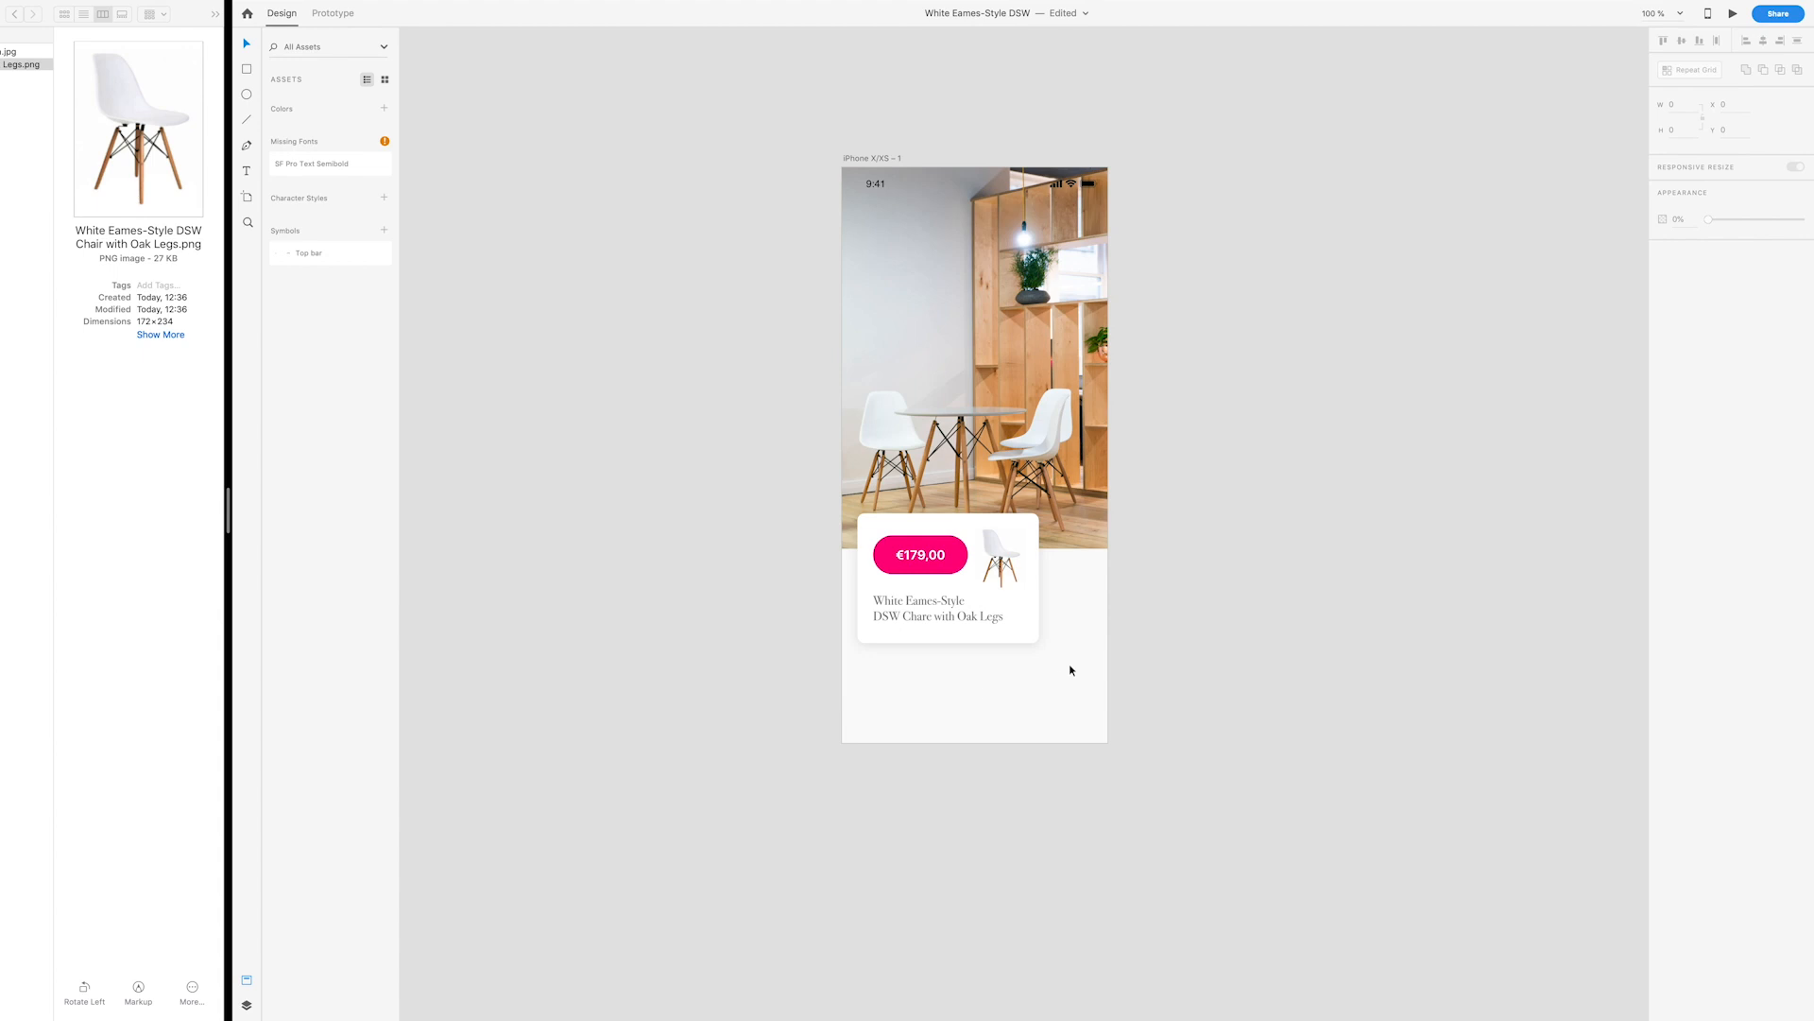
Step: Group the card with its price, title and chair image, and place a duplicate of the group to its right
drag(1070, 669, 816, 560)
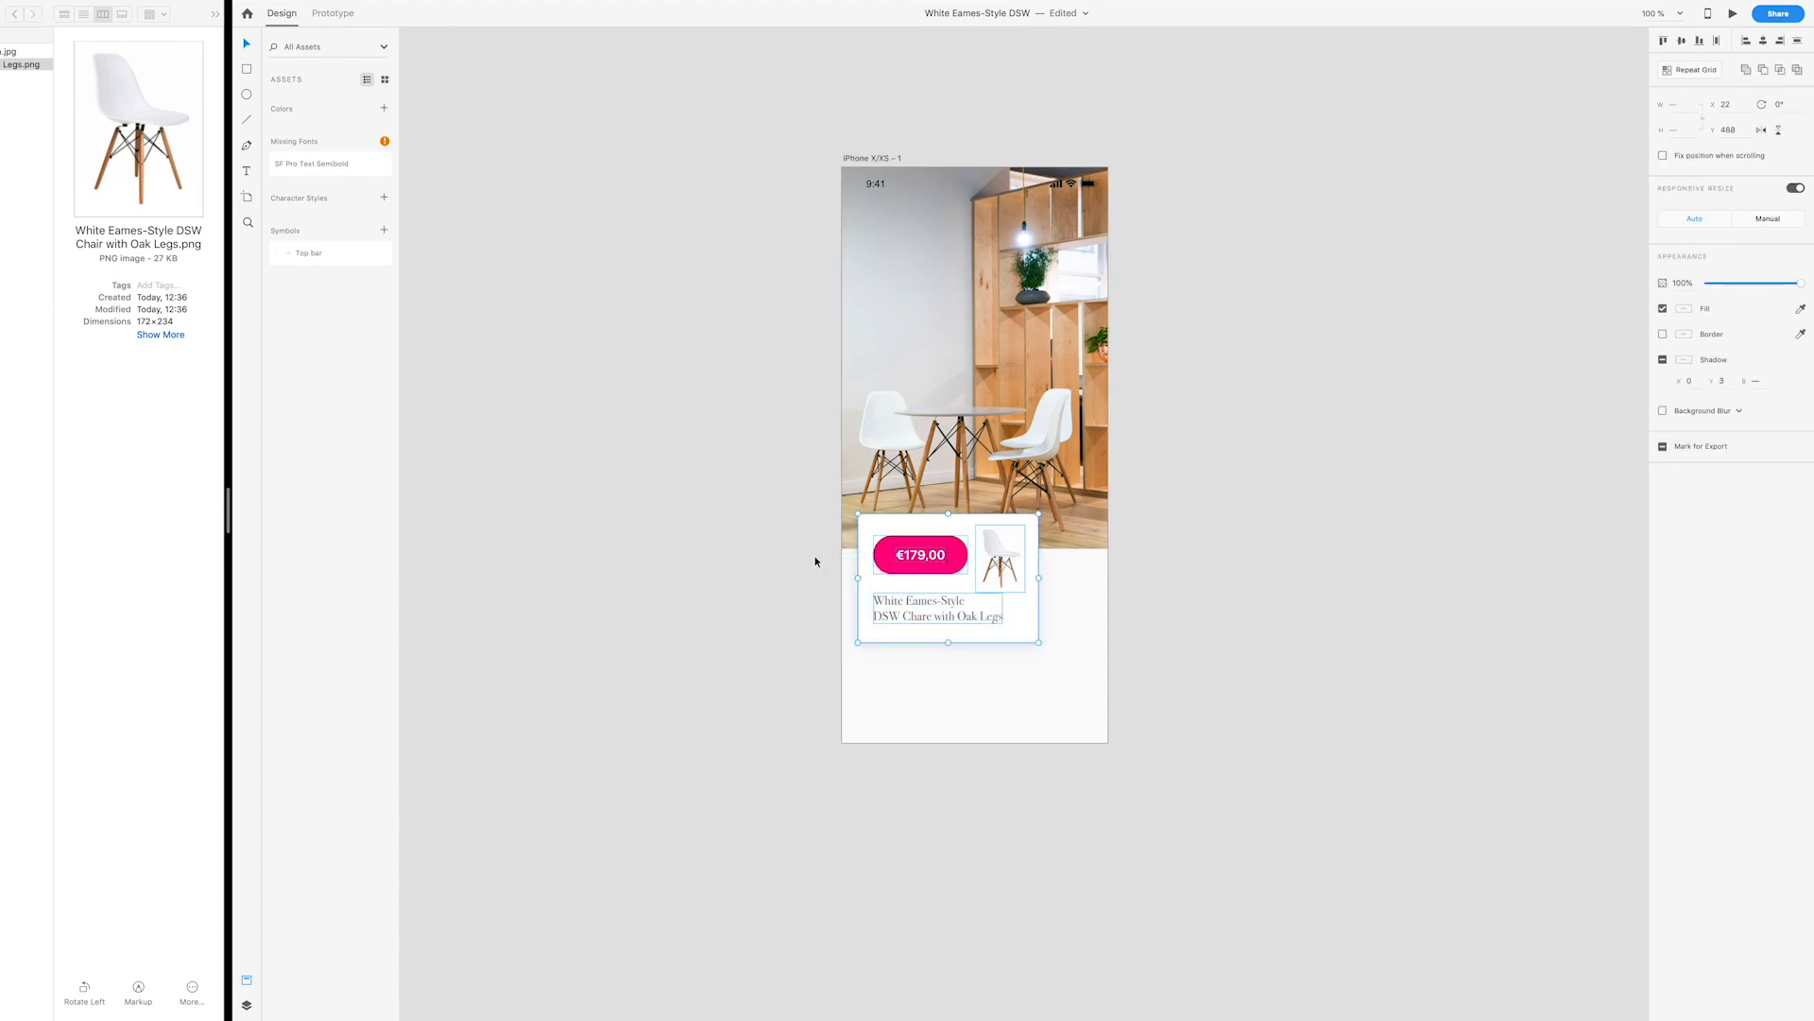
key(super+g)
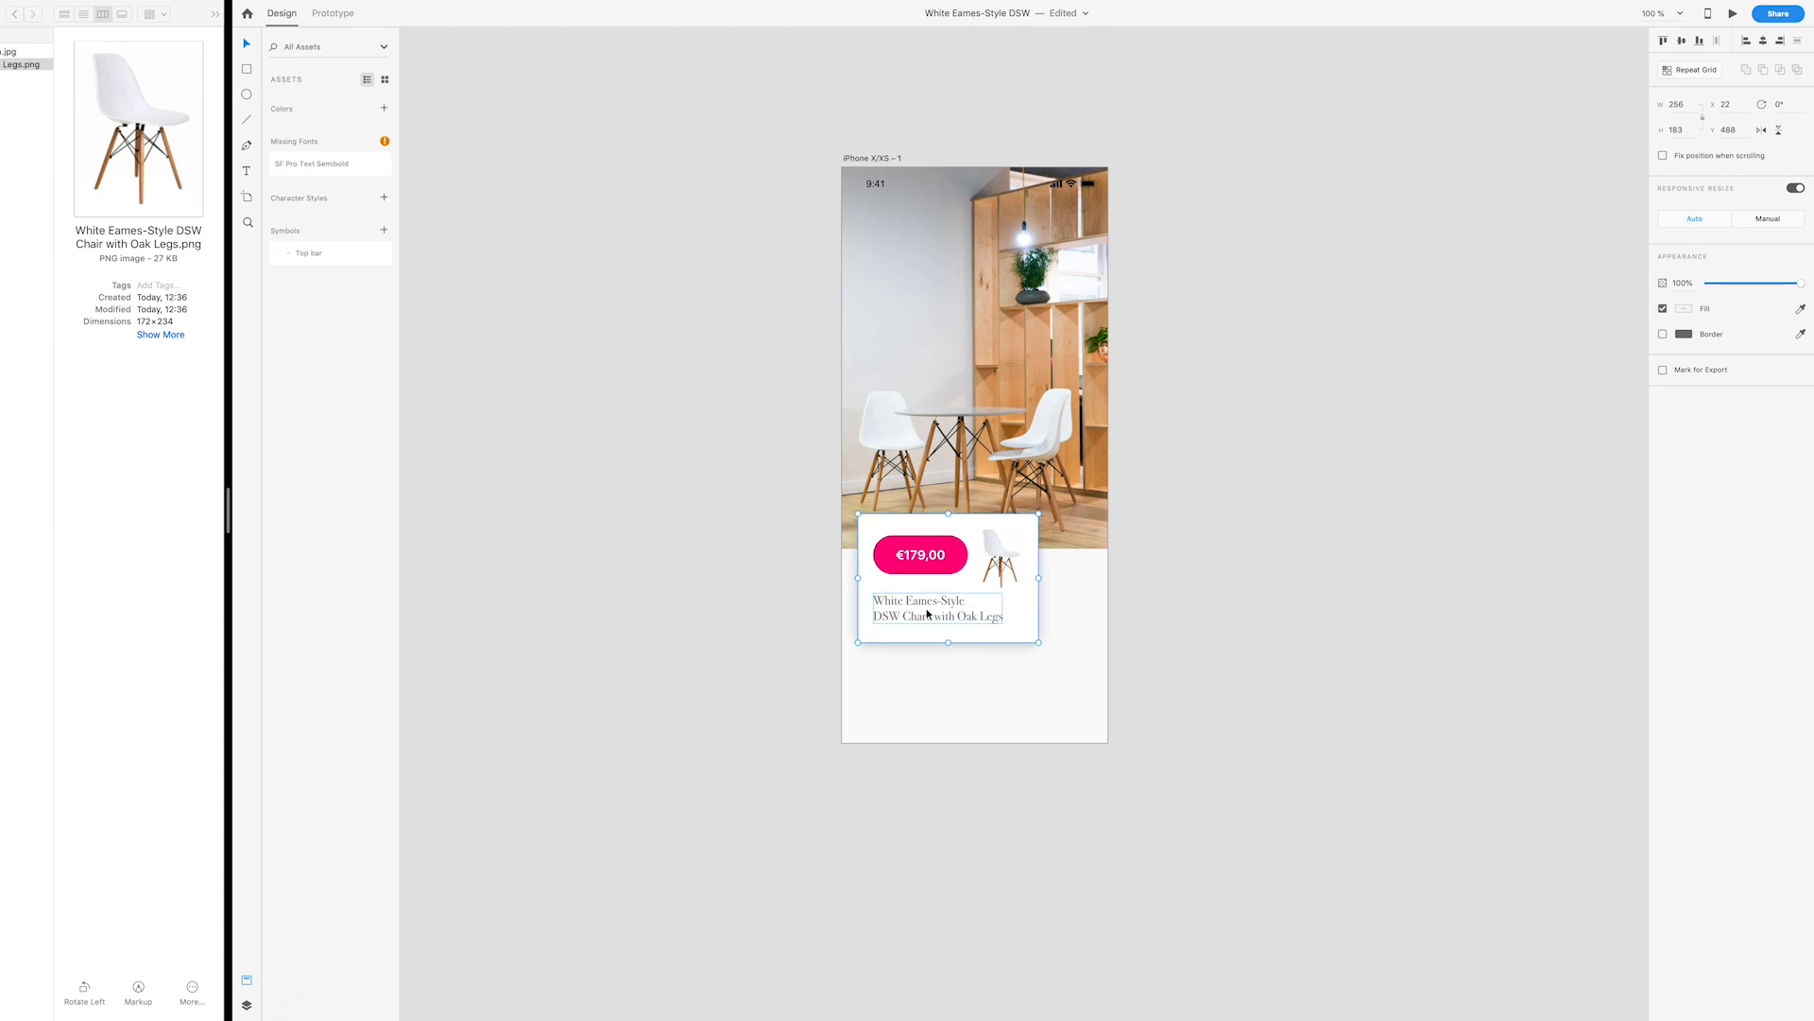
drag(915, 615, 1110, 615)
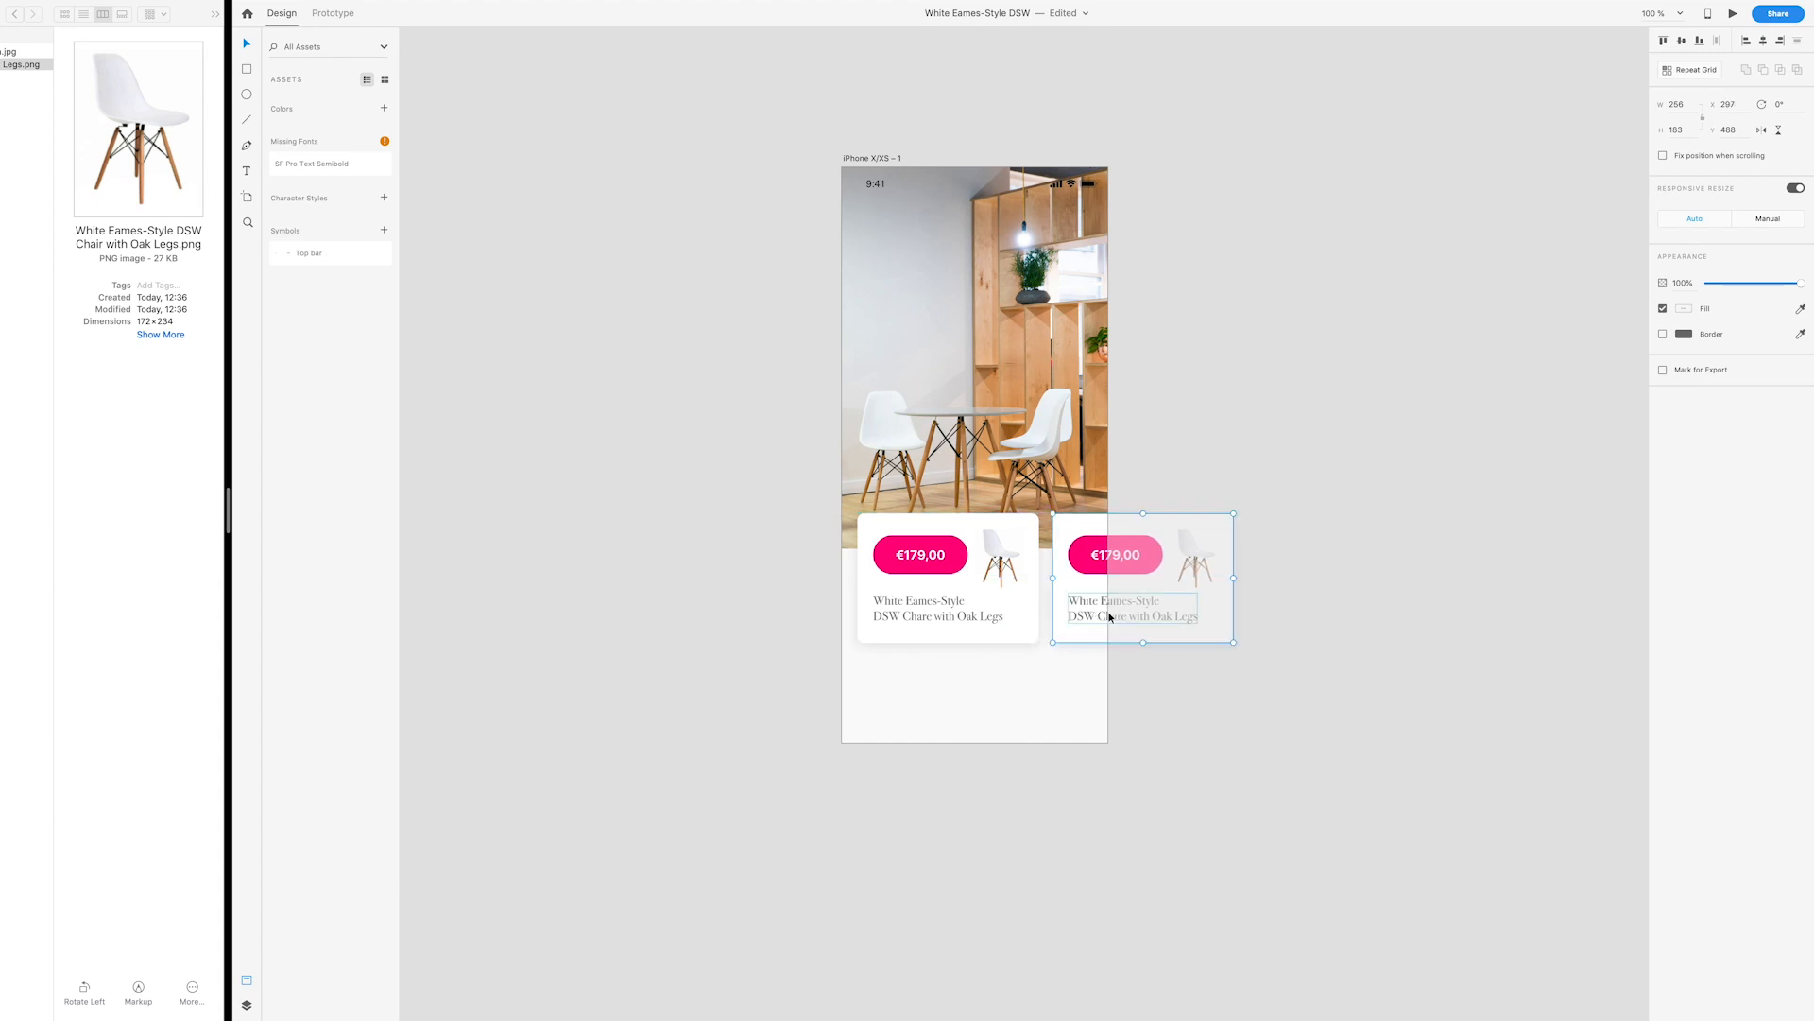
Step: Change the price on the duplicated card to €79,00
double_click(1110, 558)
double_click(1108, 556)
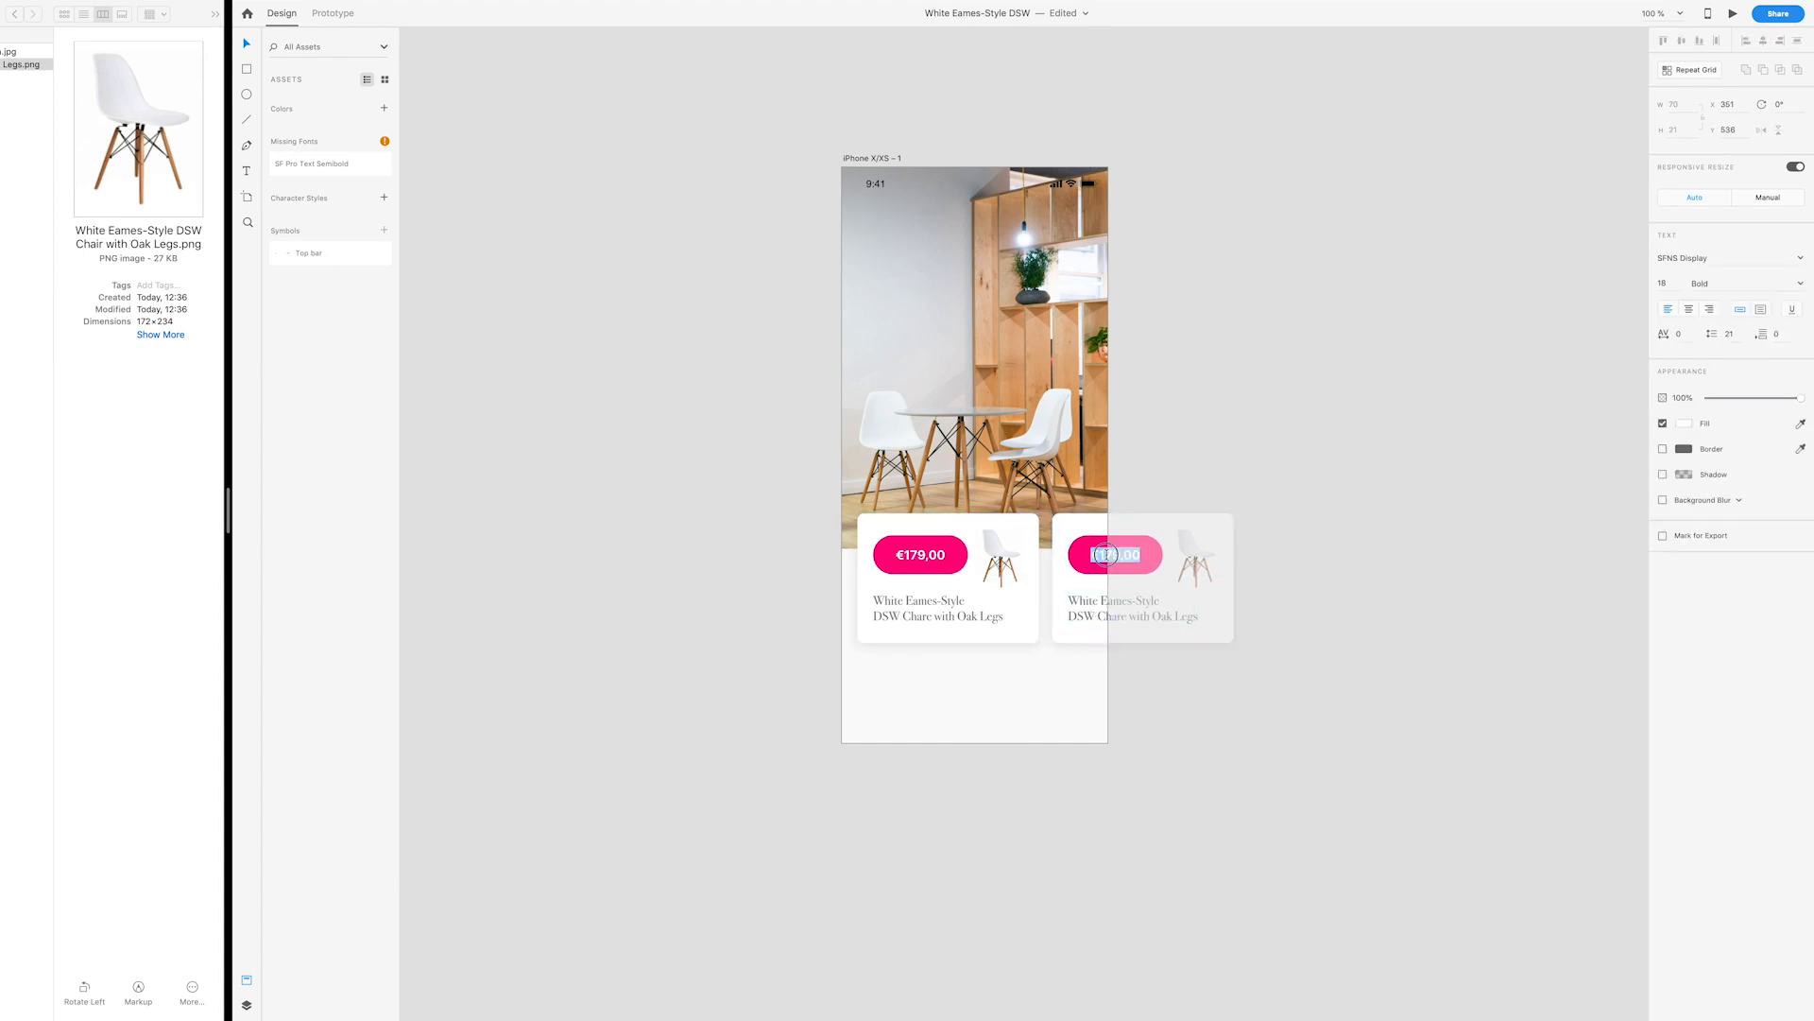
click(1108, 556)
key(BackSpace)
Step: Replace the duplicated card's title with "Table top" and "Oak legs" on two lines
click(1093, 600)
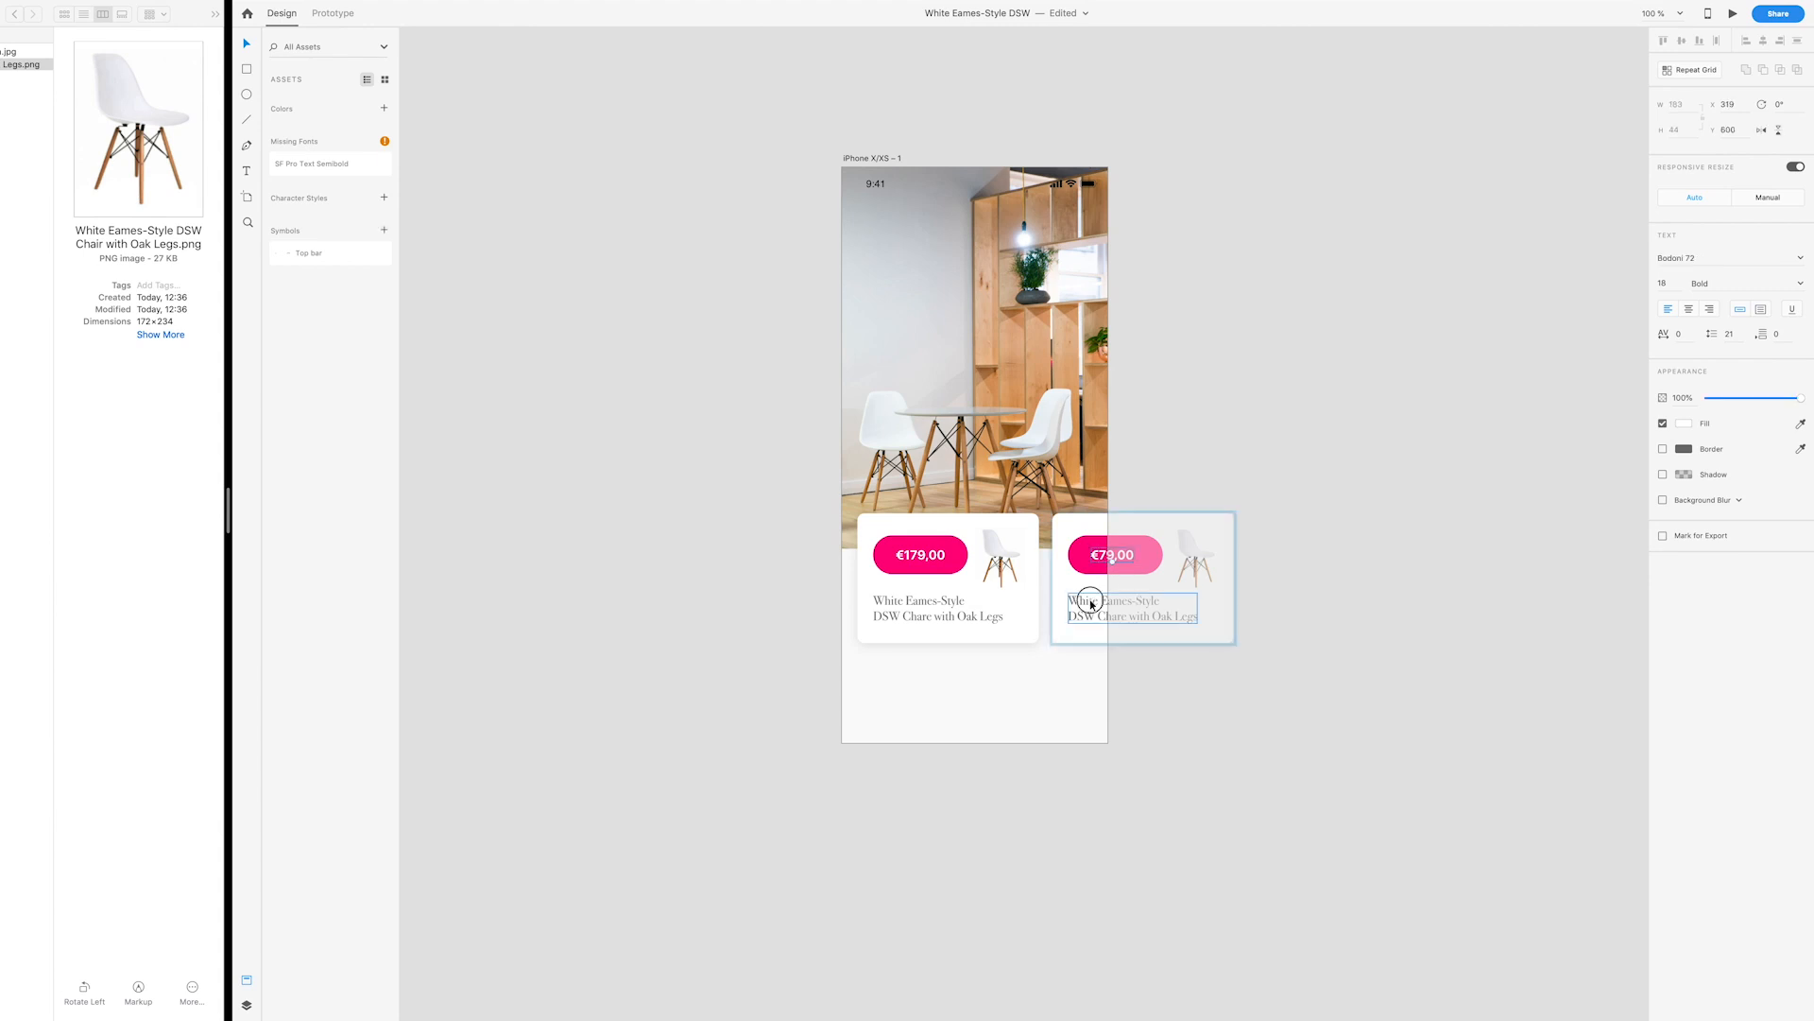
double_click(1092, 600)
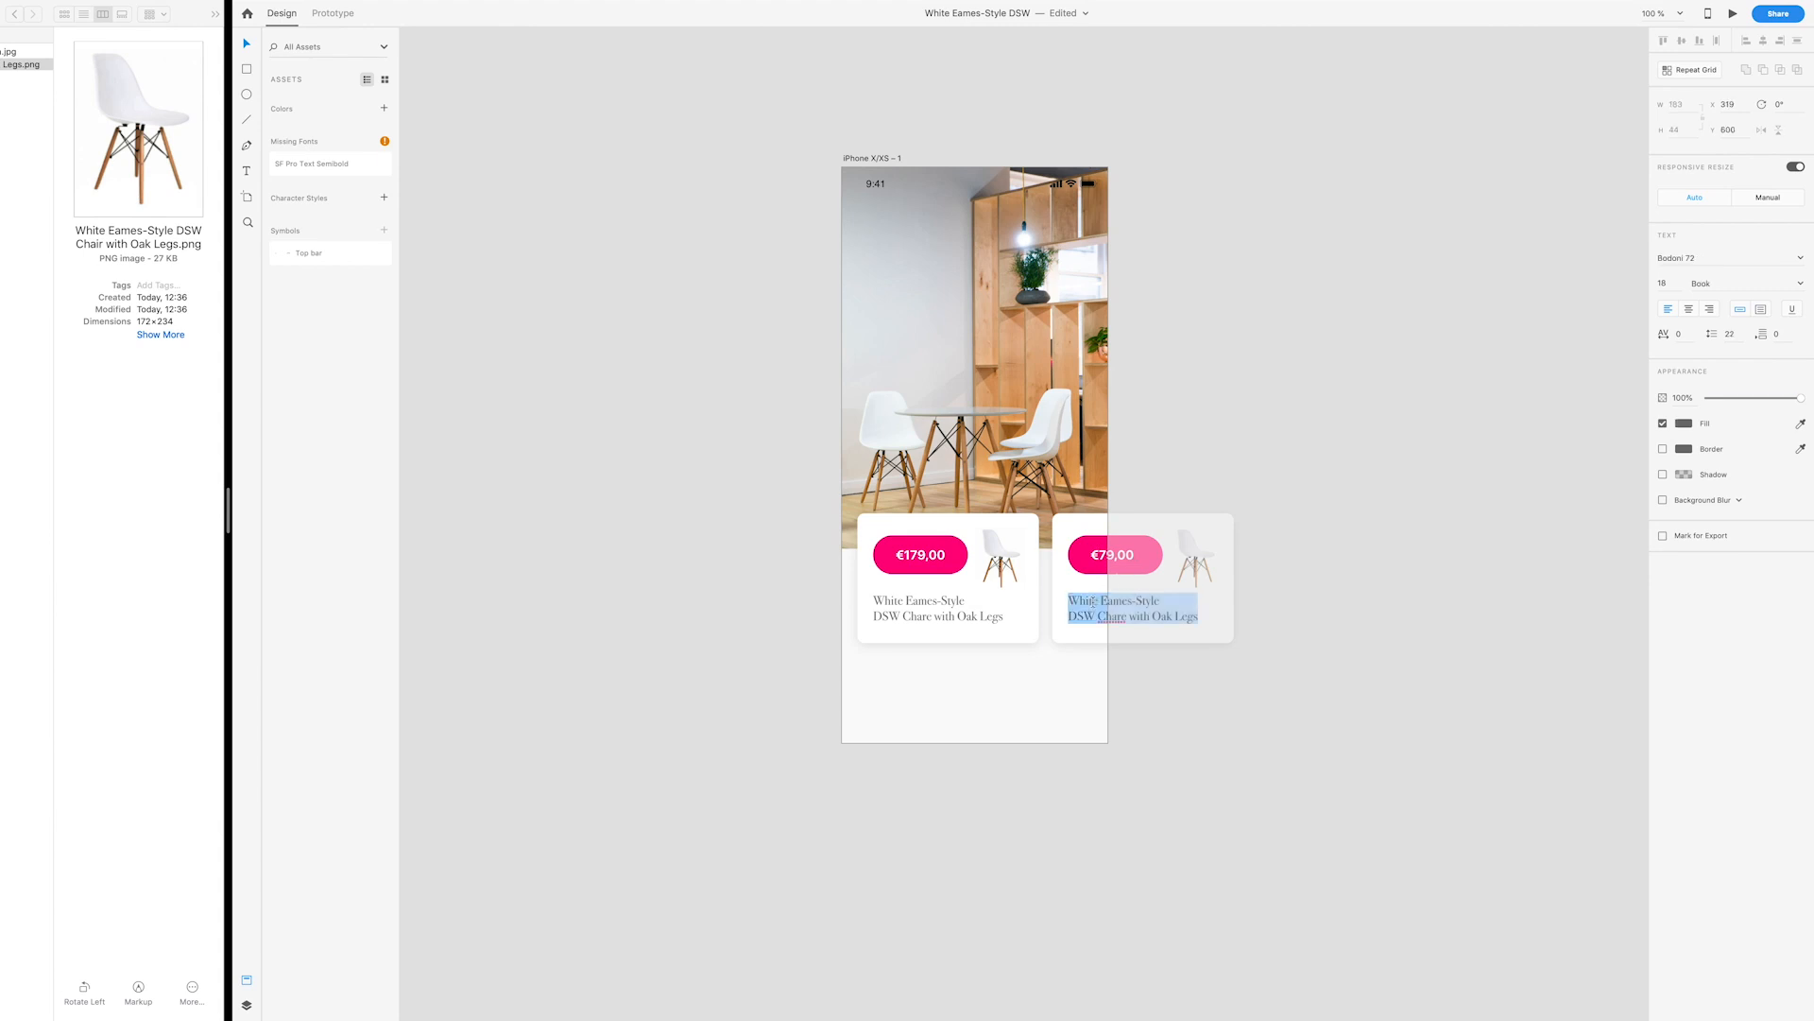
text(Ta)
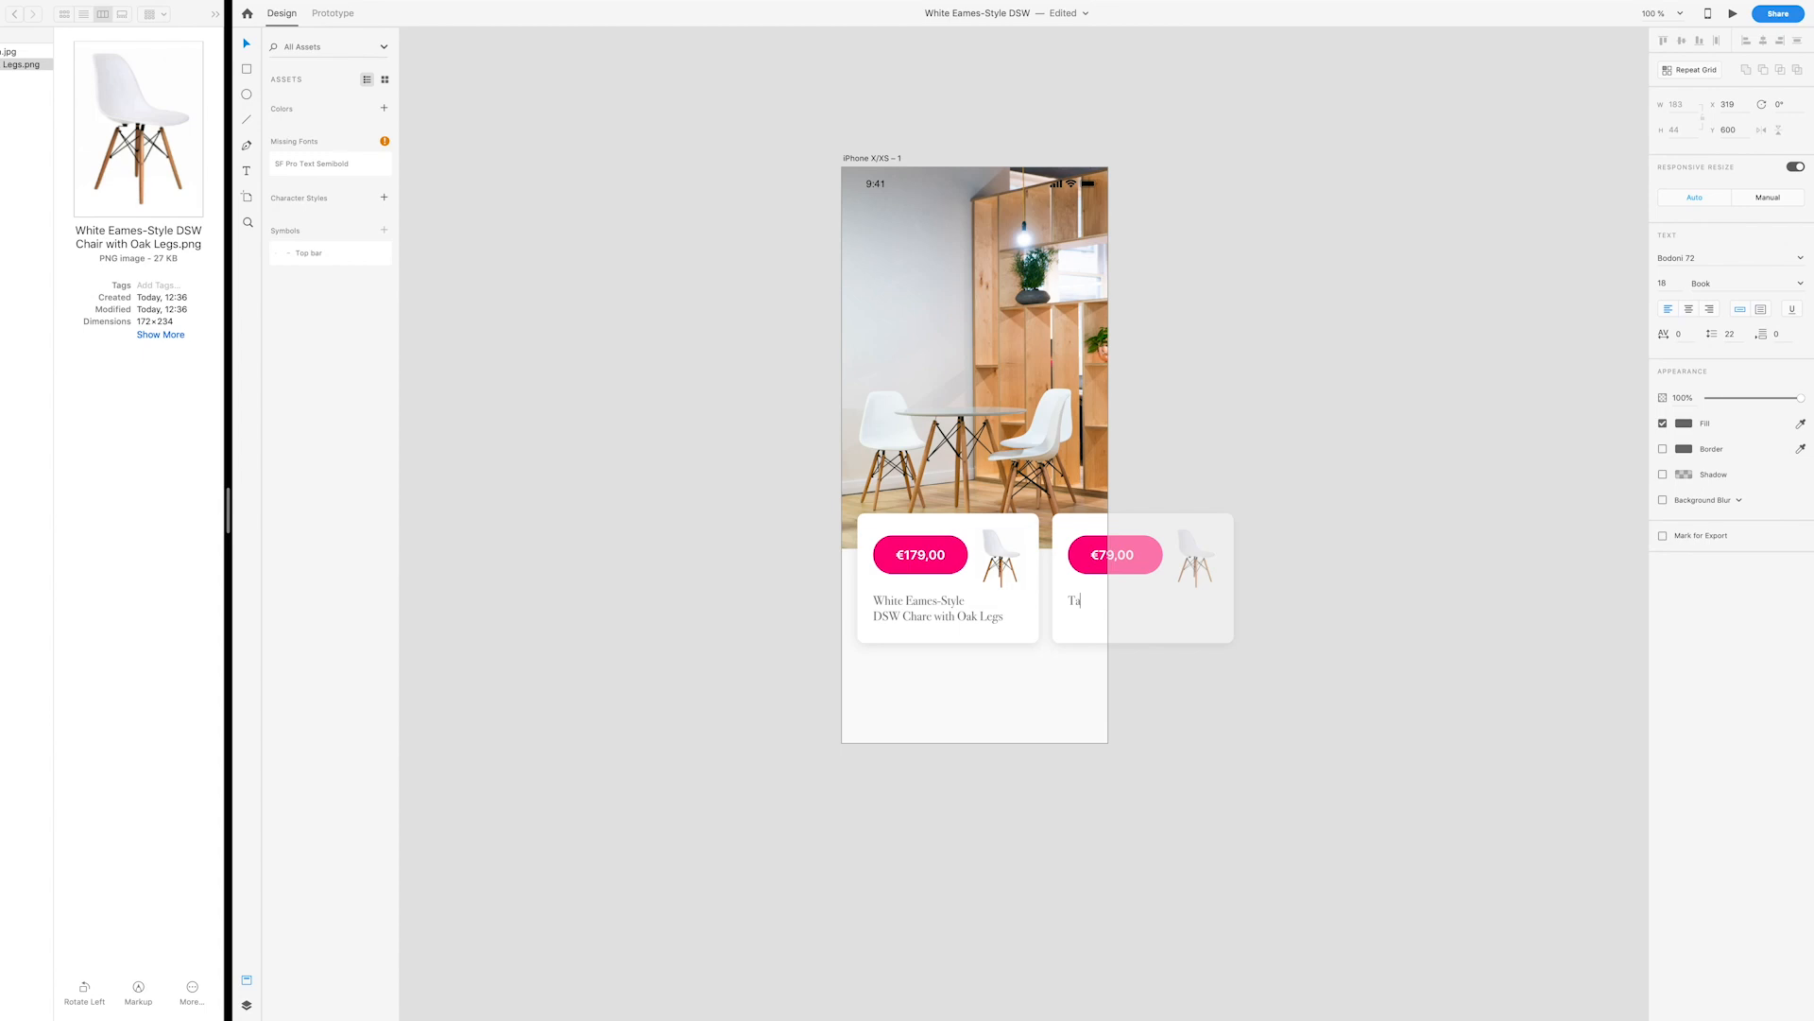
text(ble)
text( ti)
text(op)
text(mark legs)
double_click(1082, 617)
text(Oak legs)
click(1294, 633)
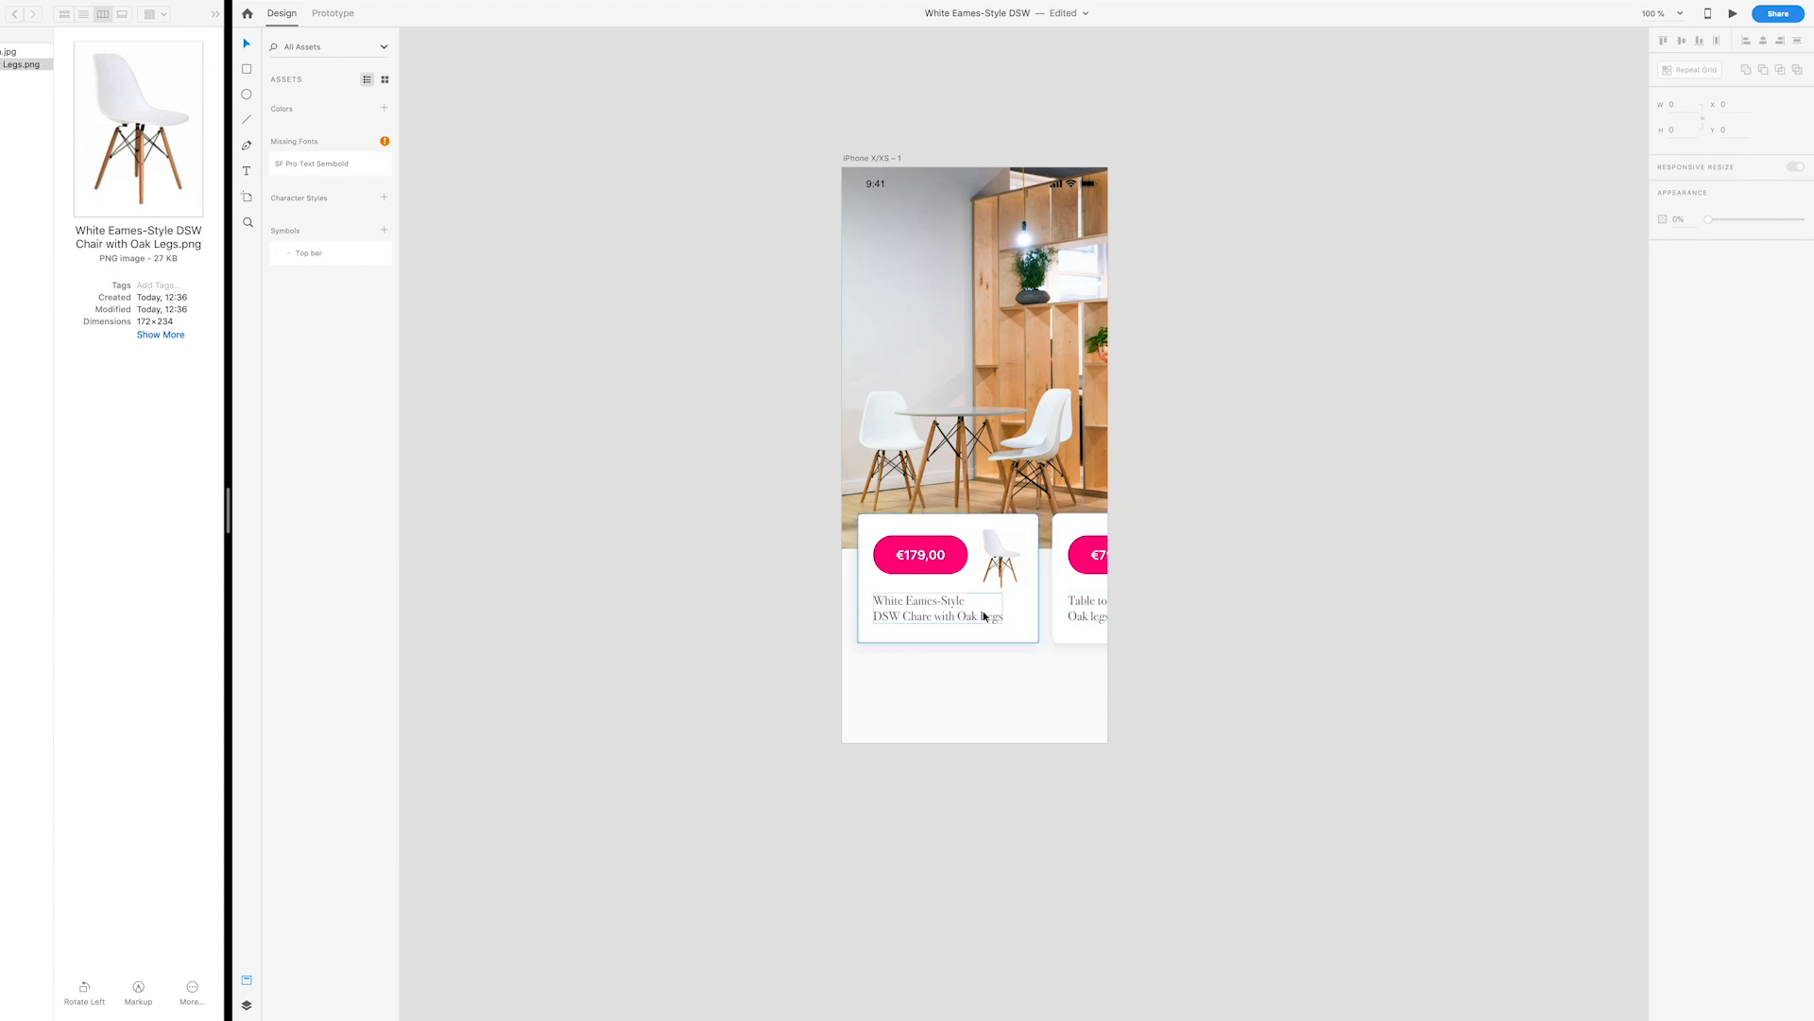
Step: Draw a circle about 13 px wide below the chair card and repeat it into a horizontal row of five with Repeat Grid
click(245, 95)
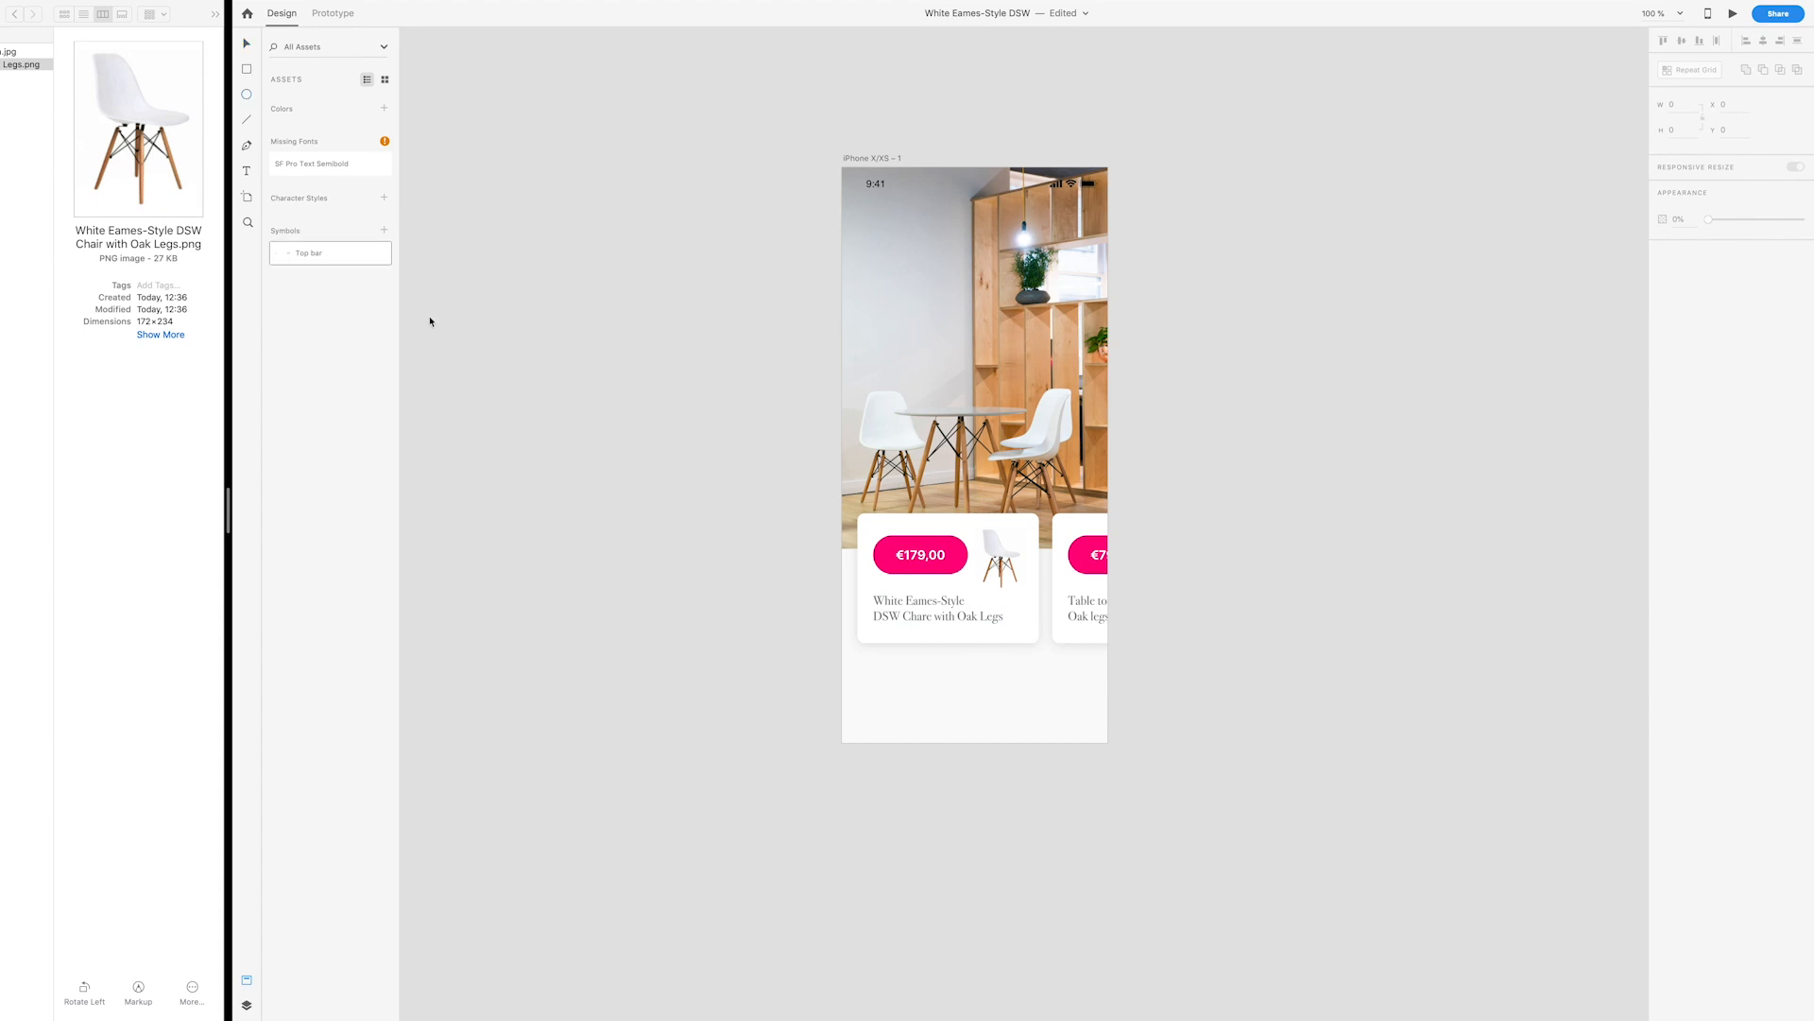
drag(946, 690, 954, 700)
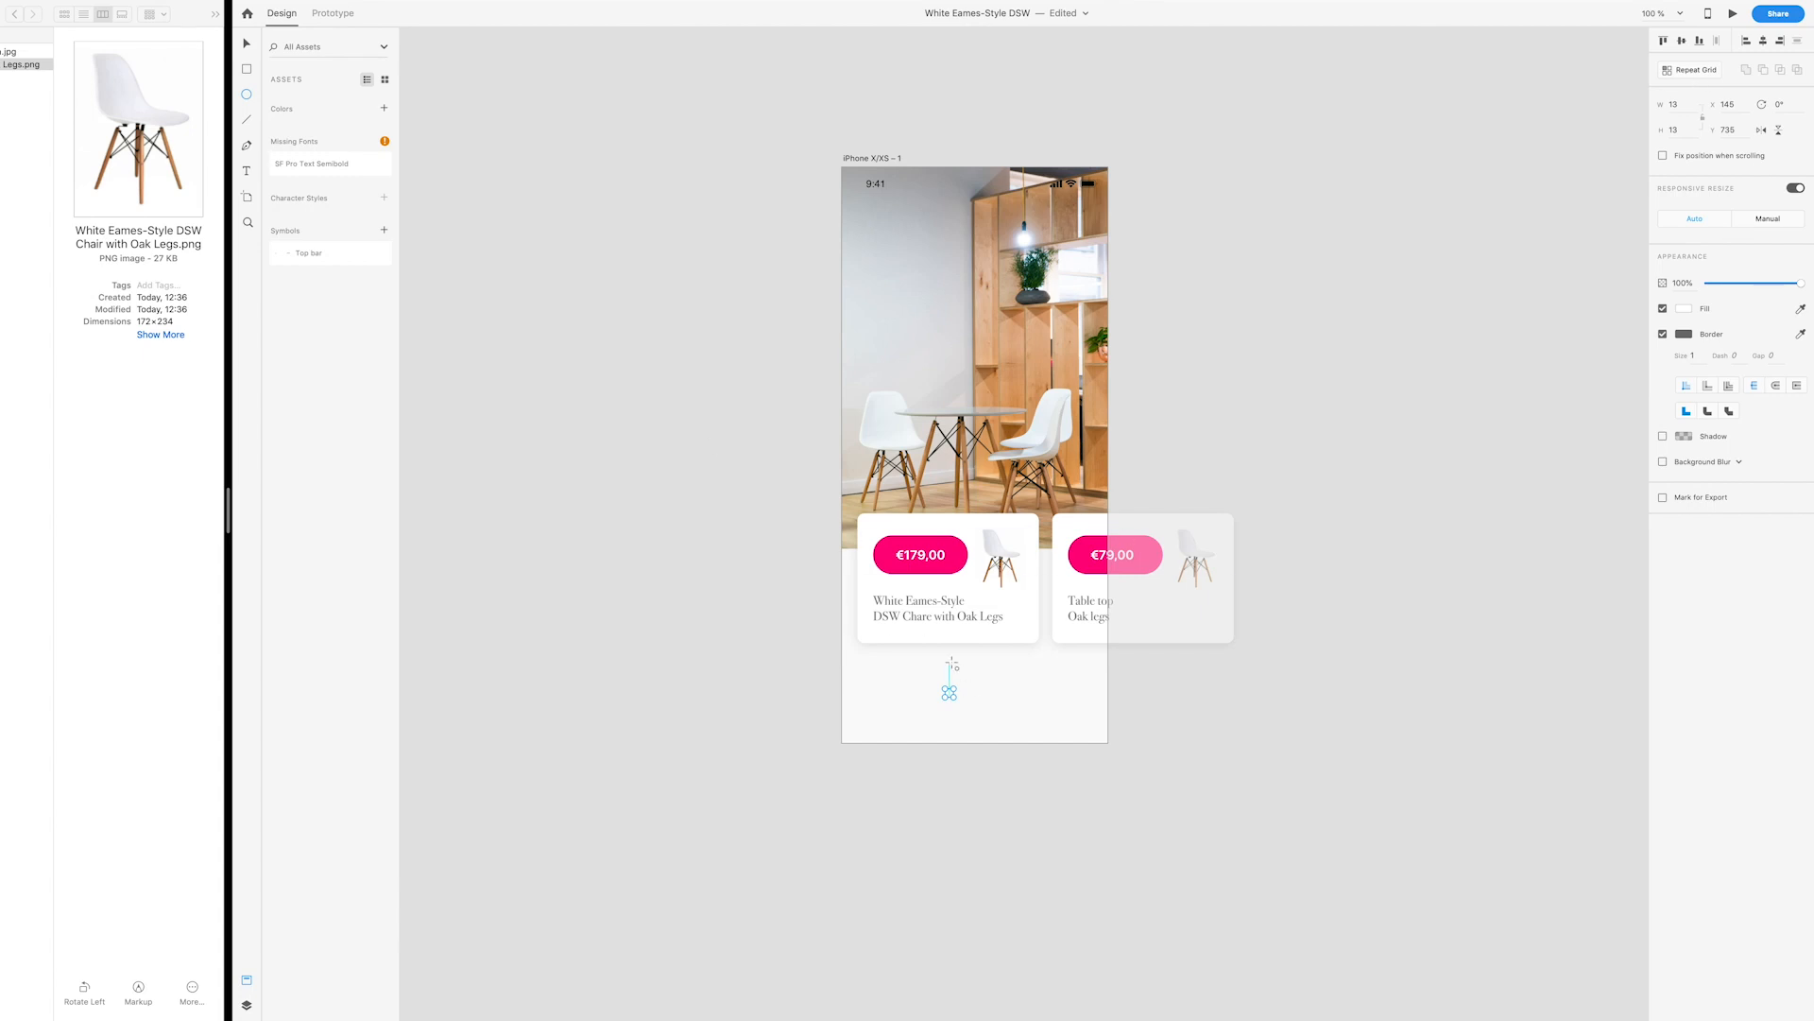
click(1685, 72)
mouse_move(955, 693)
mouse_down()
mouse_move(1056, 713)
mouse_move(983, 707)
mouse_up()
click(1031, 716)
click(988, 699)
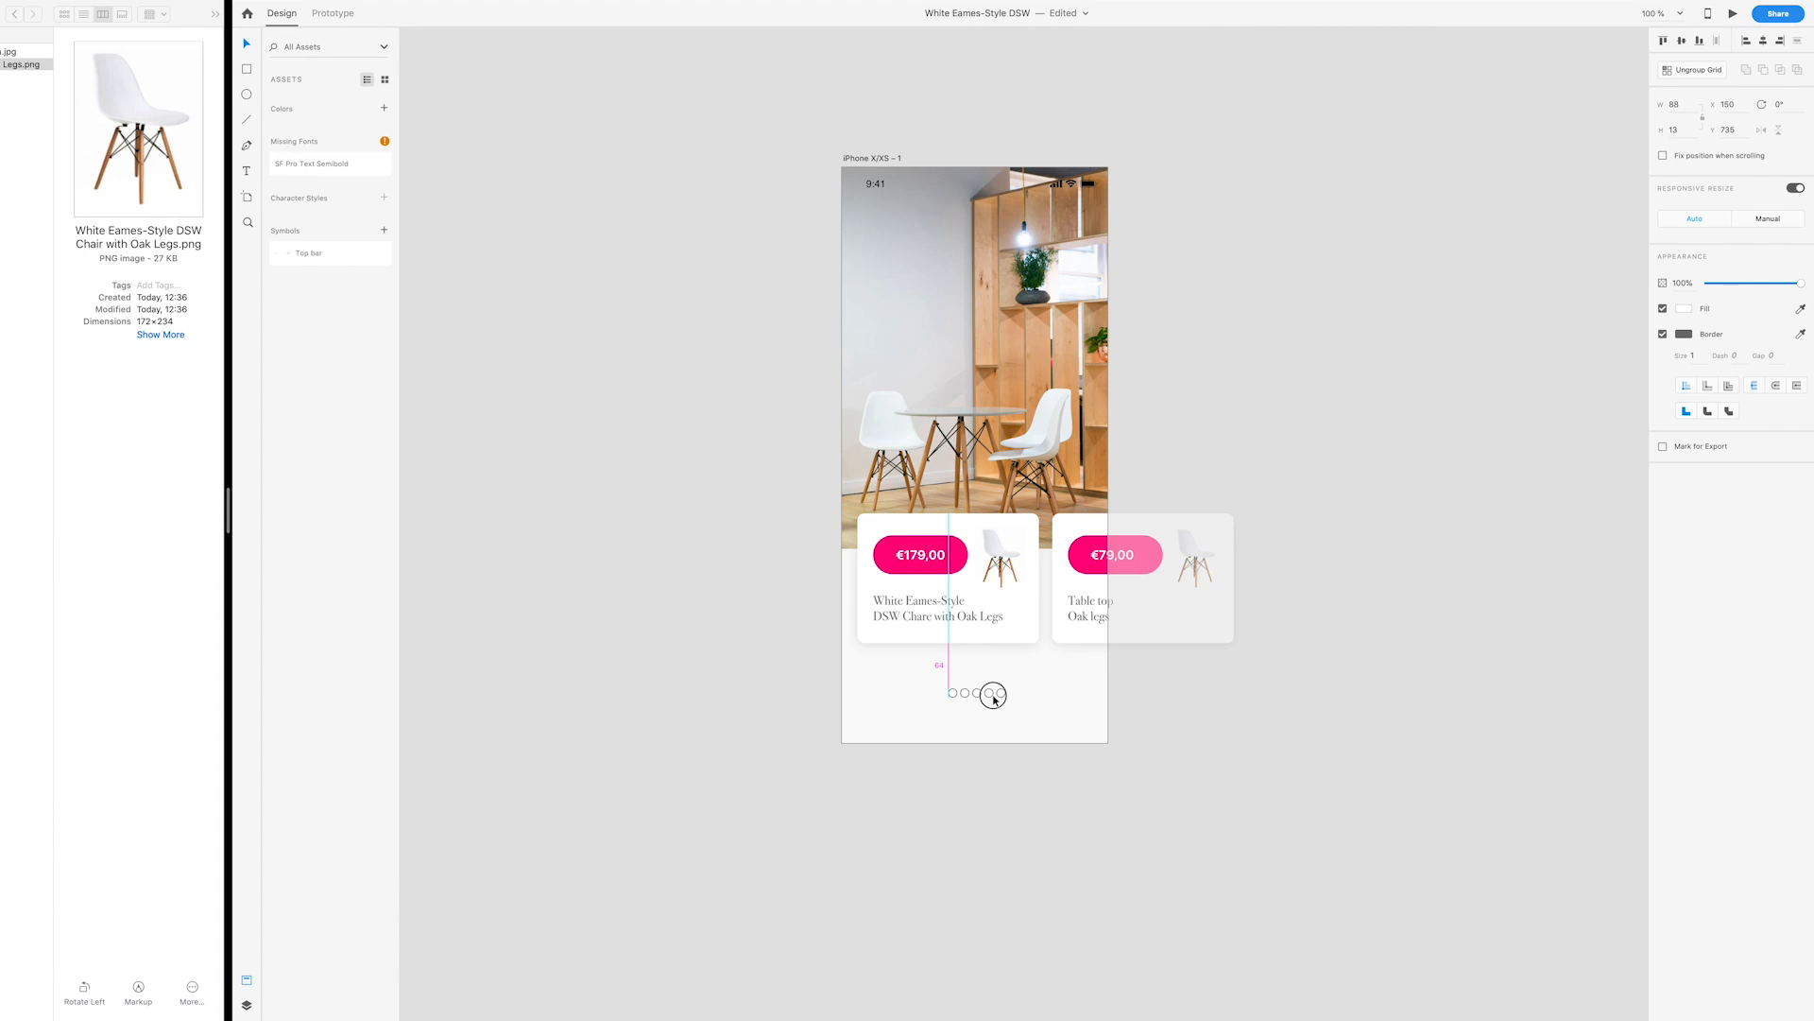
Step: Ungroup the repeat grid and fill all circles except the first with the dark grey of their border
click(1702, 72)
drag(993, 694, 962, 689)
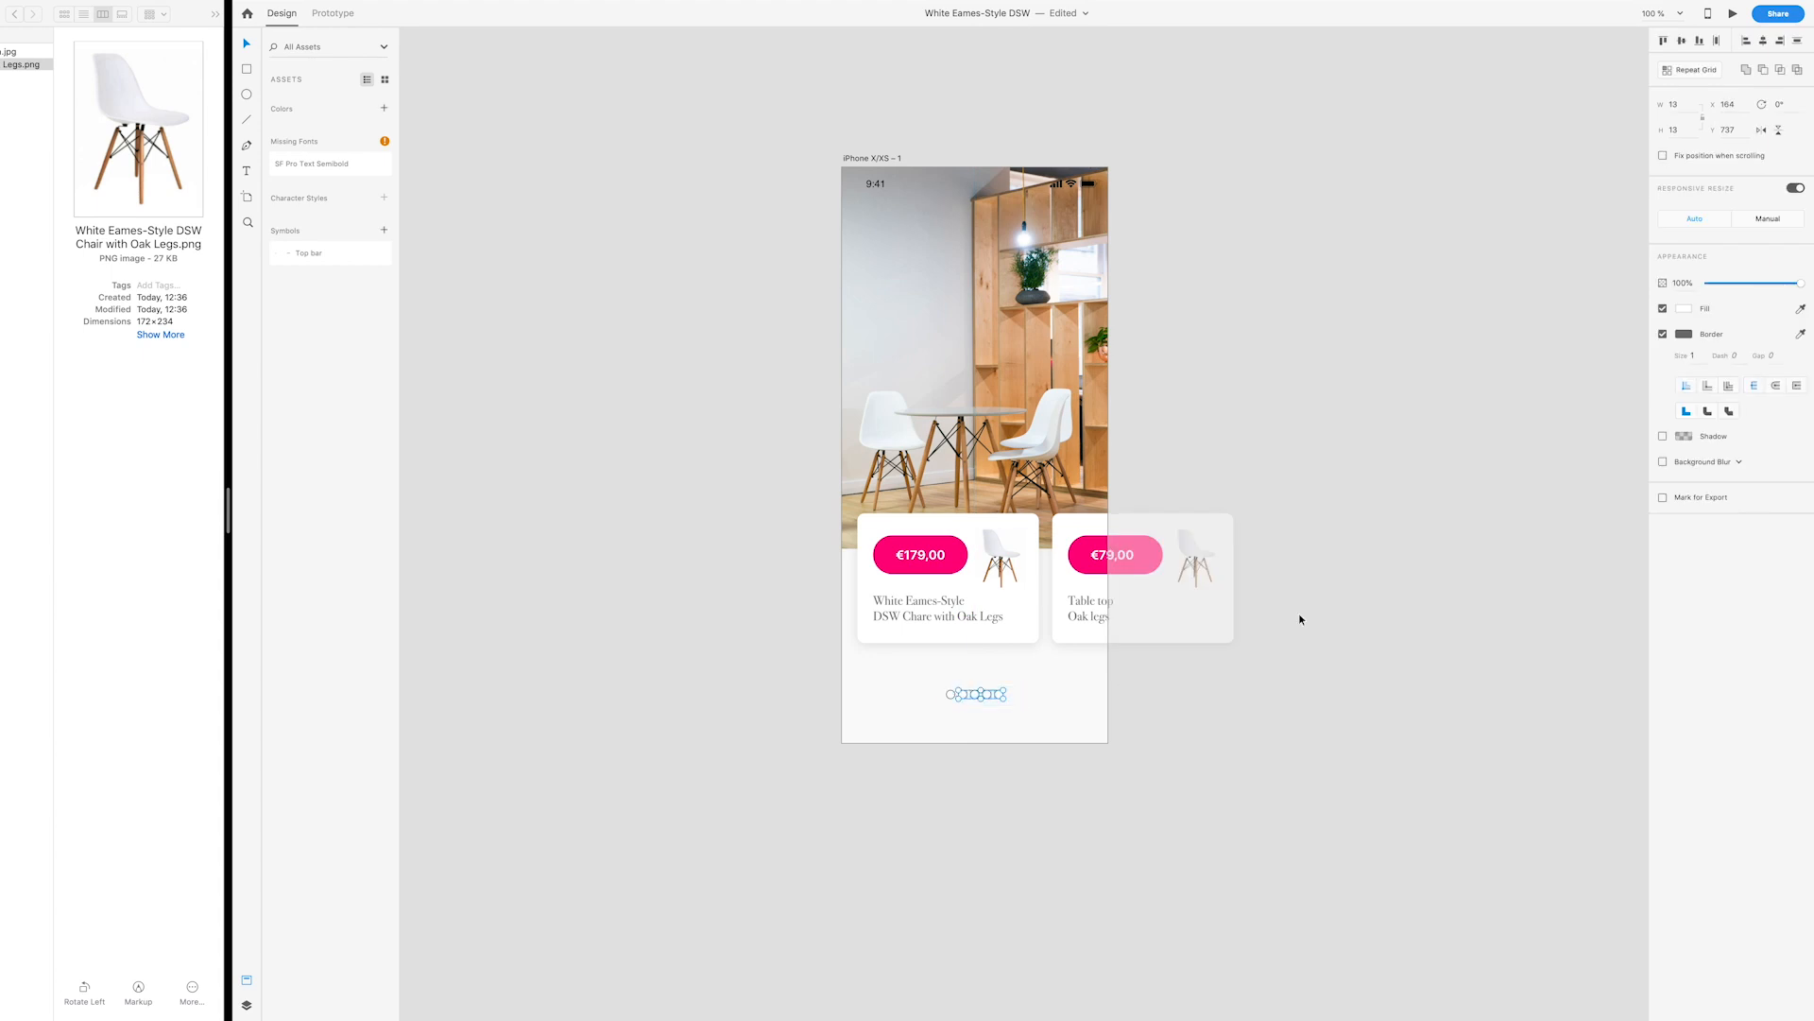
click(1803, 335)
click(1681, 337)
click(971, 724)
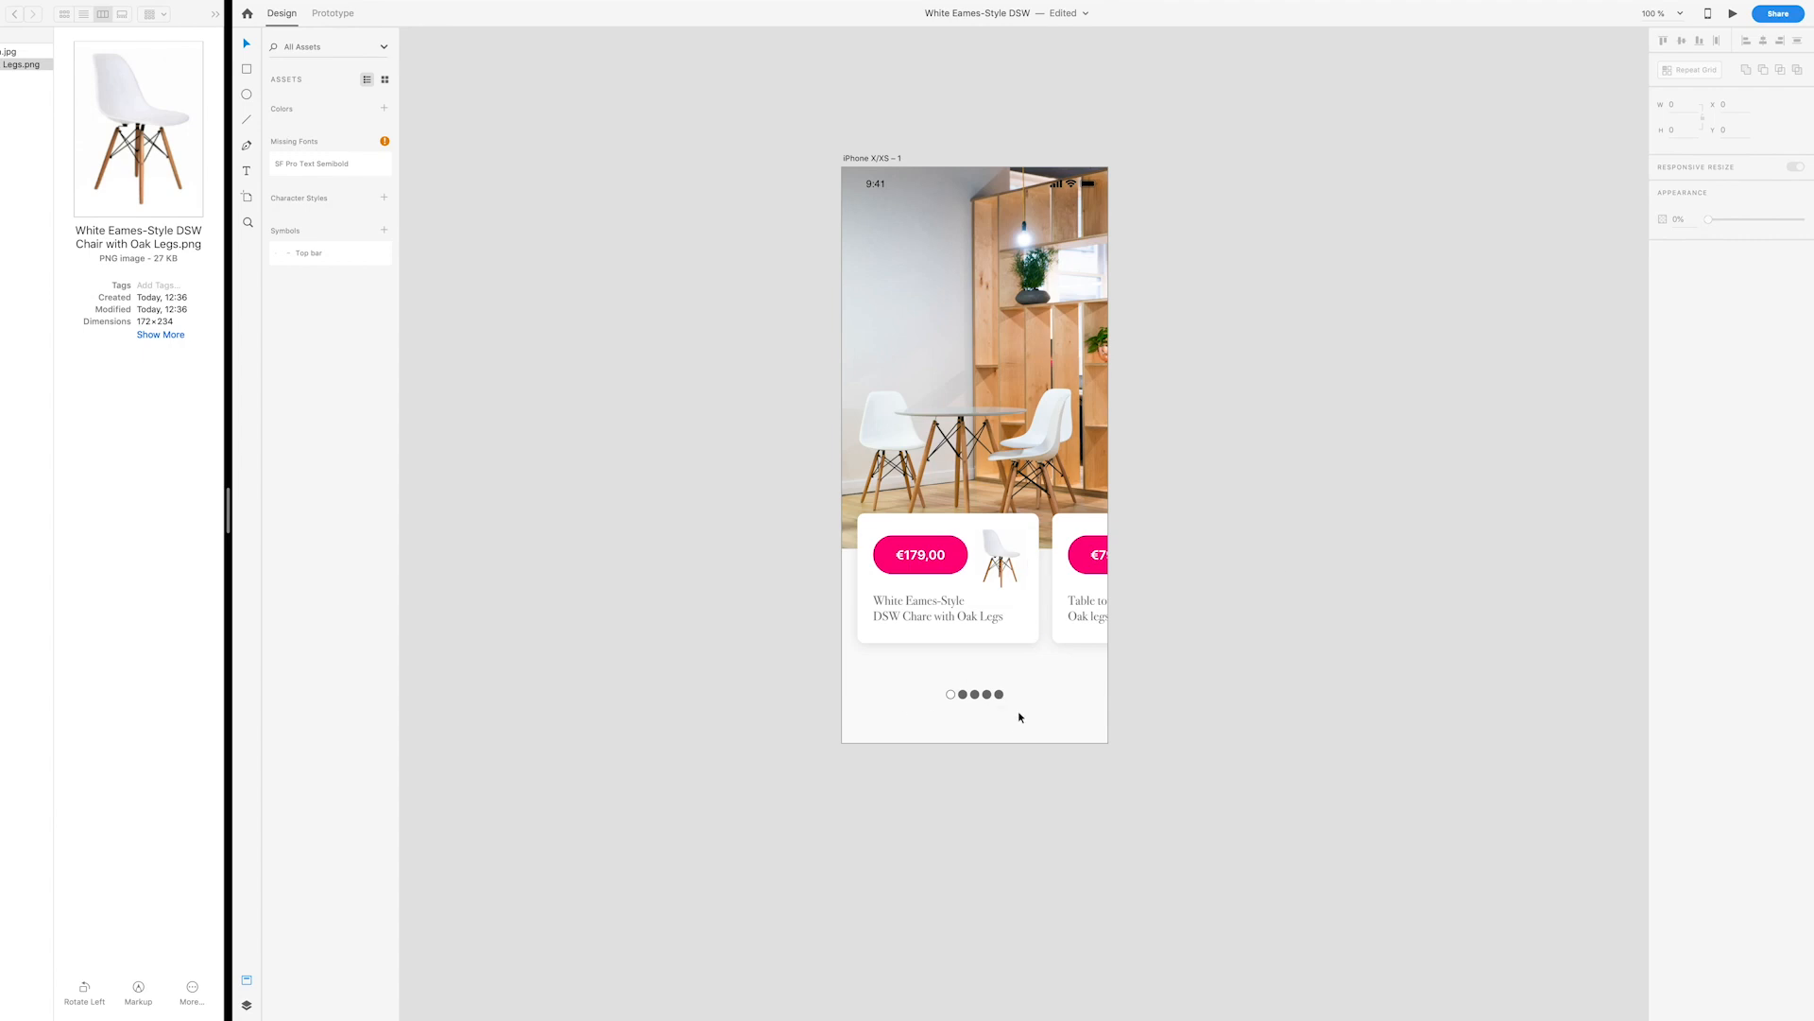
Step: Scale the row of five dots down and centre it horizontally on the artboard
mouse_move(1018, 712)
mouse_down()
mouse_move(936, 684)
mouse_move(995, 691)
mouse_up()
click(1104, 712)
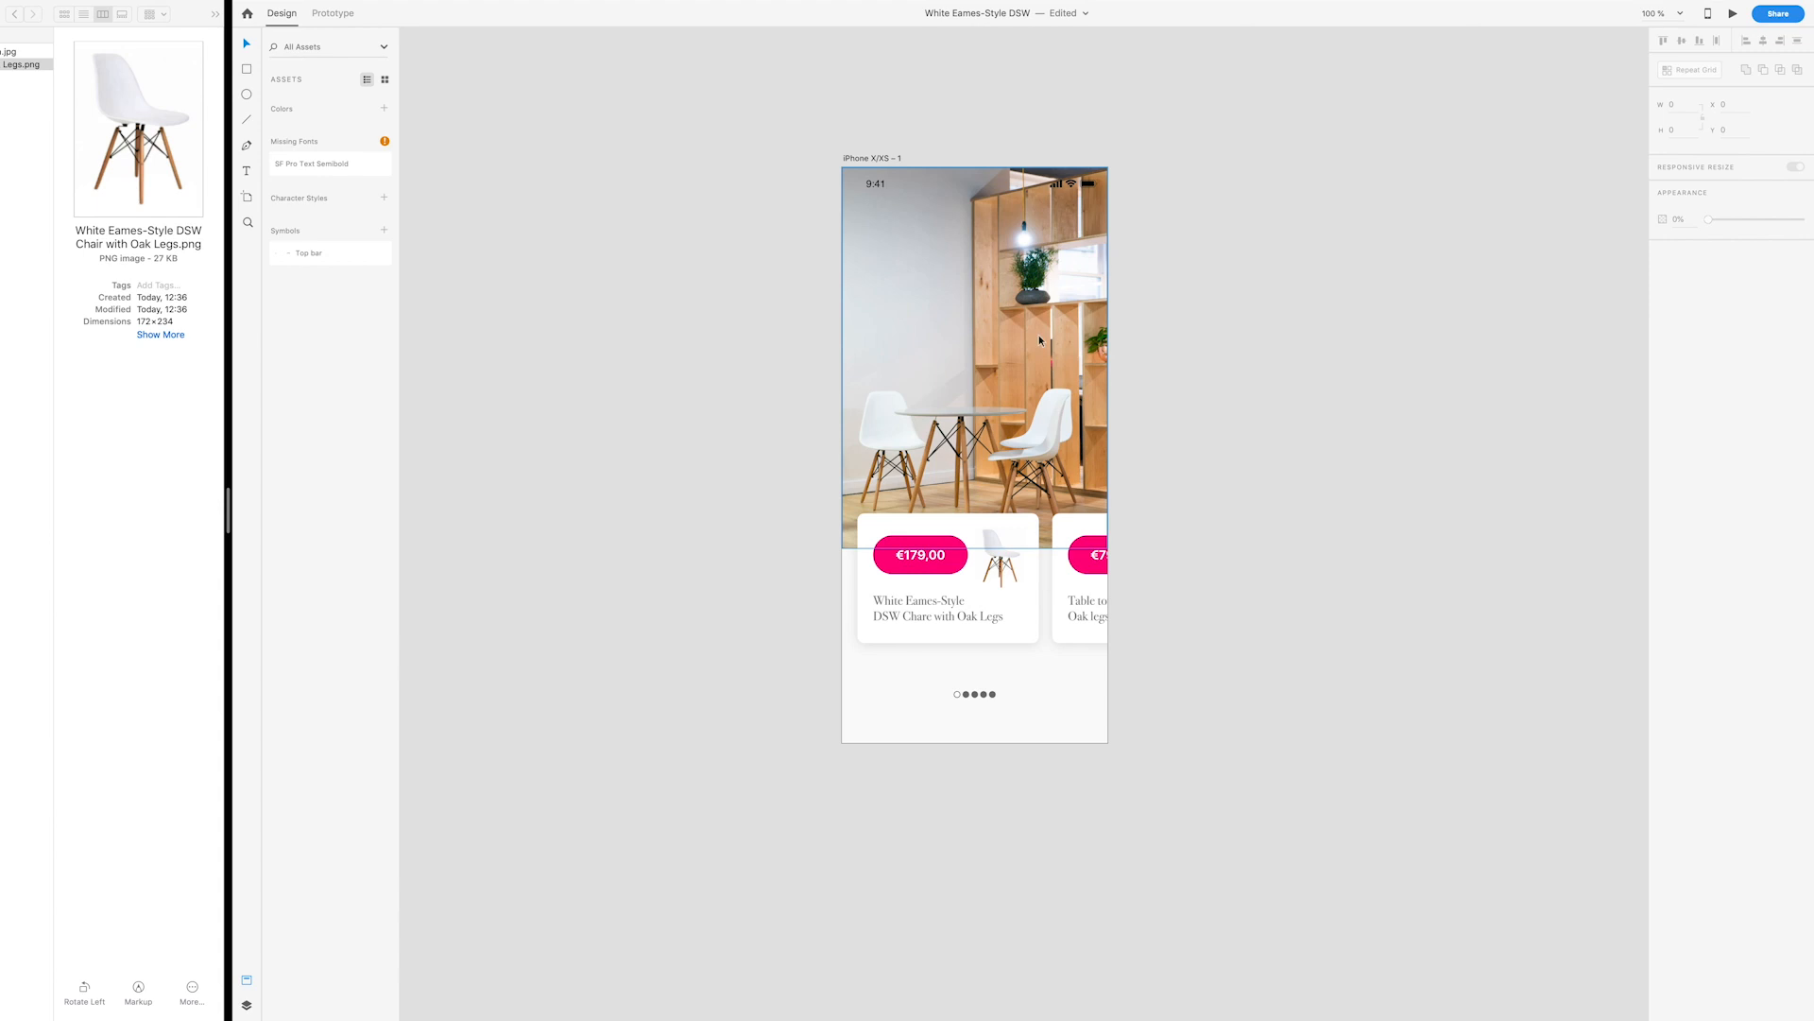
Step: Duplicate the iPhone X/XS – 1 artboard beside the original
click(873, 159)
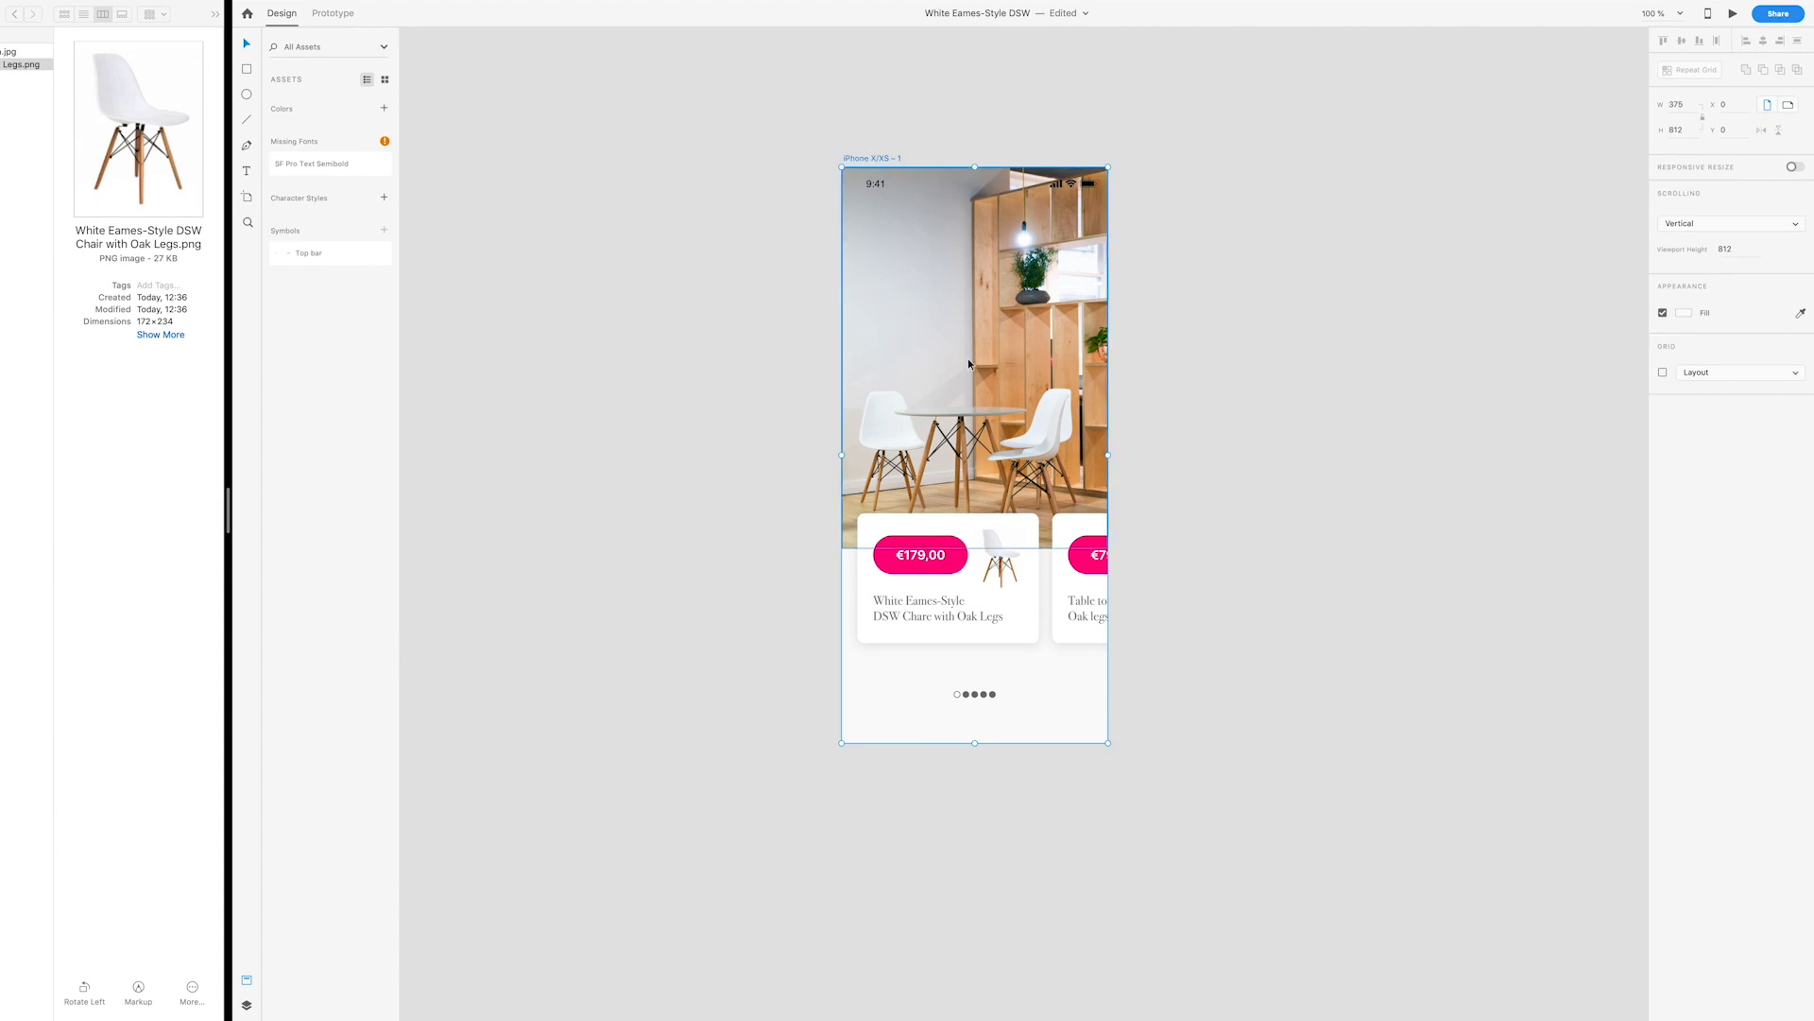
key(super+d)
drag(1179, 129, 984, 142)
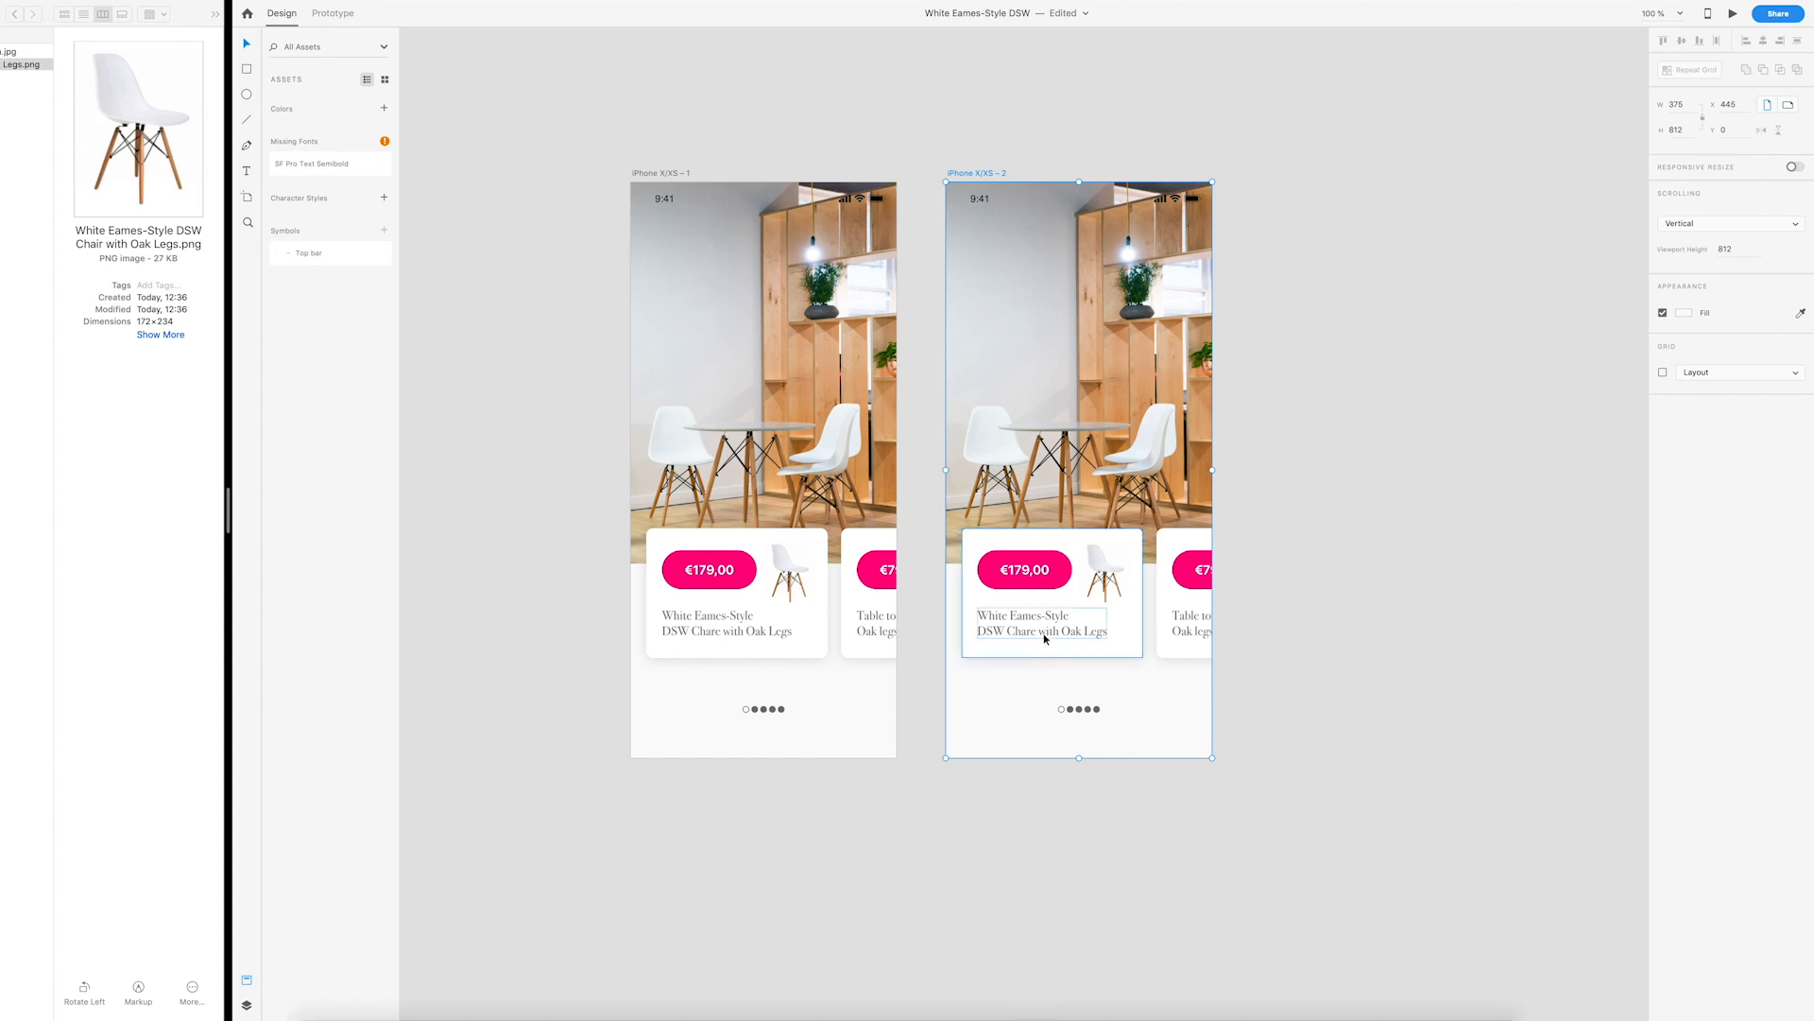
Step: Scale the chair card group on the second artboard down from its centre to about 230 × 164
click(1127, 542)
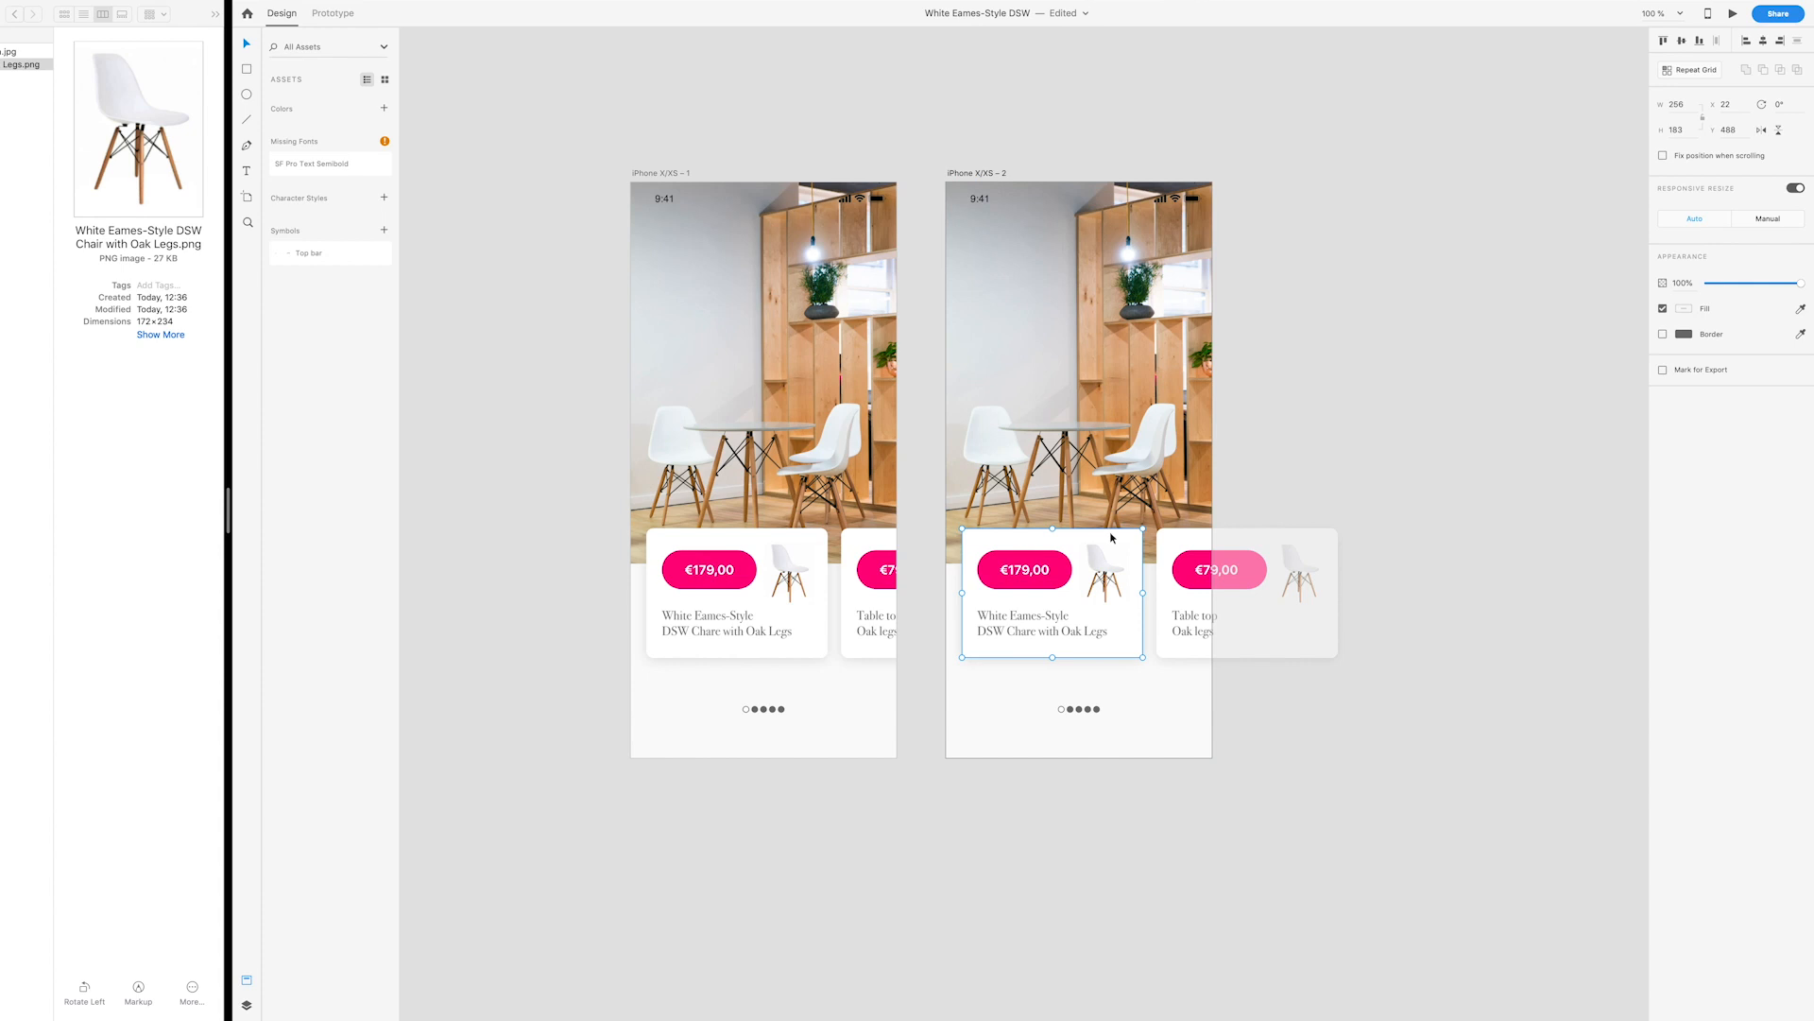
drag(1143, 527, 1133, 535)
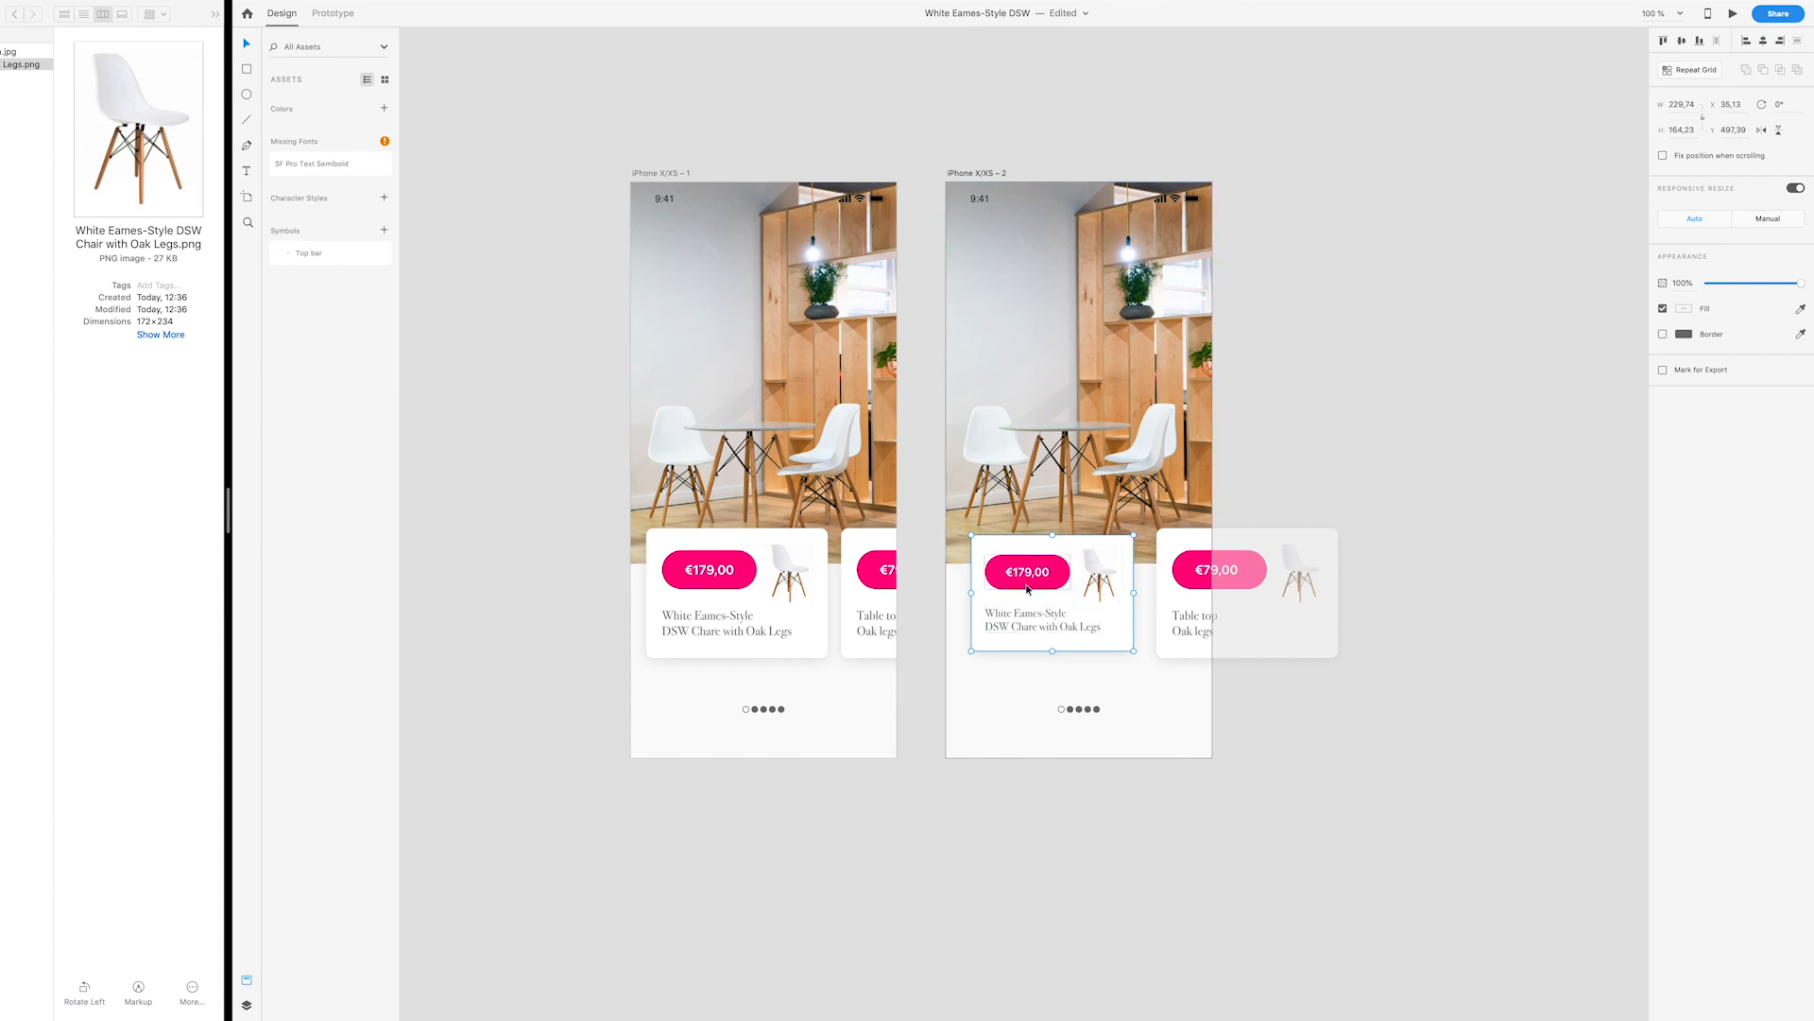
Step: Set the shadow of the scaled-down card's background to a Y offset of 2 and a blur of 10
double_click(1119, 644)
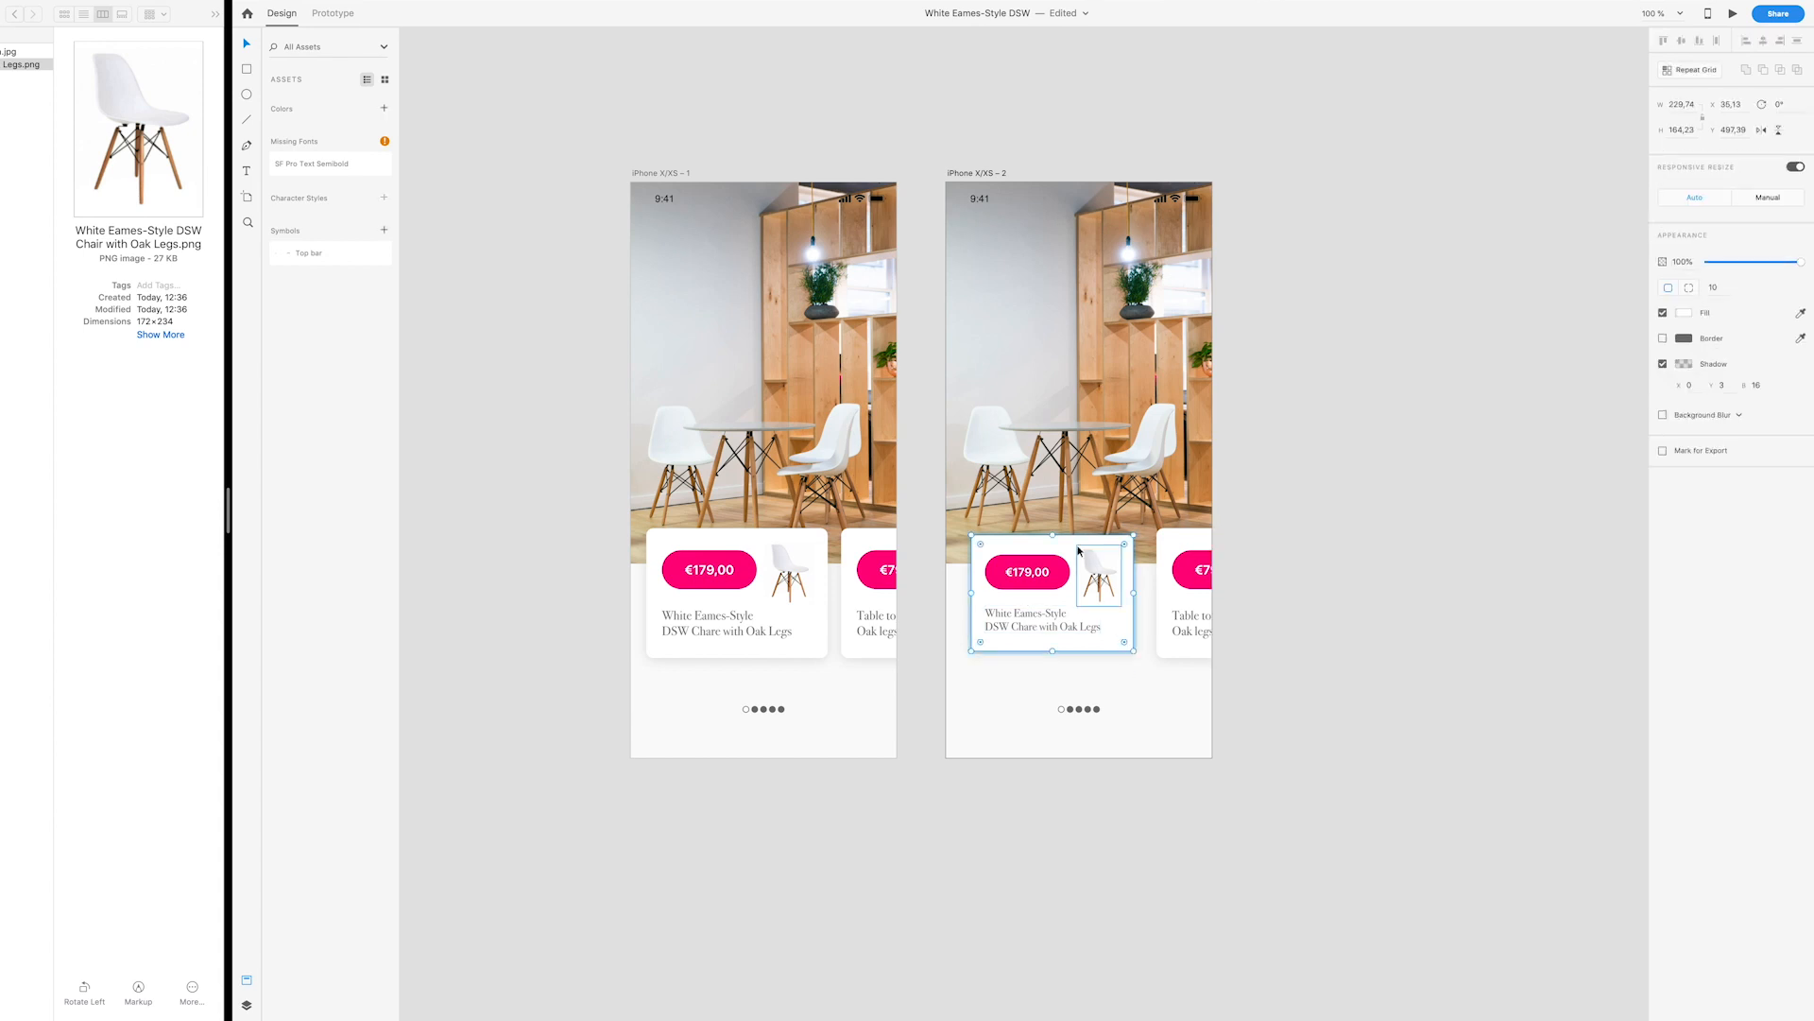
click(1760, 386)
click(1725, 386)
text(2)
key(Tab)
text(10)
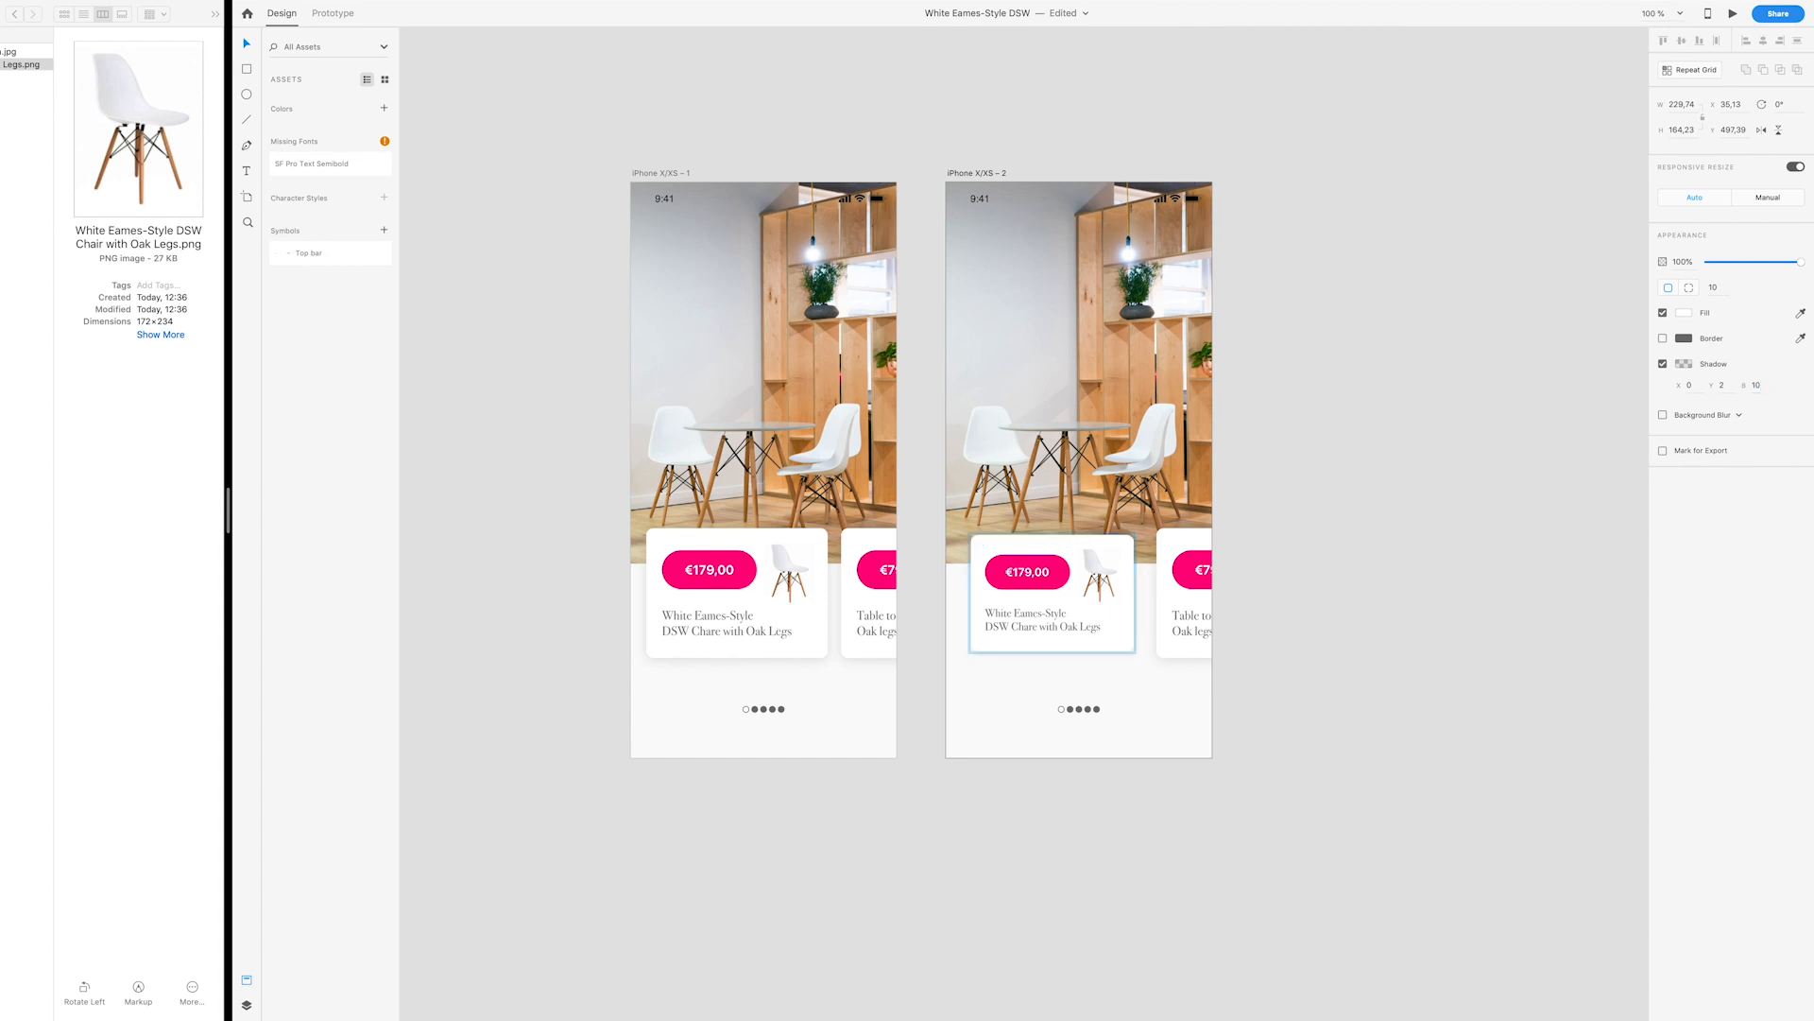
click(1375, 574)
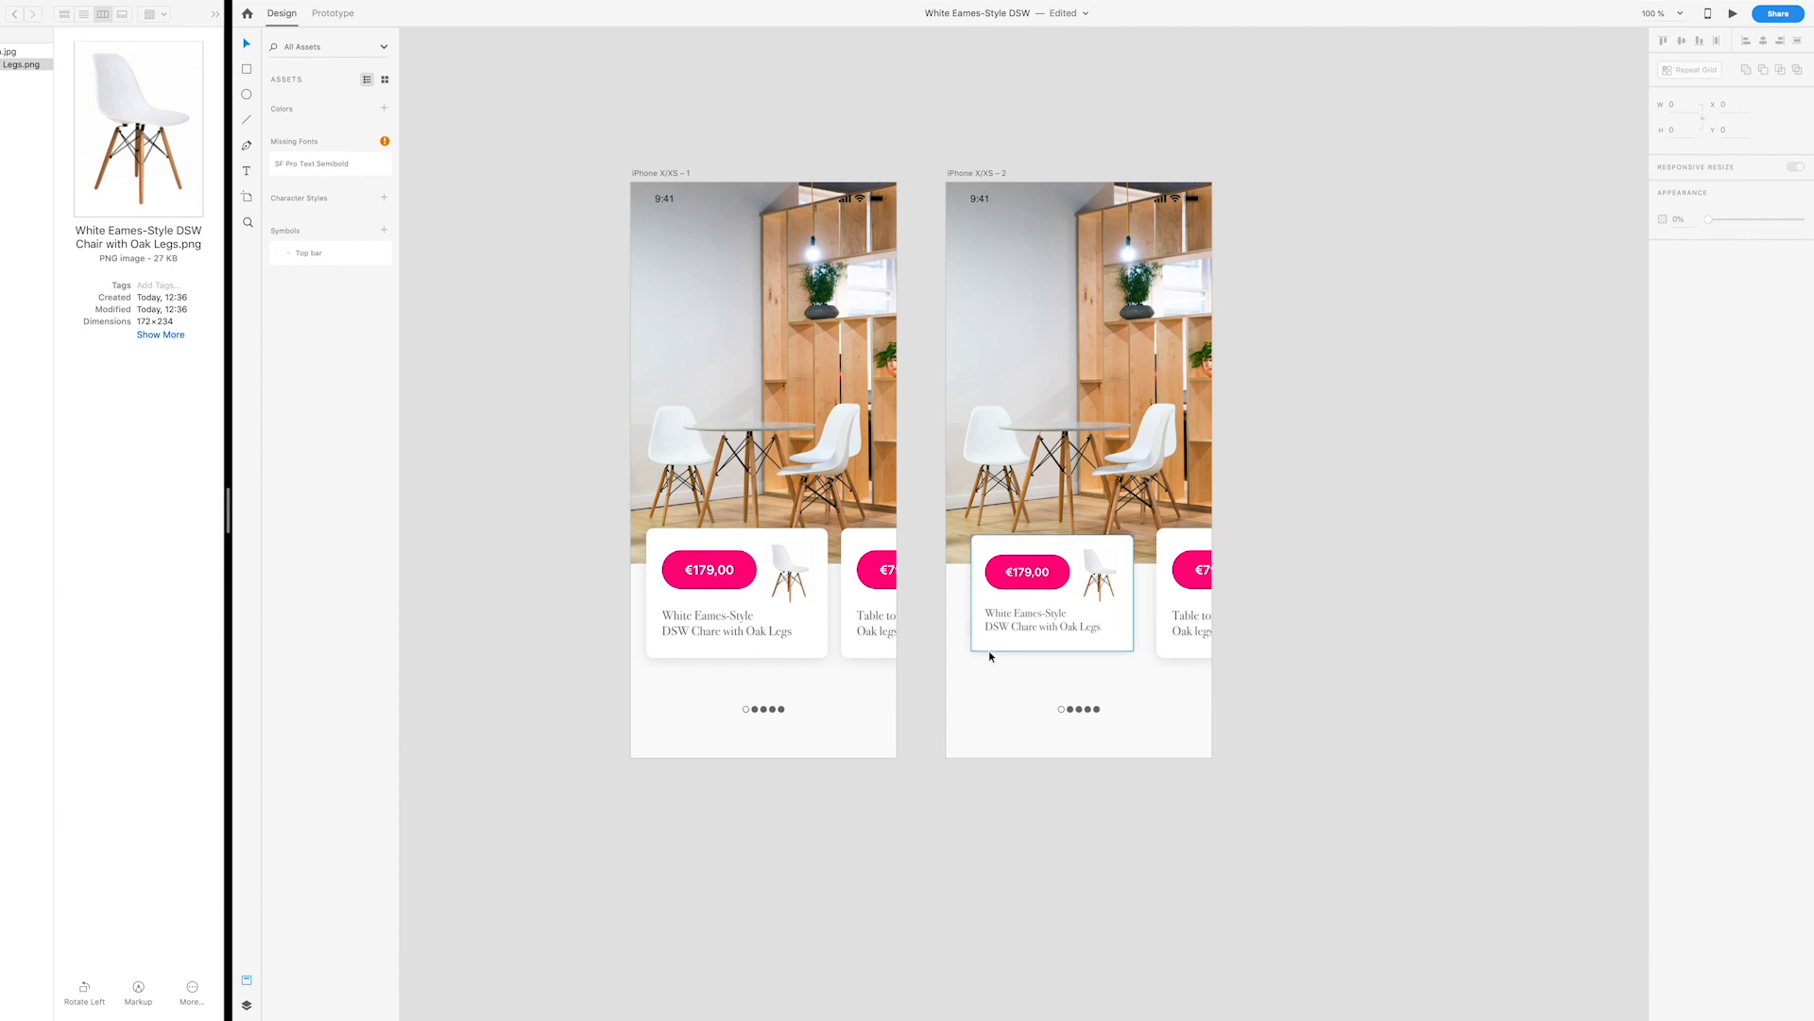
Step: Duplicate the iPhone X/XS – 2 artboard and compare the chair card group's layers across the three artboards
click(988, 176)
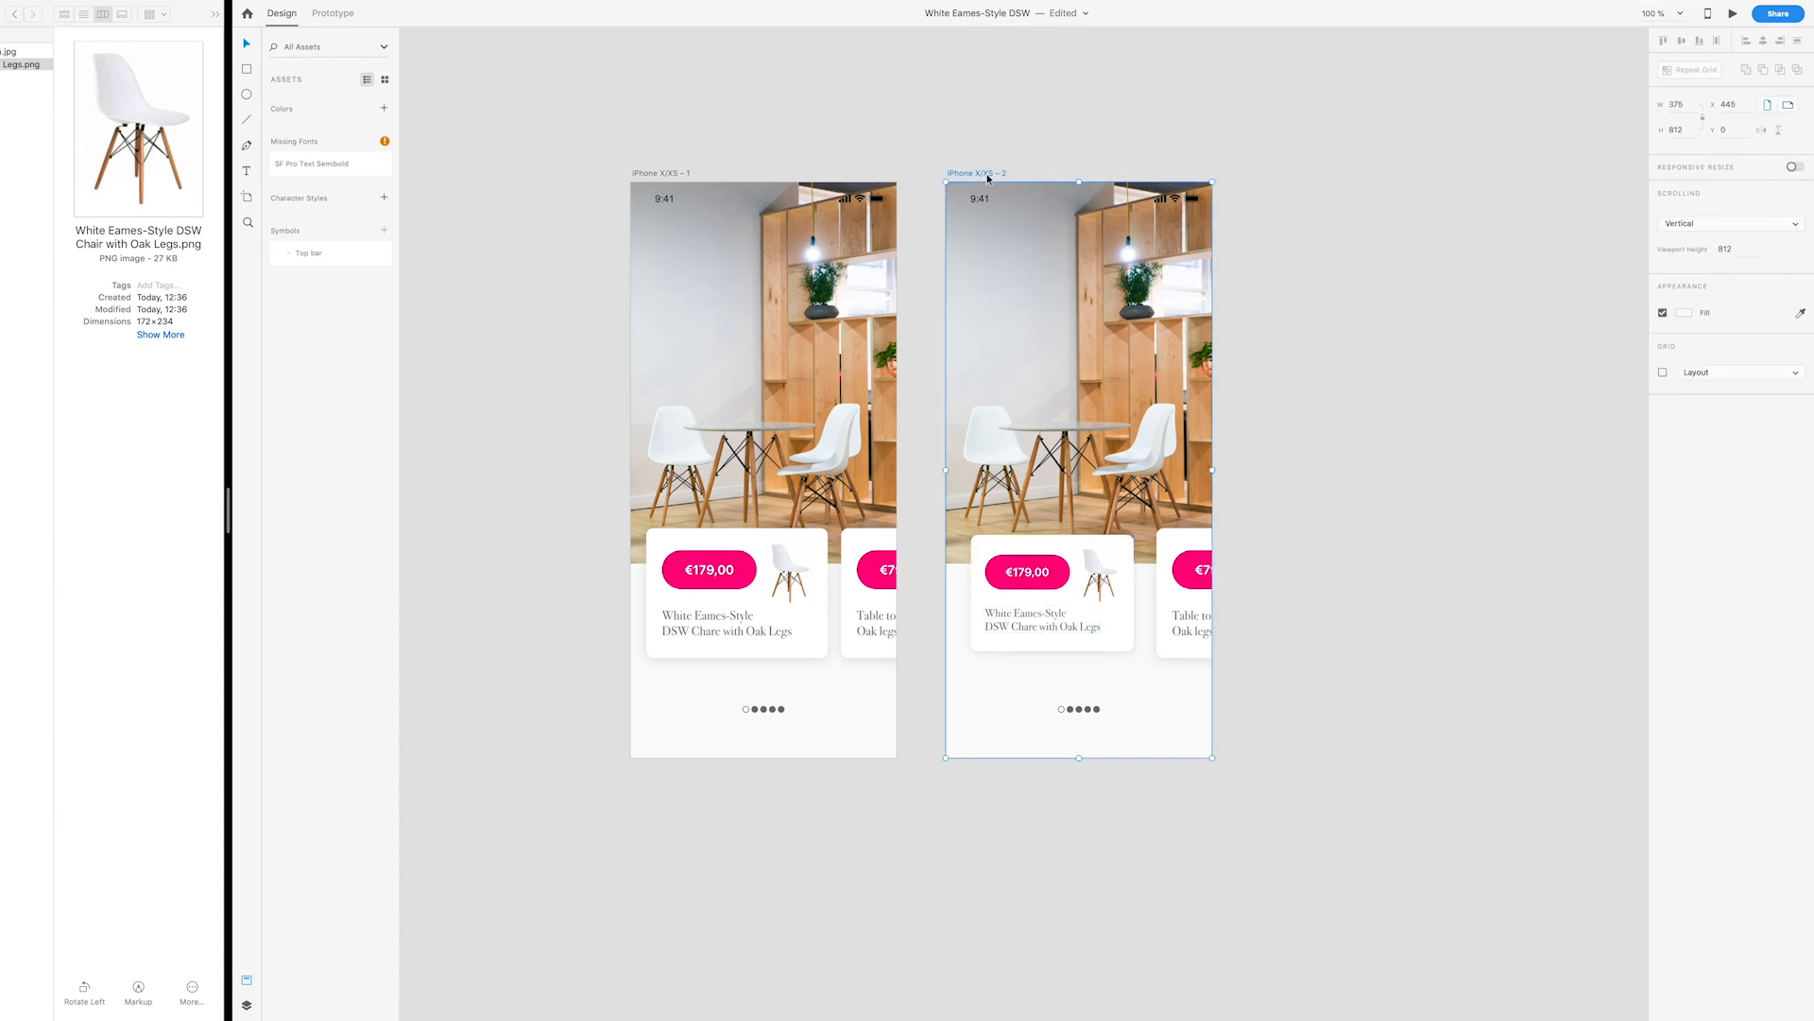
key(super+d)
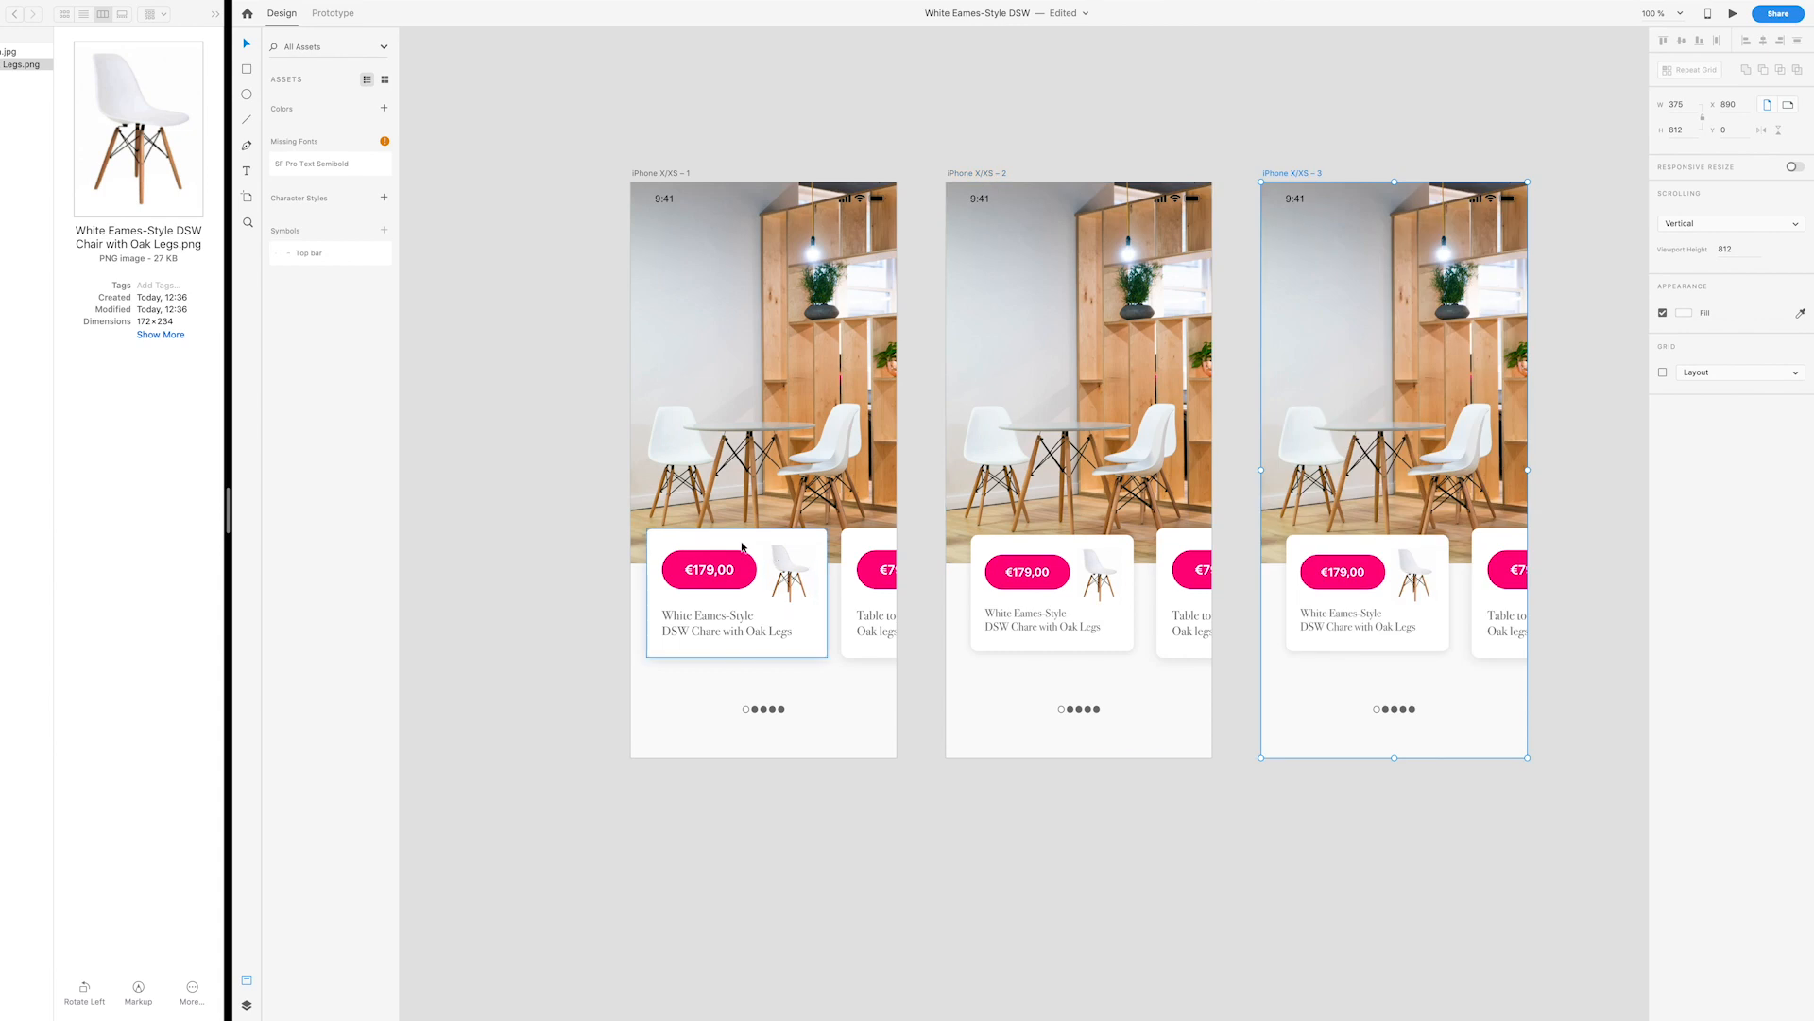
click(782, 550)
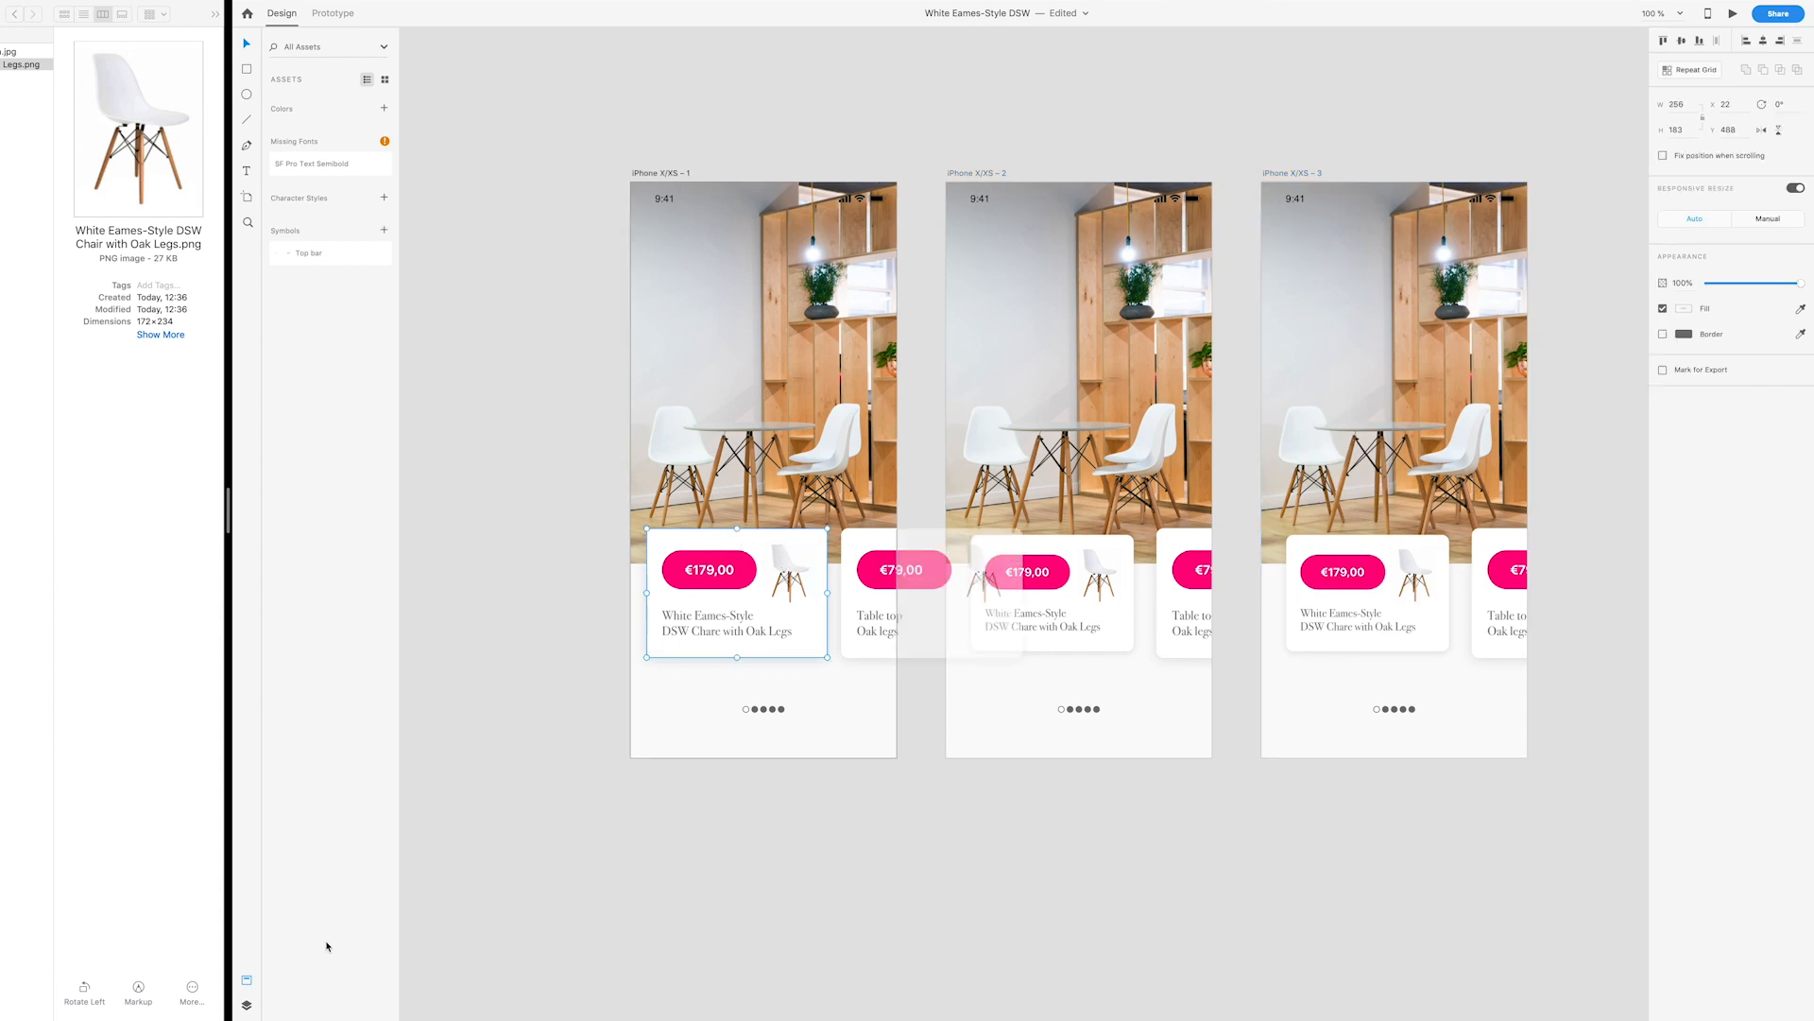
click(248, 1005)
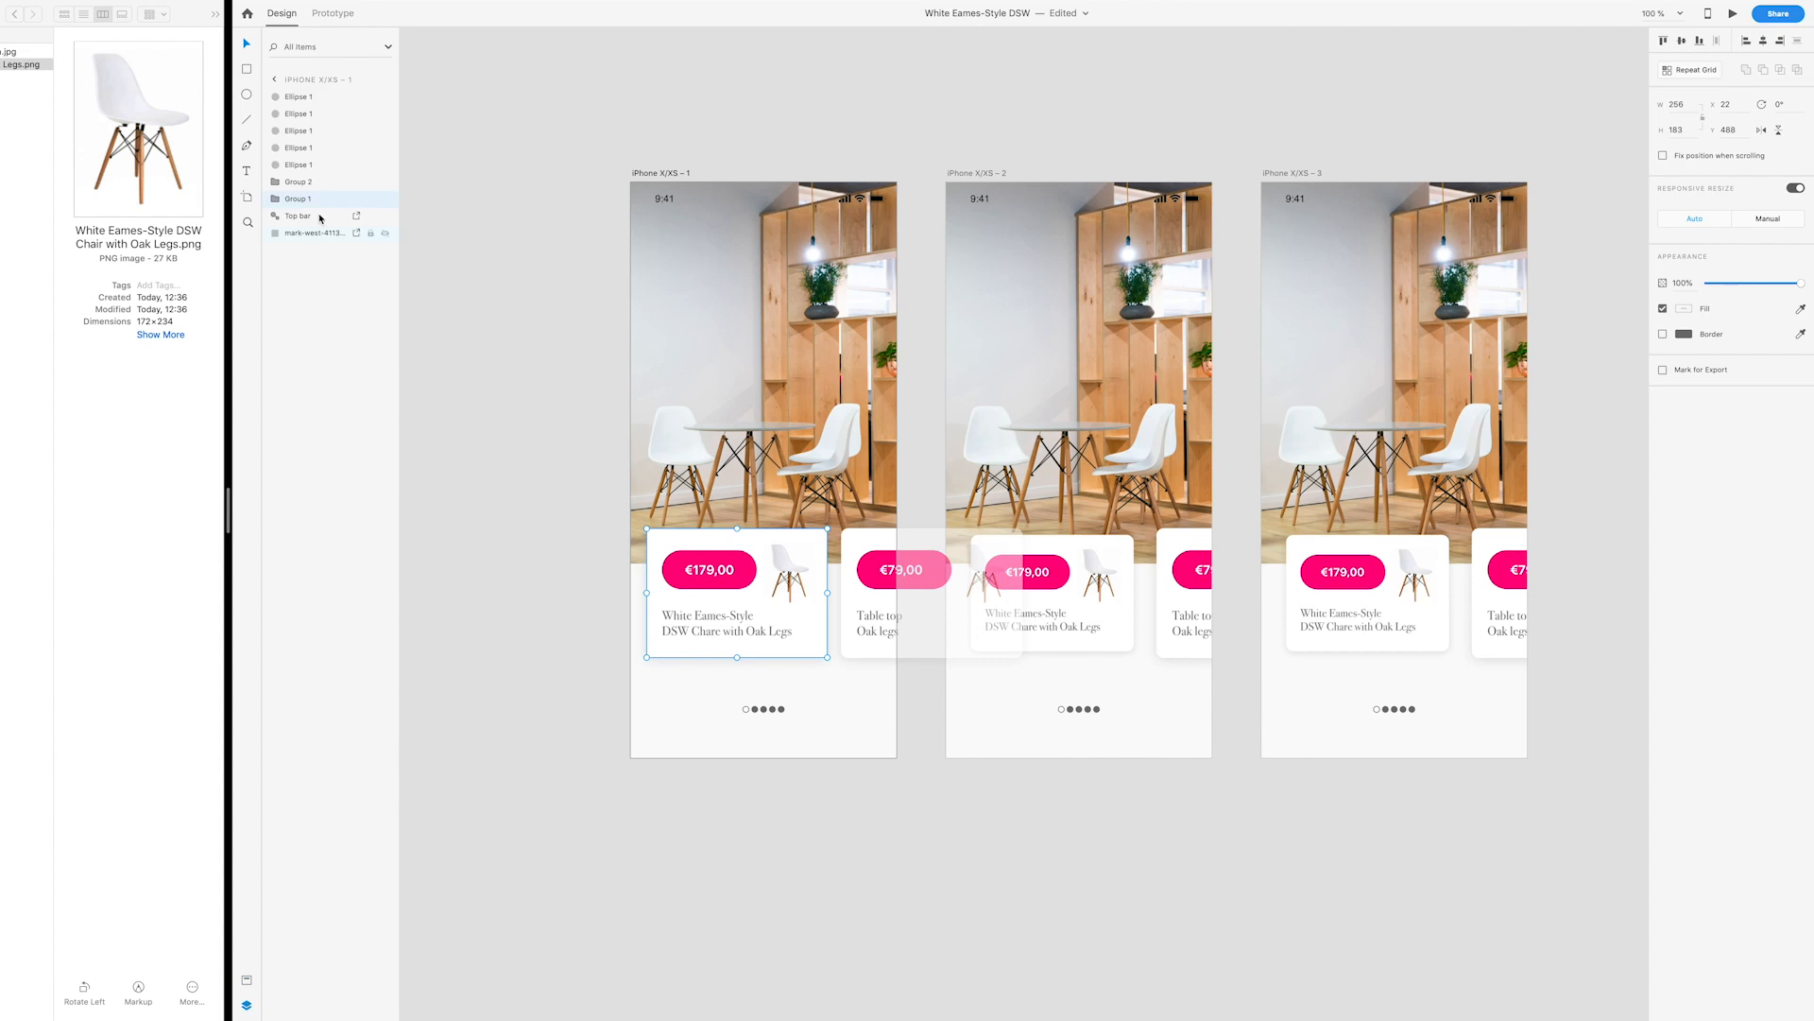
click(1078, 556)
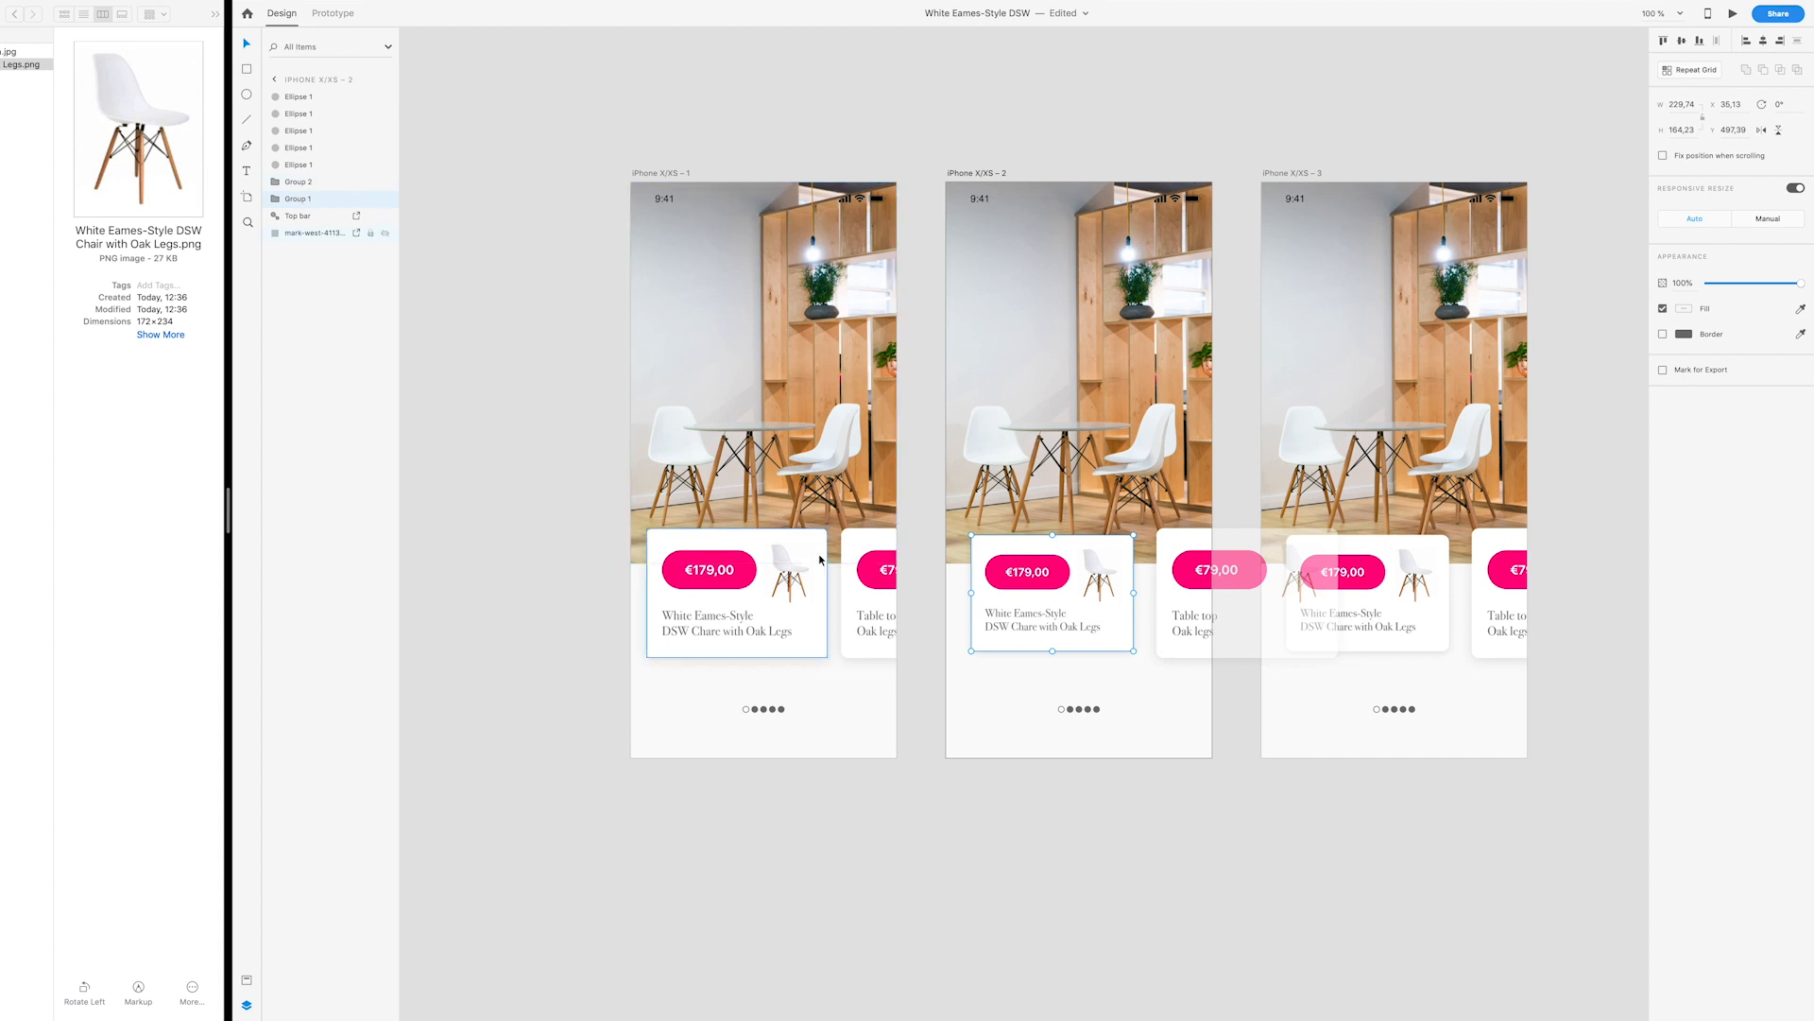
click(1408, 567)
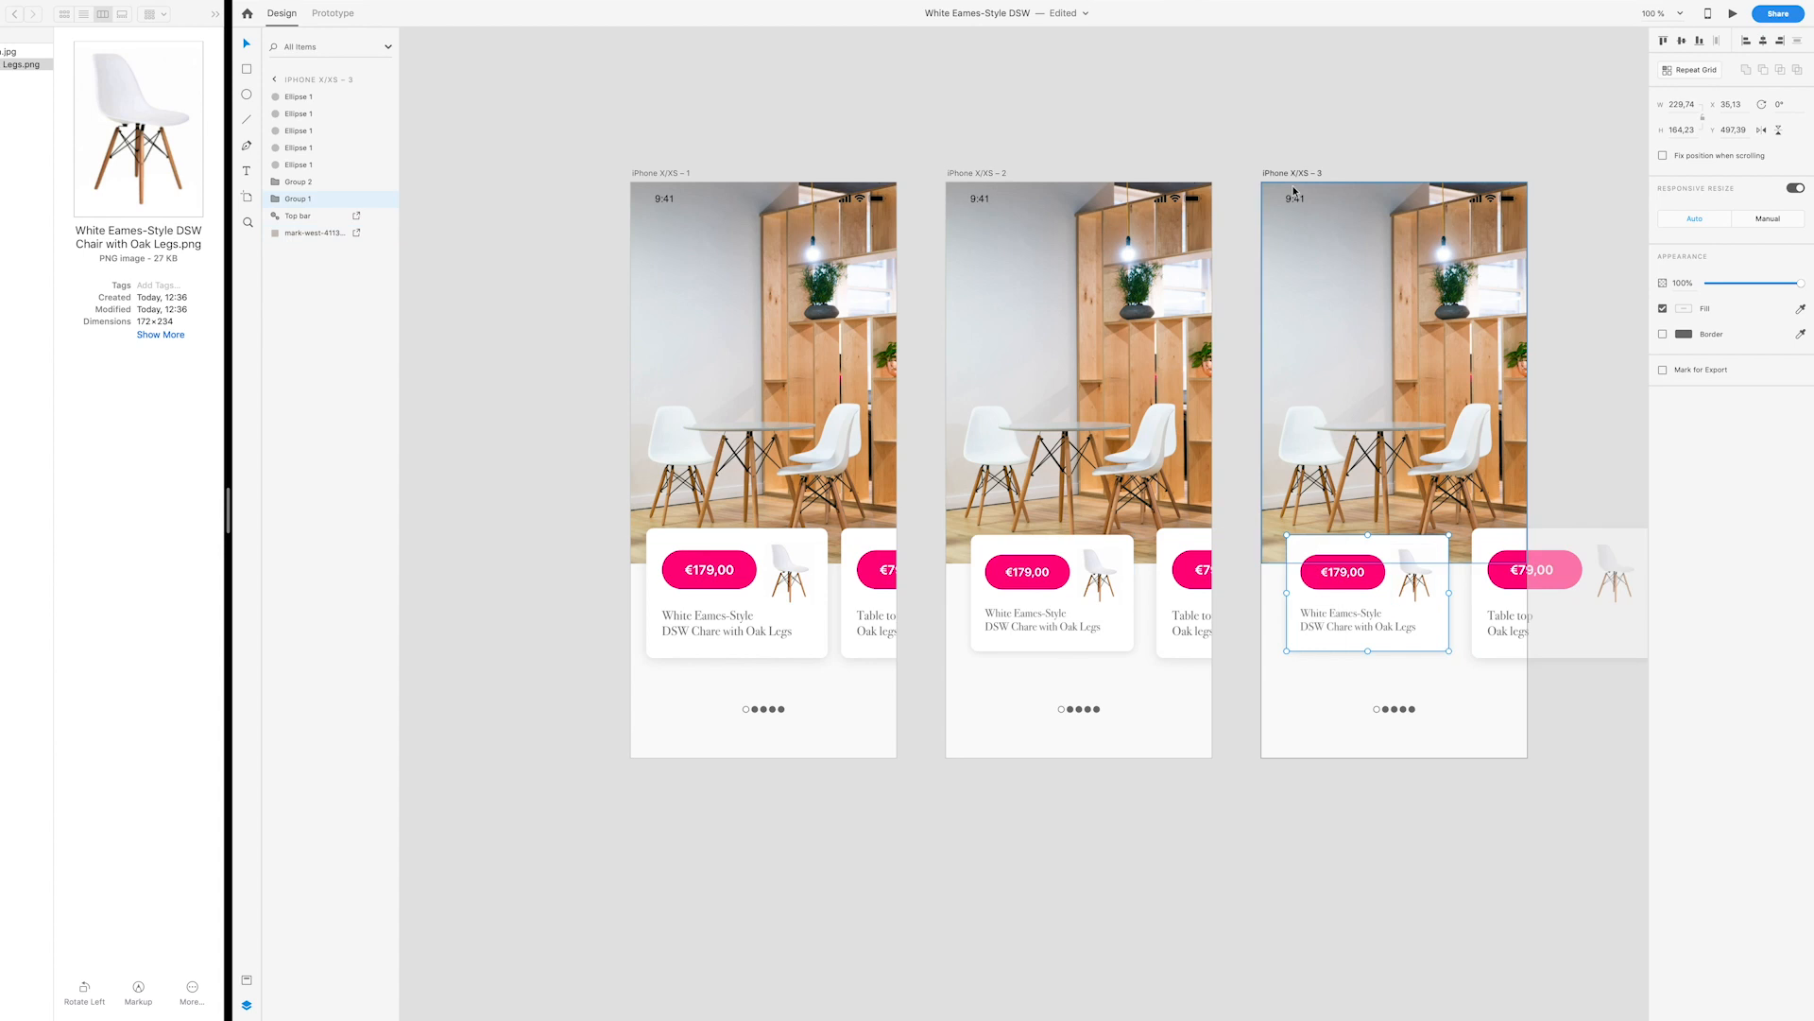
Step: Enlarge the chair card's white background on the third artboard to about 352 × 715 so it nearly fills the screen
scroll(1247, 242, right, 10)
drag(890, 131, 895, 132)
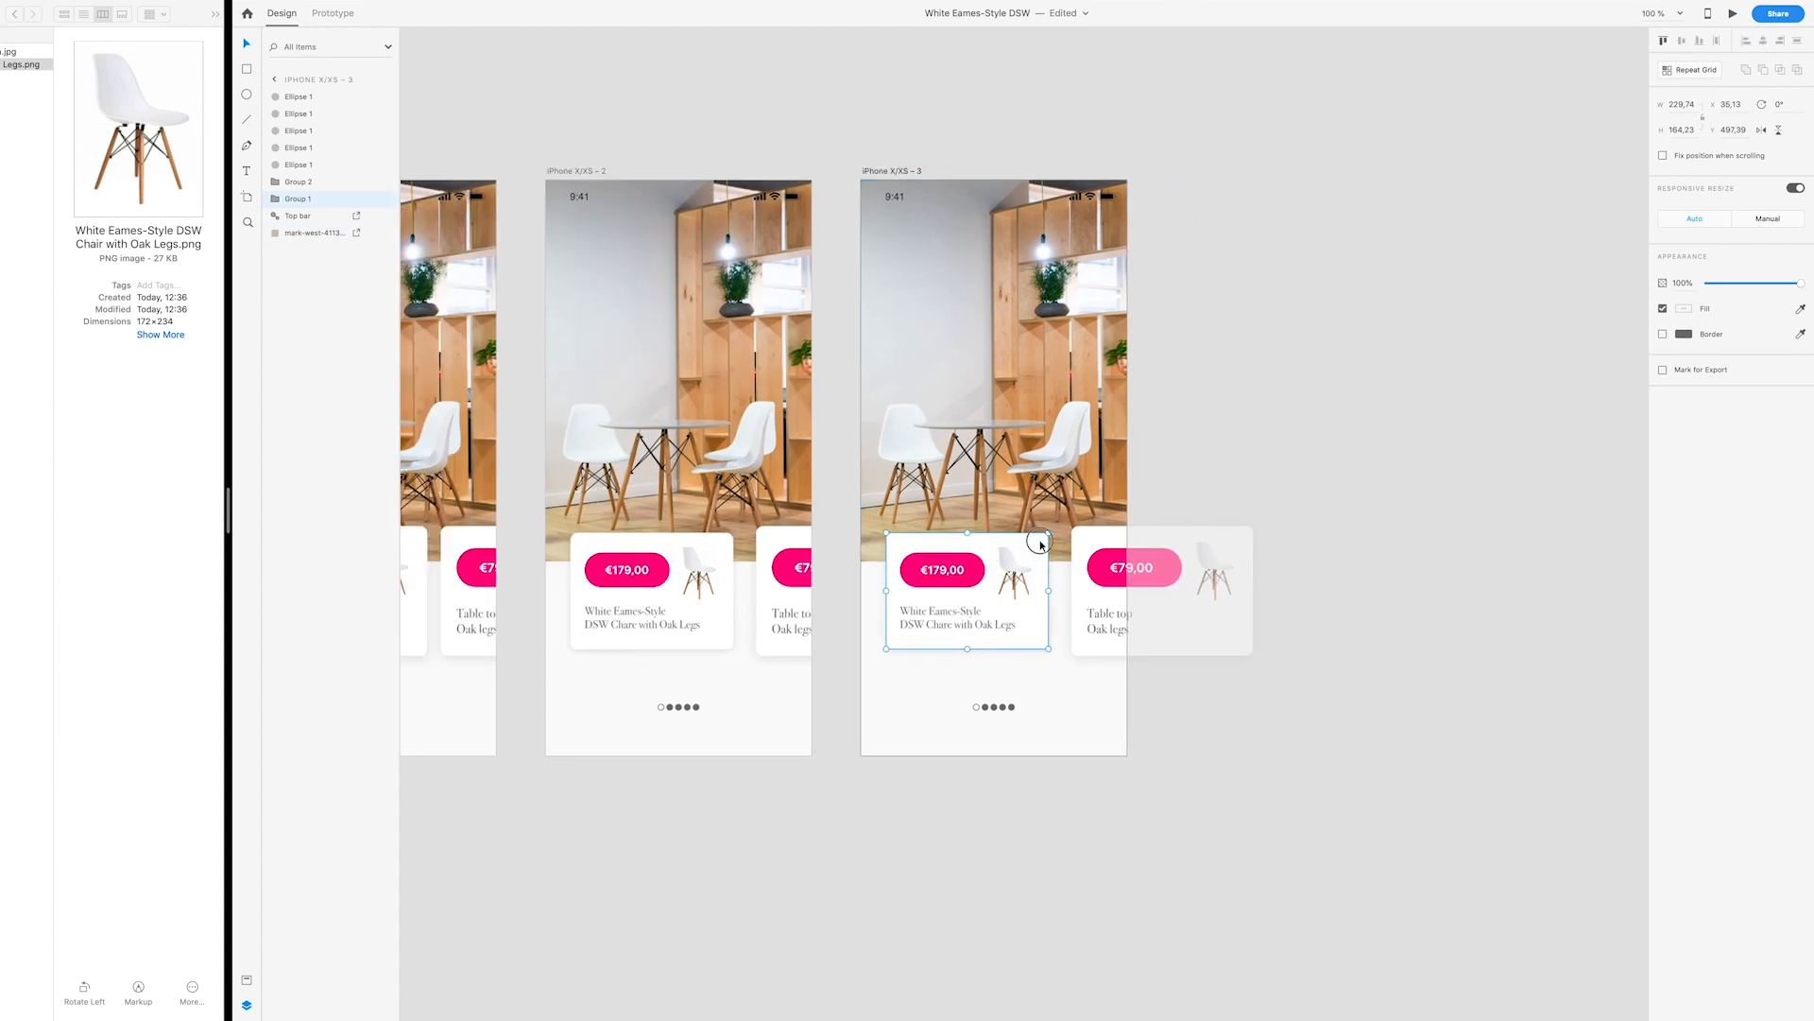
double_click(1039, 543)
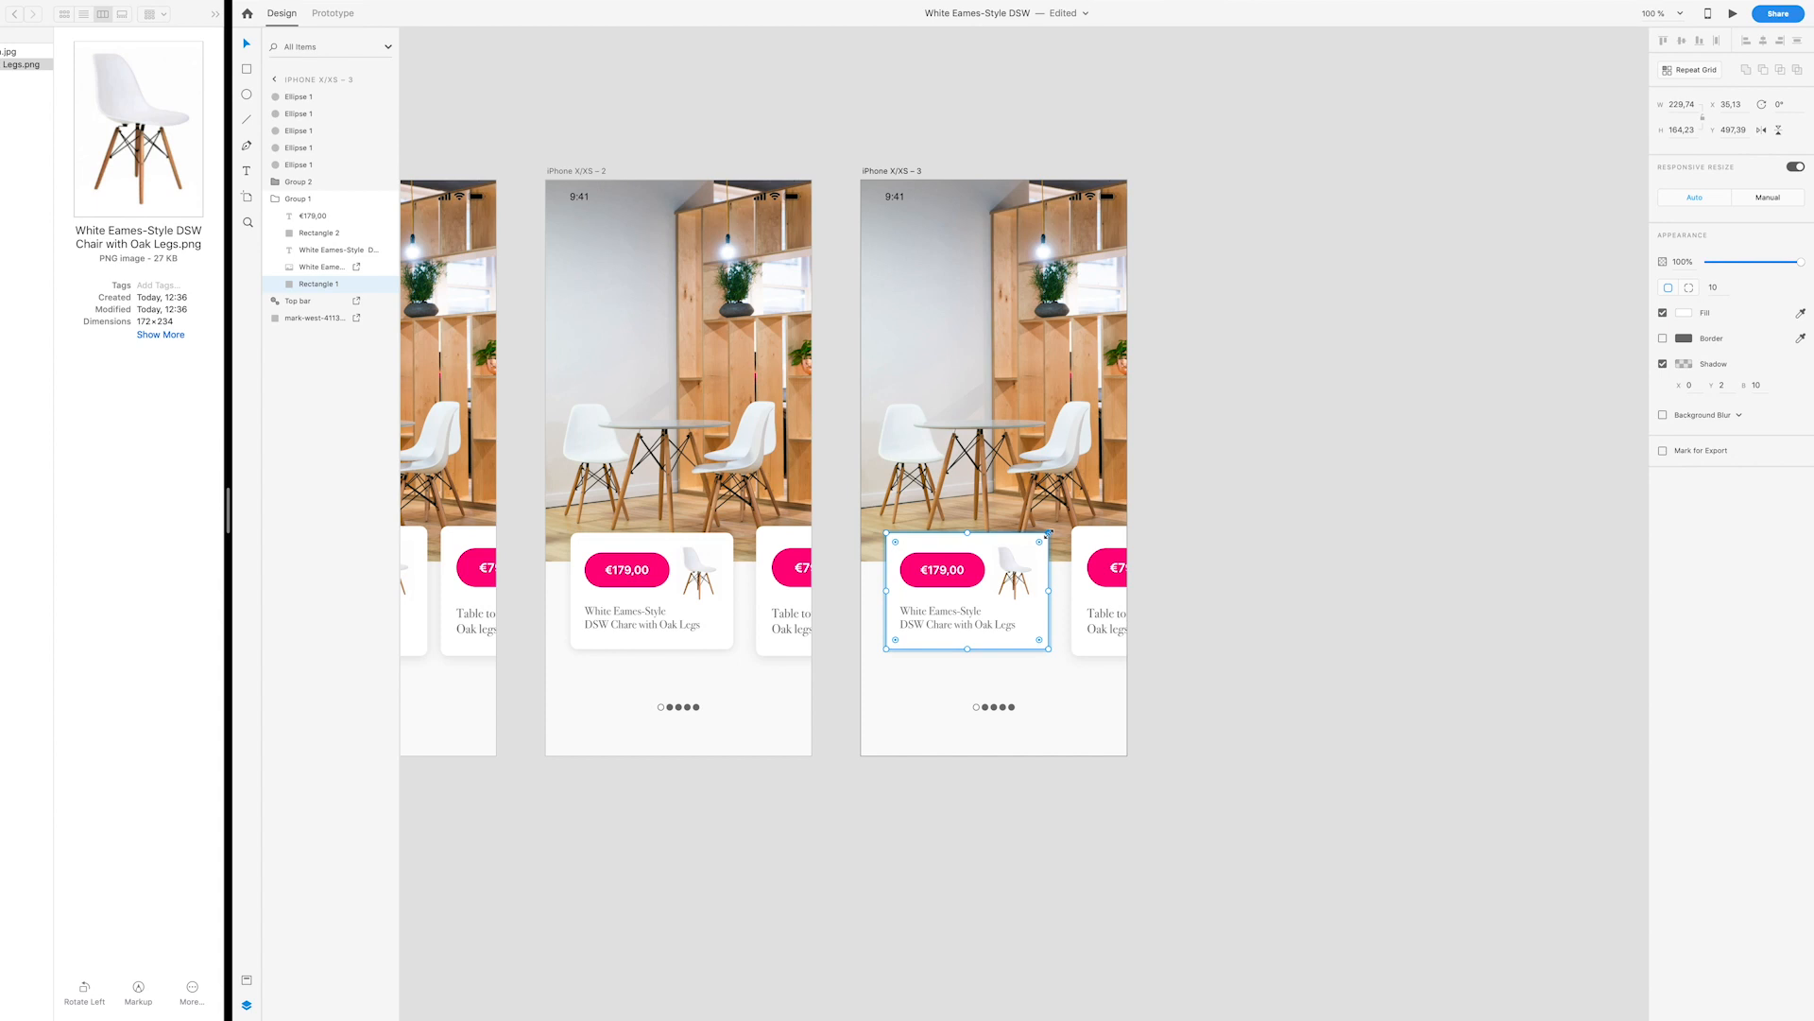
drag(1039, 542, 1042, 229)
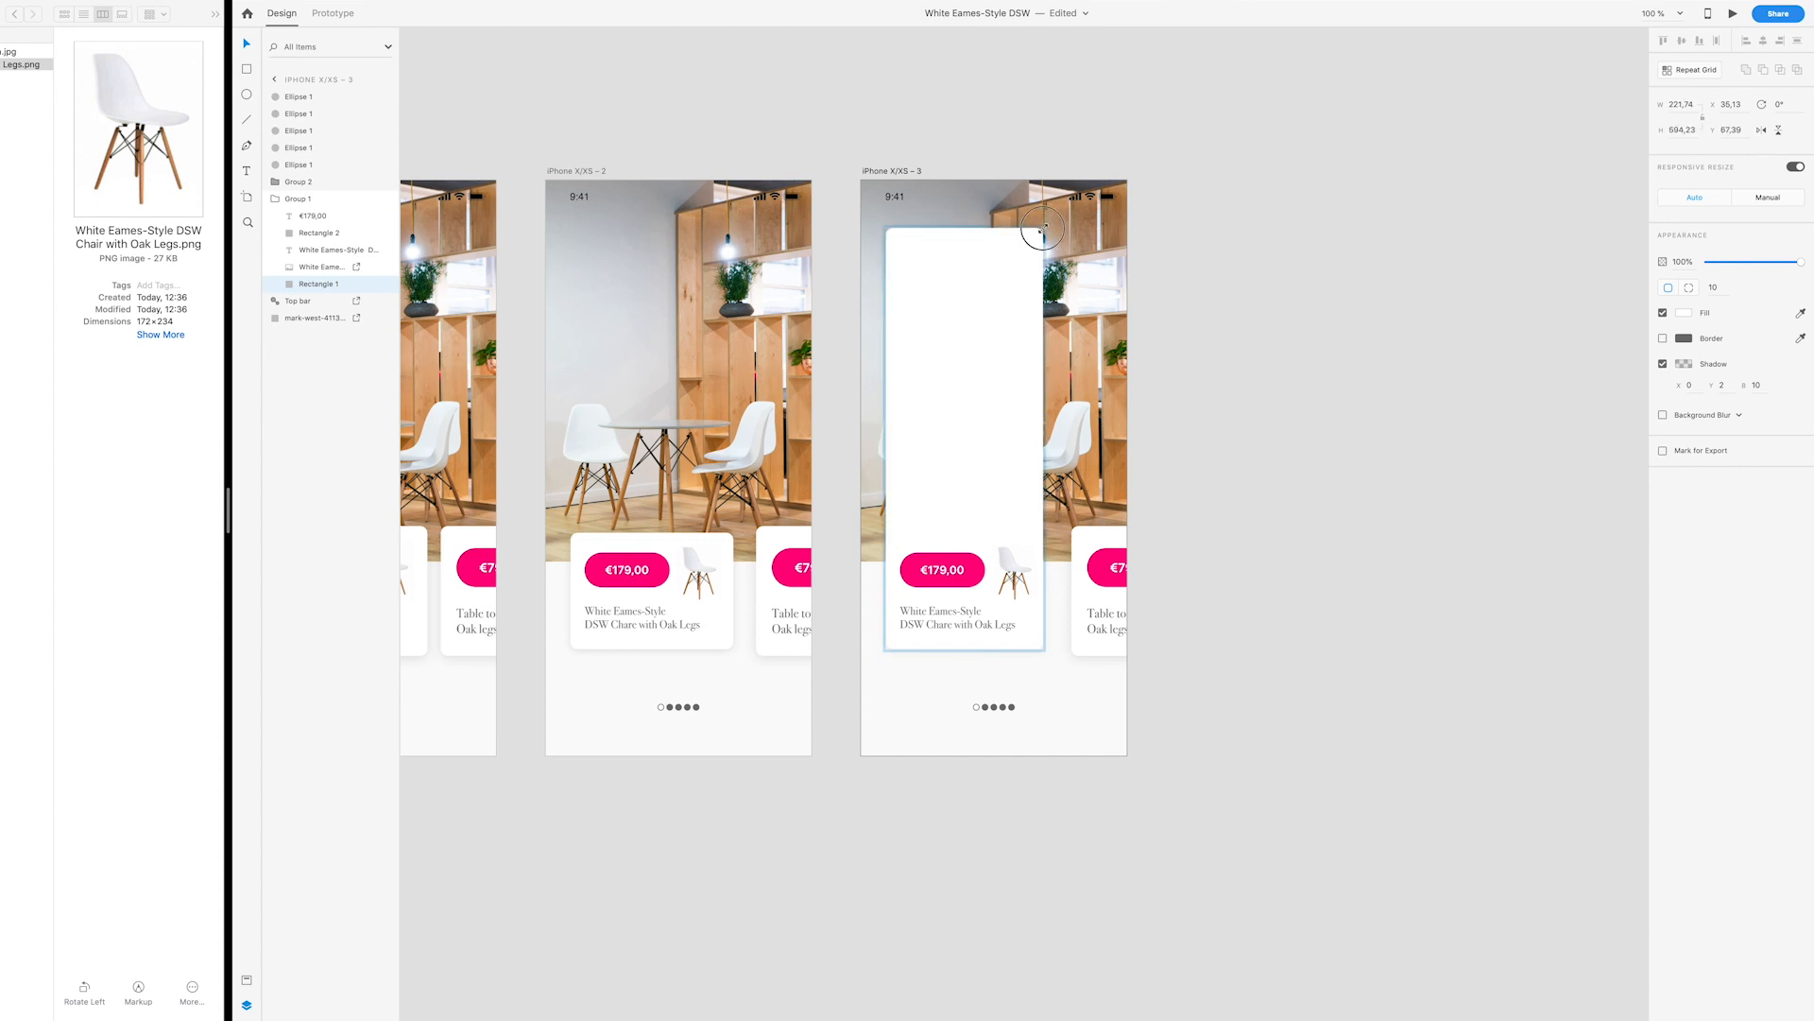
drag(887, 437, 868, 437)
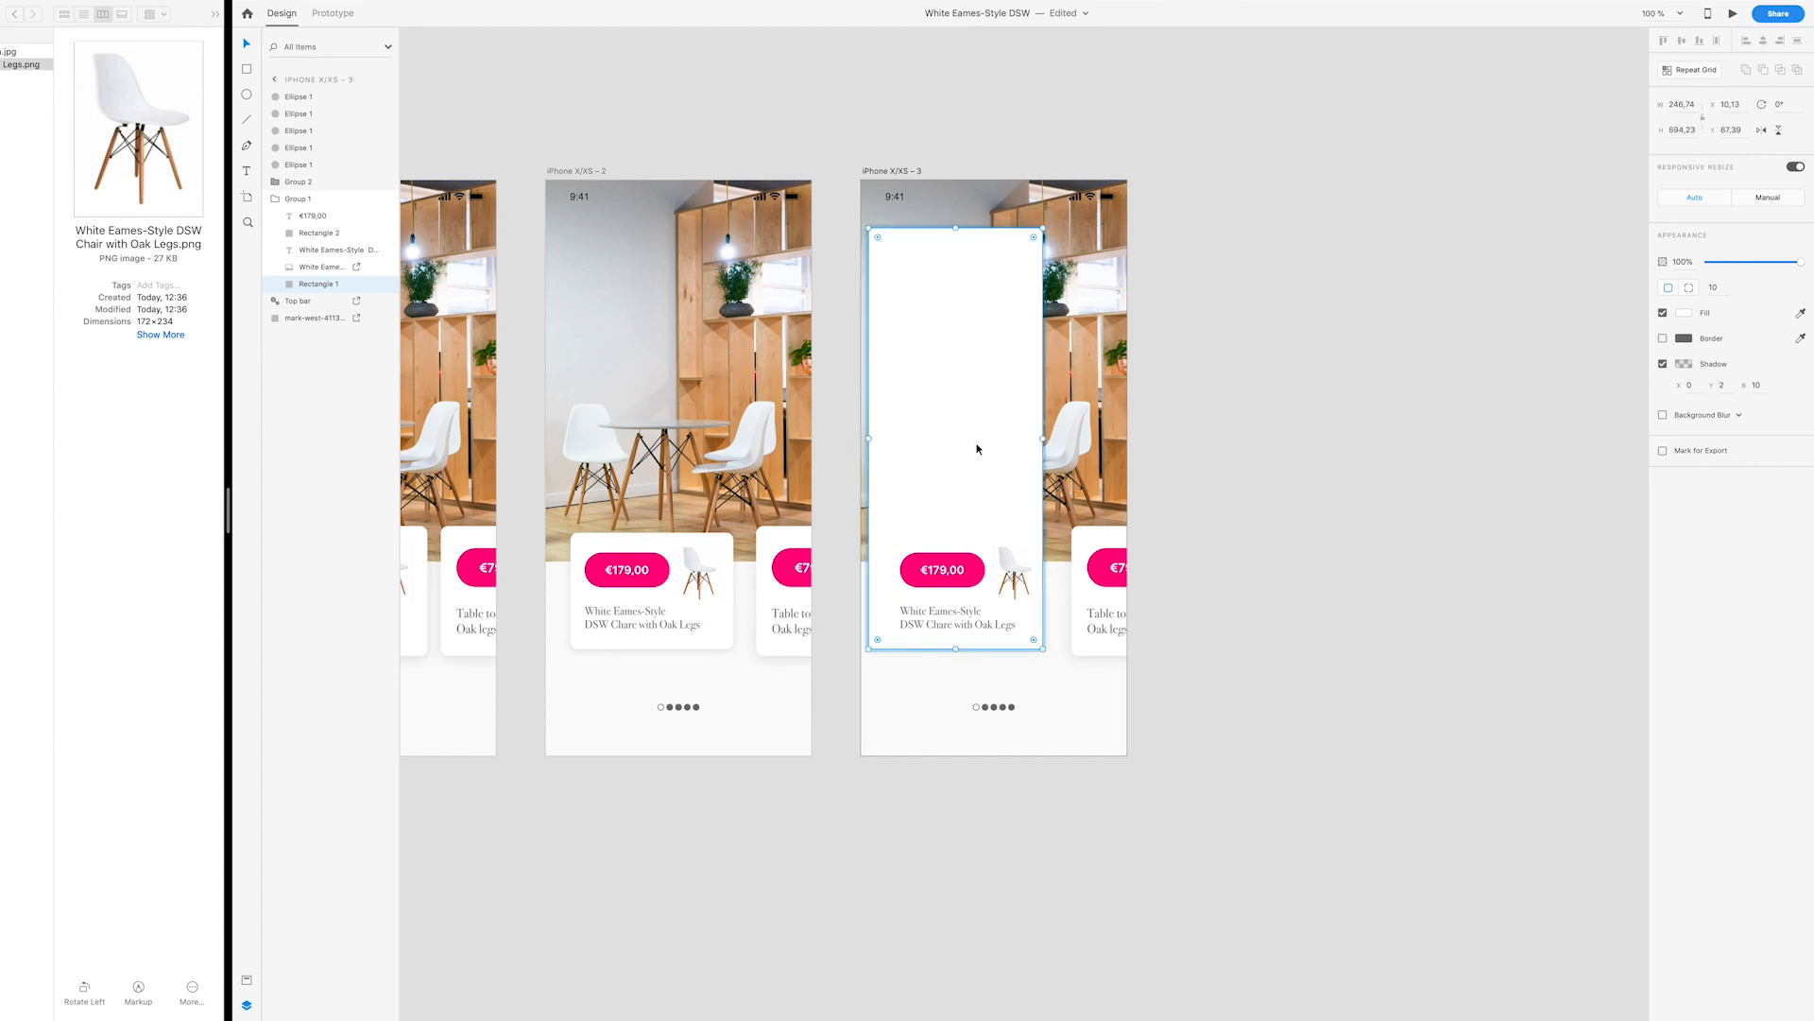
drag(1042, 439, 1118, 438)
drag(993, 648, 990, 735)
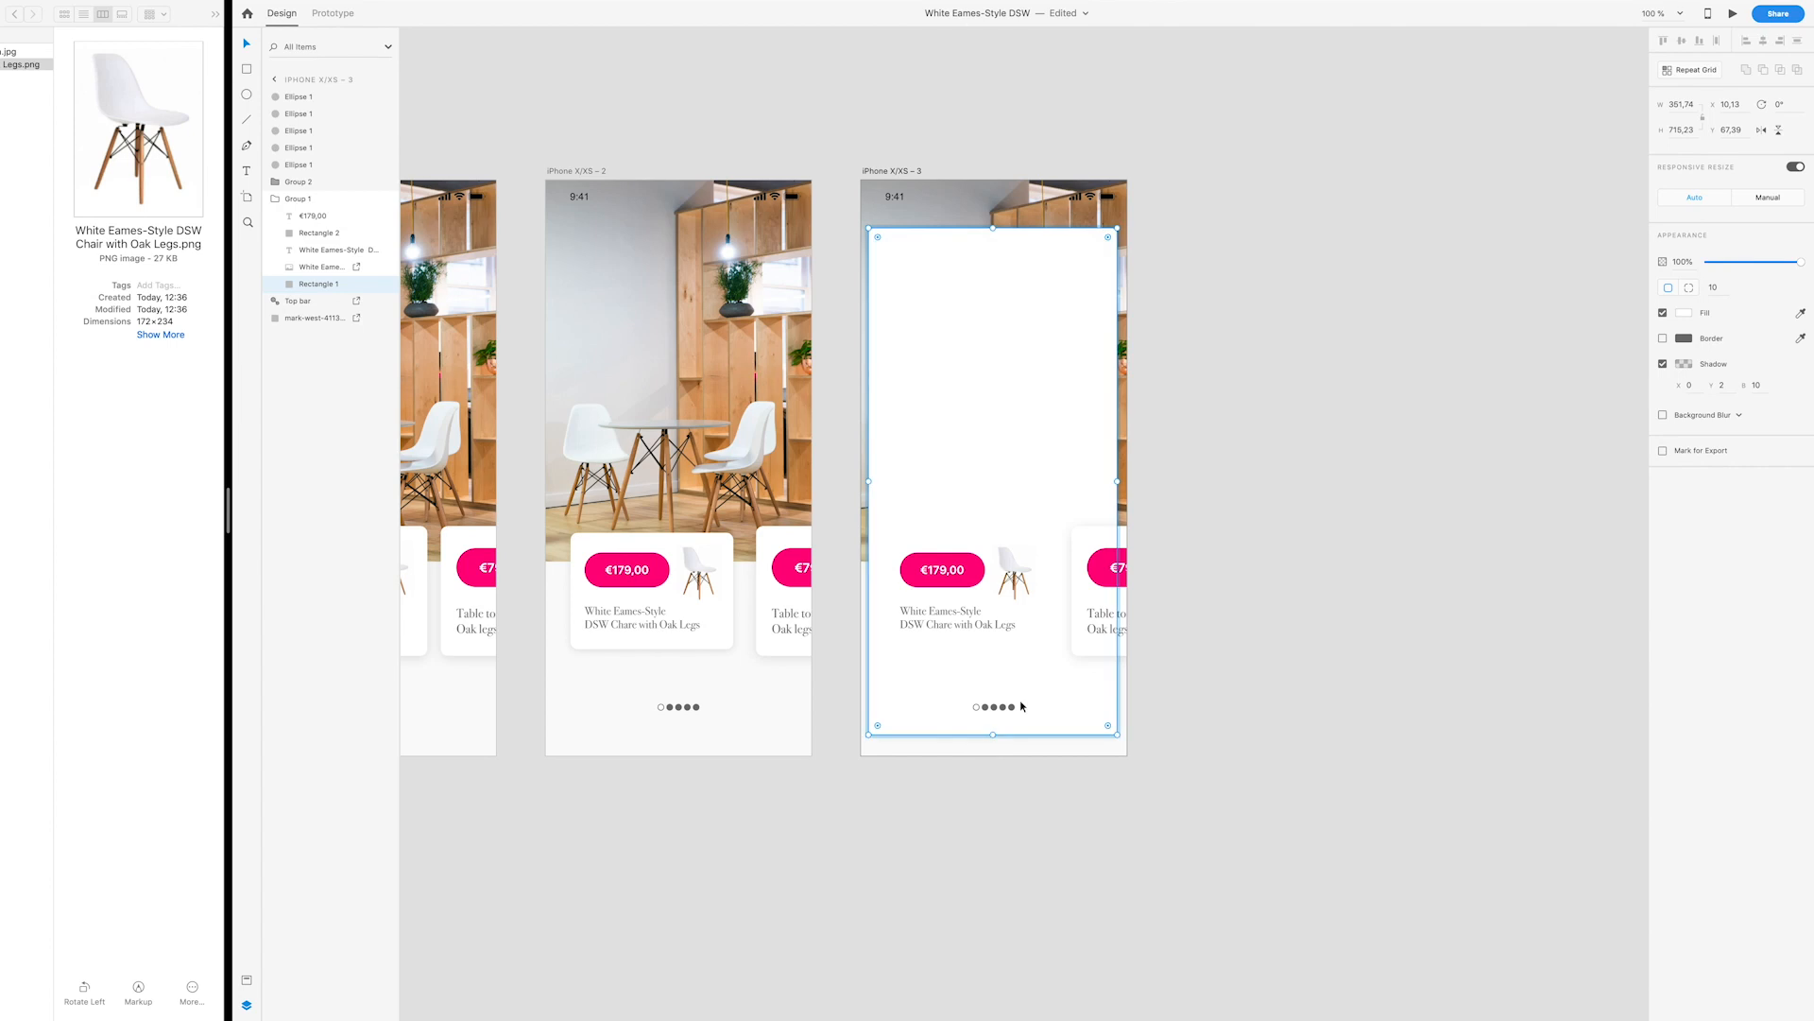
Step: Move the table top card beyond the third artboard's right edge and widen the chair card group to about 354
click(1087, 652)
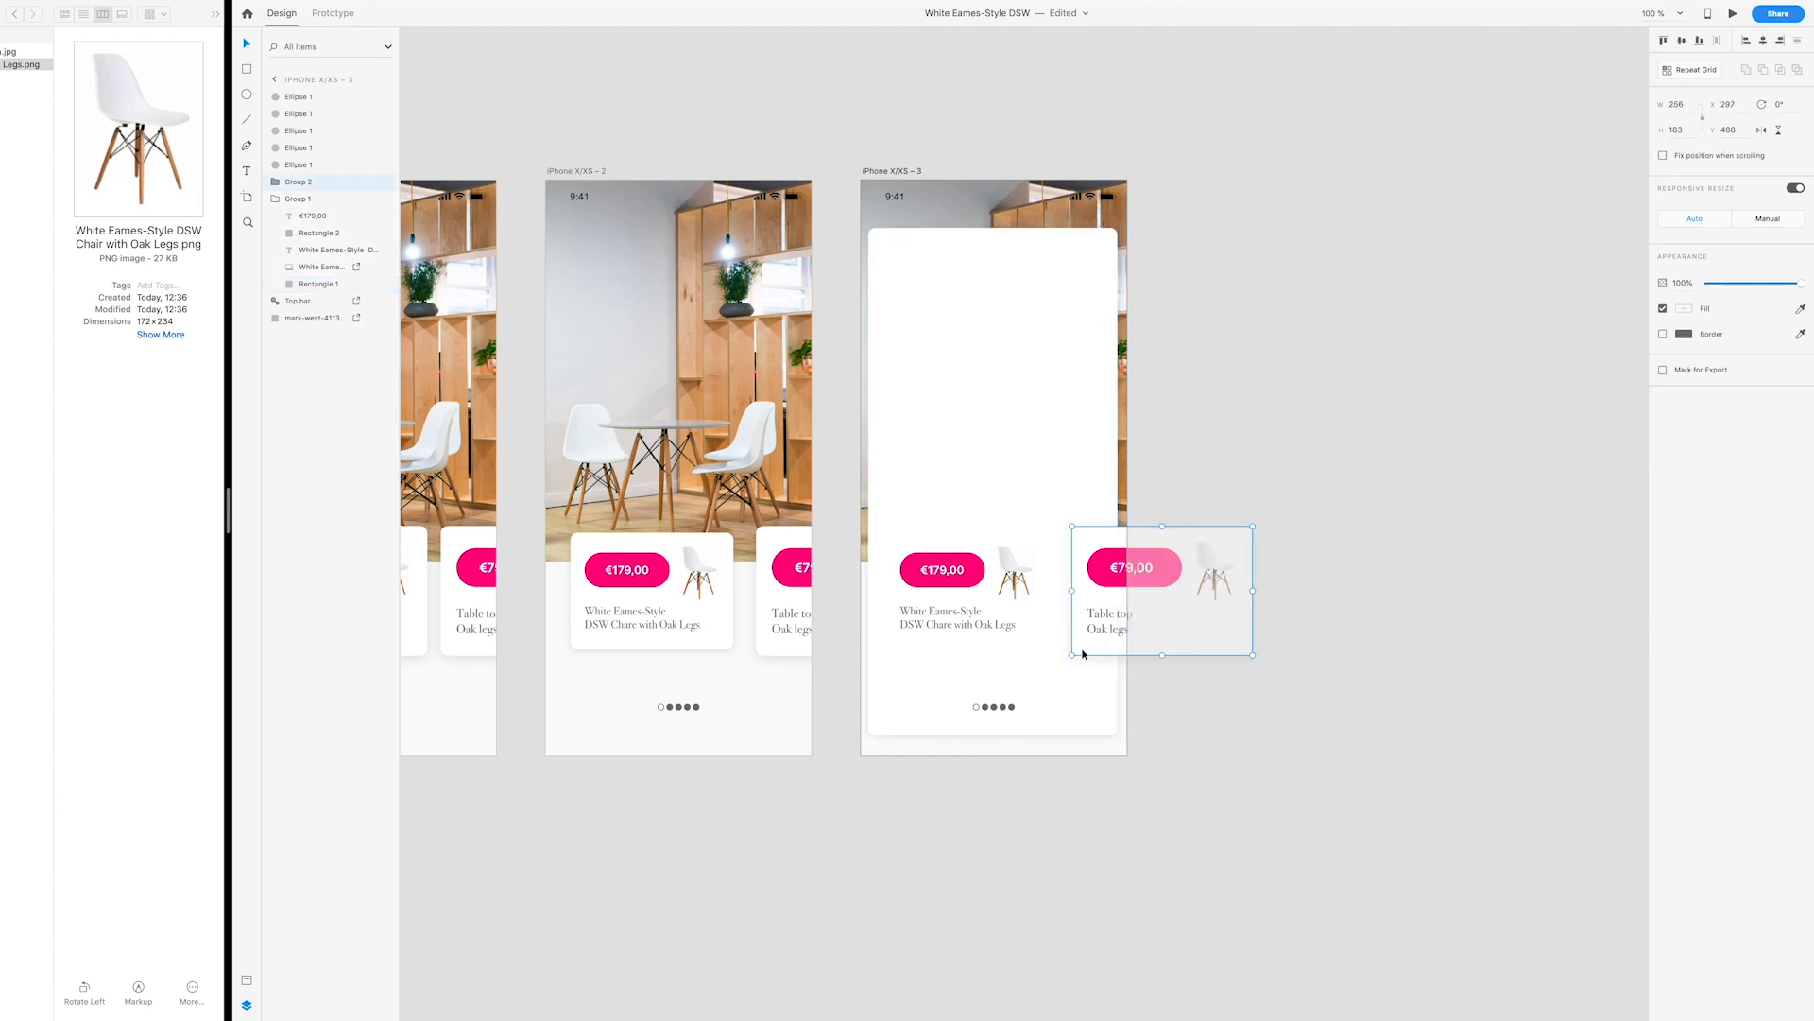
drag(1083, 652, 1136, 655)
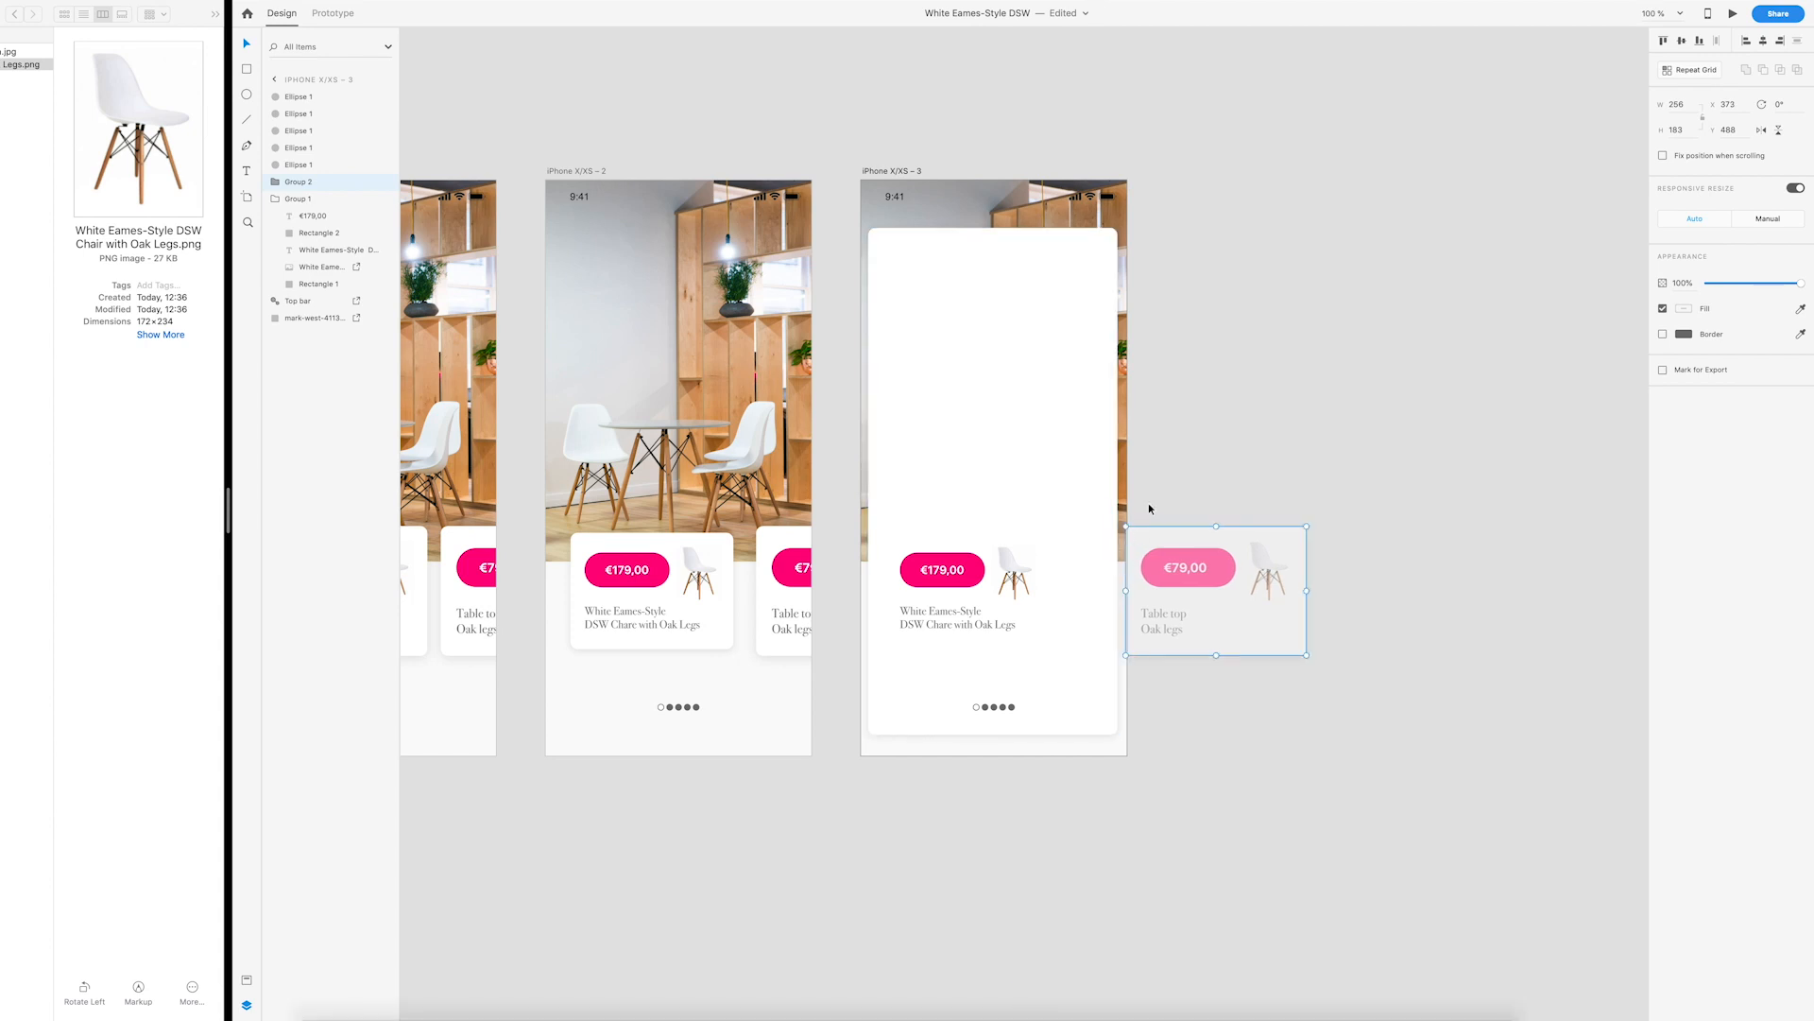
key(Delete)
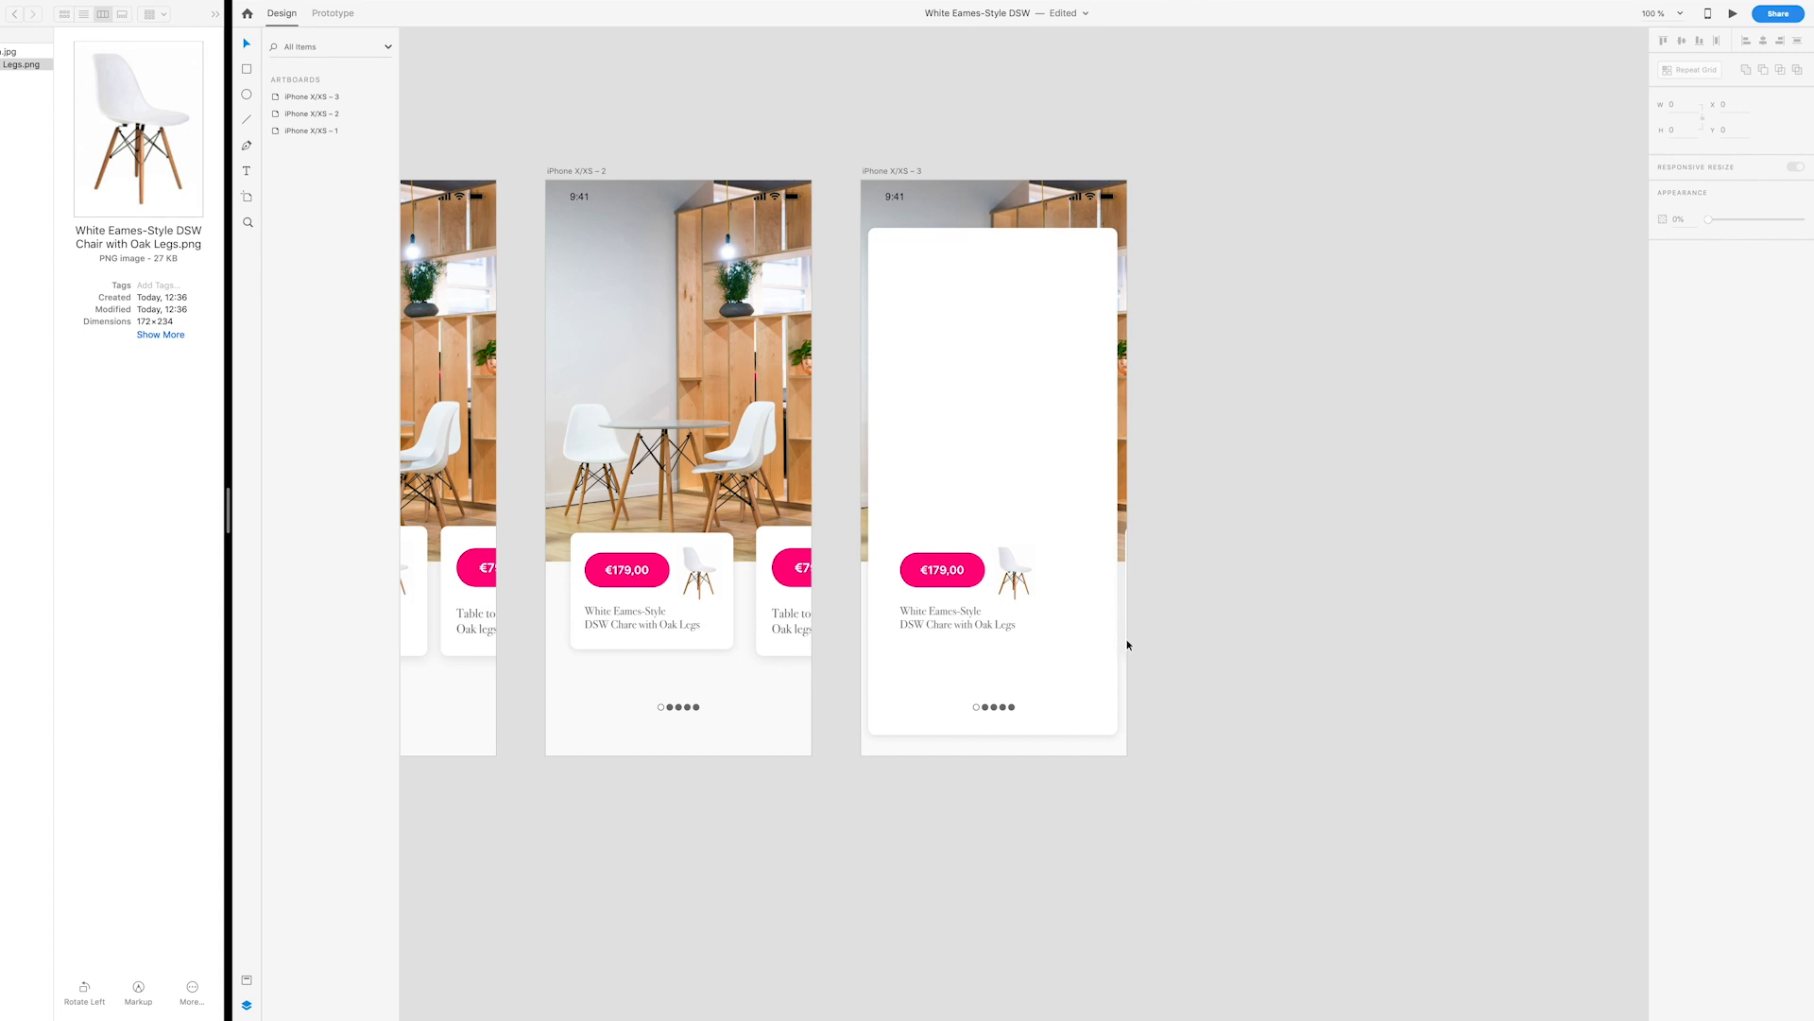
click(1102, 682)
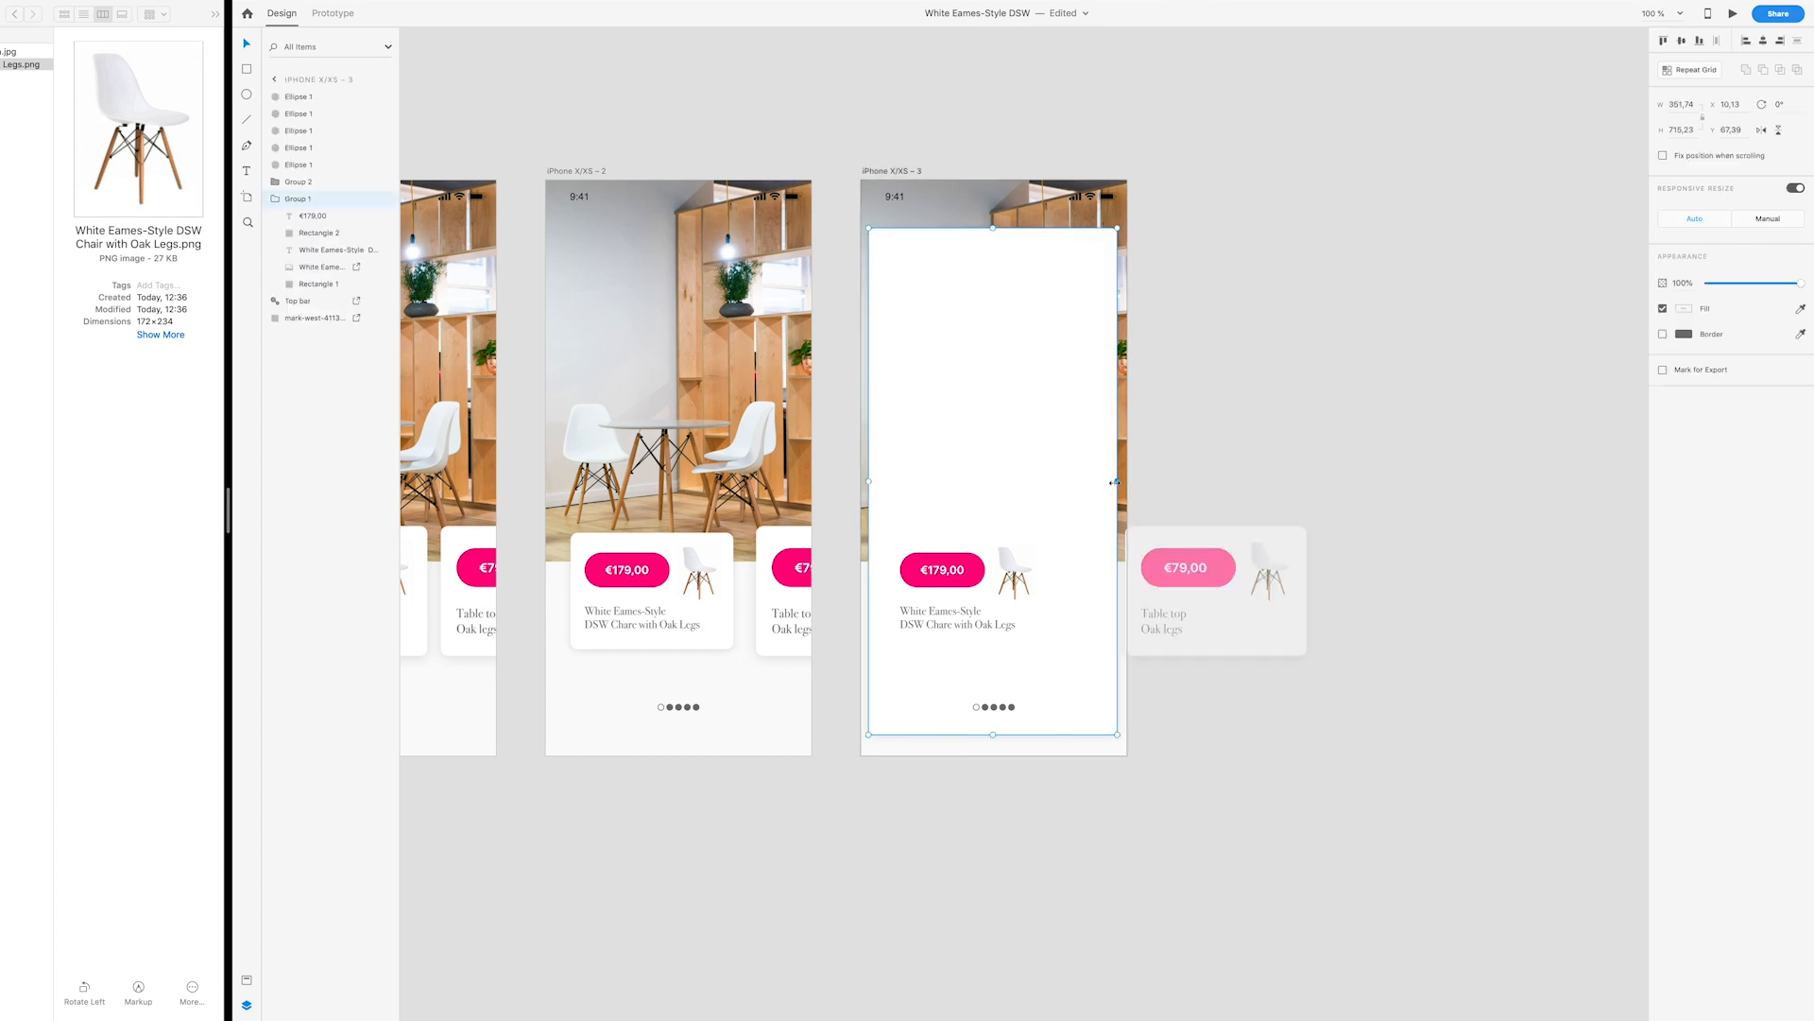
drag(1115, 482, 1061, 440)
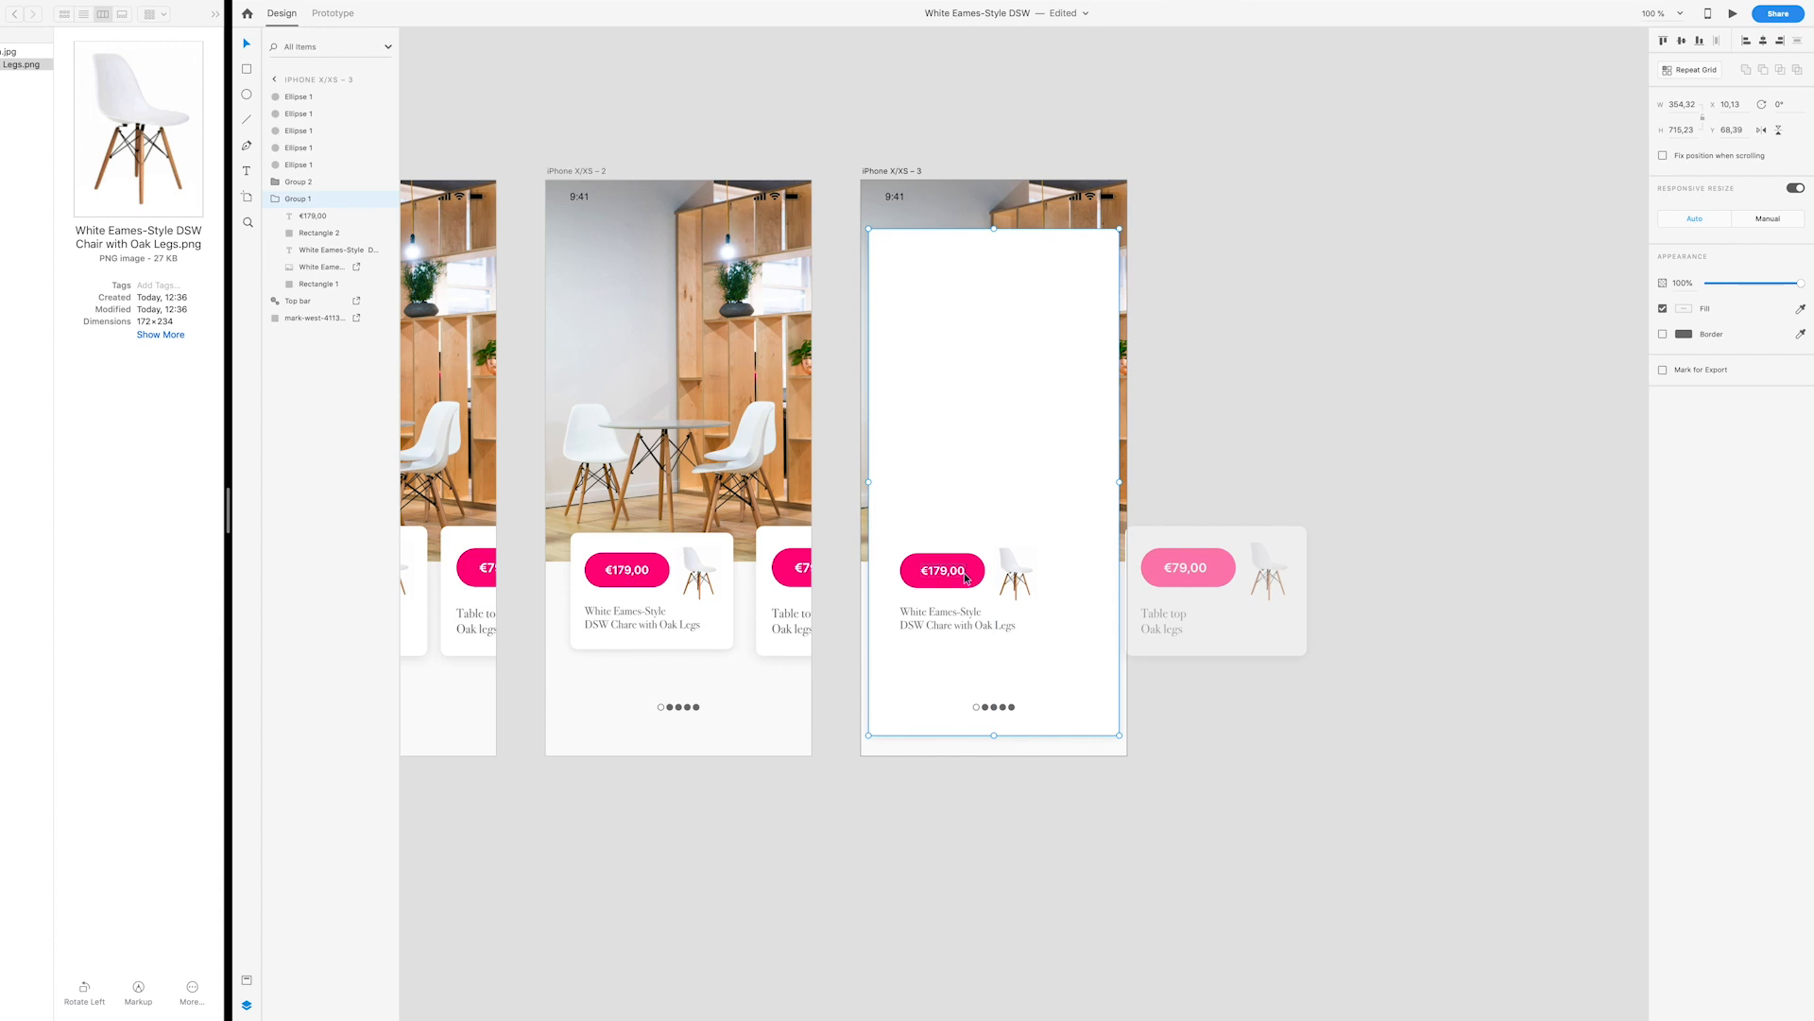
Step: Enlarge the chair image to about 156 × 214 and centre it in the upper part of the large card
double_click(1021, 576)
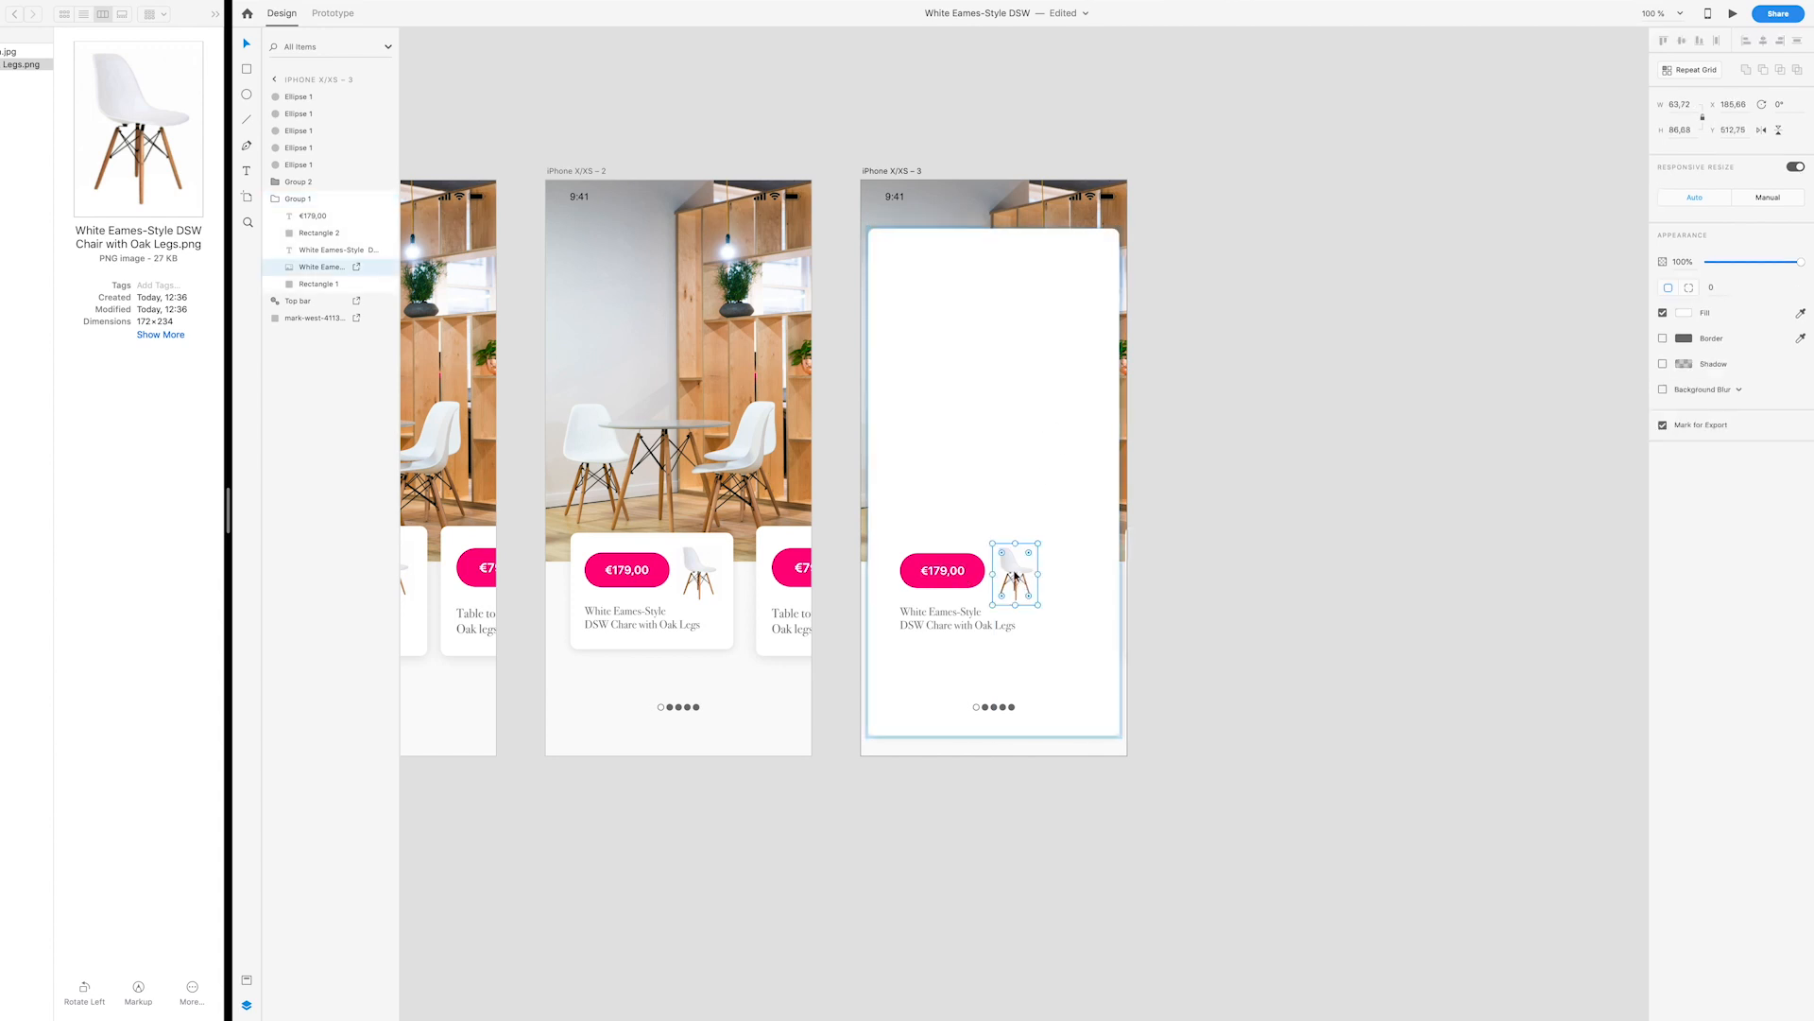
drag(1017, 571, 1088, 470)
drag(1014, 362, 1000, 364)
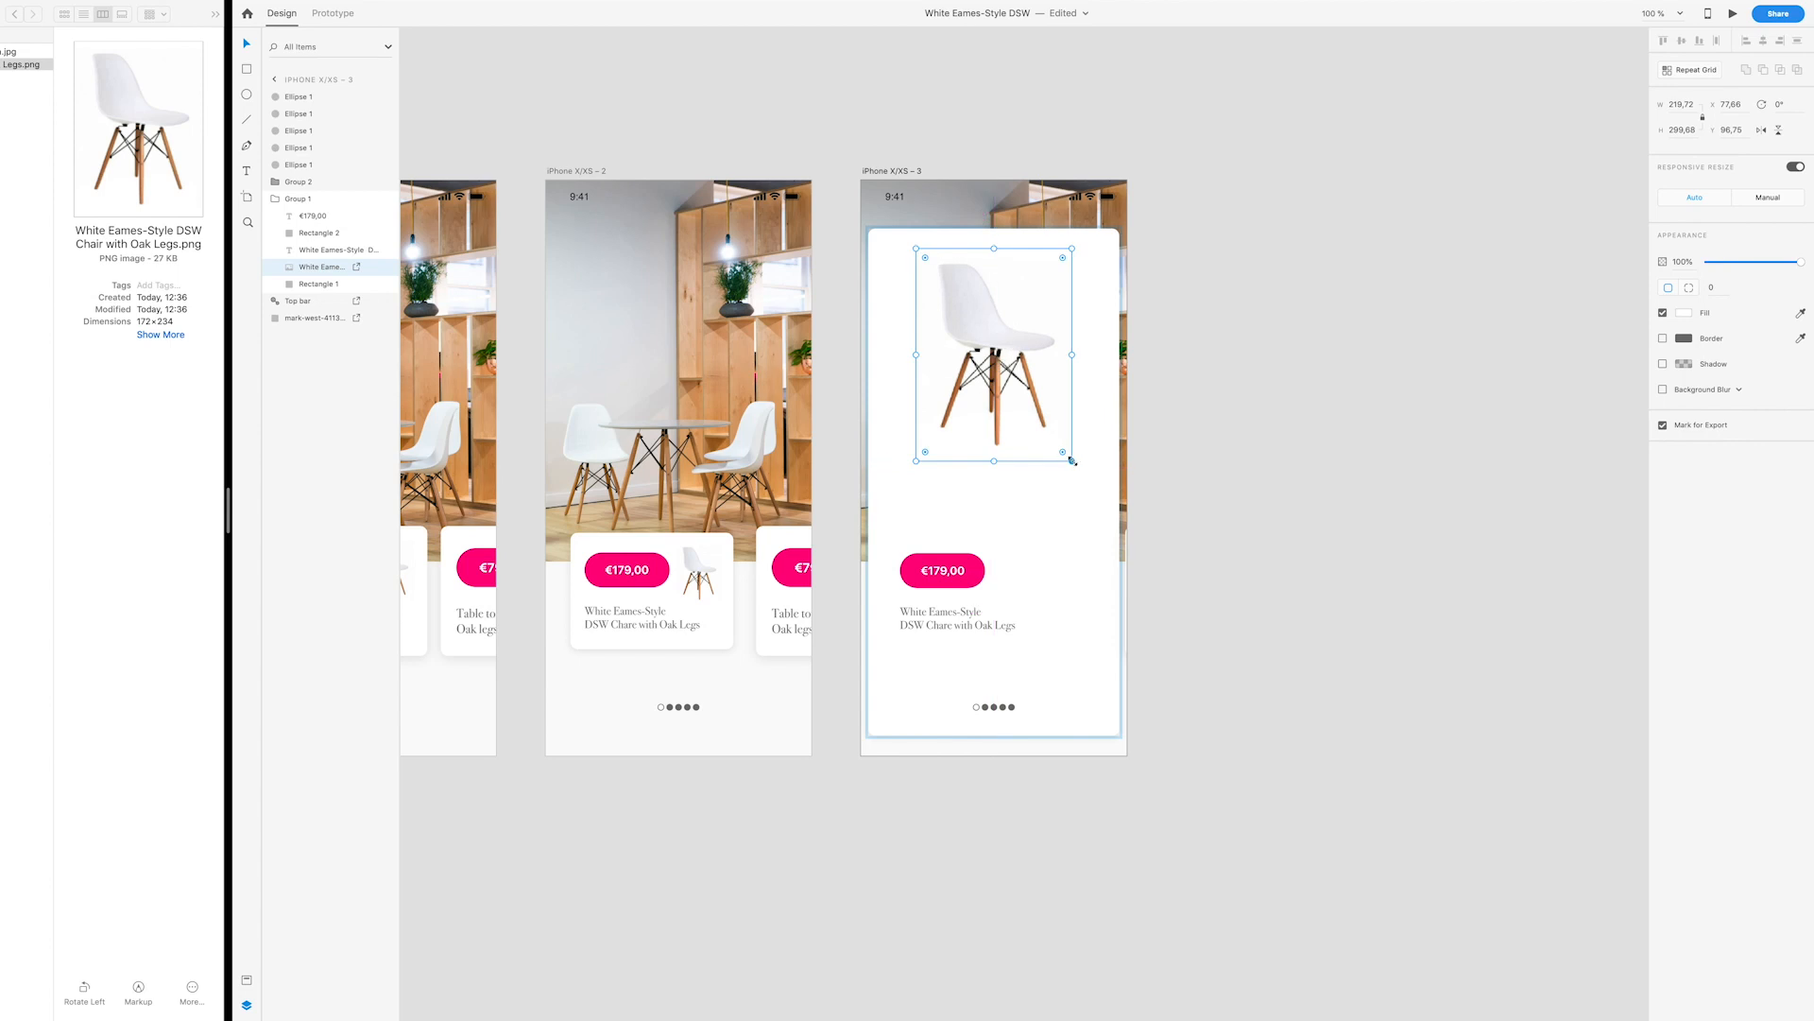
drag(1070, 467, 1050, 429)
drag(1011, 389, 1011, 378)
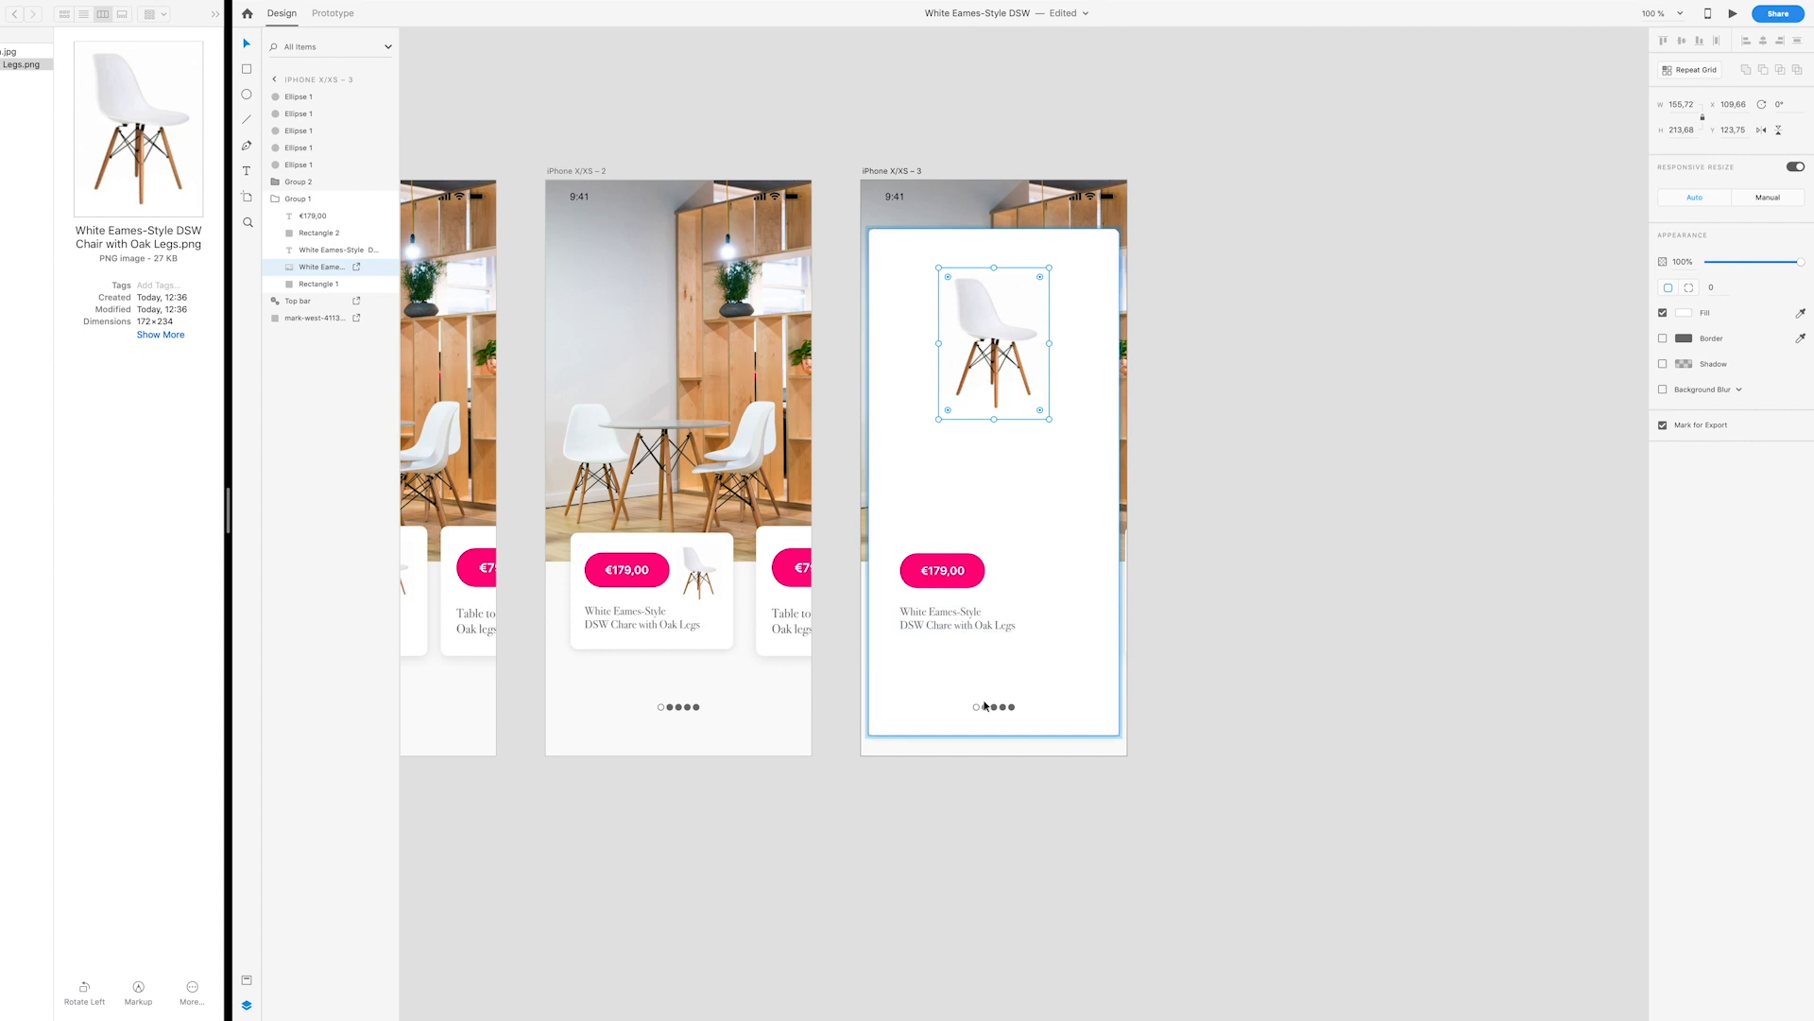
Step: Send the five pagination dots on the third artboard to the back, behind the enlarged card
drag(1048, 750, 963, 700)
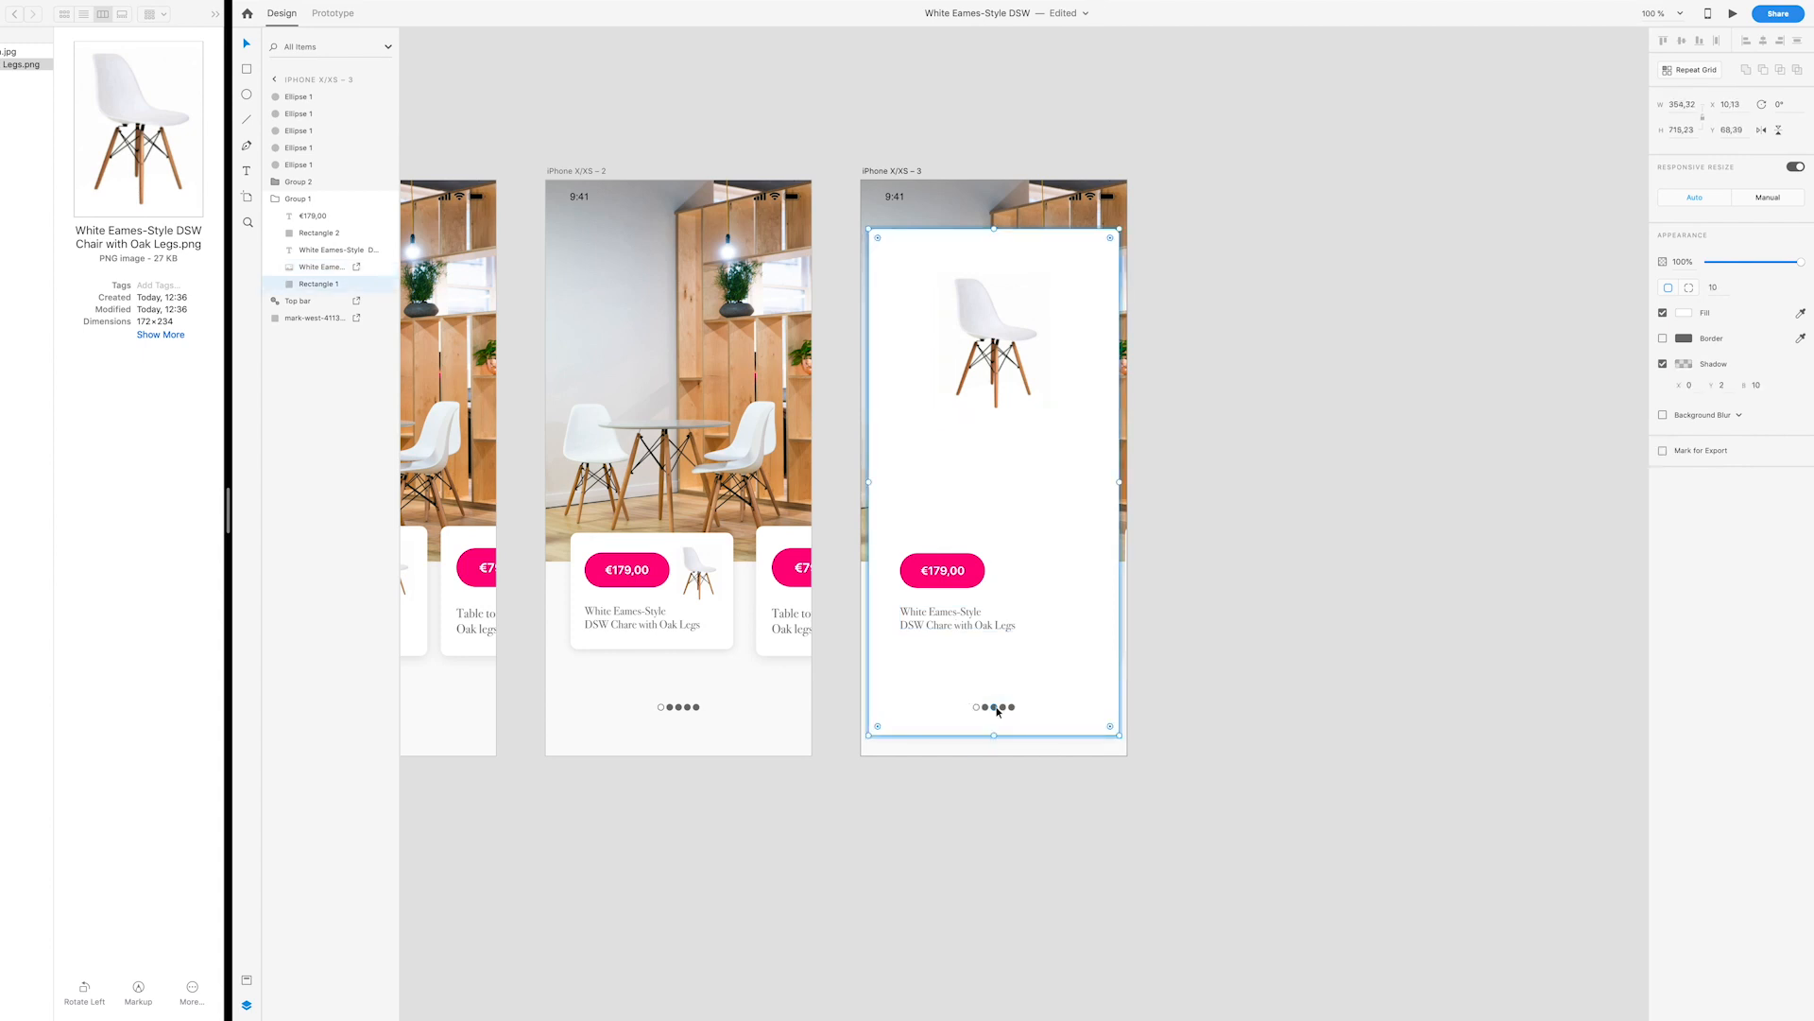
key(Escape)
drag(1037, 762, 973, 672)
key(Escape)
drag(1036, 773, 957, 682)
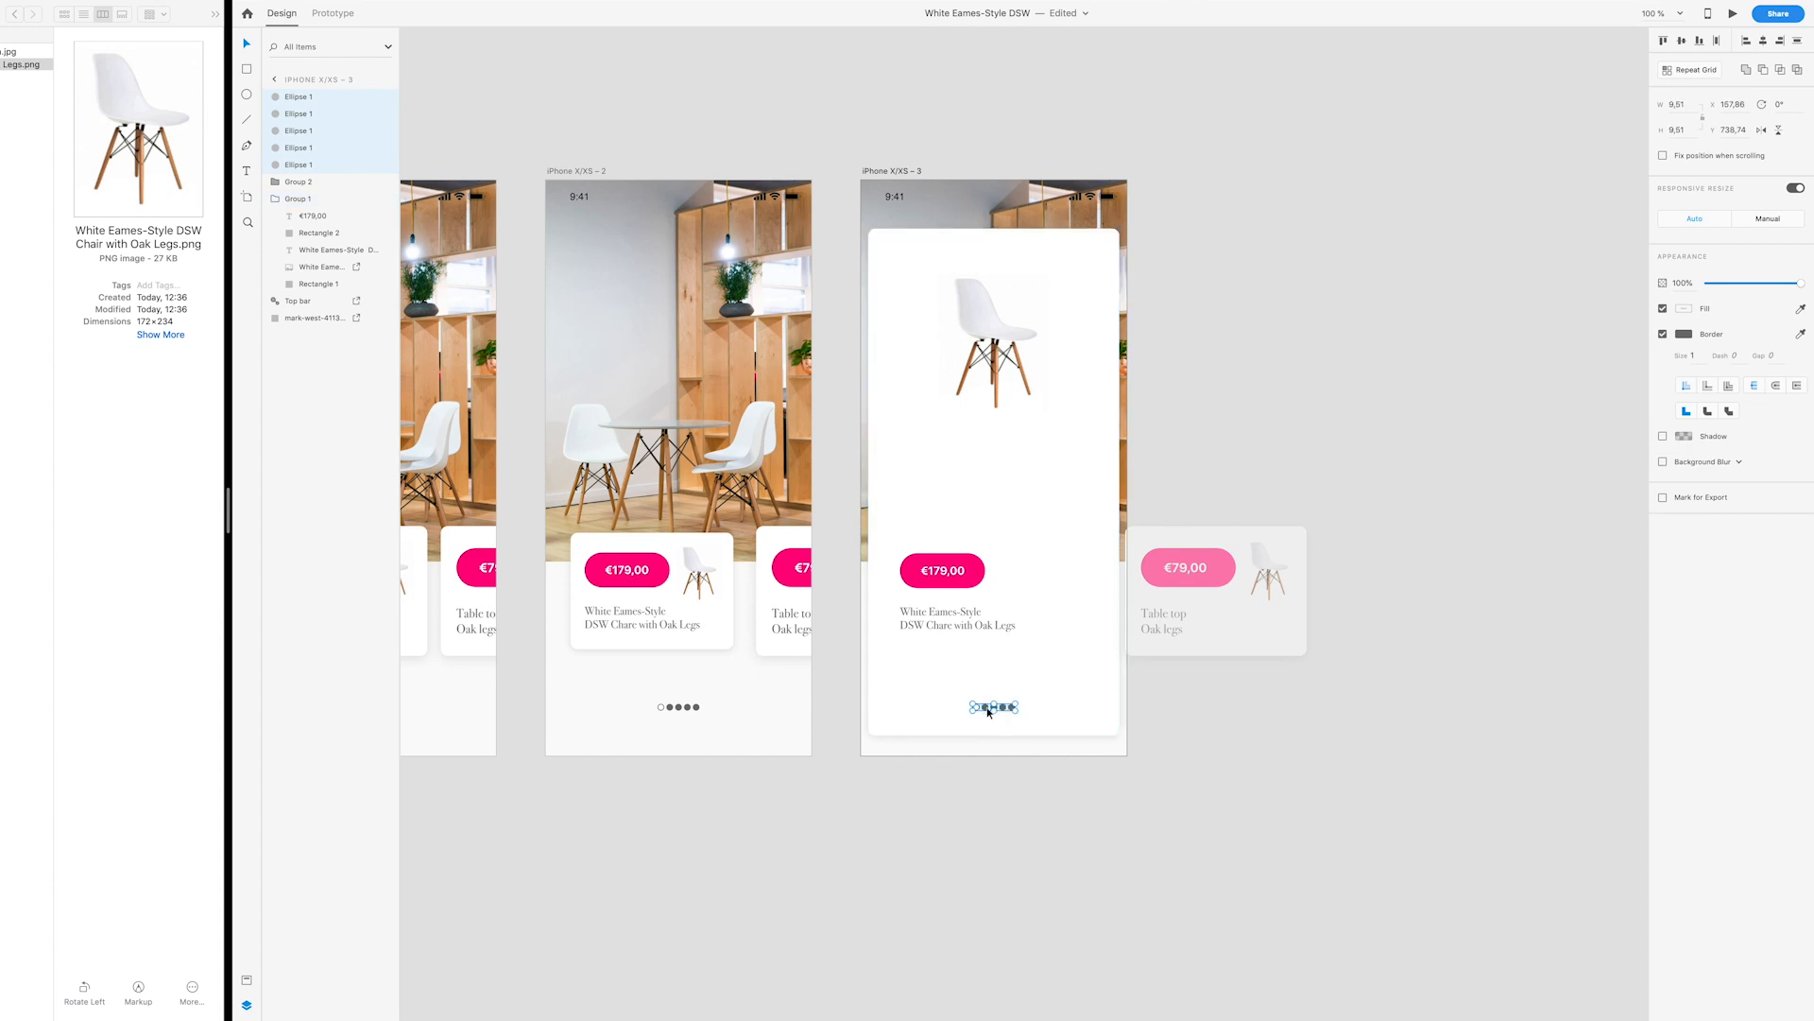
right_click(1001, 708)
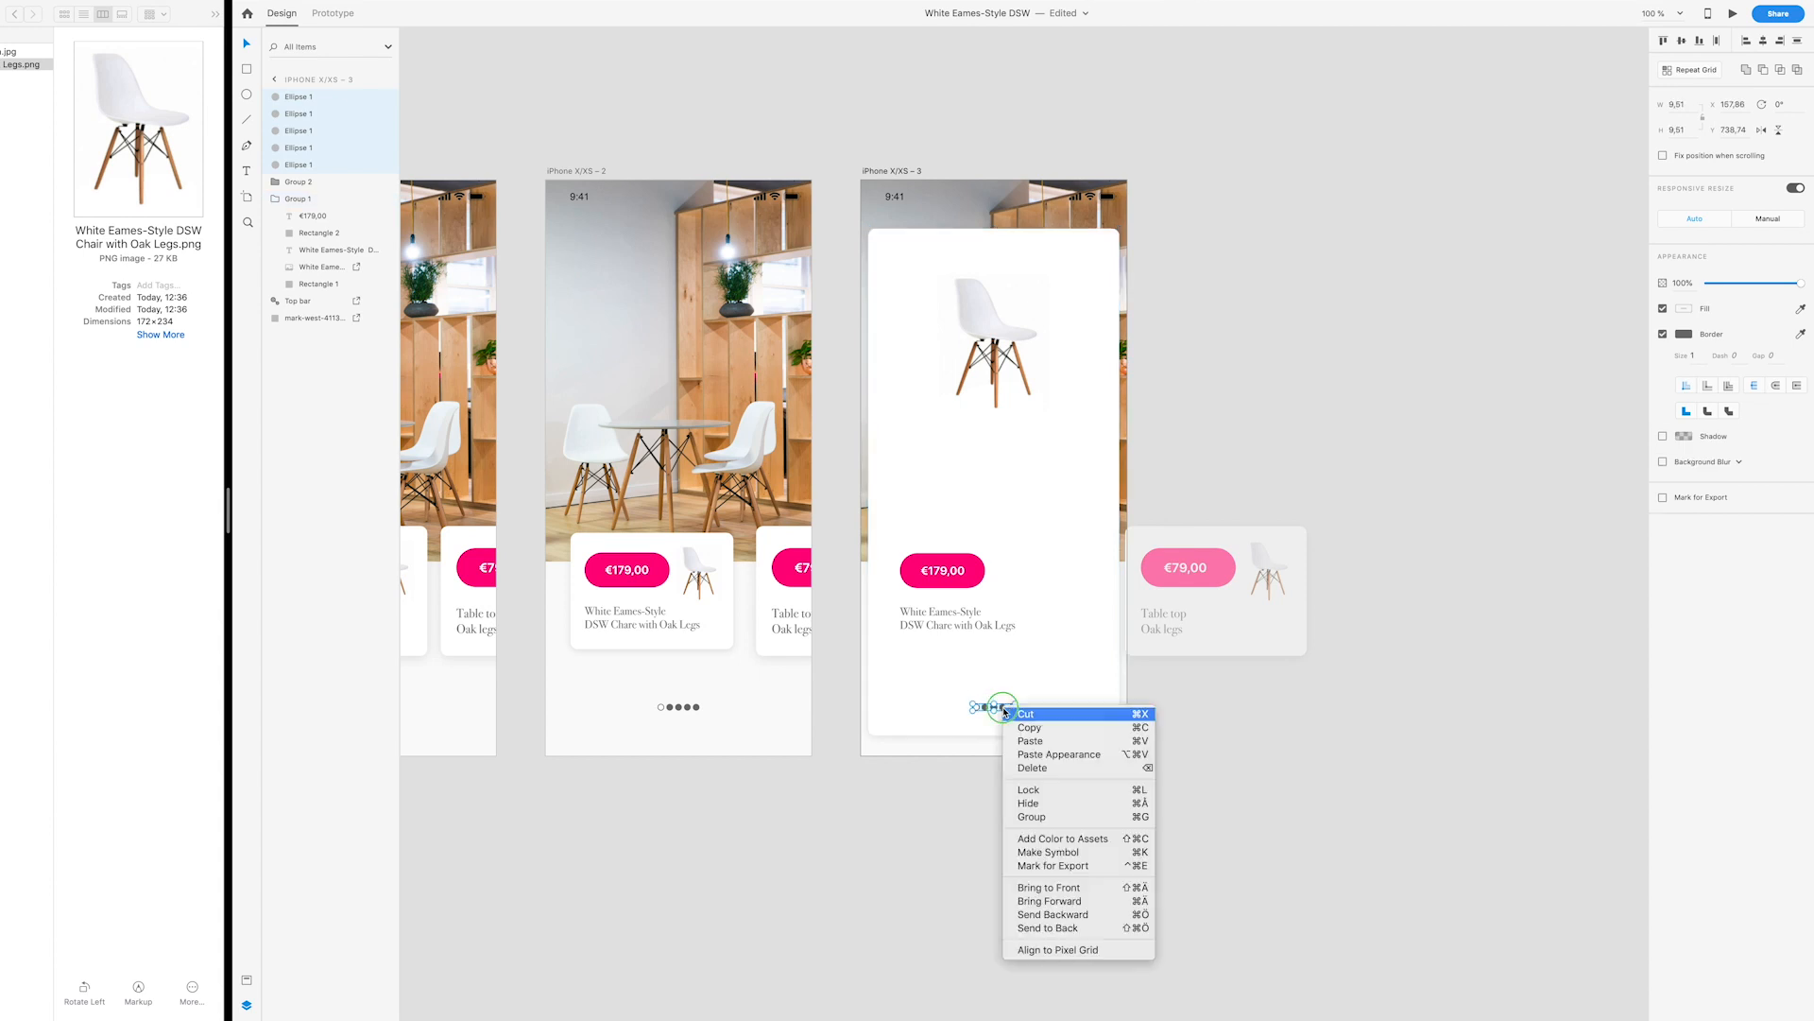
click(1078, 929)
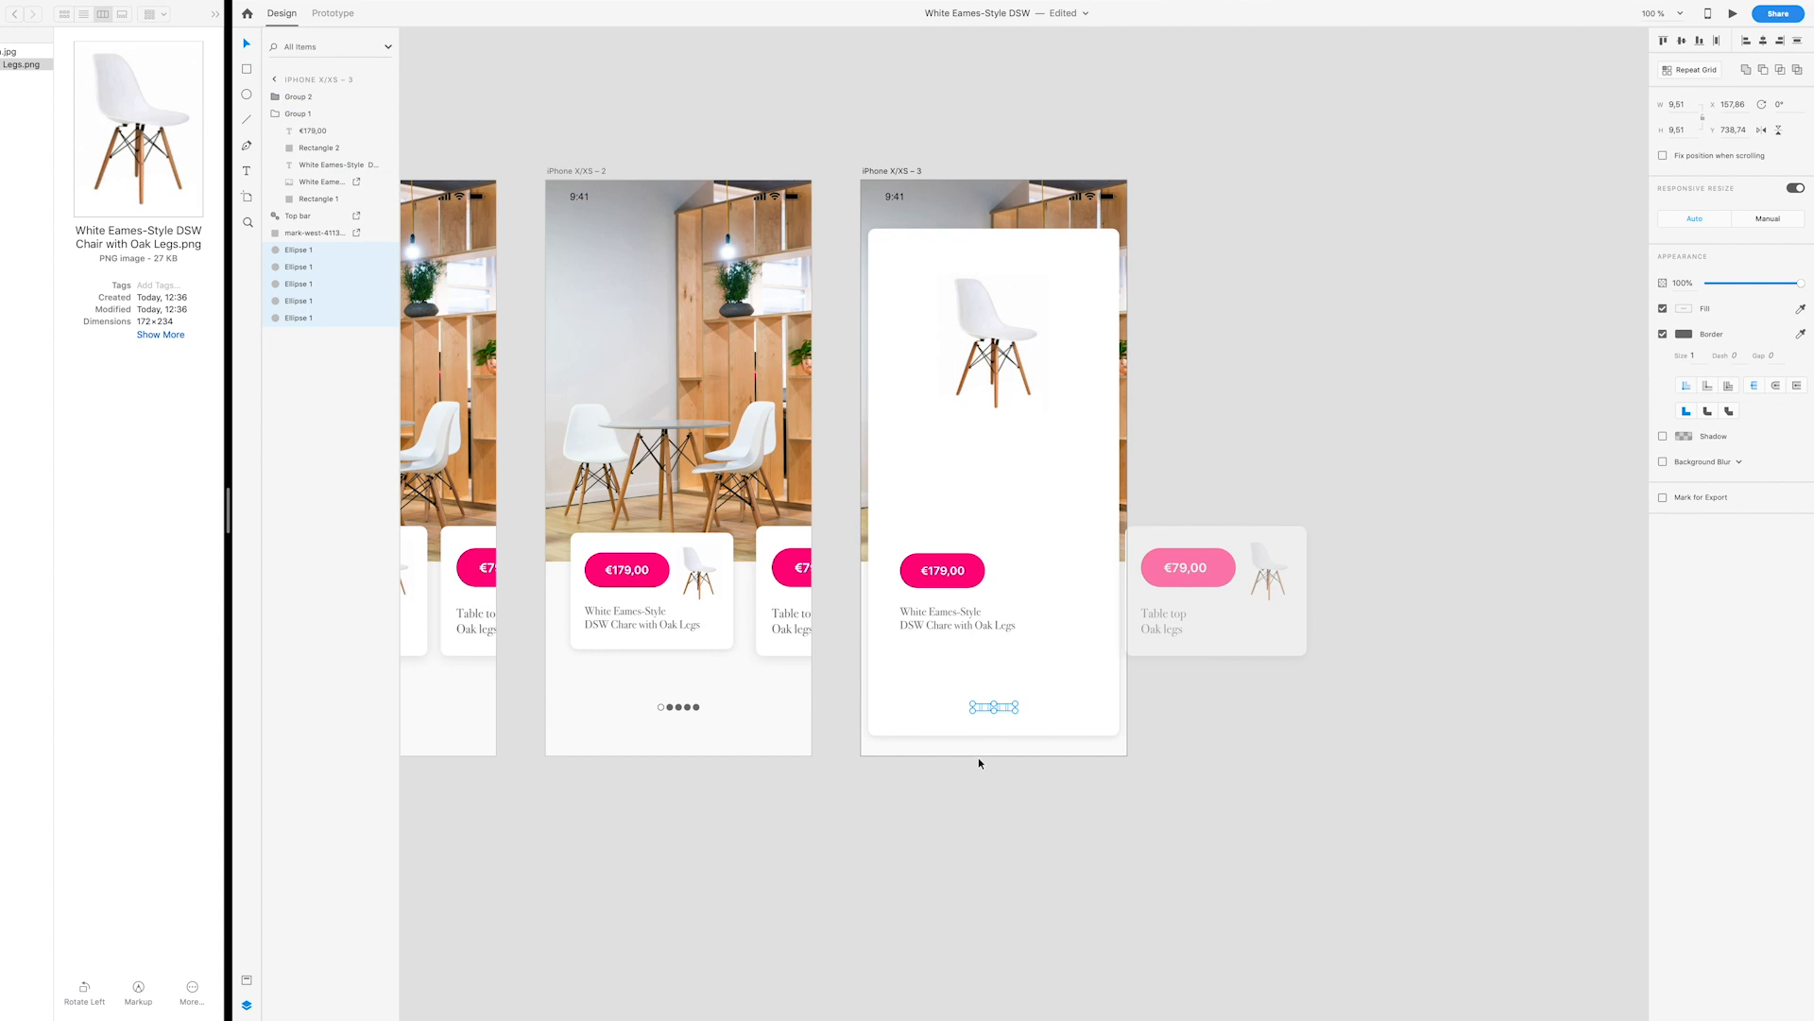
click(1001, 776)
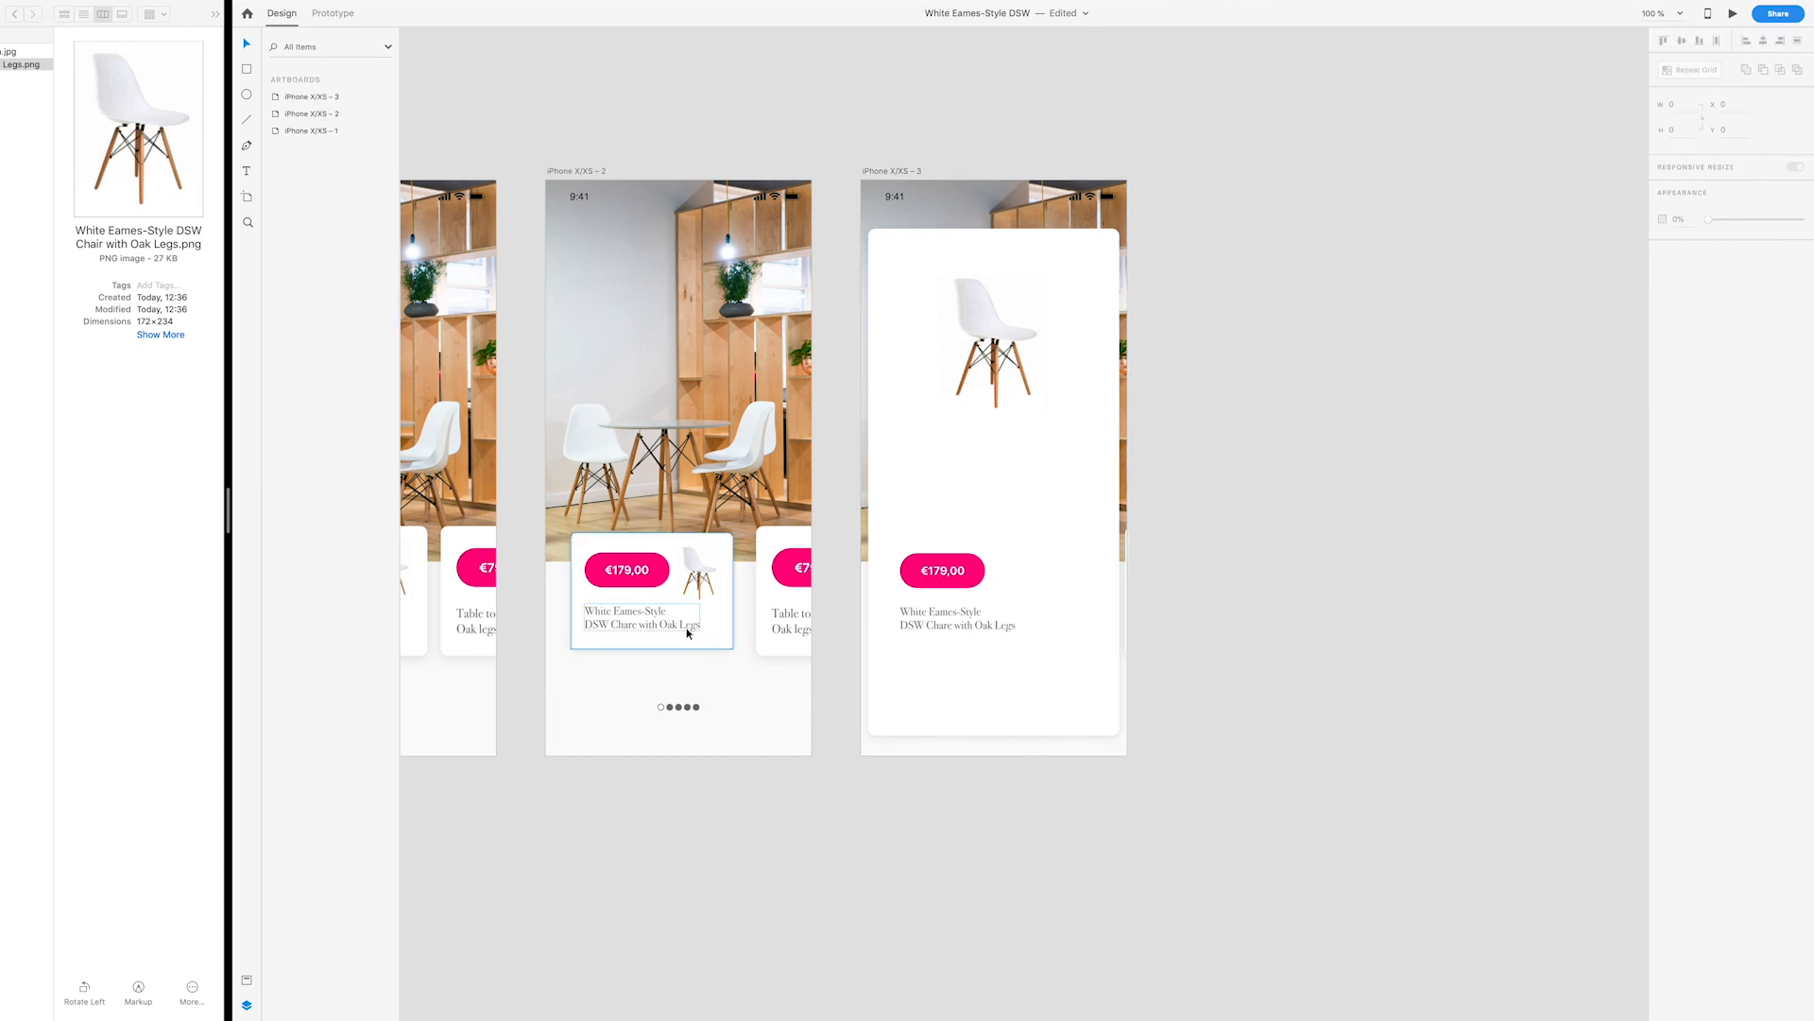
Step: Move the product title on the large card up to just below the chair image
double_click(979, 614)
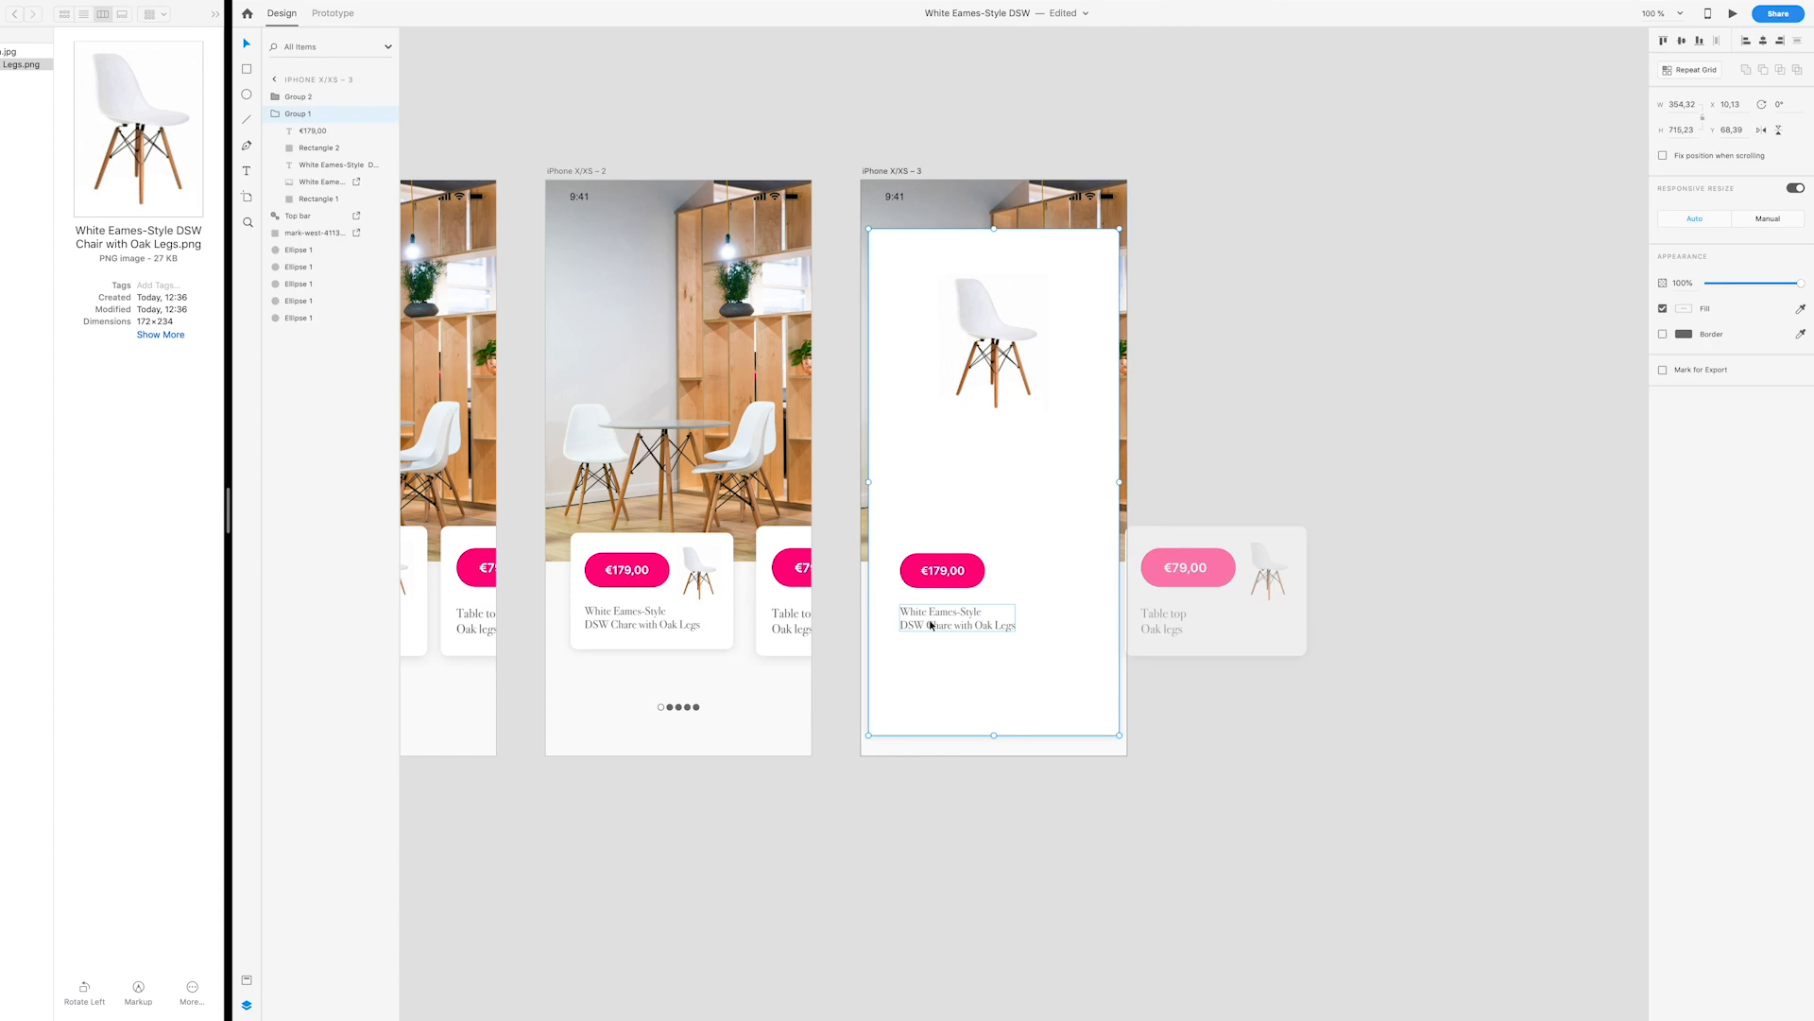
drag(938, 625, 944, 458)
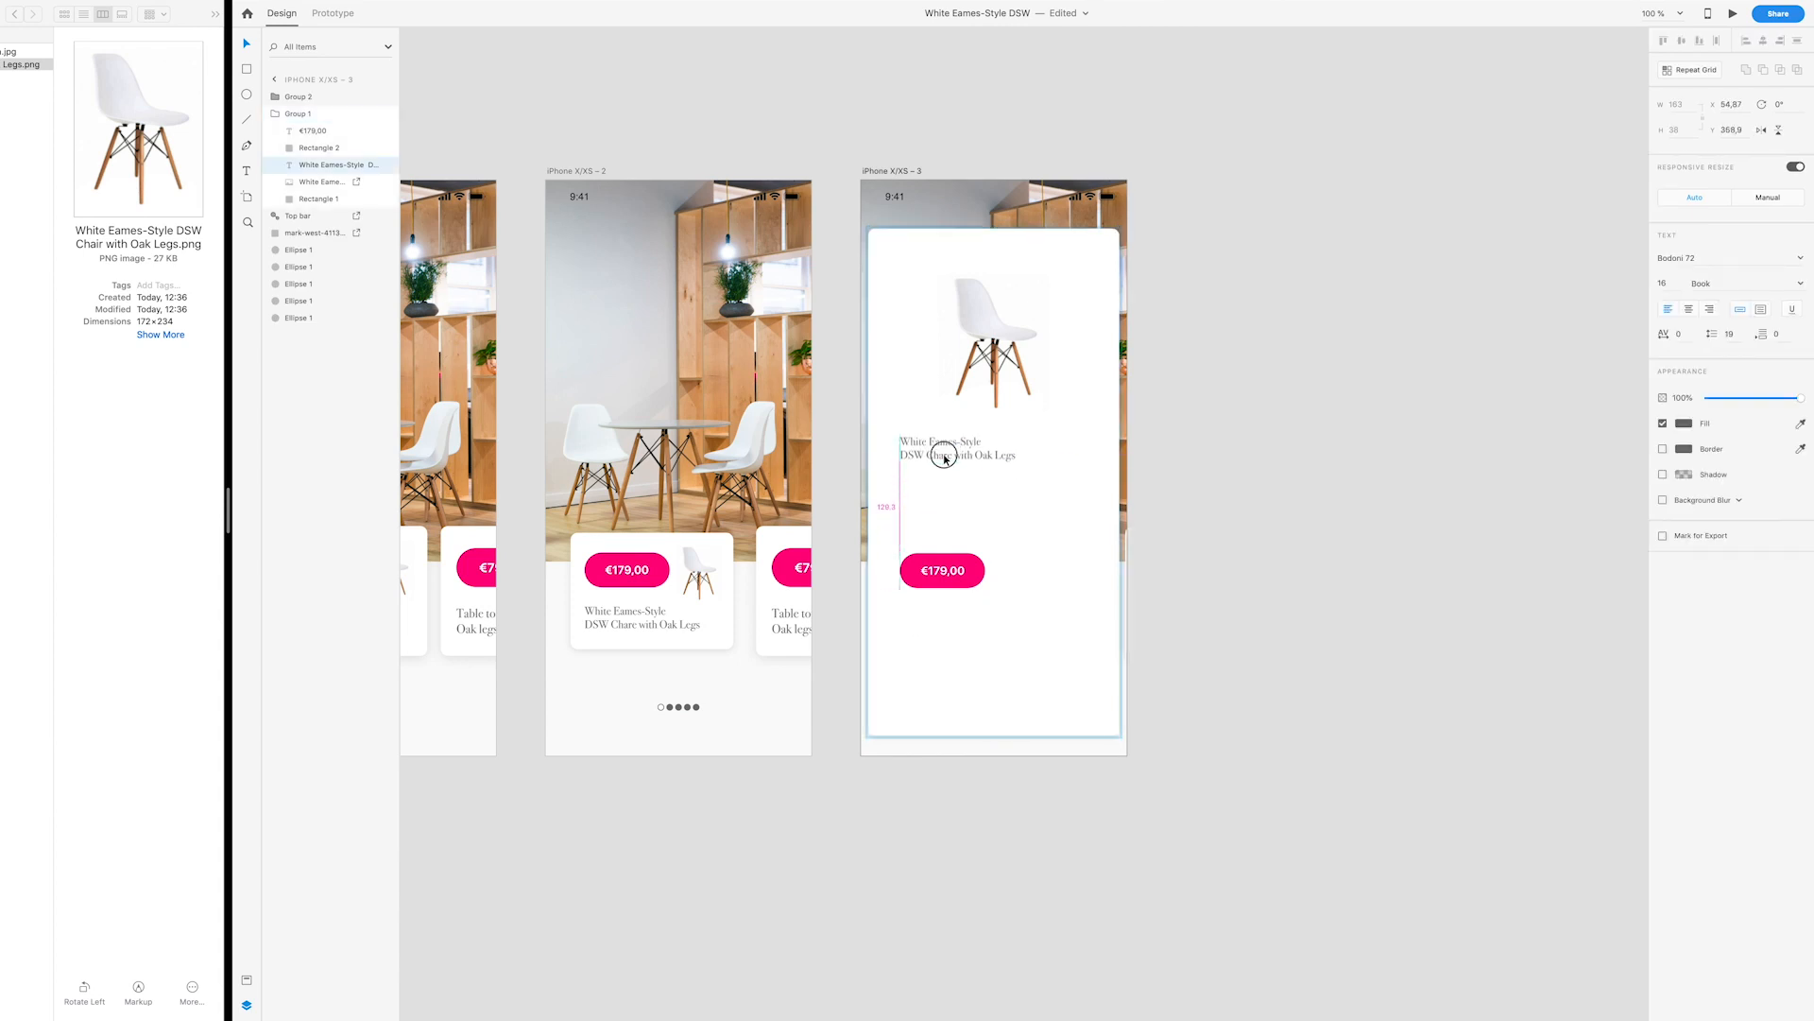
Step: Group the €179,00 text with its pink pill on the third artboard and likewise on the second
click(956, 573)
shift+click(978, 583)
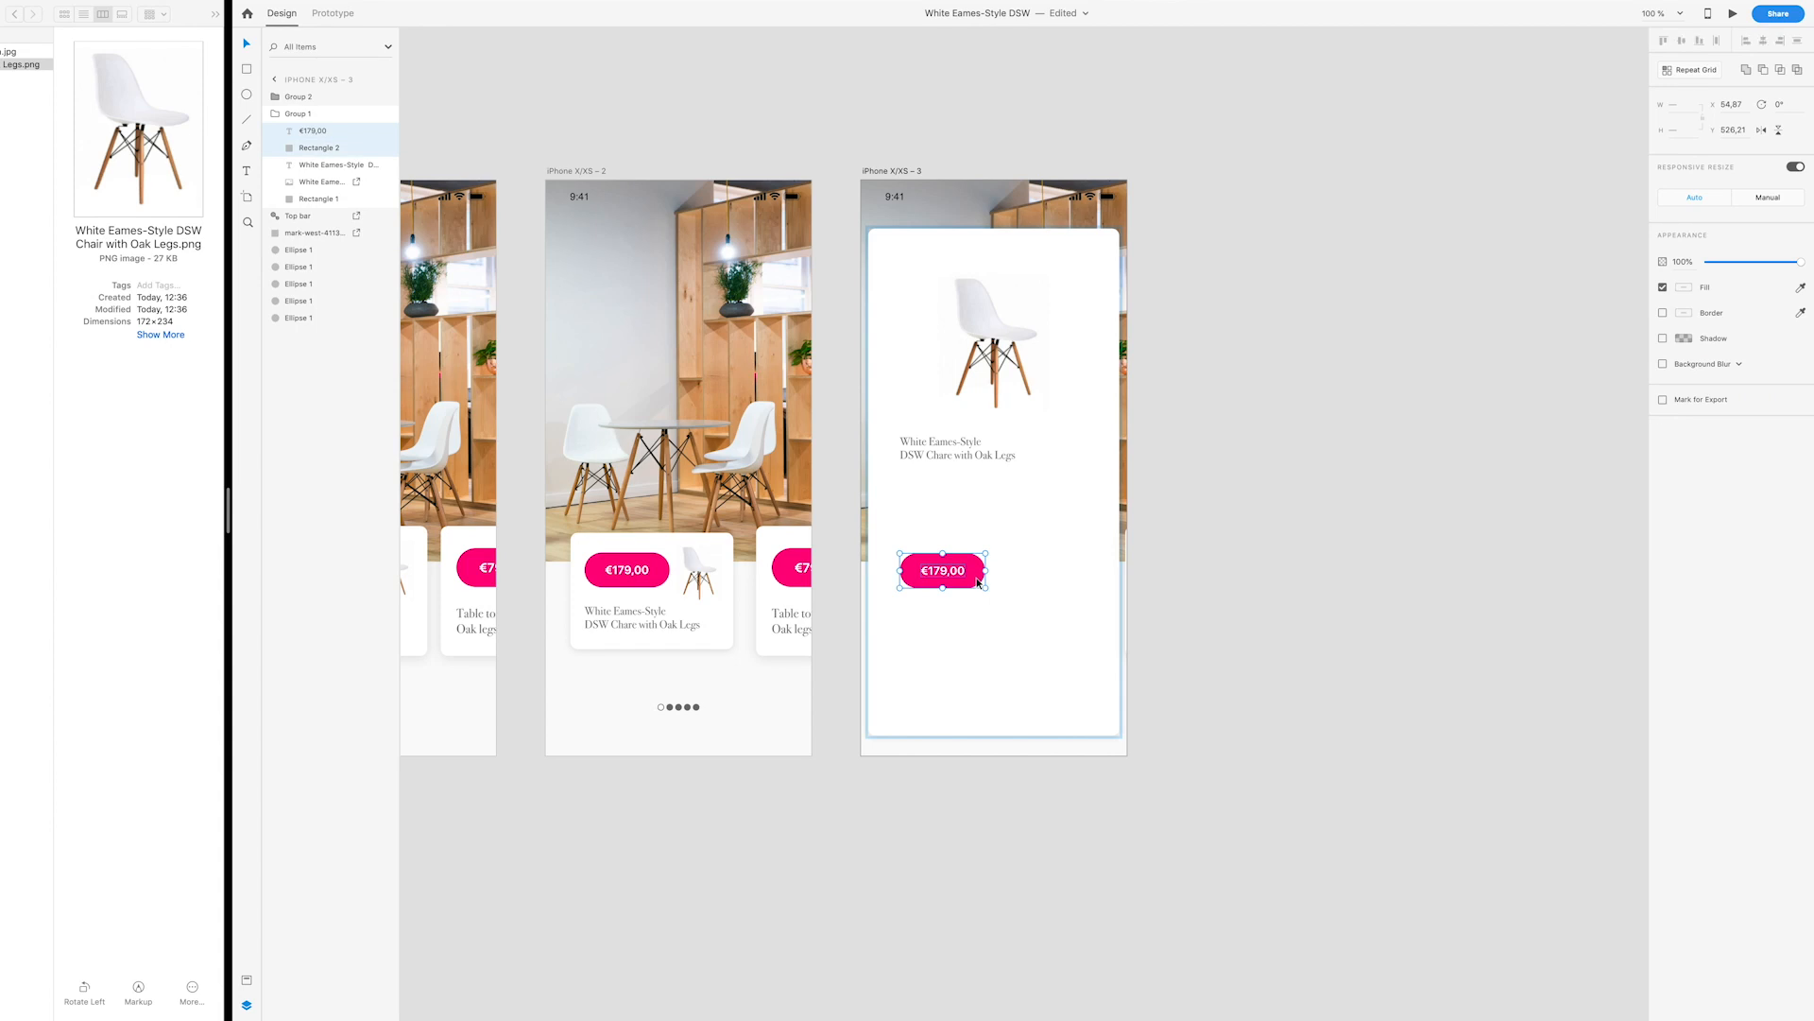
key(super+g)
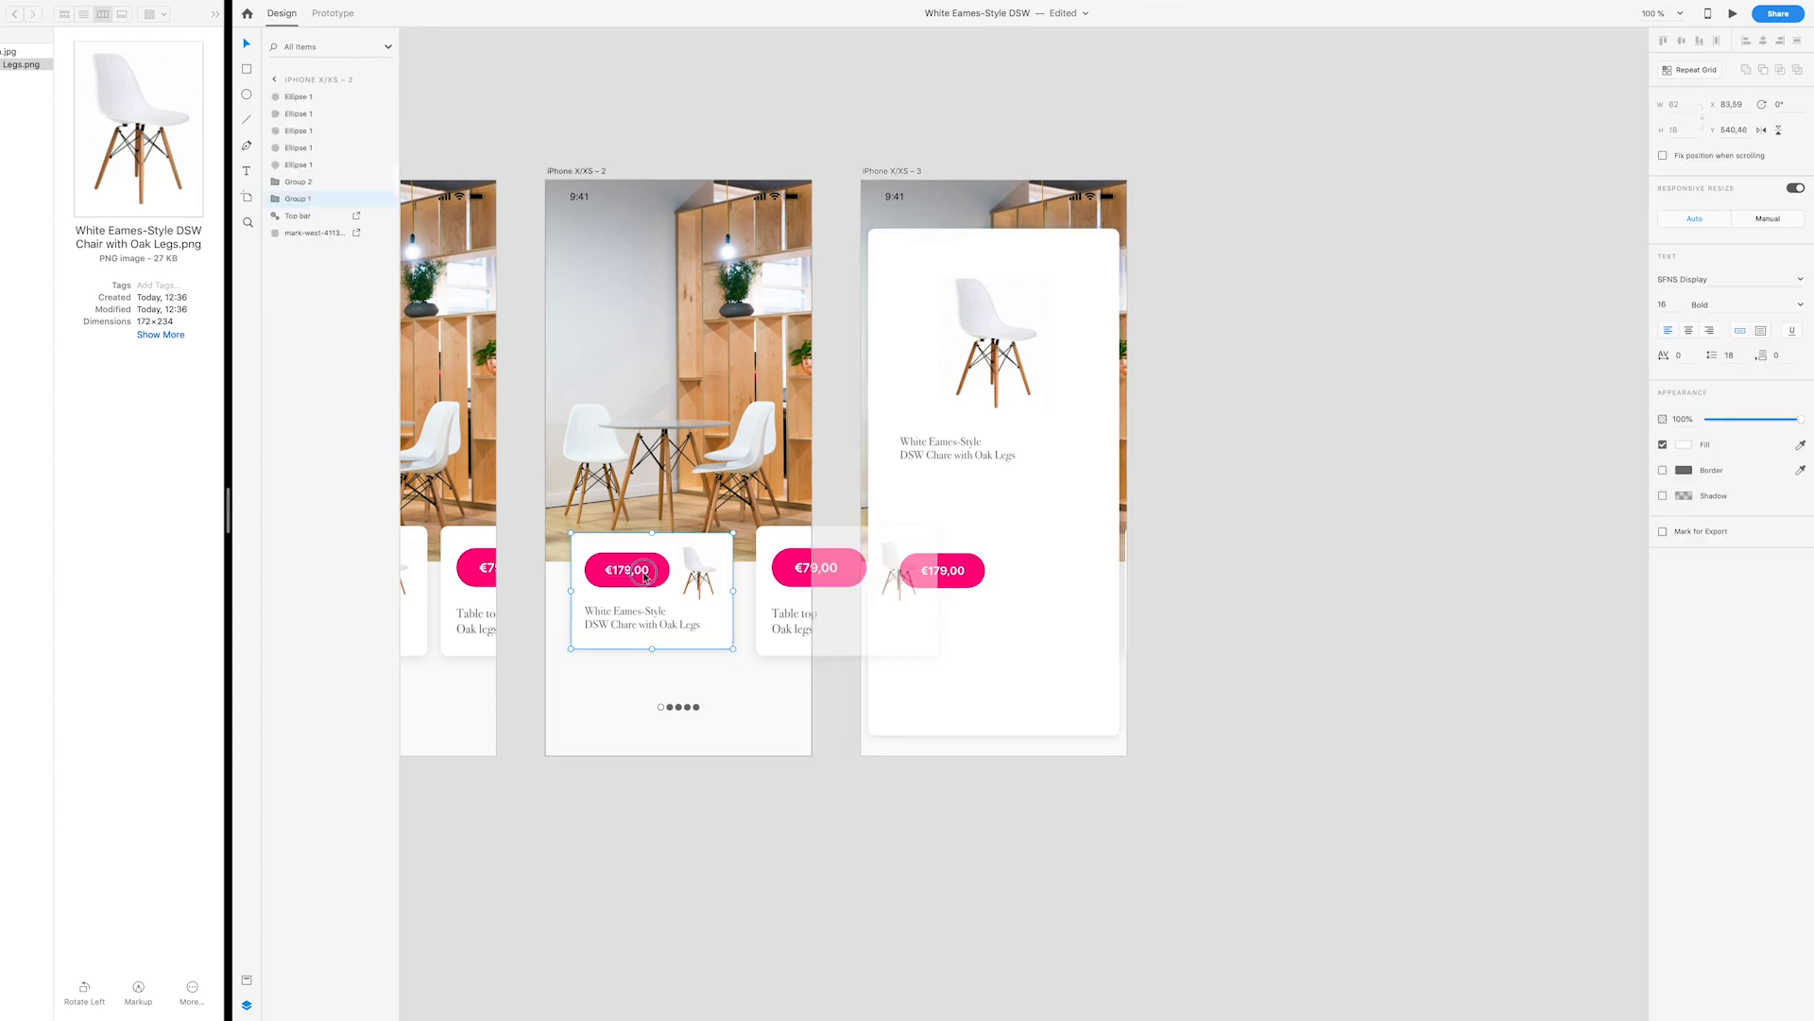
double_click(635, 572)
key(super+g)
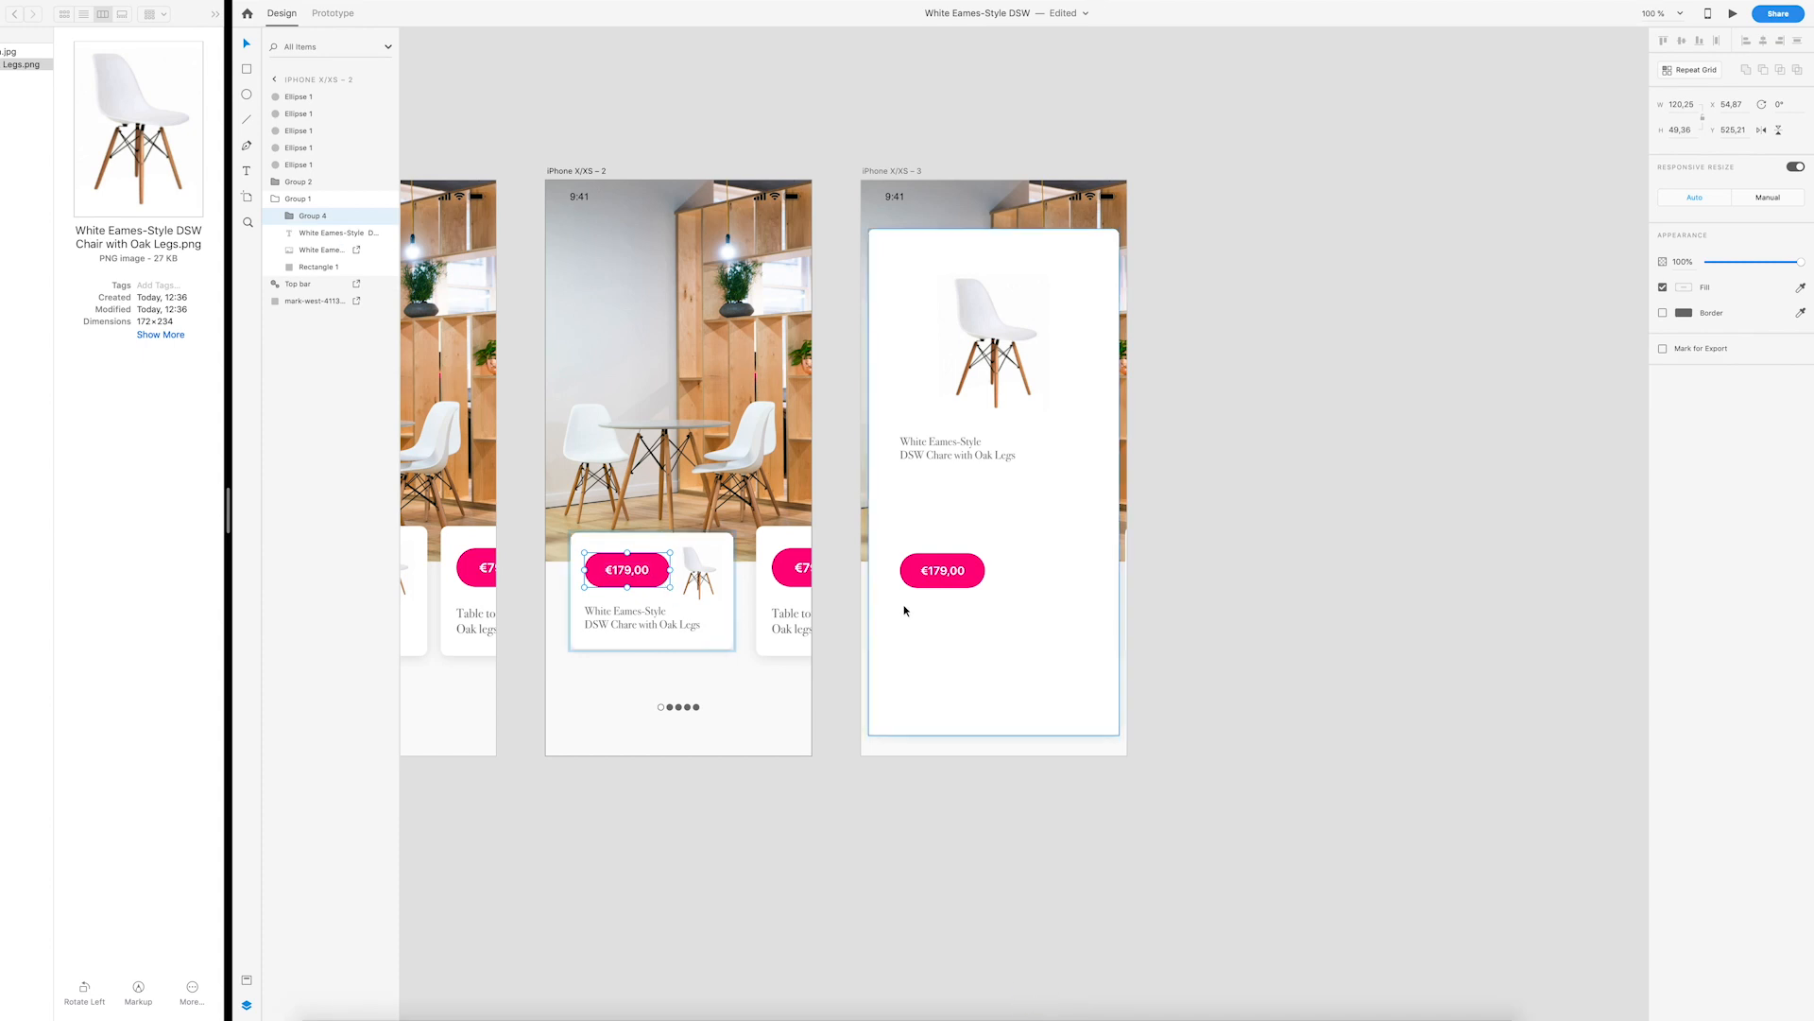
Step: Move the €179,00 price group to the lower right corner of the large card
drag(949, 583, 1002, 638)
key(super+z)
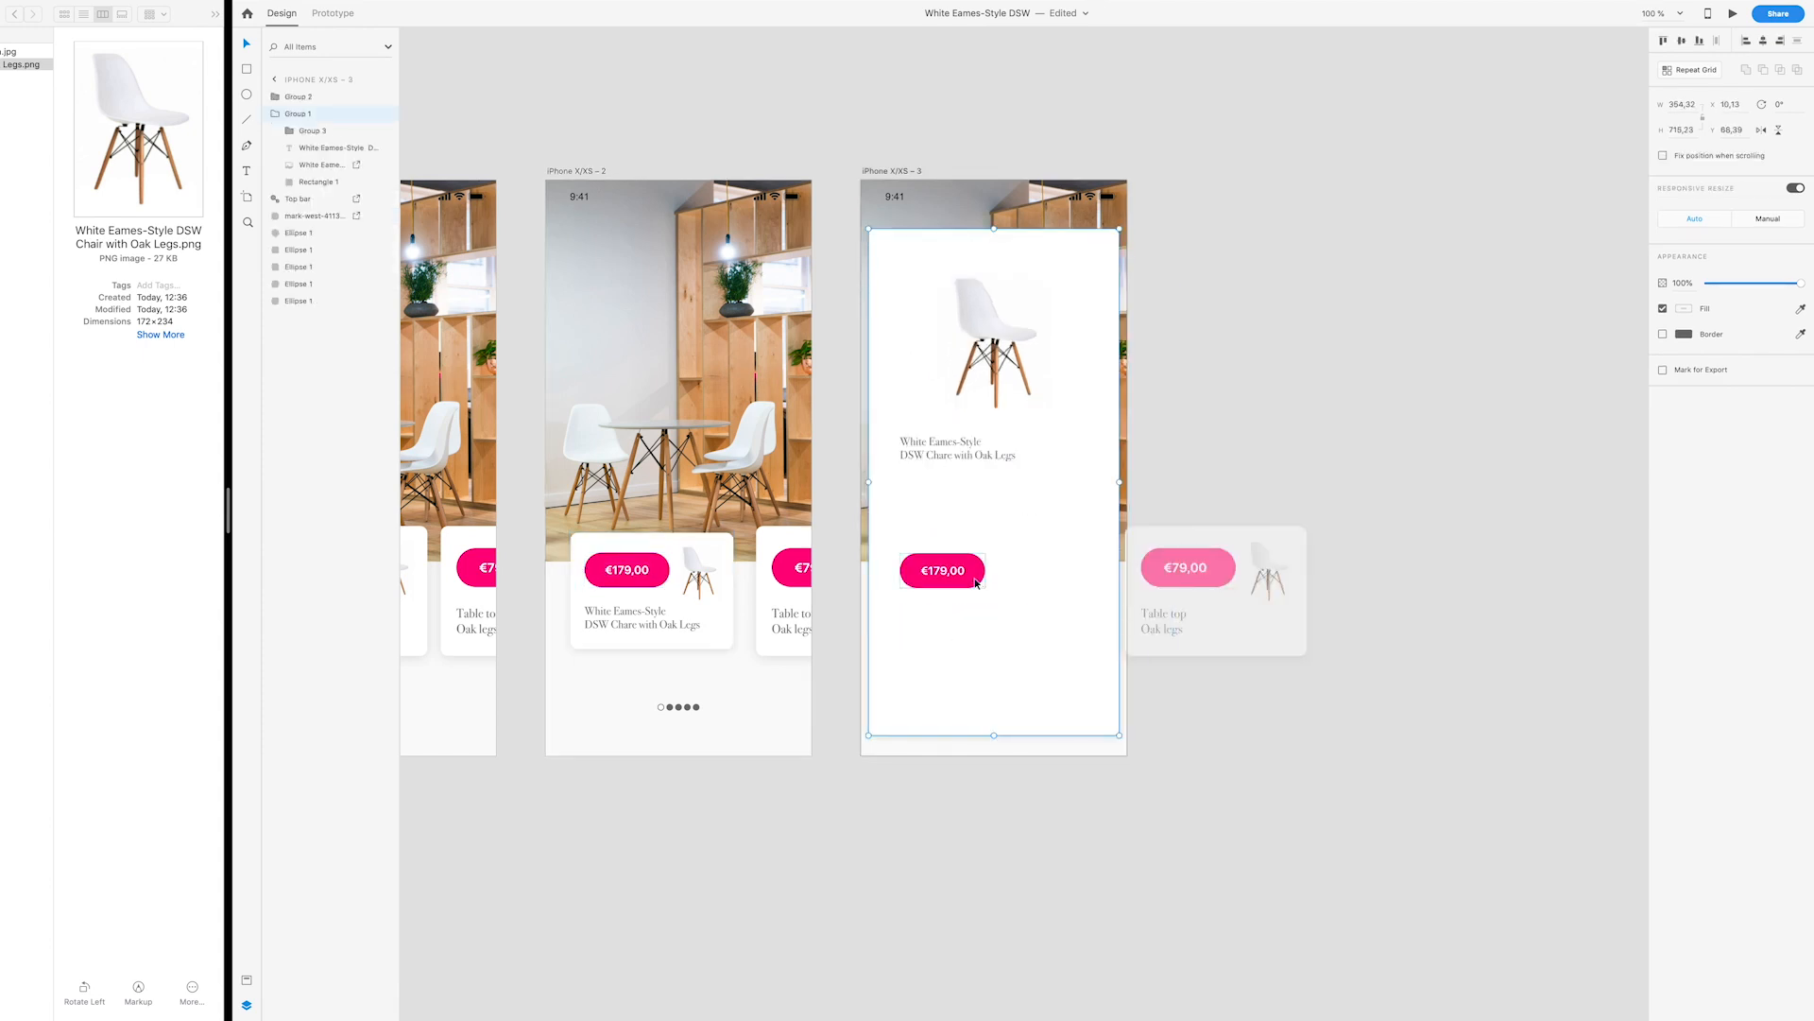
double_click(969, 579)
drag(969, 580, 1087, 708)
Step: Set the large card's product title to font size 30 and reposition it at about X 34, Y 354
click(957, 452)
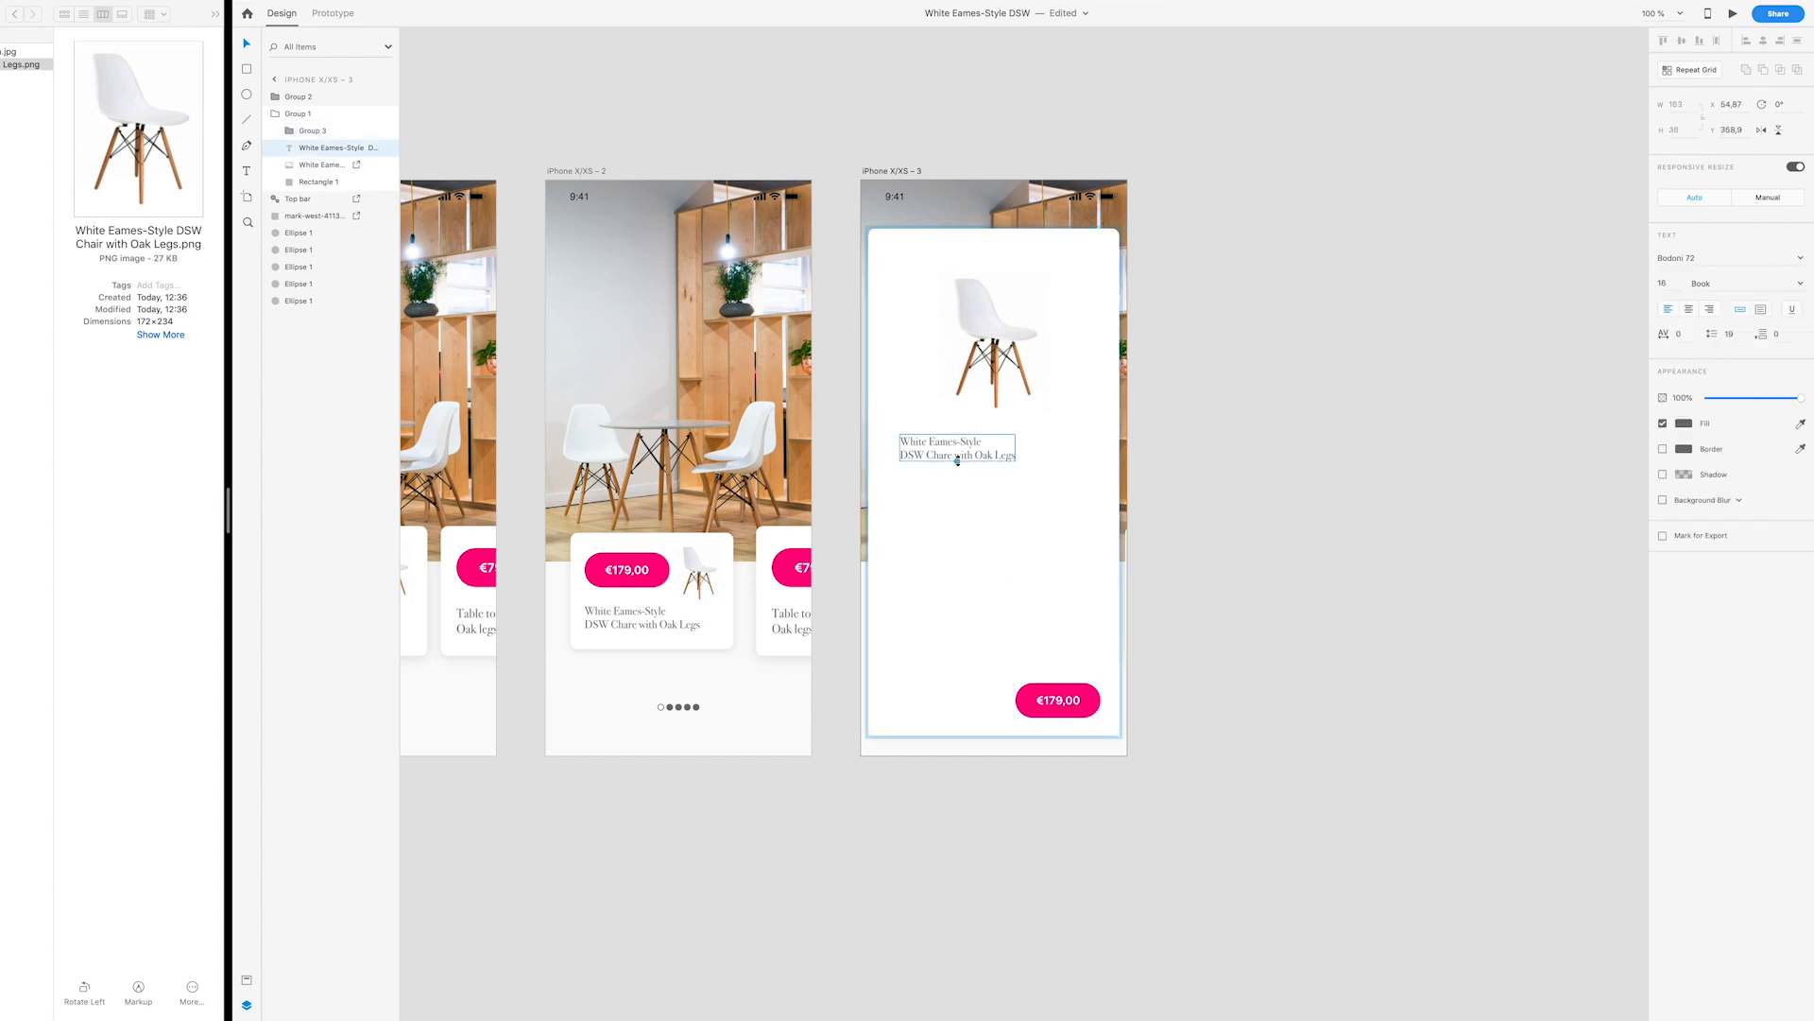
click(1663, 283)
text(20)
key(Return)
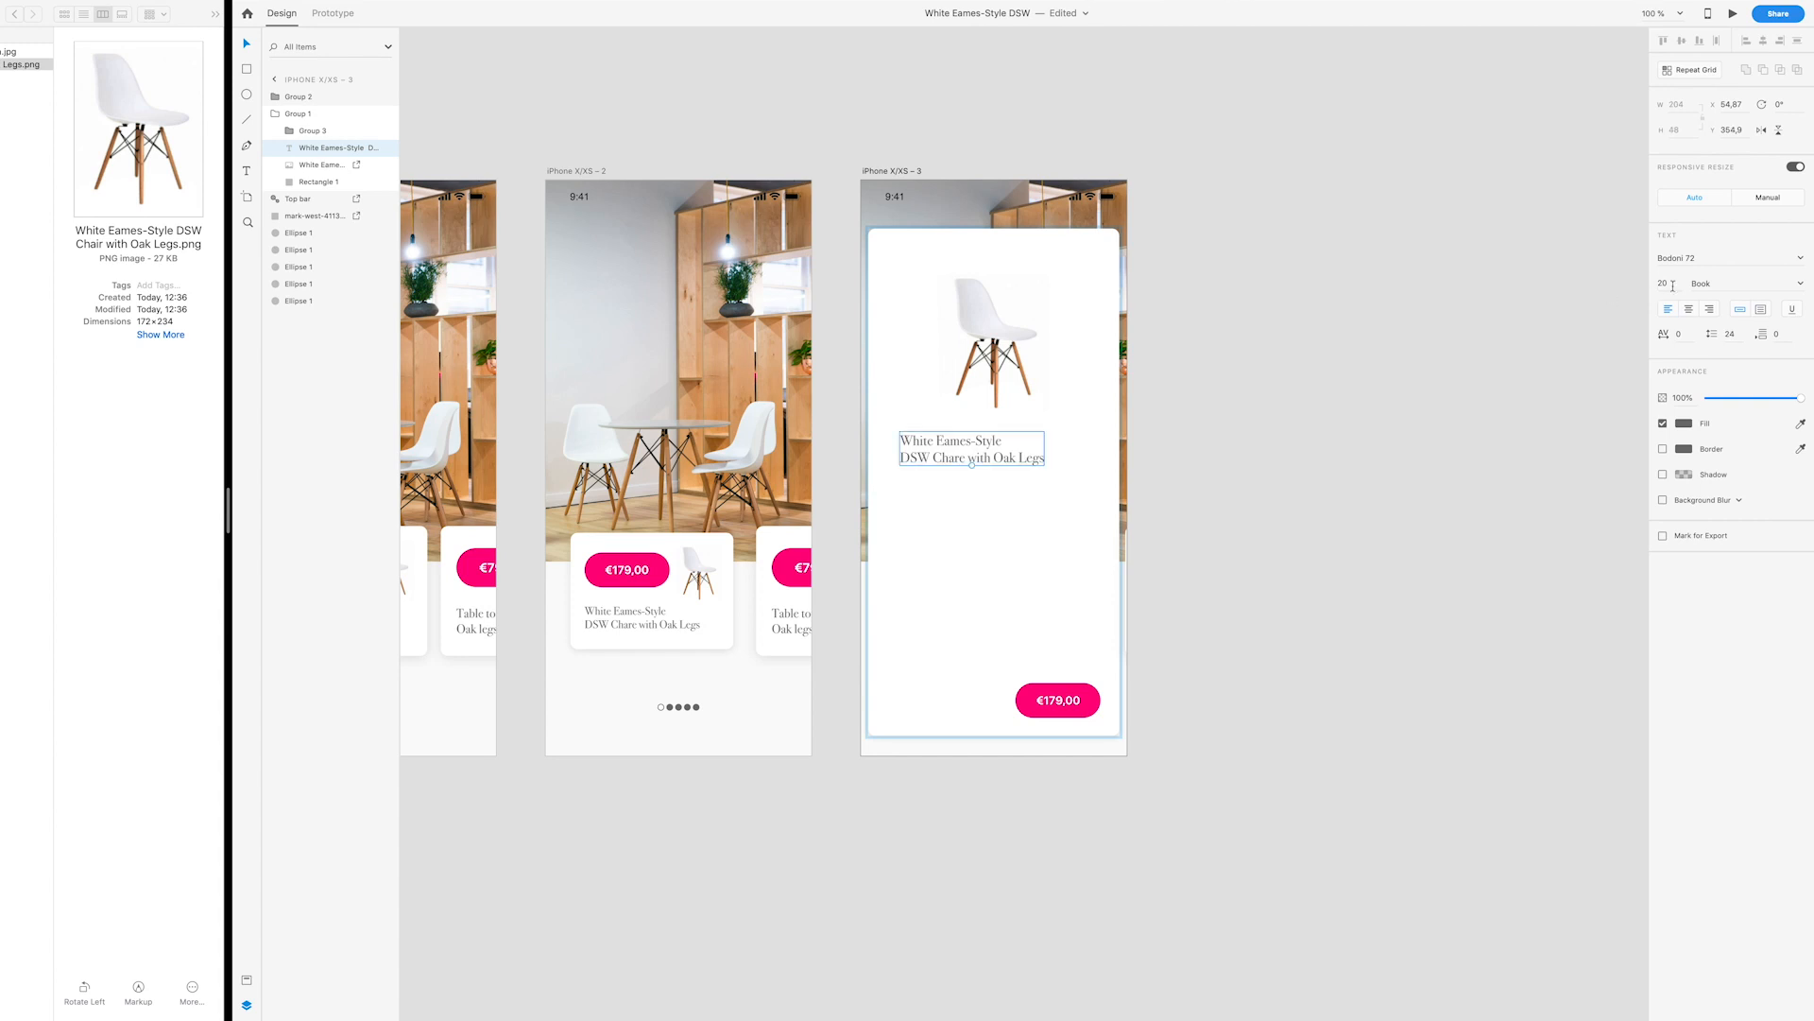
click(1665, 282)
text(30)
key(Return)
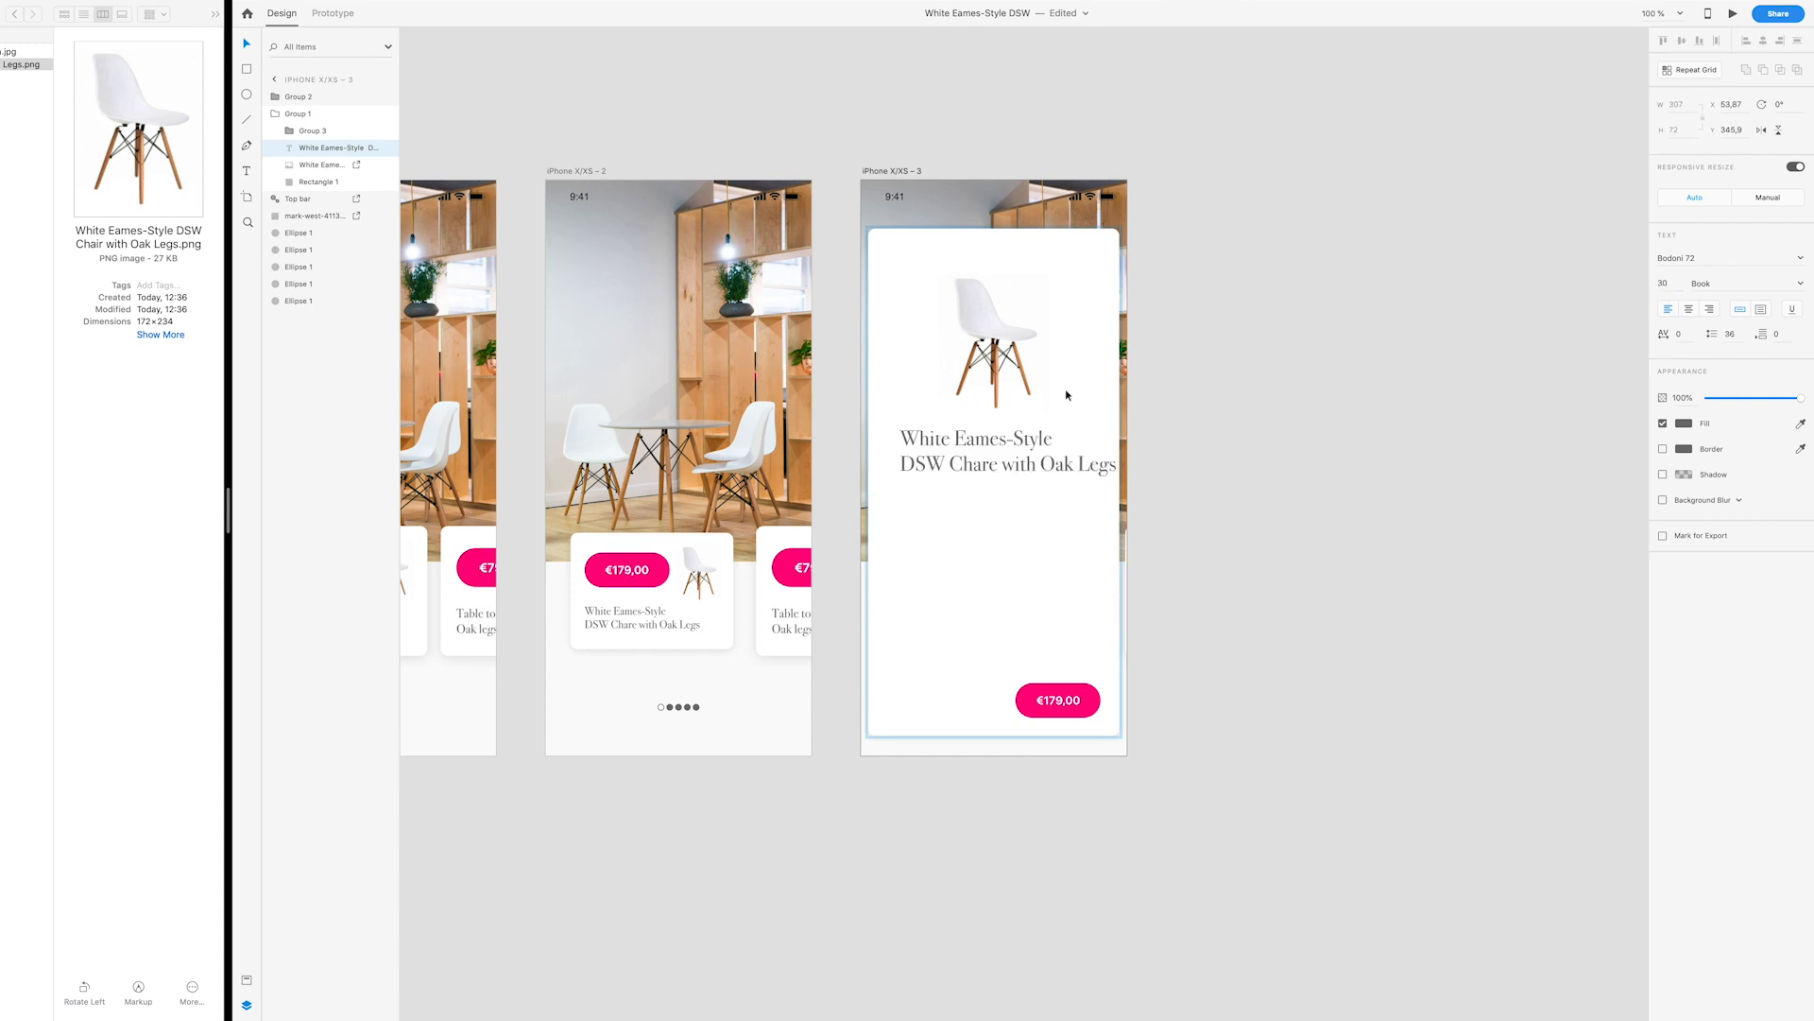
drag(1004, 467, 993, 473)
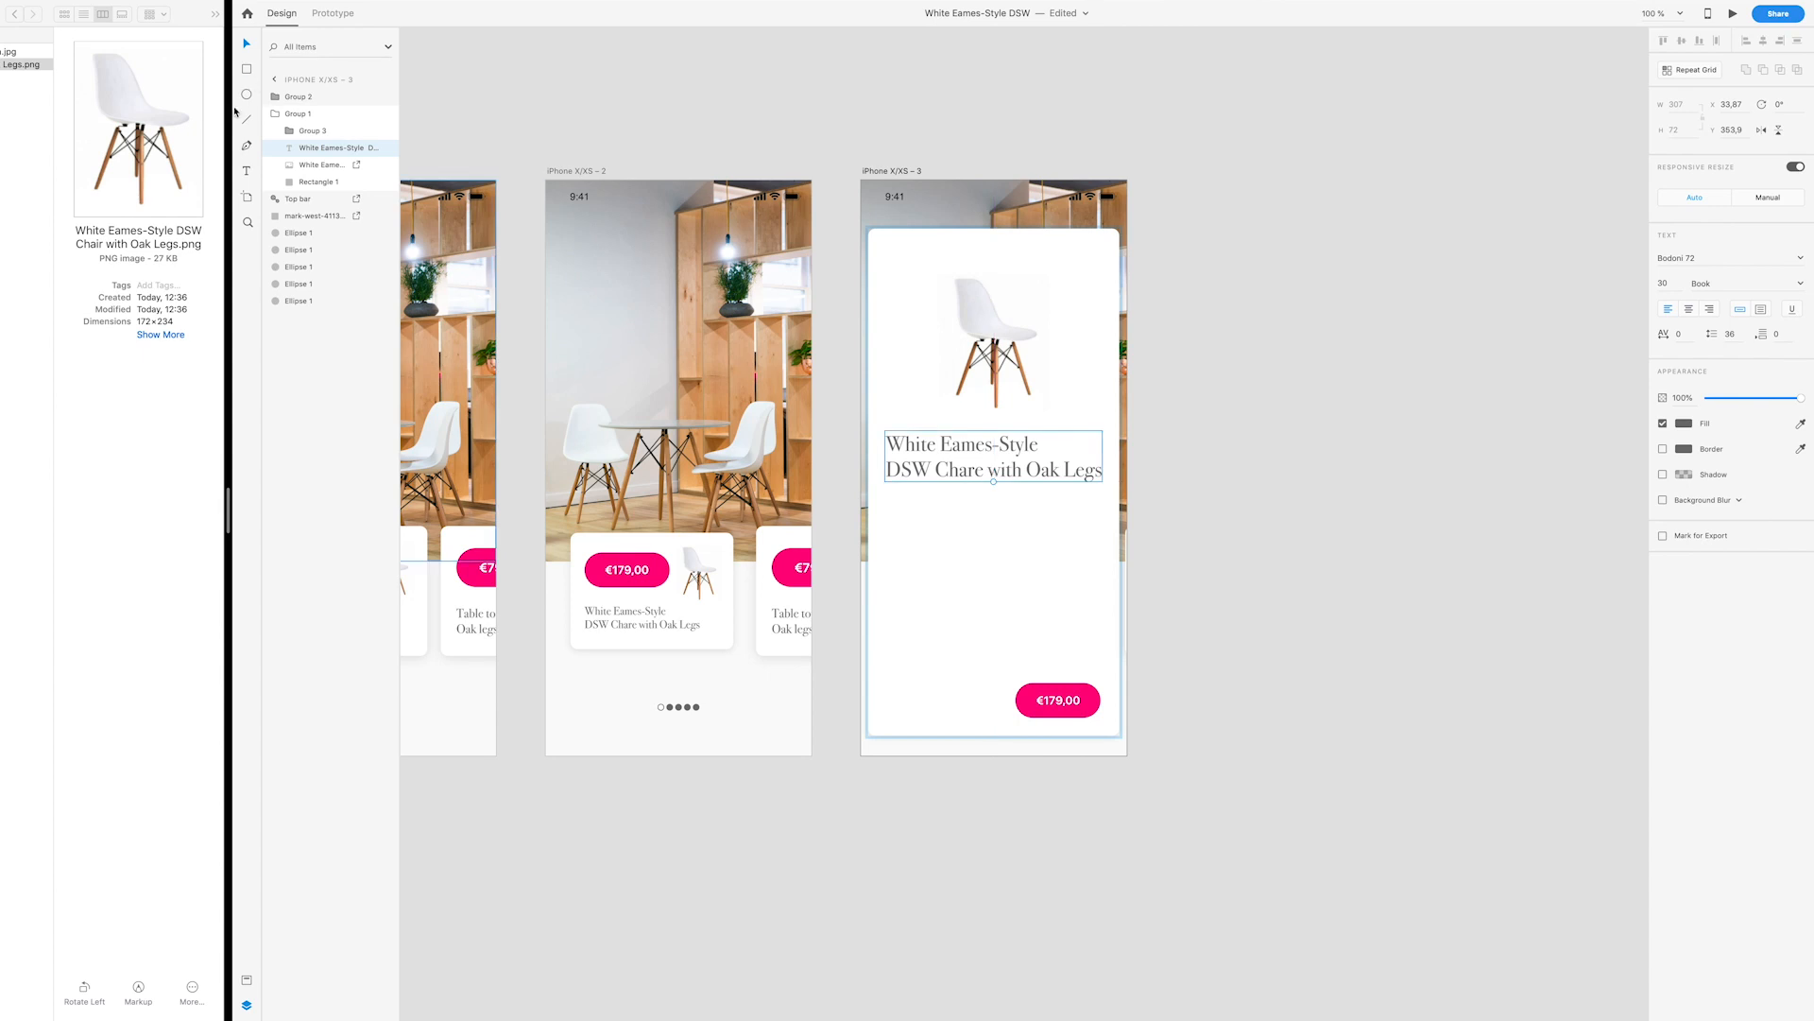
click(247, 172)
drag(887, 499, 1104, 669)
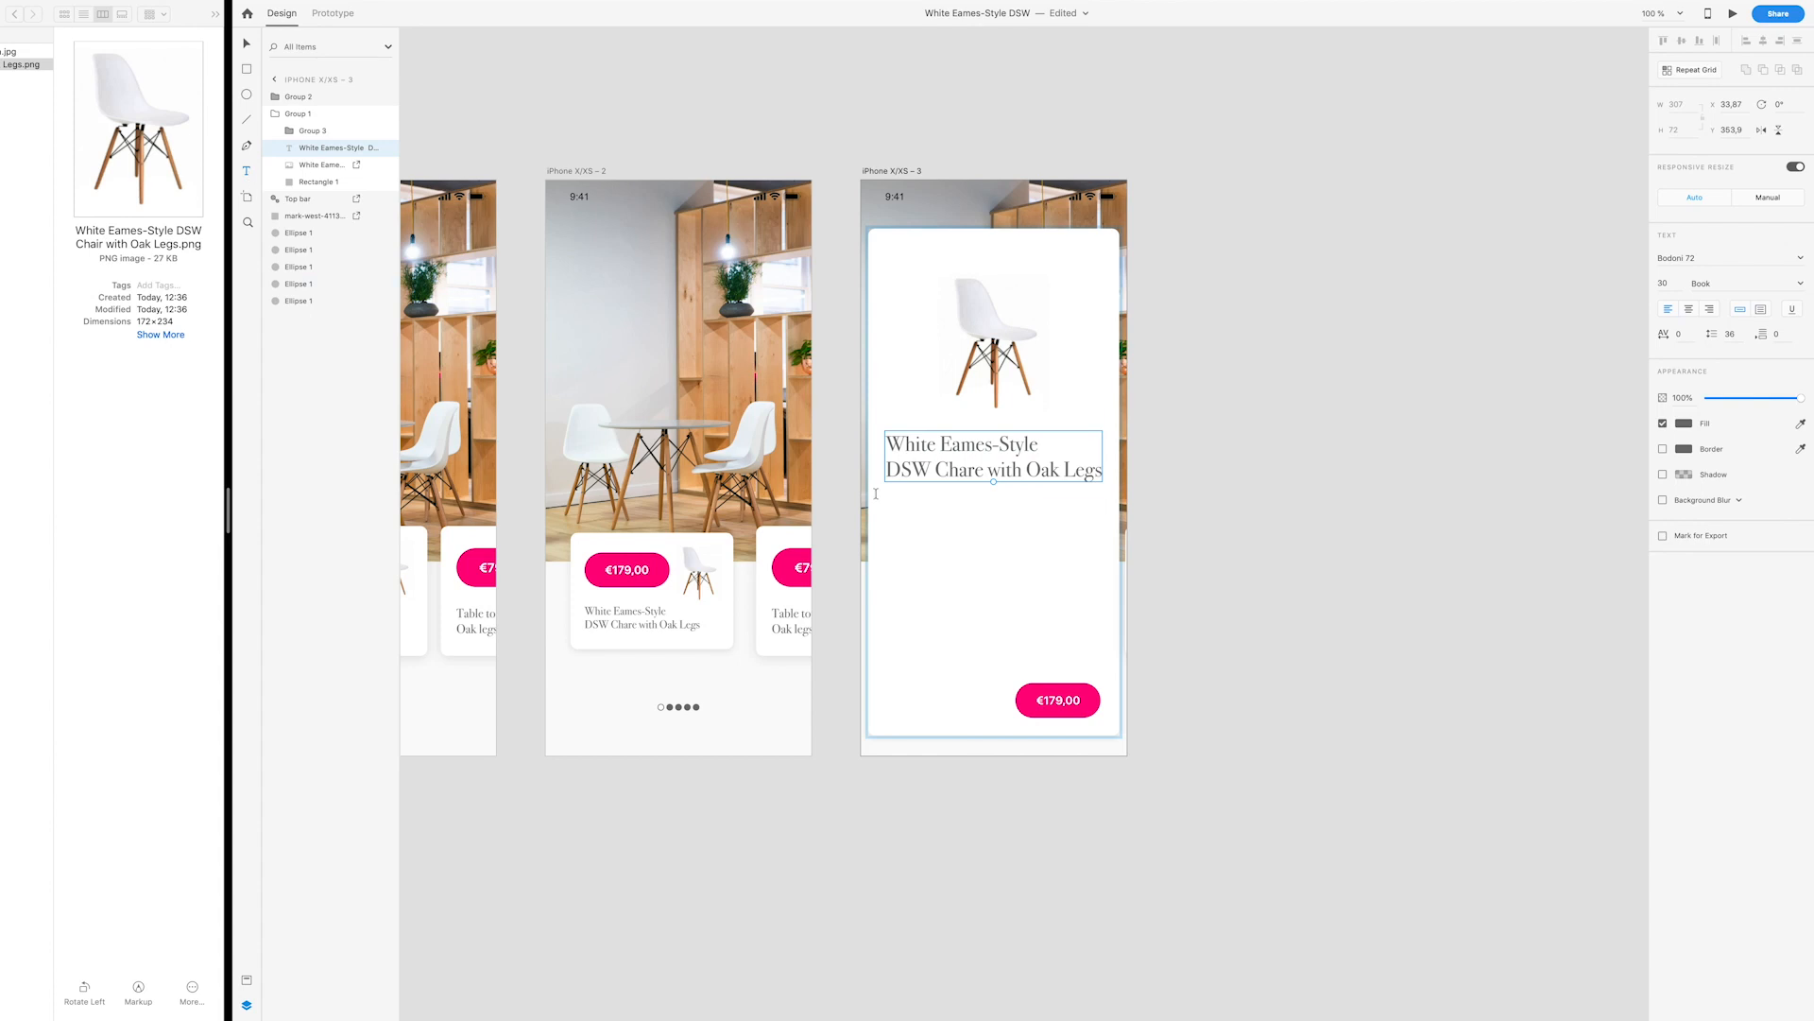
drag(887, 499, 1102, 670)
mouse_move(282, 4)
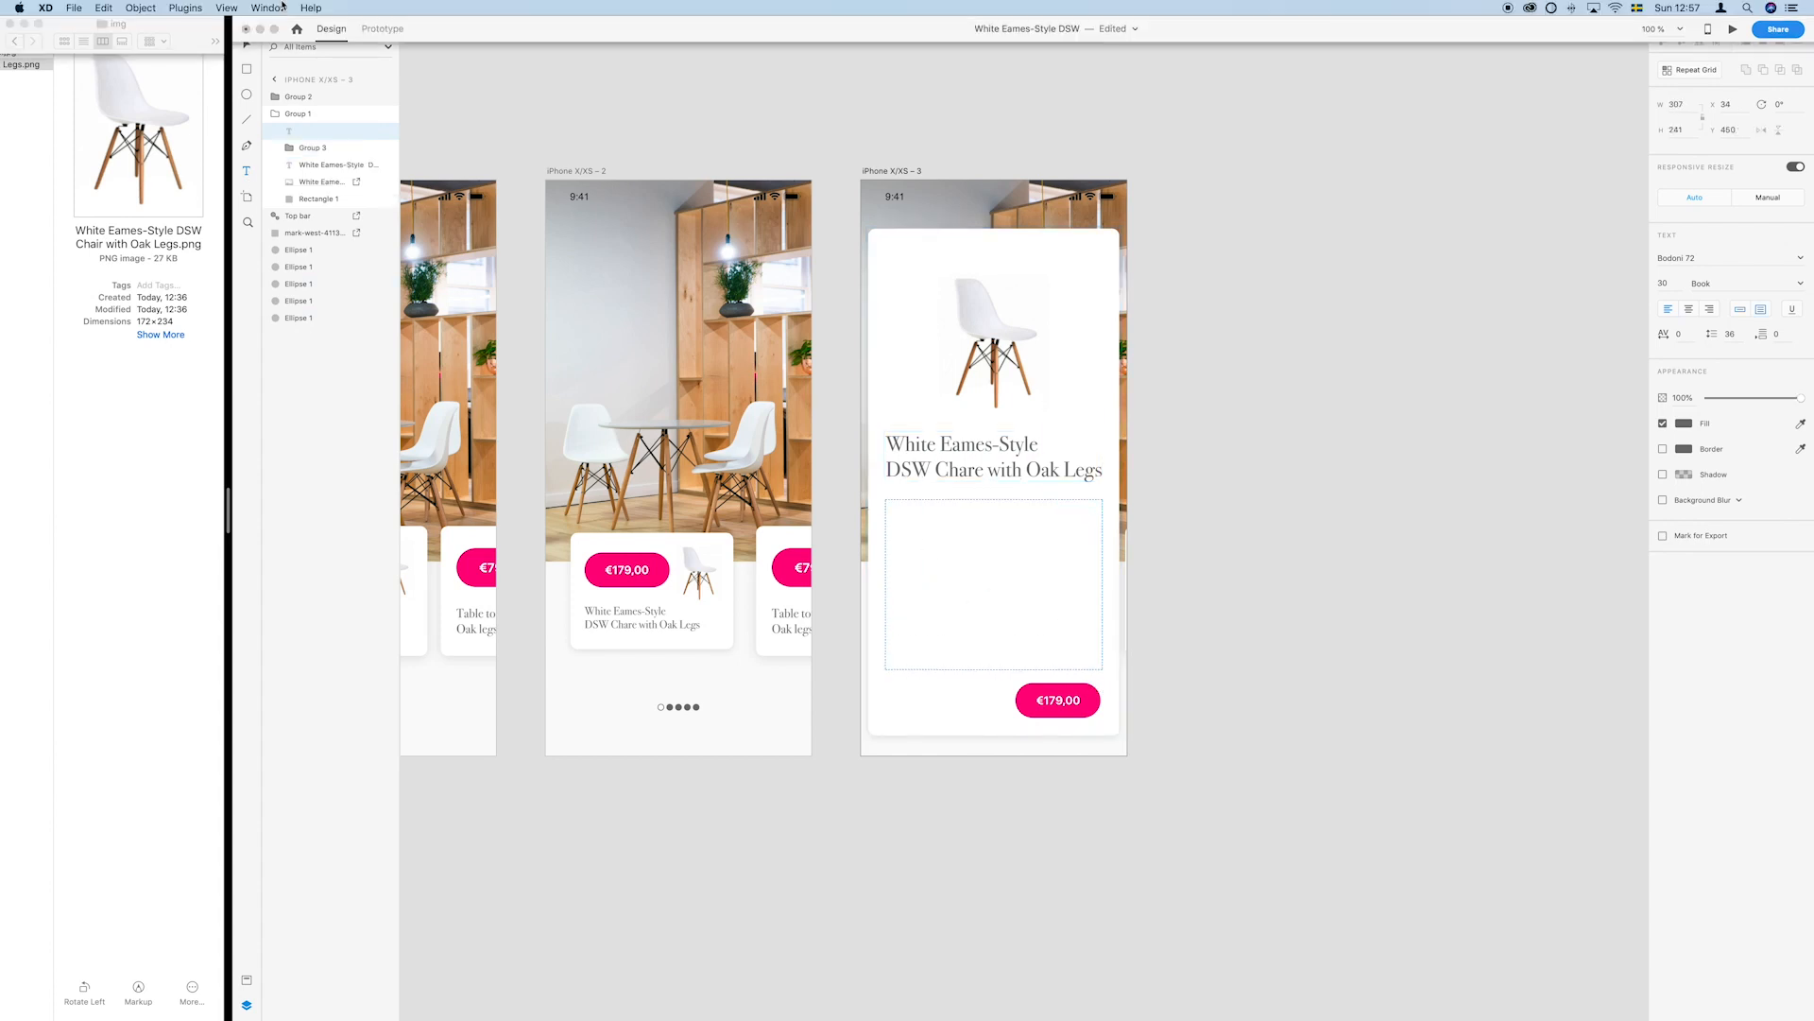
click(185, 8)
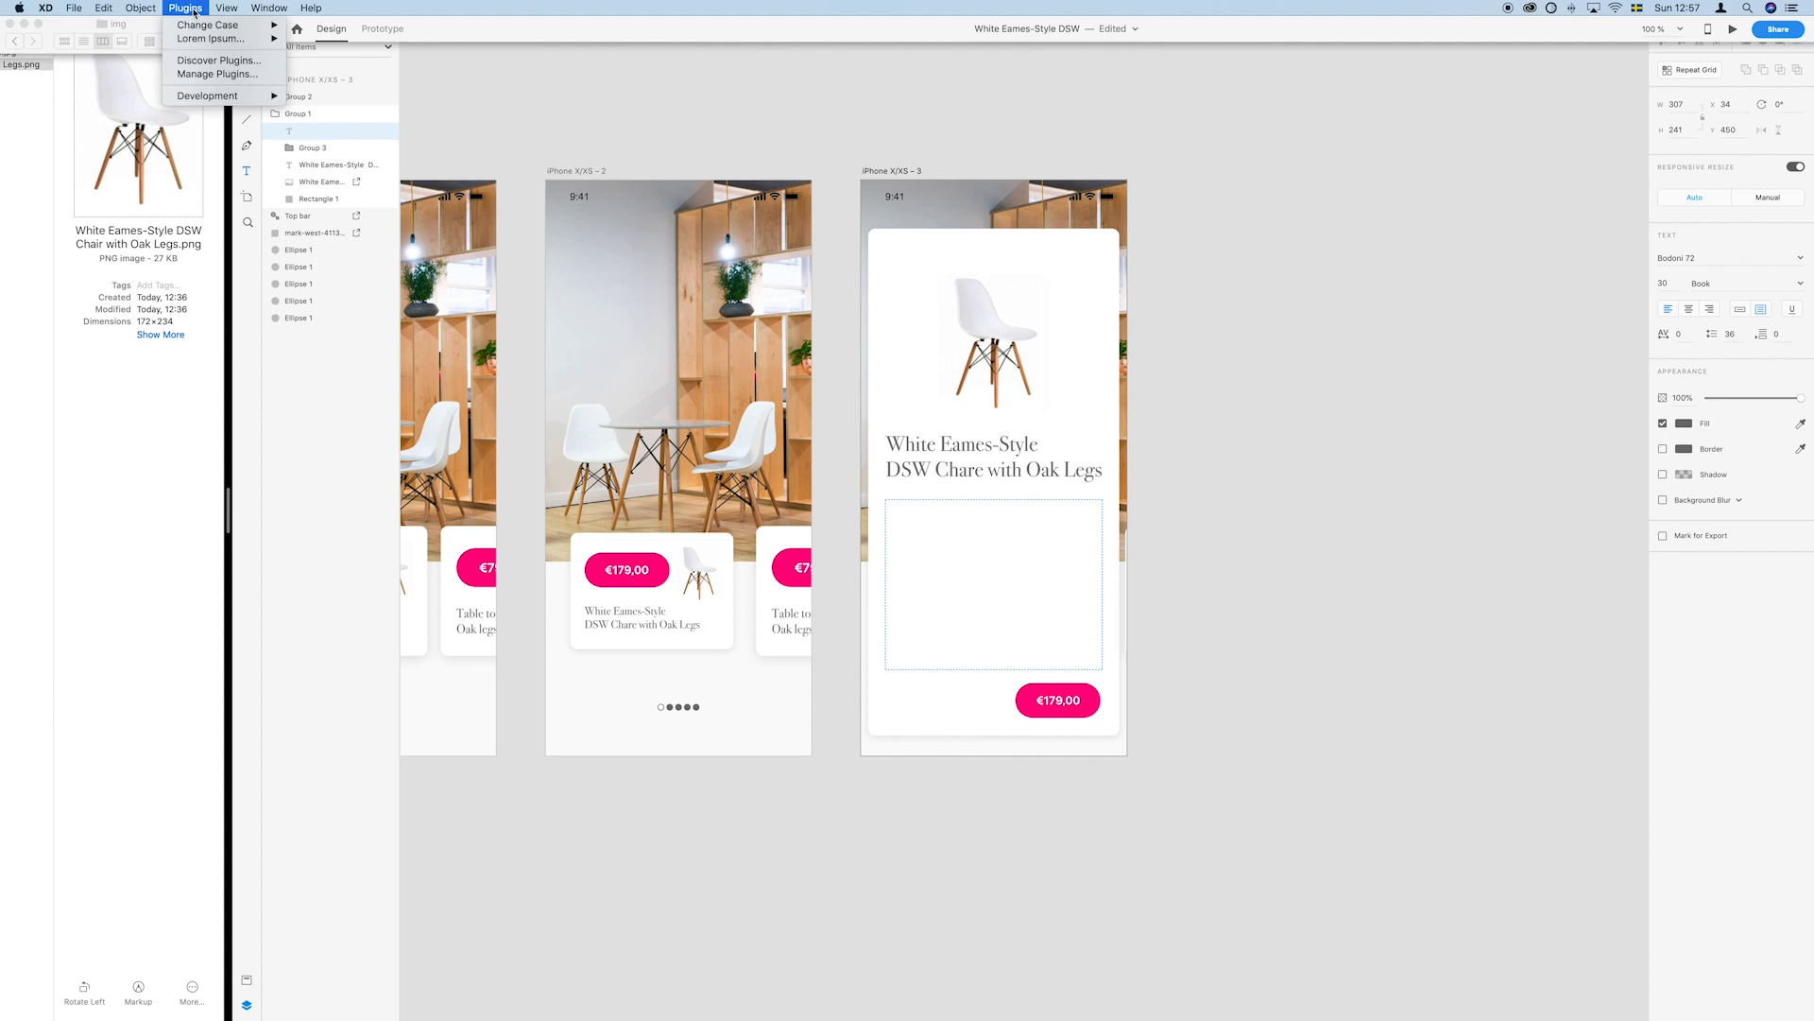
mouse_move(210, 43)
click(1250, 531)
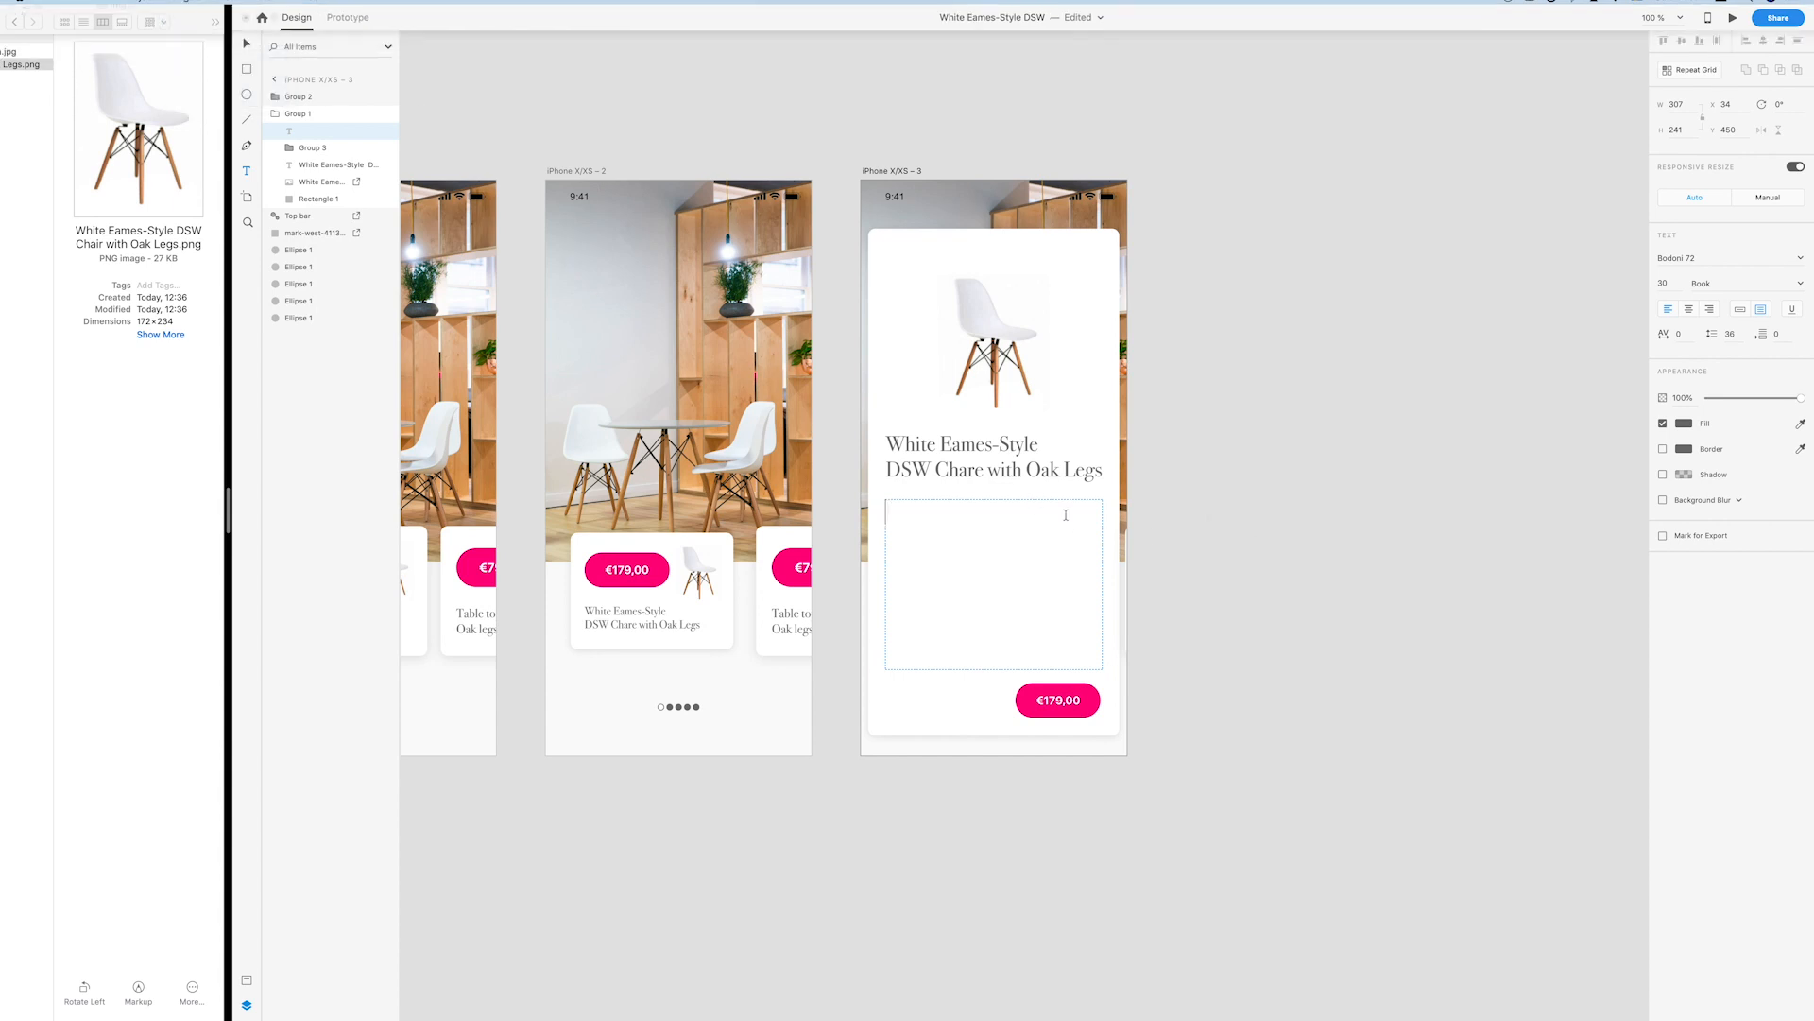
click(248, 48)
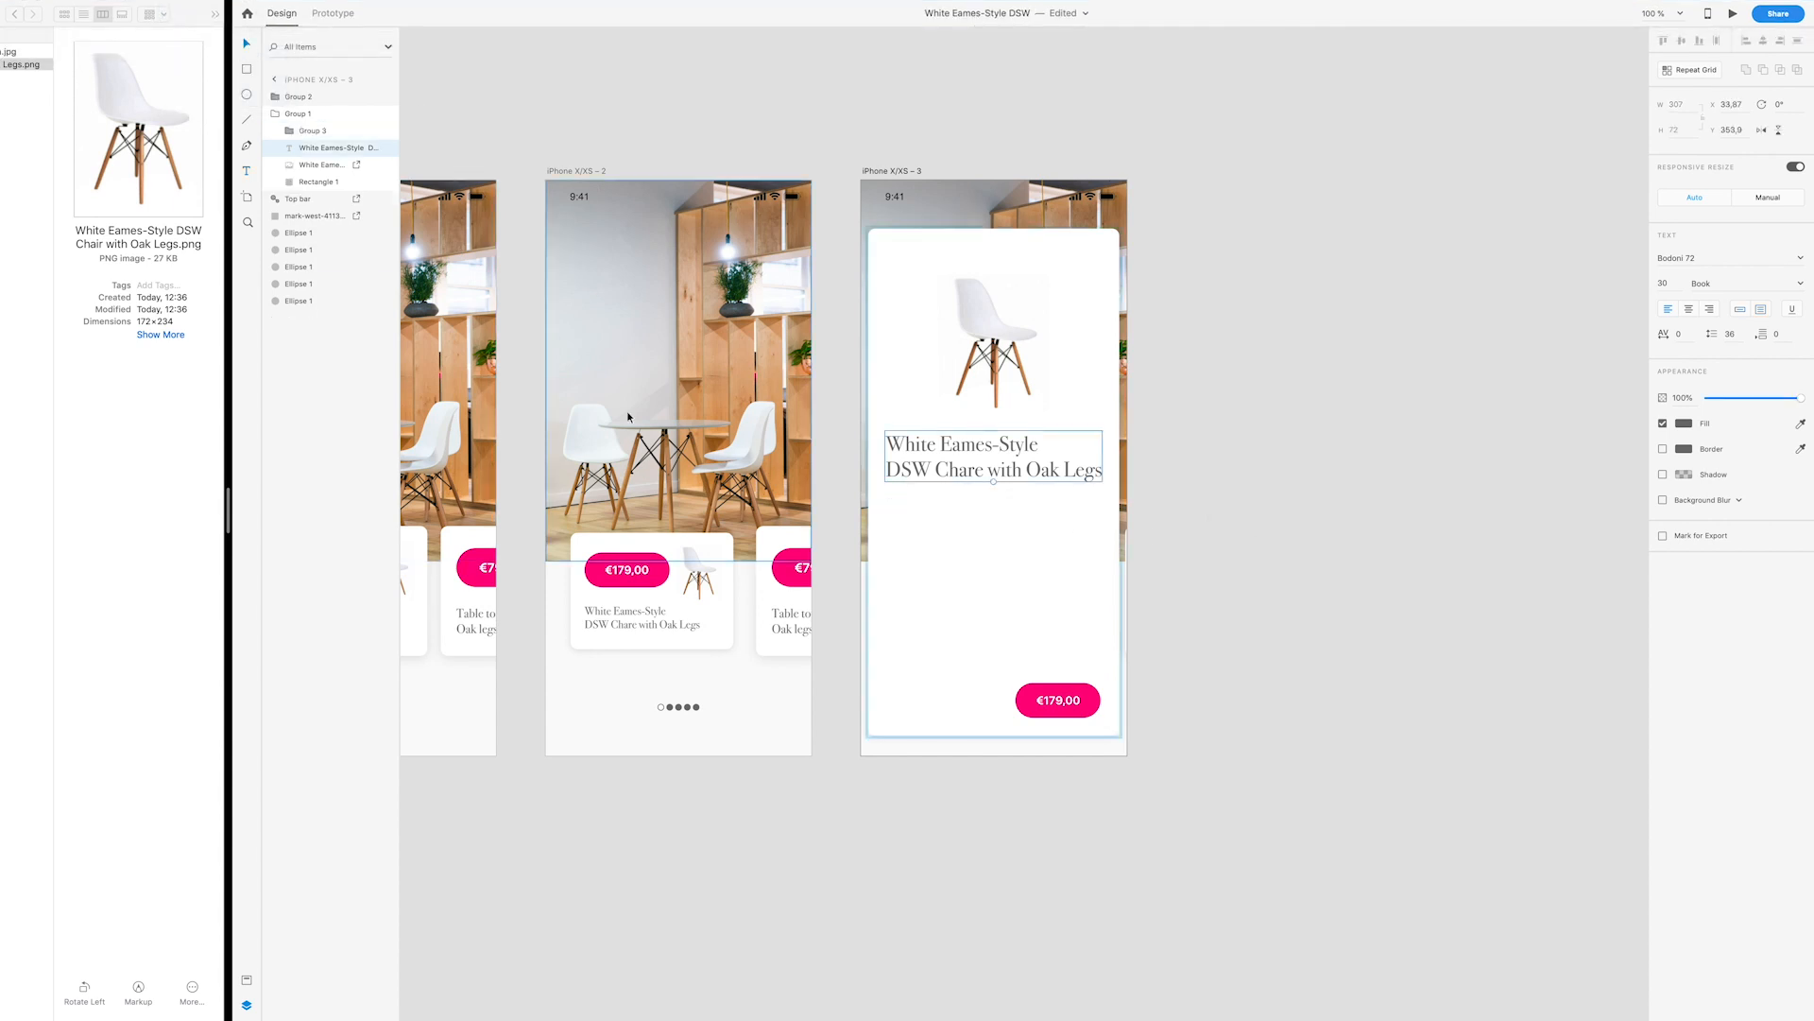
Step: Draw a text area about 307 by 228 below the product title on the large card and enter "test"
click(250, 176)
drag(885, 496, 1102, 658)
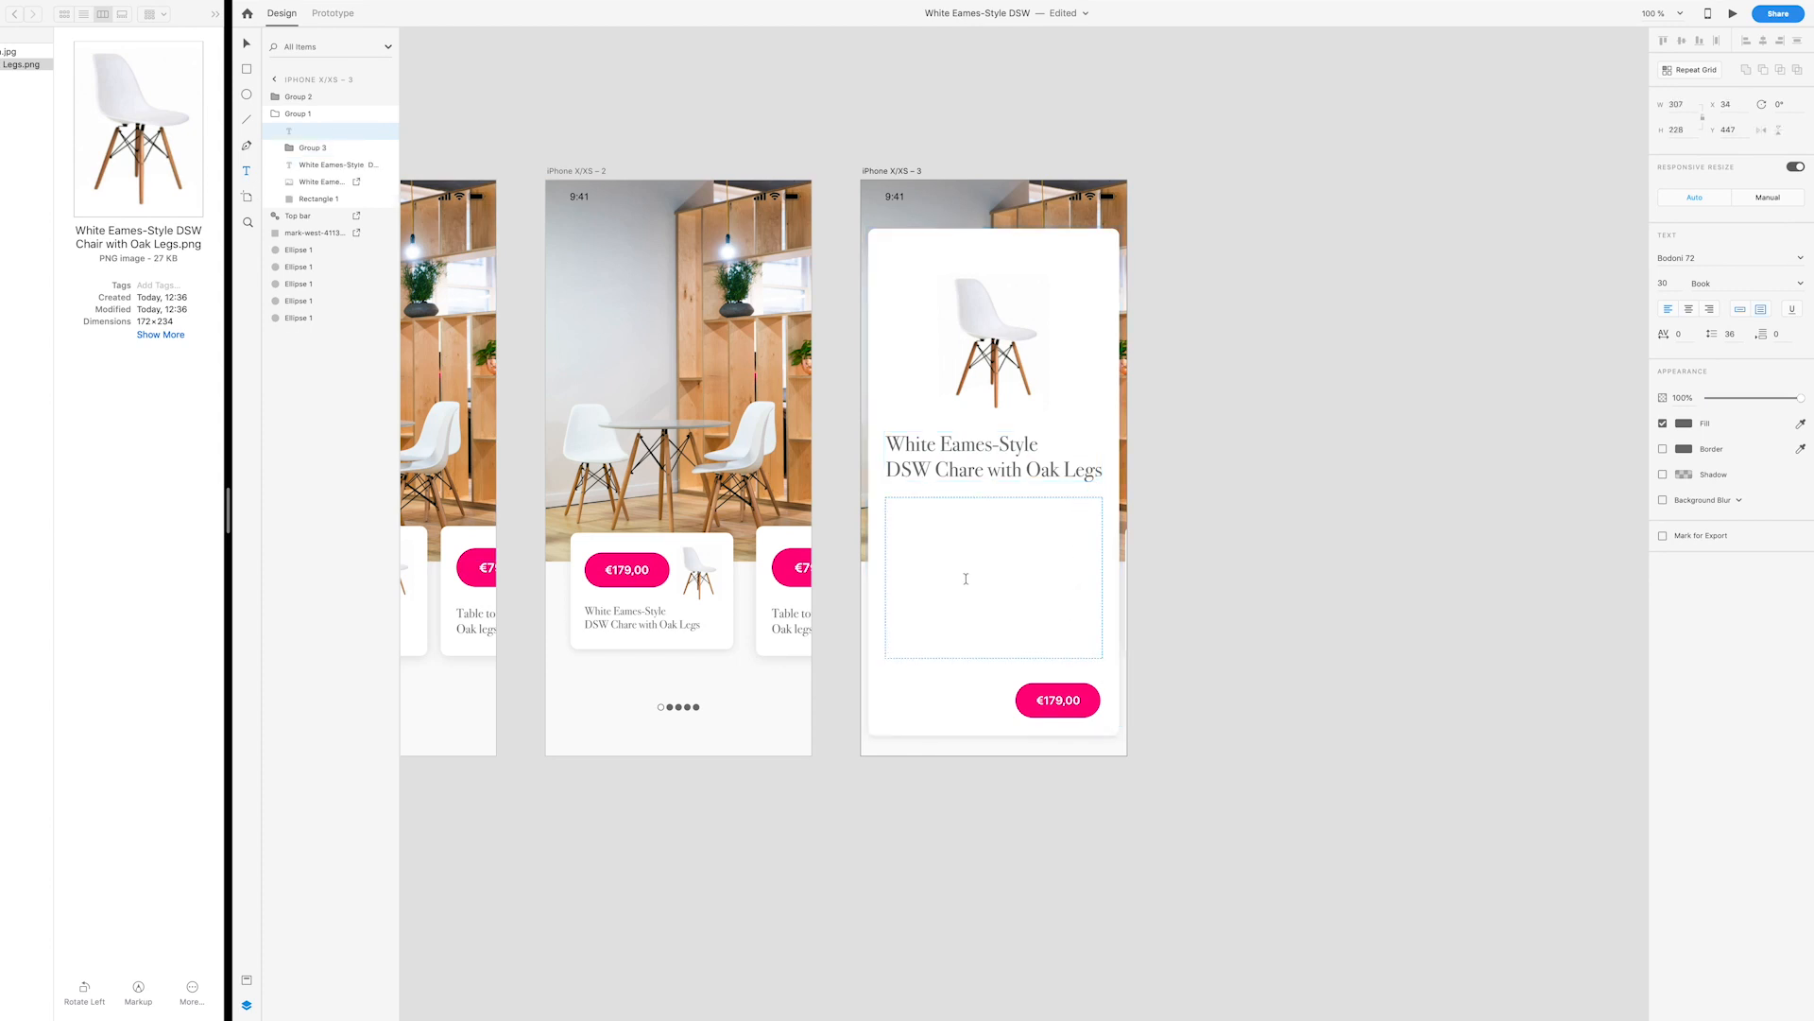
text(test)
Step: Format the "test" text on the large card in SFNS Display at font size 16
drag(931, 524, 851, 513)
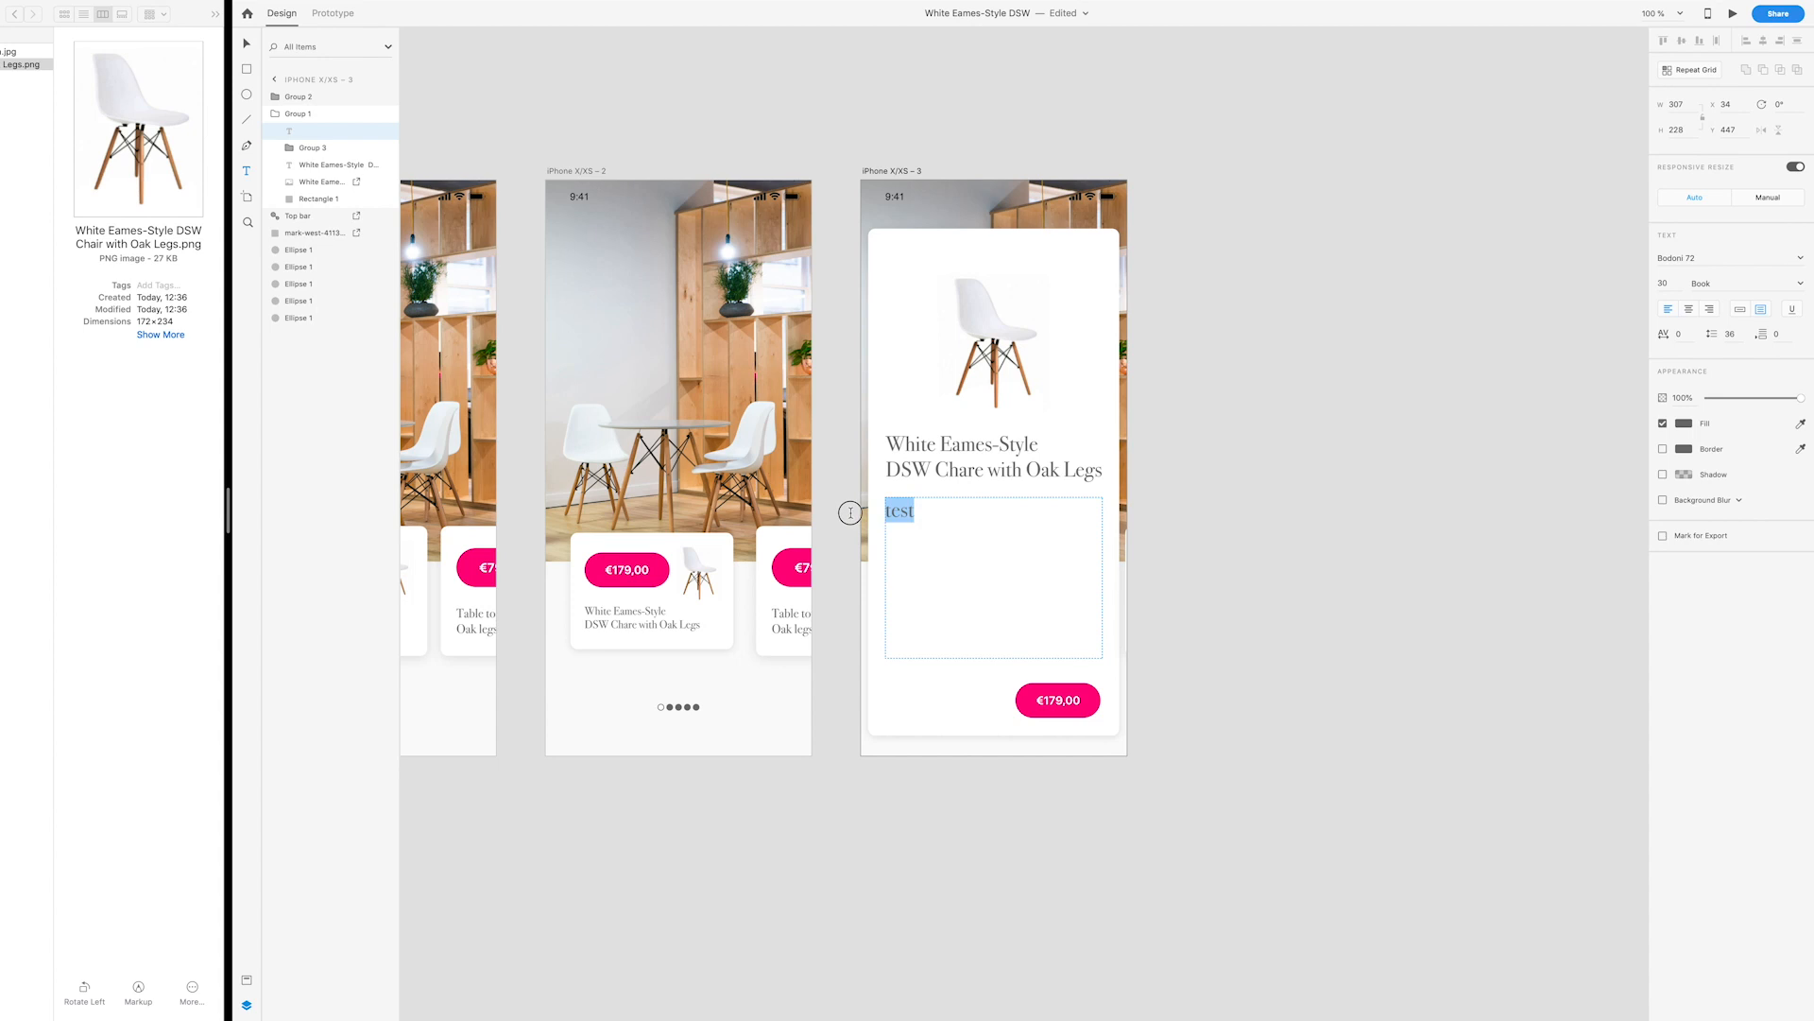
click(1707, 257)
text(SFNS Display)
key(Return)
click(1672, 289)
text(16)
key(Return)
Step: Darken the fill colour of the "test" text to near-black and finish editing it
click(1684, 423)
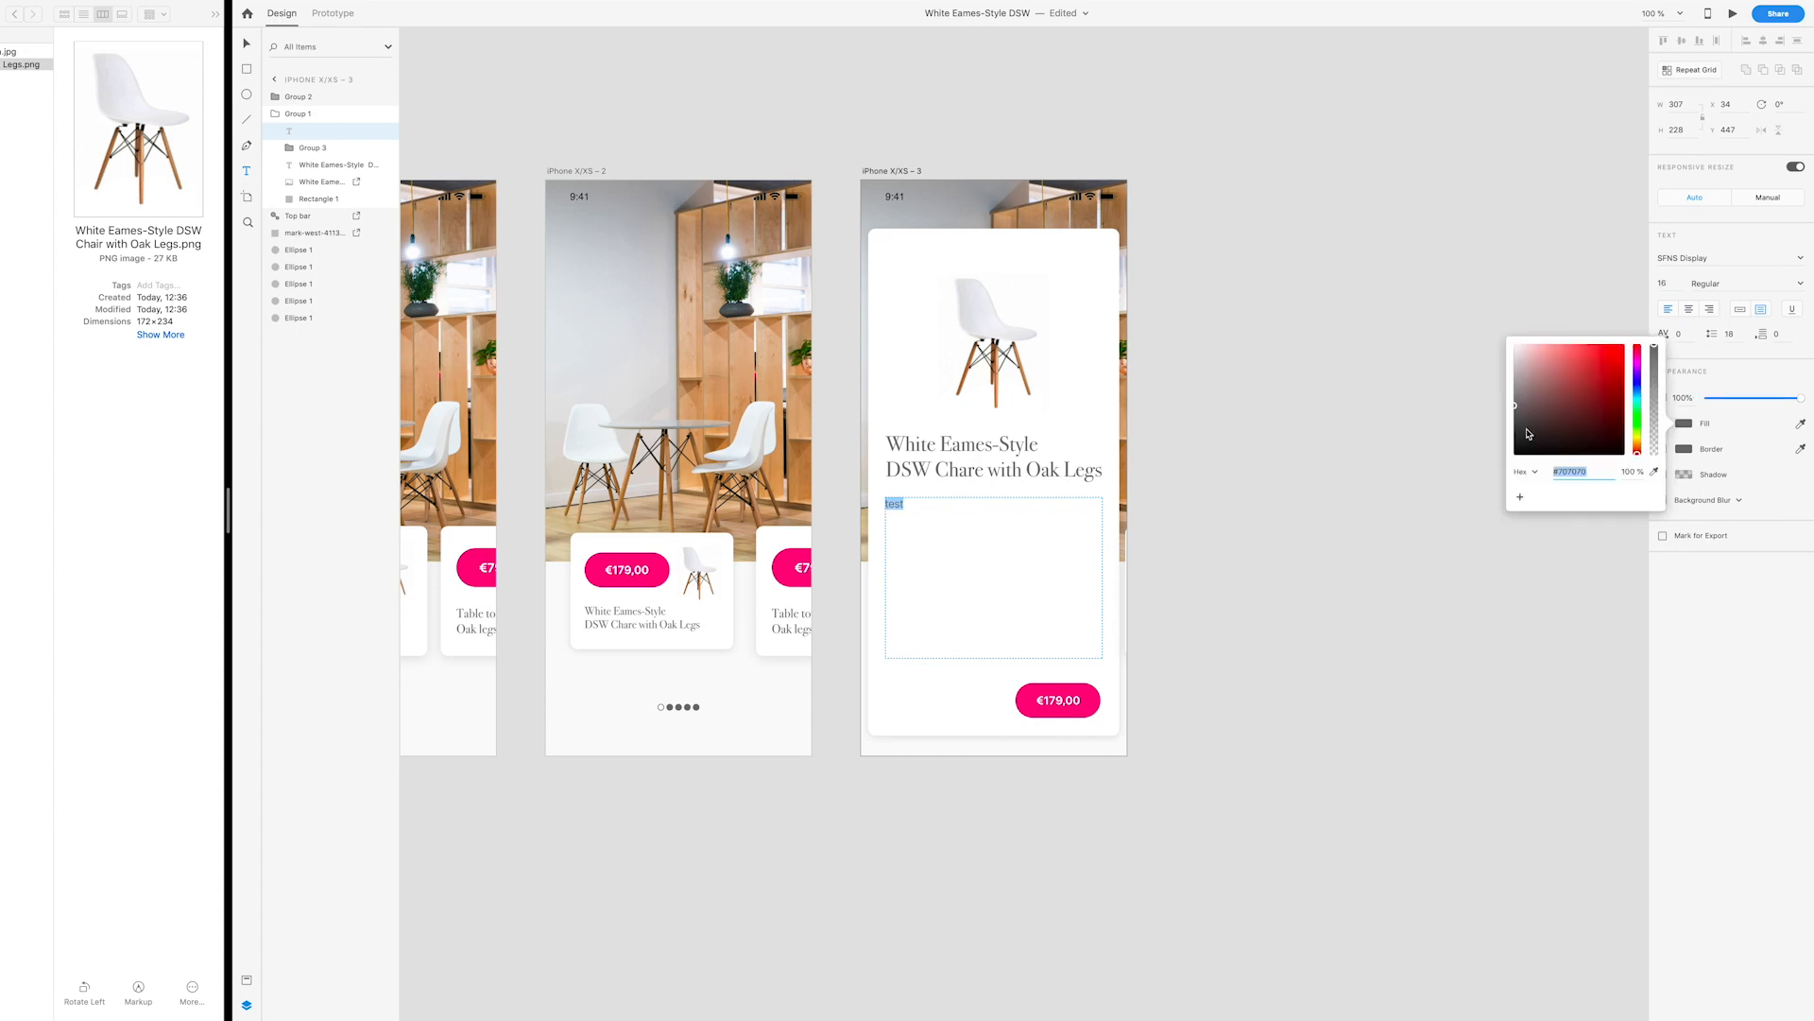
click(1509, 446)
drag(1508, 447, 1502, 439)
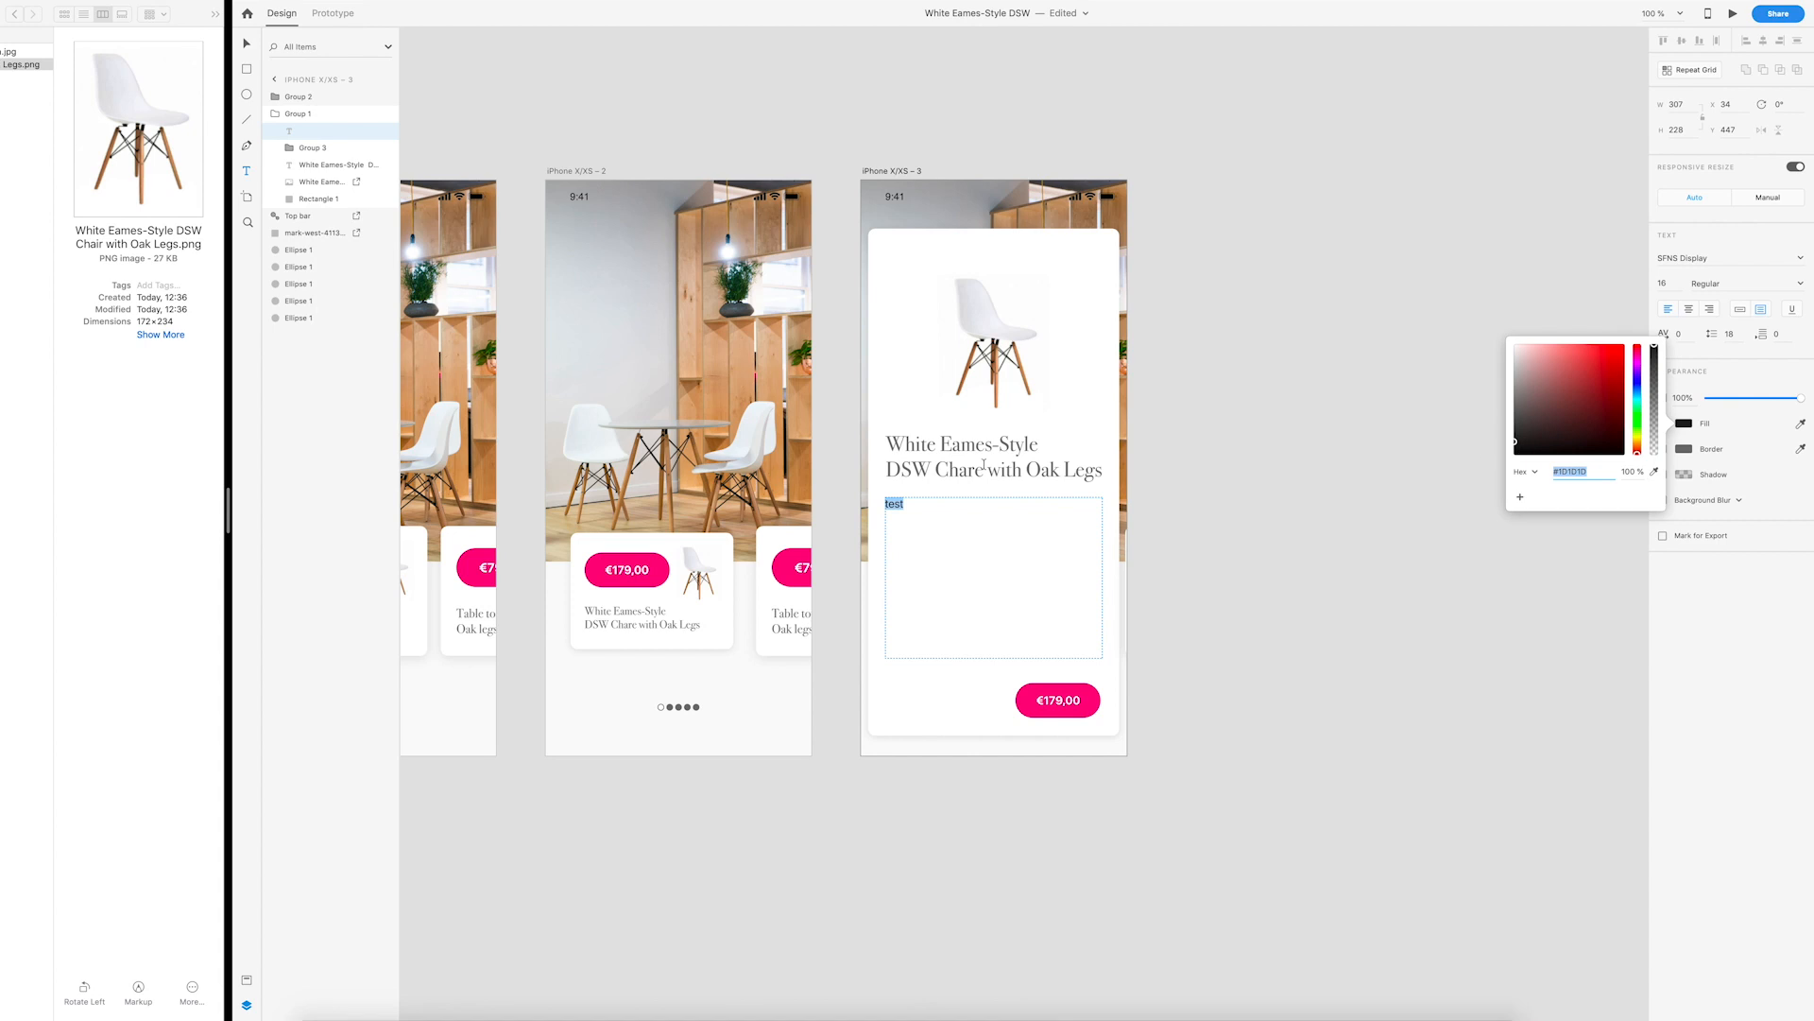
click(246, 45)
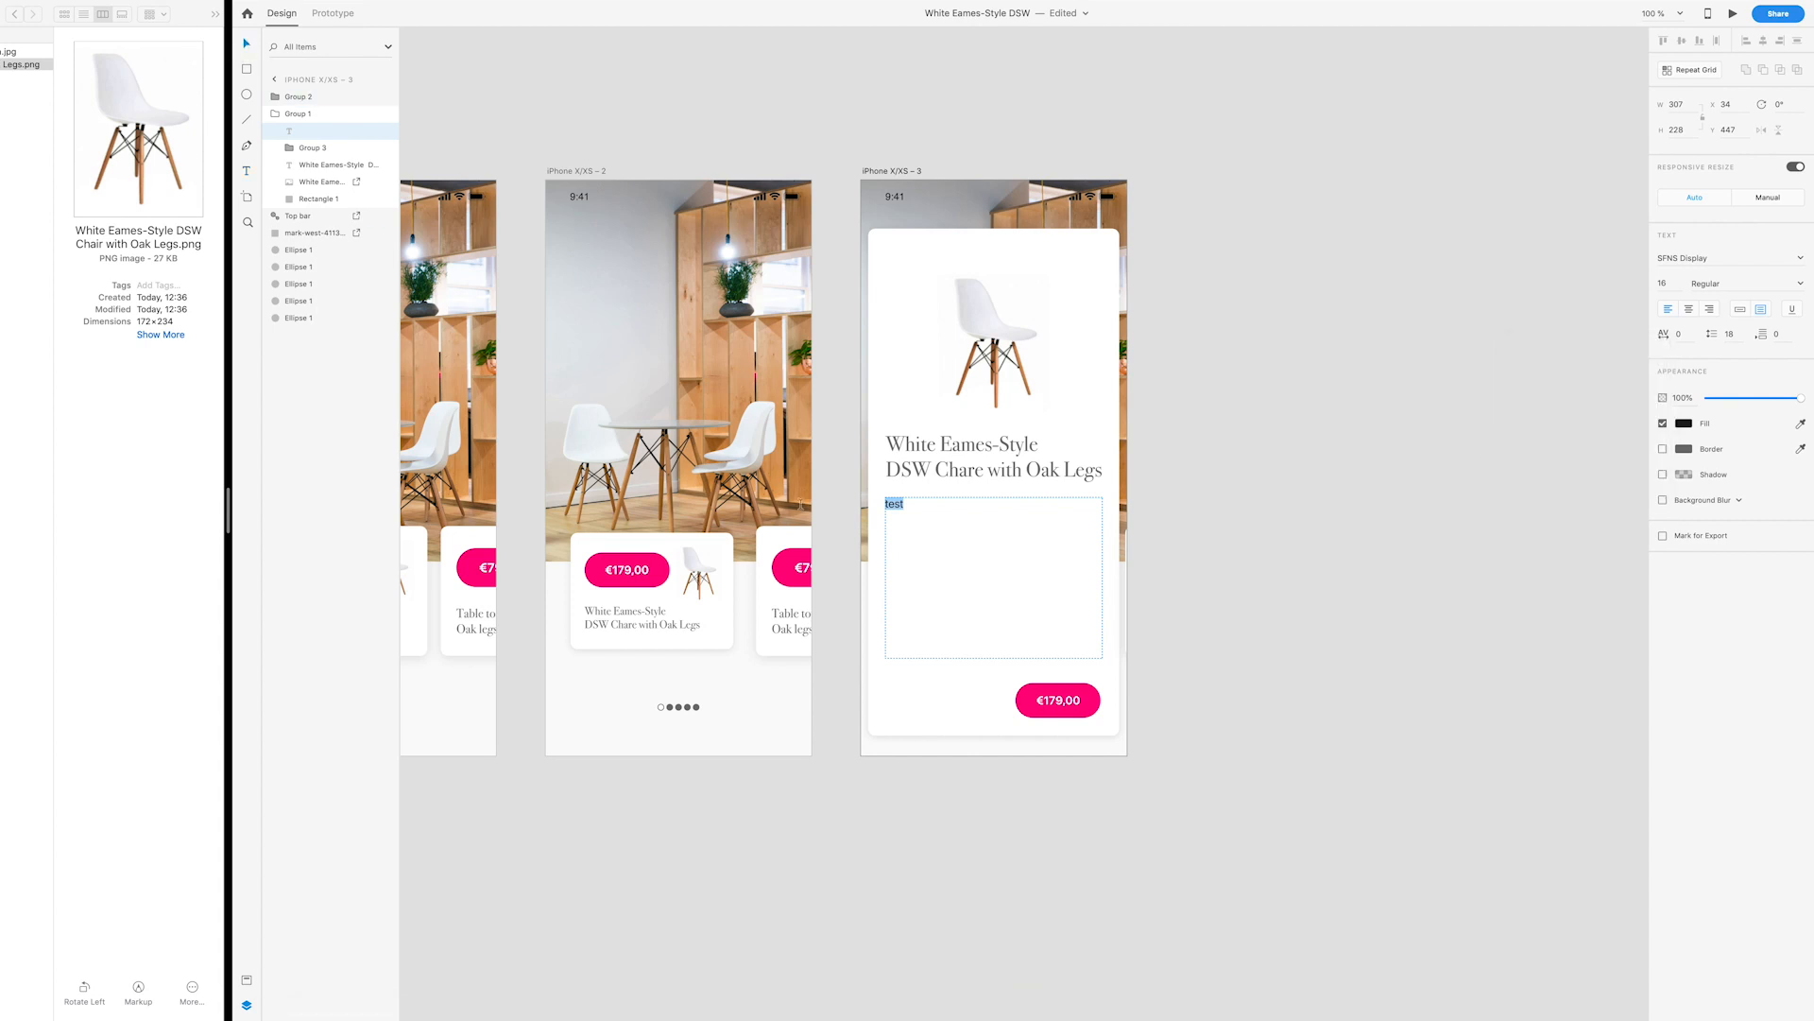
click(249, 45)
click(521, 217)
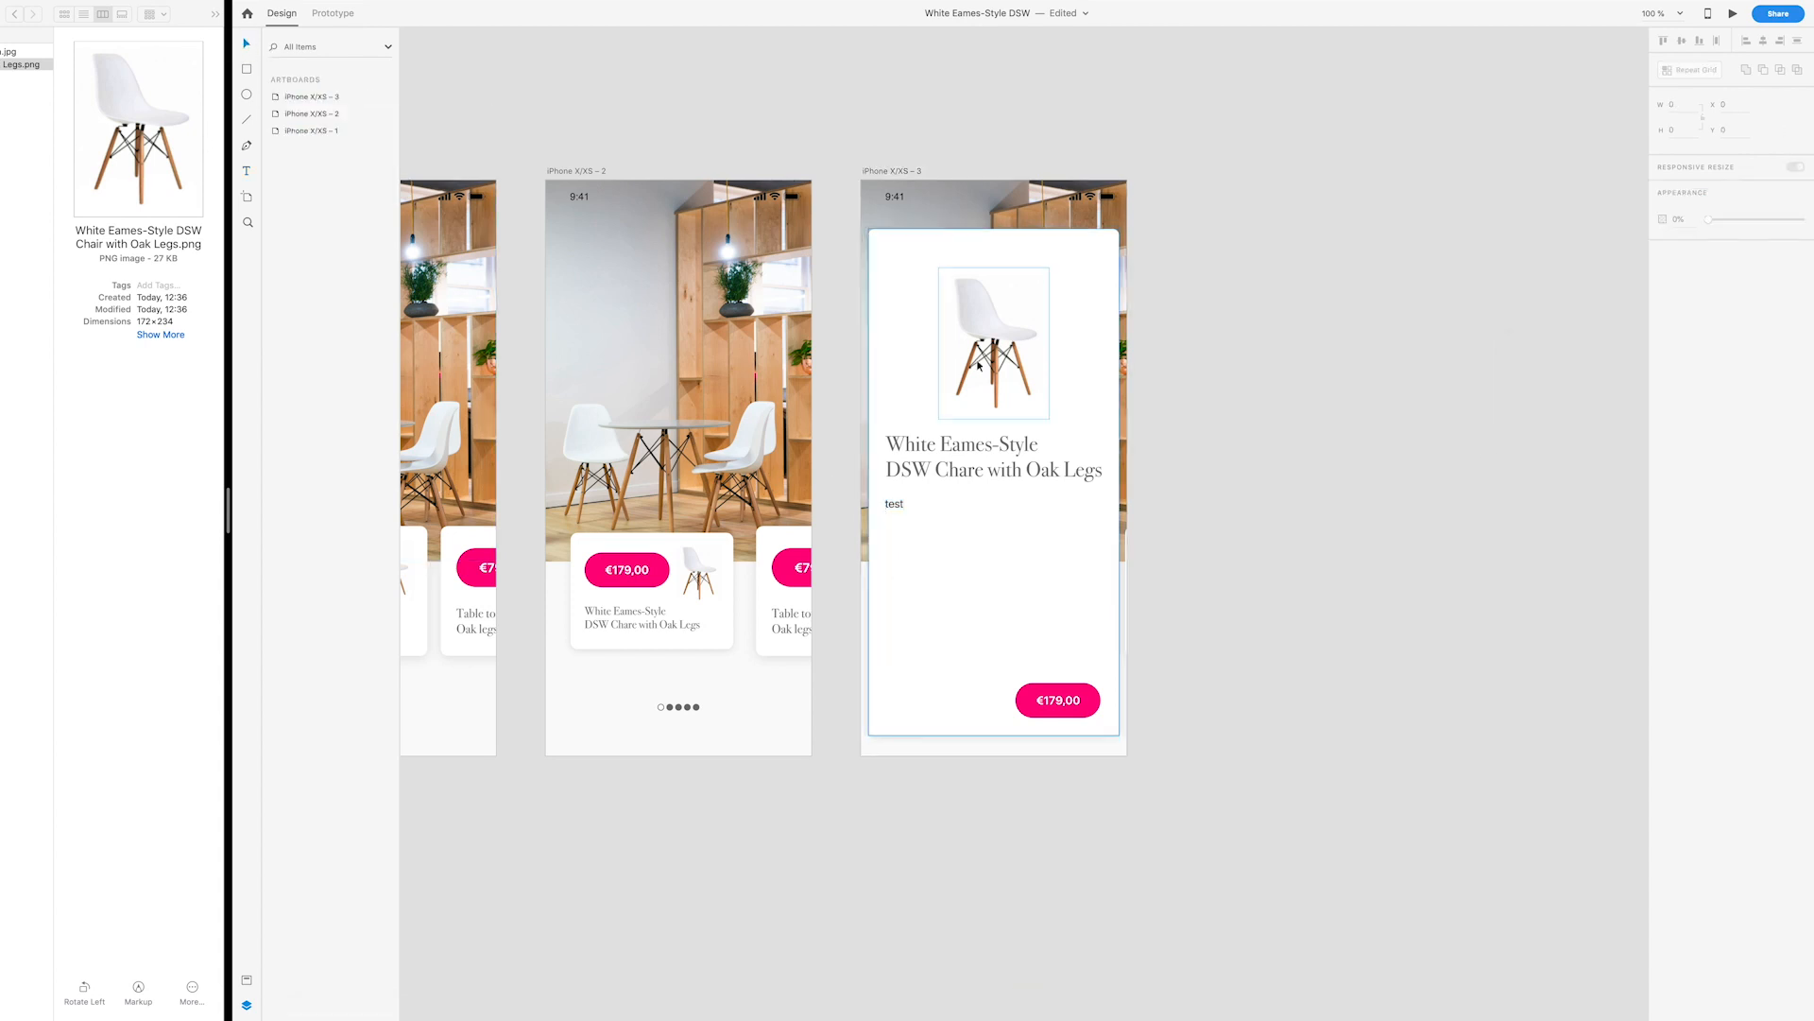
Step: Fill the "test" text area with Lorem Ipsum (Latin, Standard) placeholder text, no ending punctuation mark and line breaks included
click(898, 506)
double_click(897, 505)
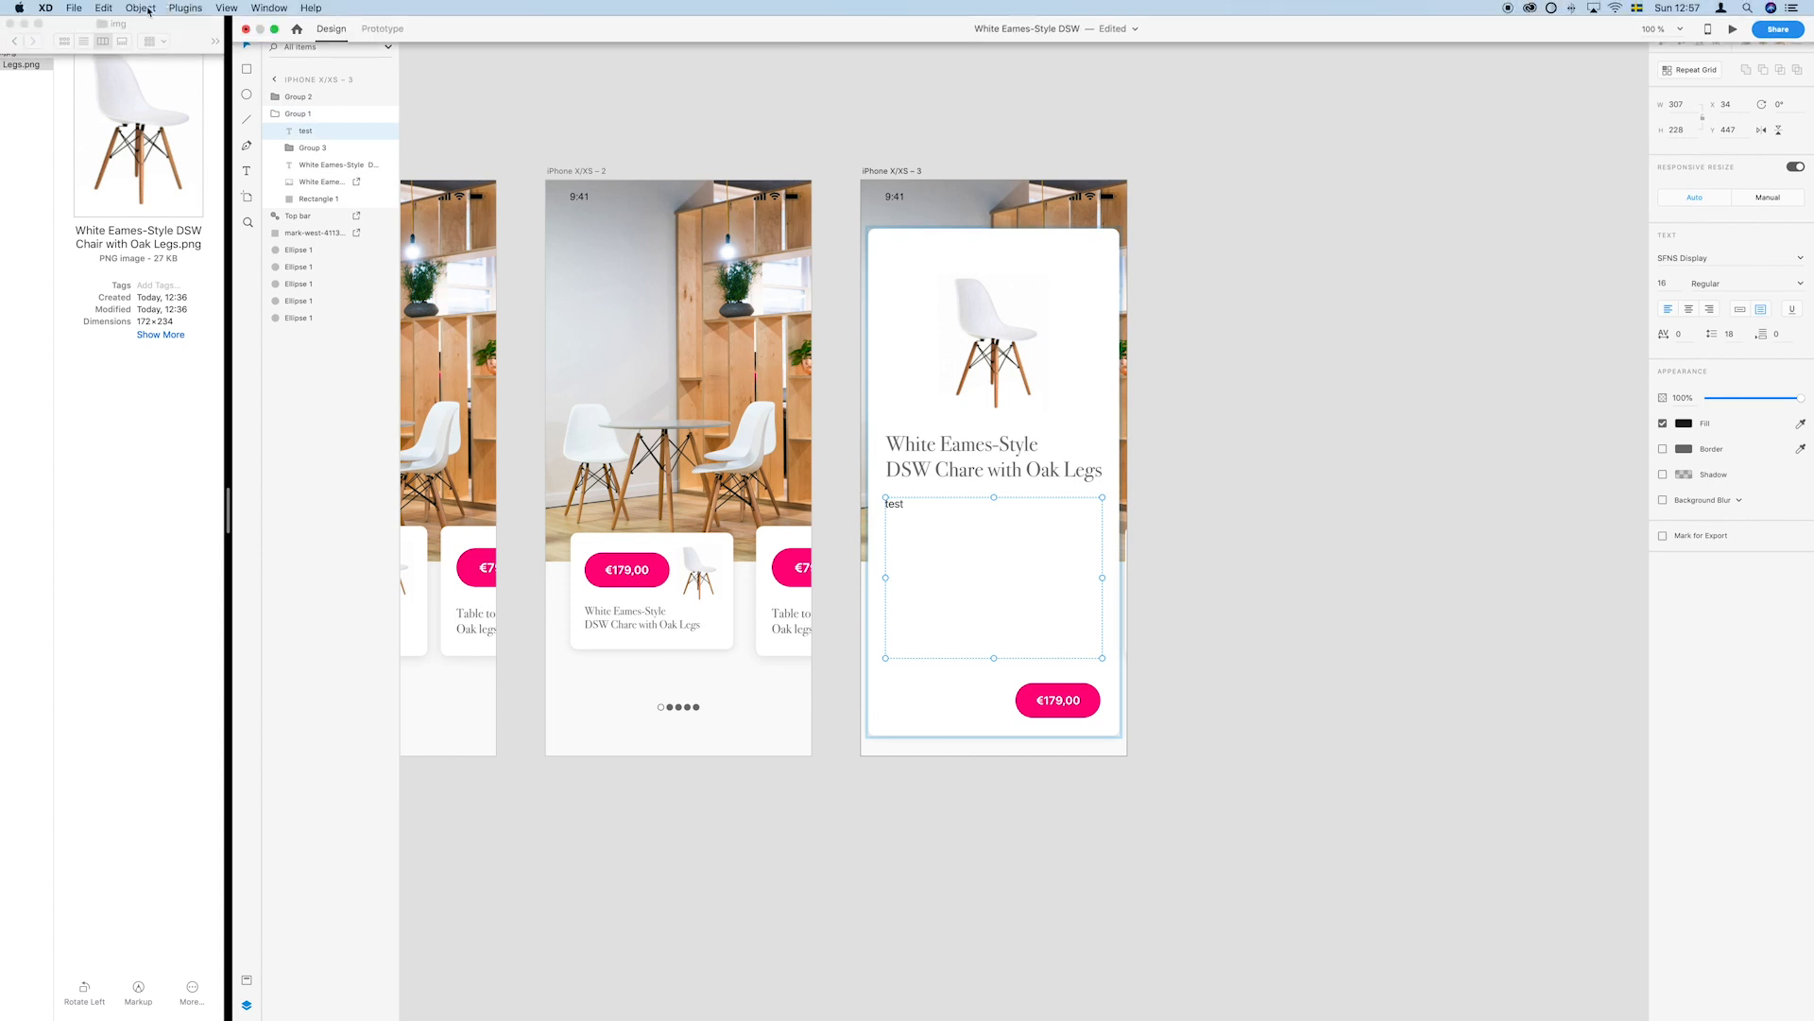
click(185, 8)
mouse_move(210, 40)
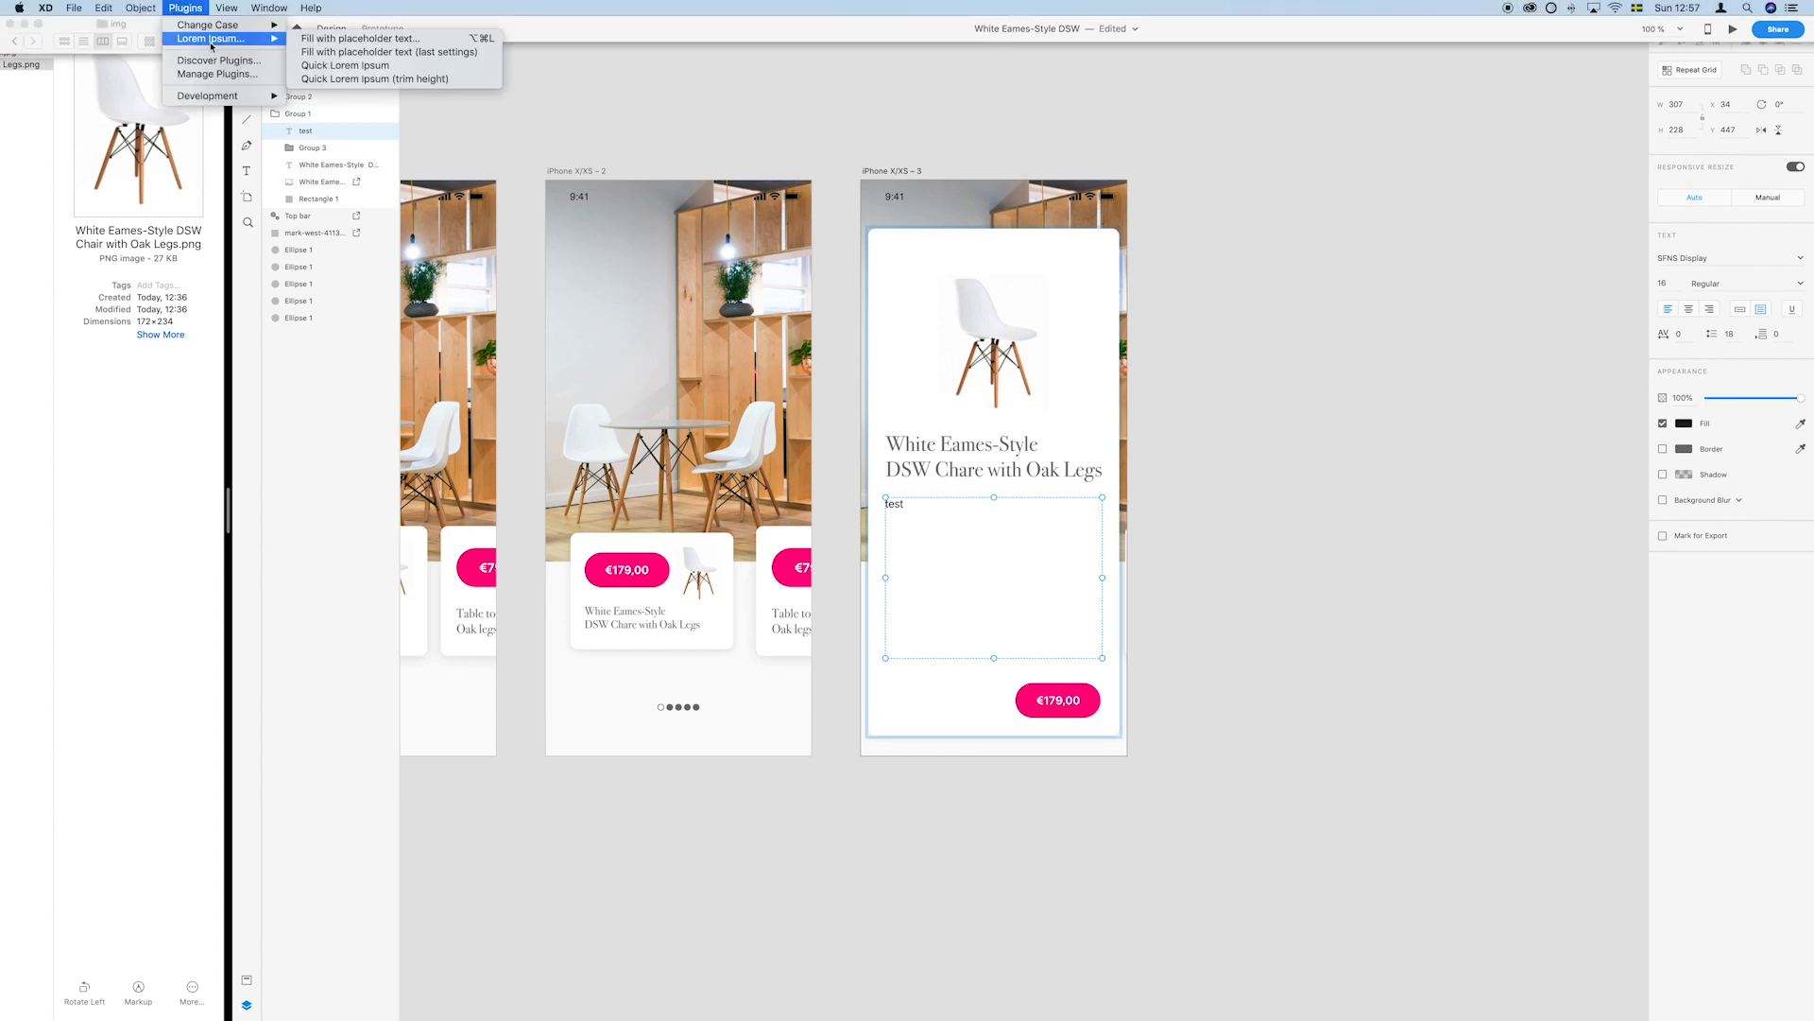
click(312, 40)
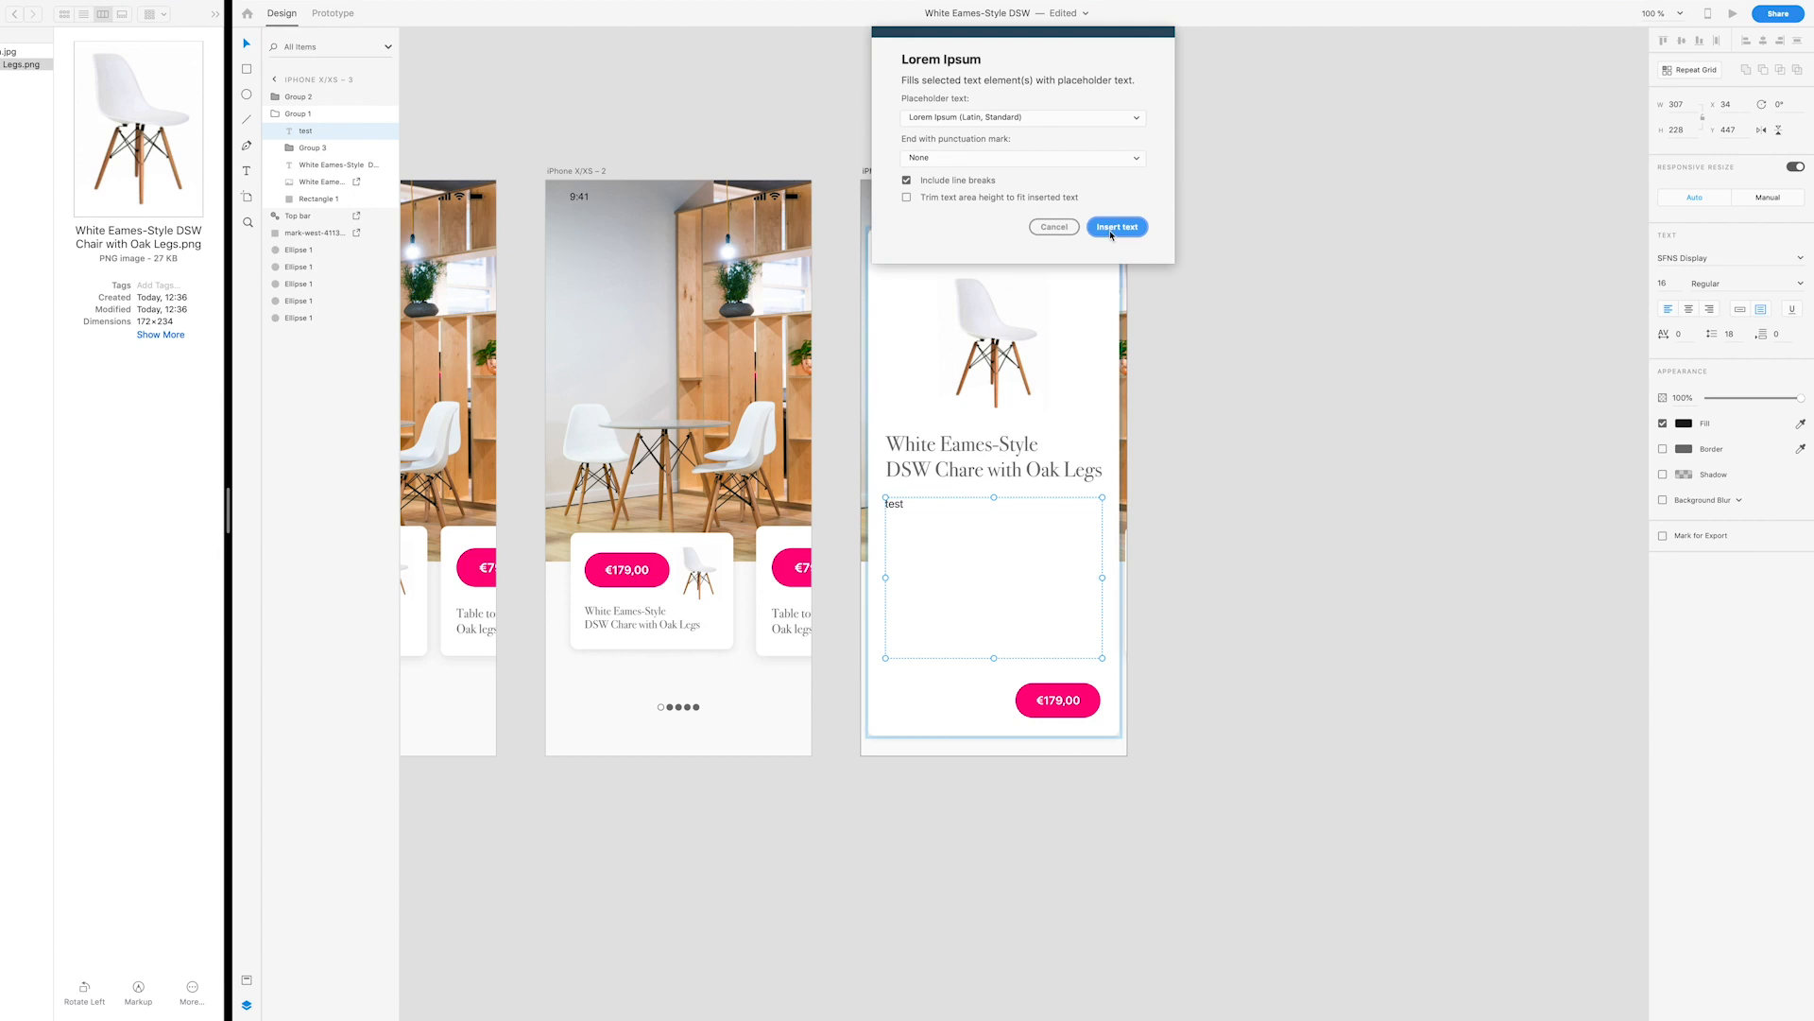
click(1115, 228)
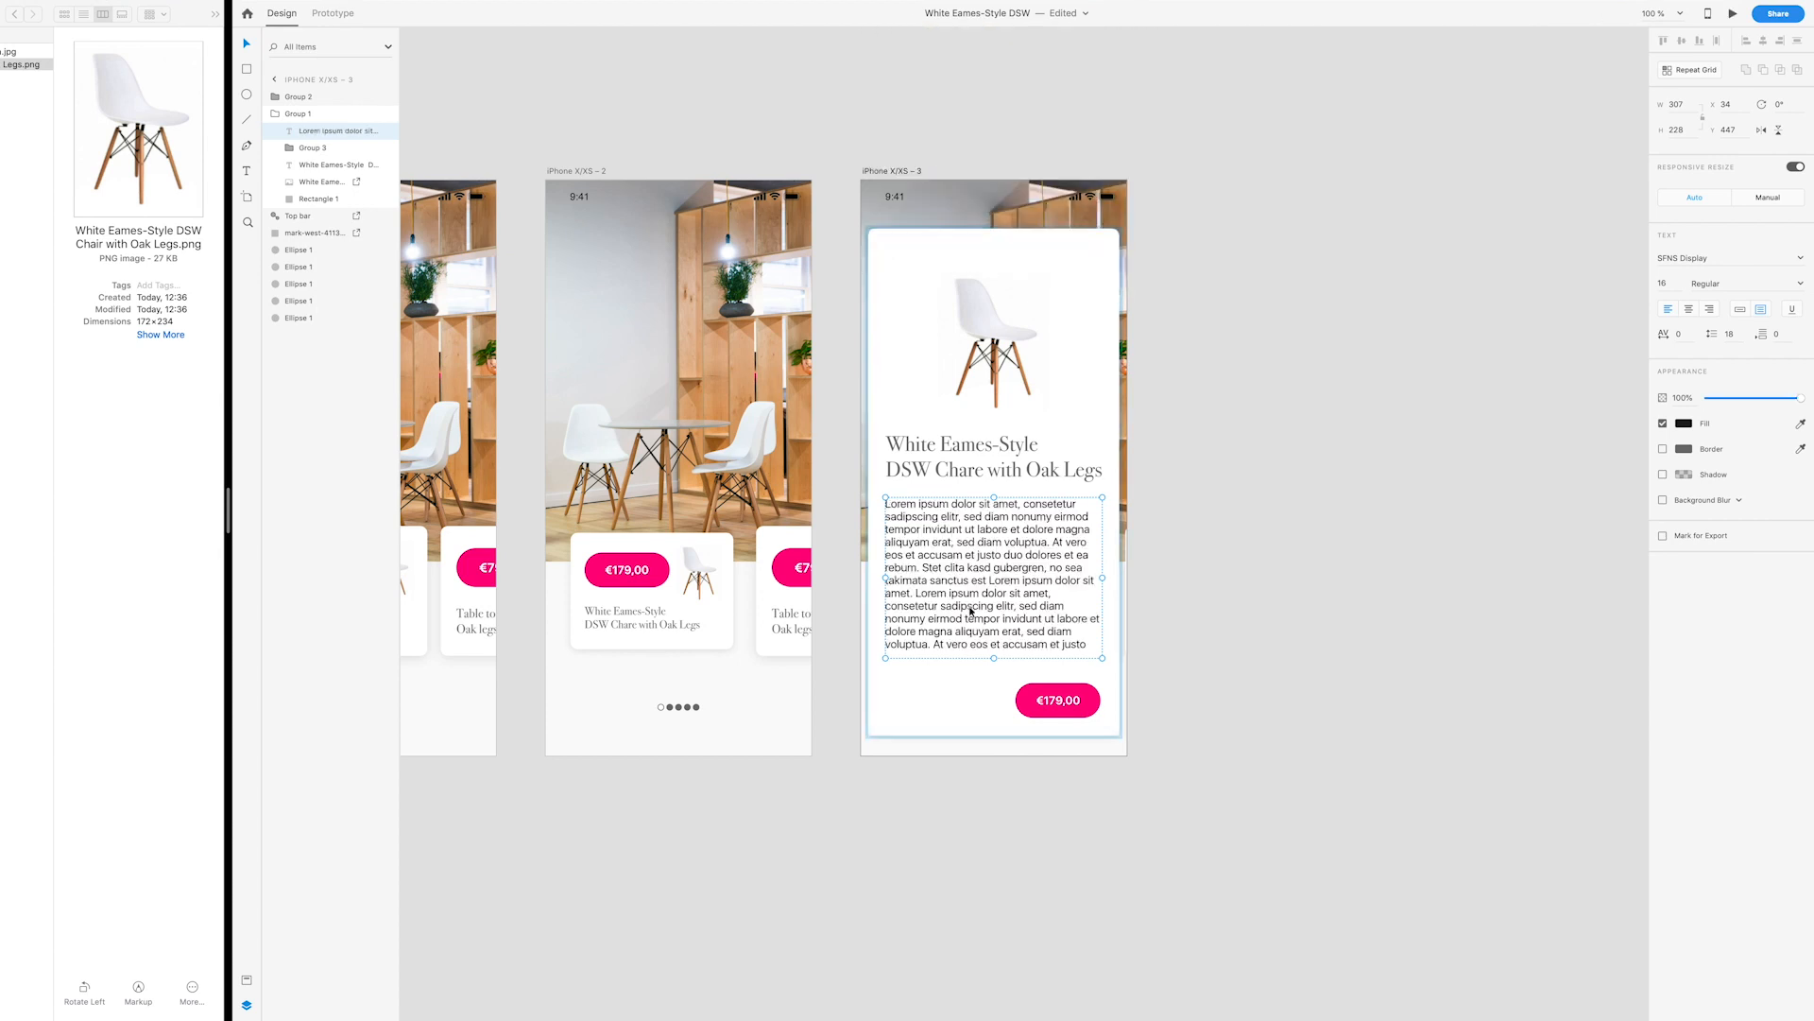
click(1290, 728)
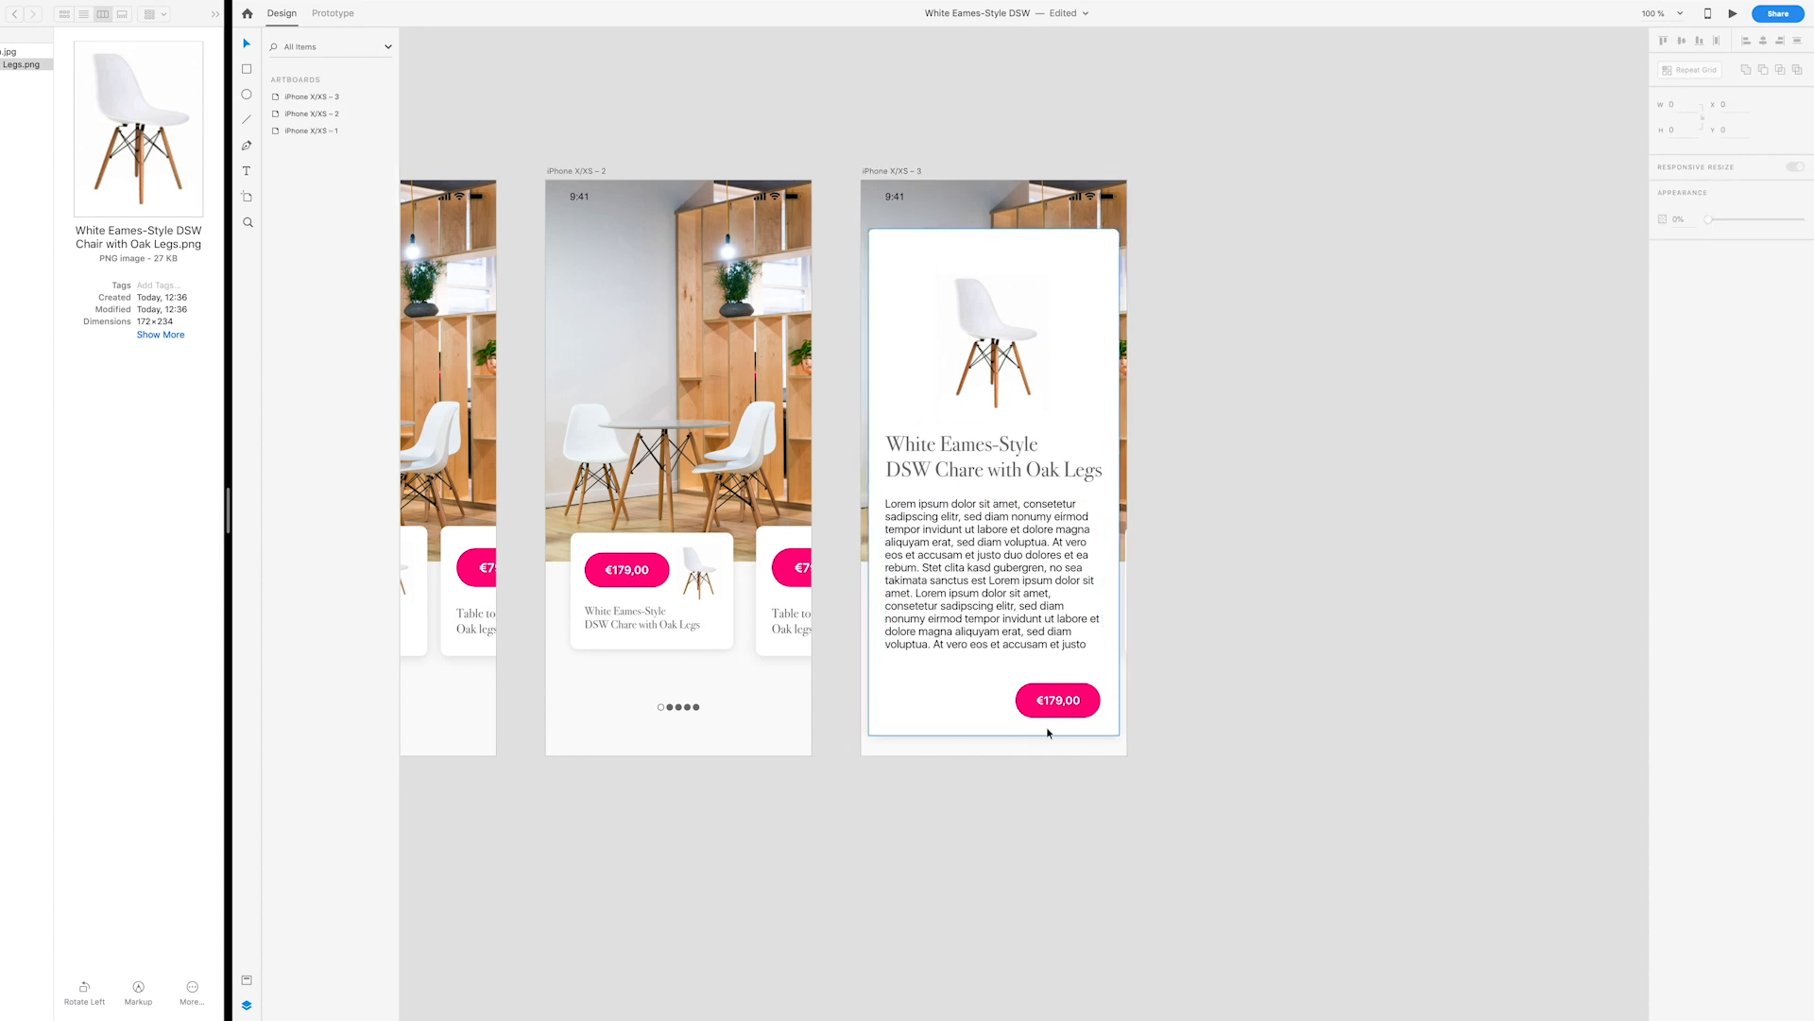
Step: Bring all three artboards into view and save the document
scroll(1134, 548, down, 3)
scroll(1134, 548, left, 3)
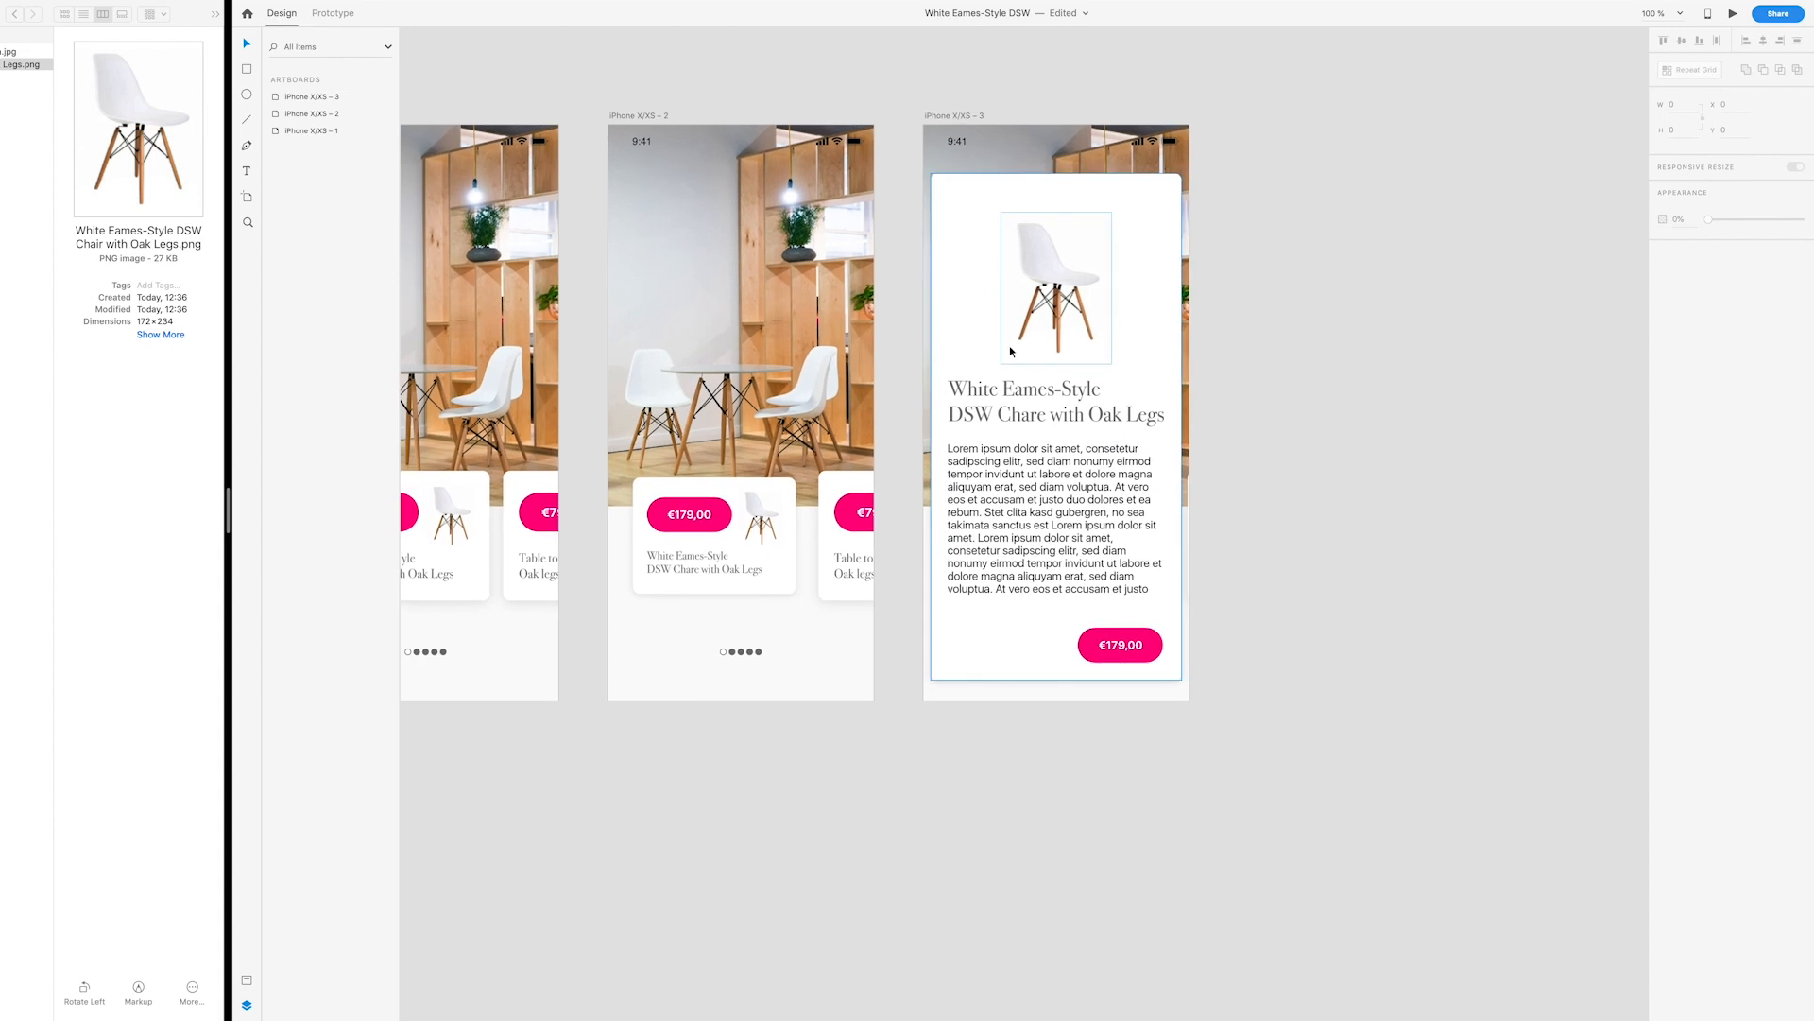
scroll(1009, 346, left, 8)
scroll(1010, 346, up, 1)
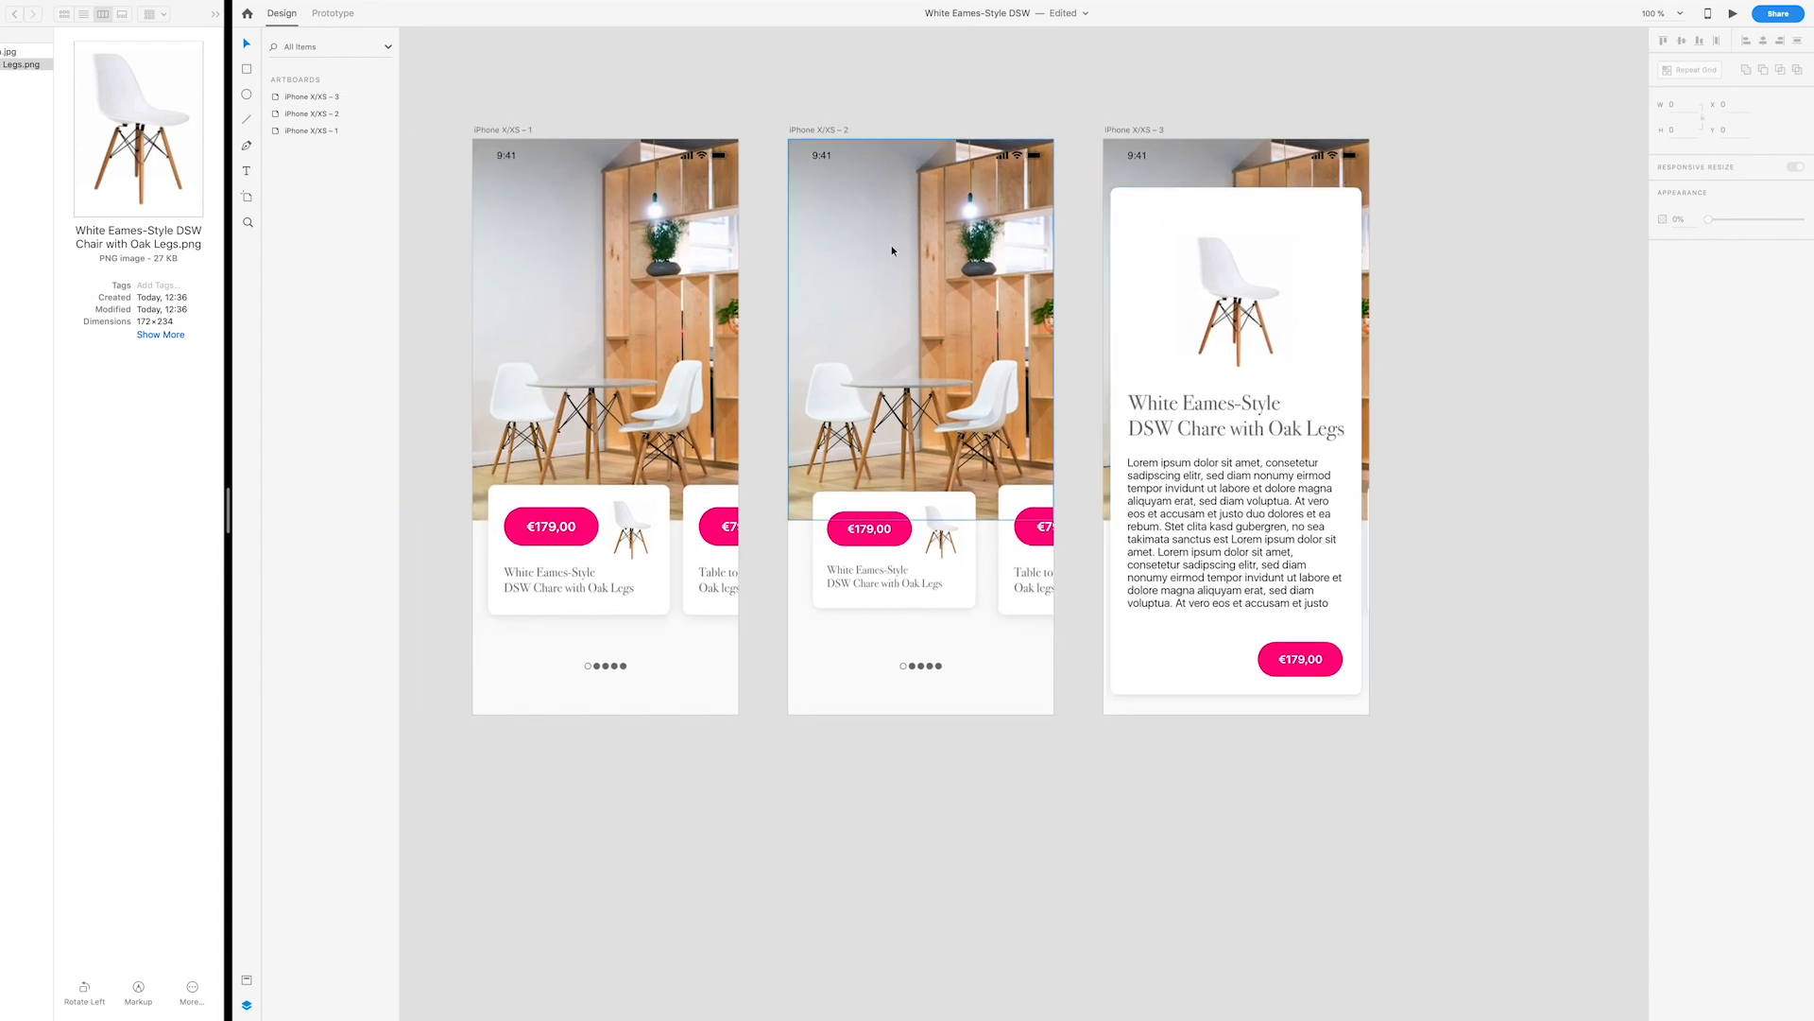
key(super+s)
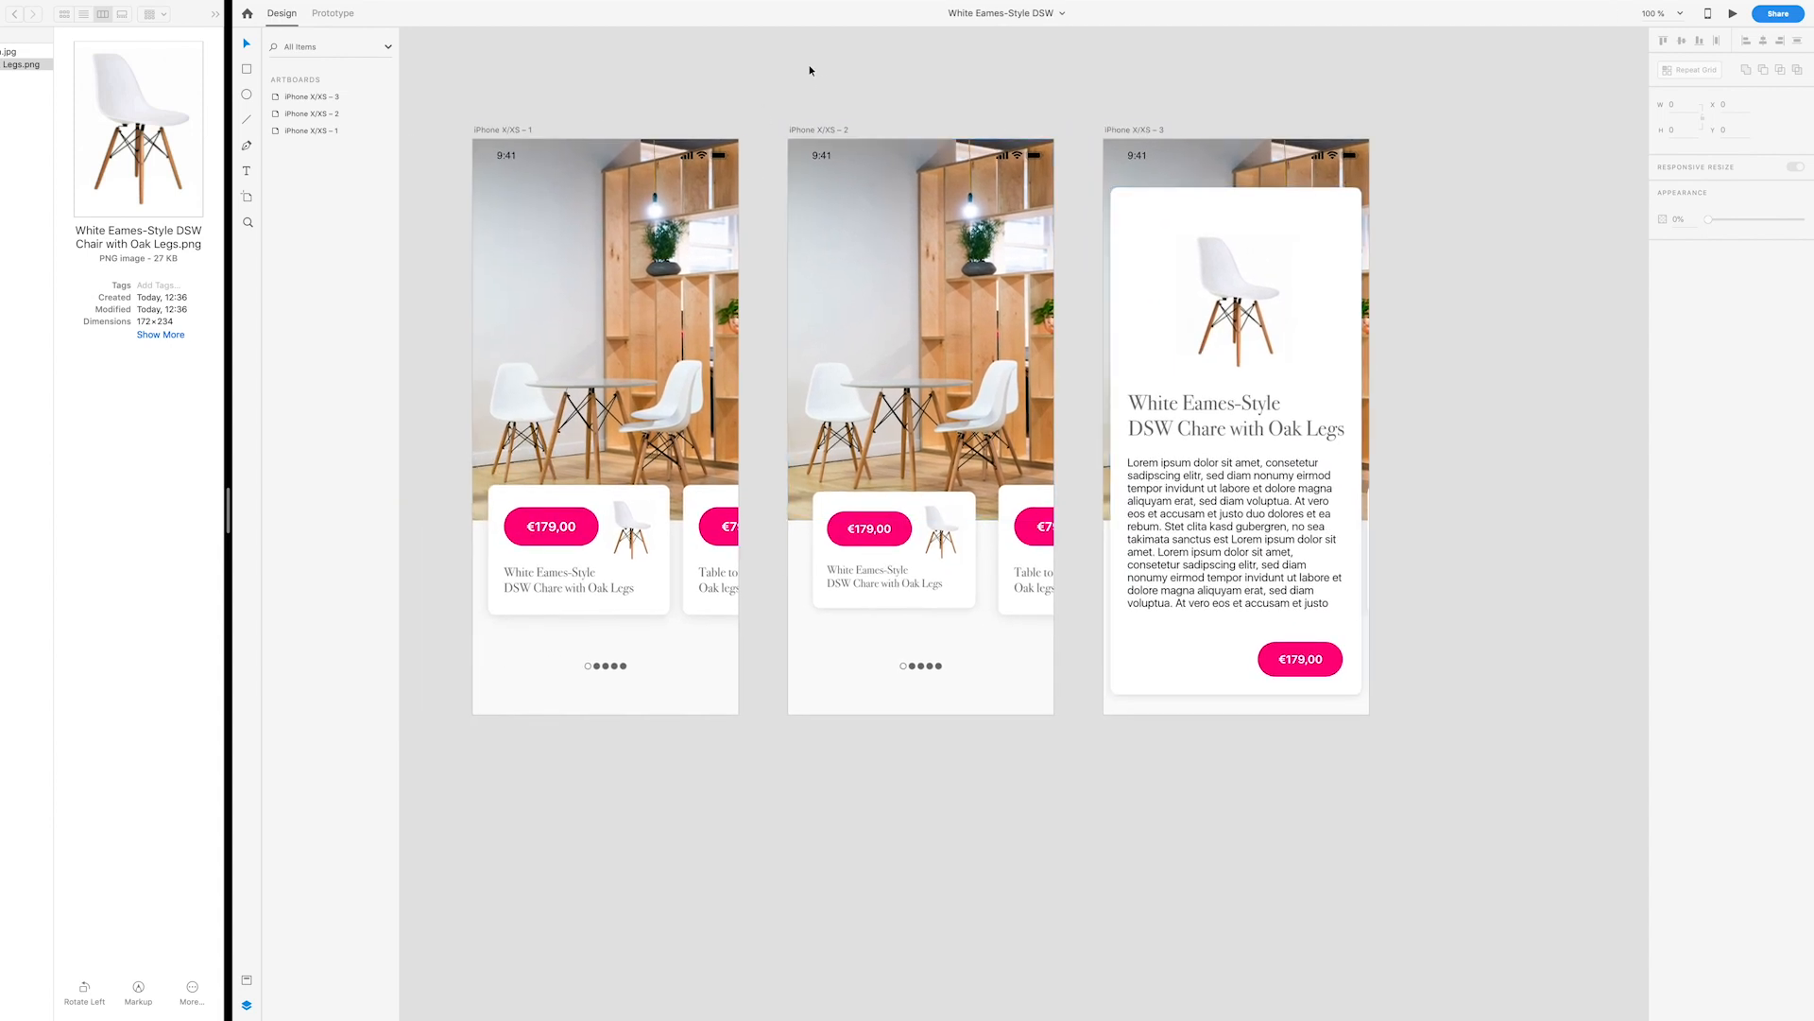
Step: In prototype mode, link the chair product card on the first artboard to the iPhone X/XS – 2 artboard
click(329, 17)
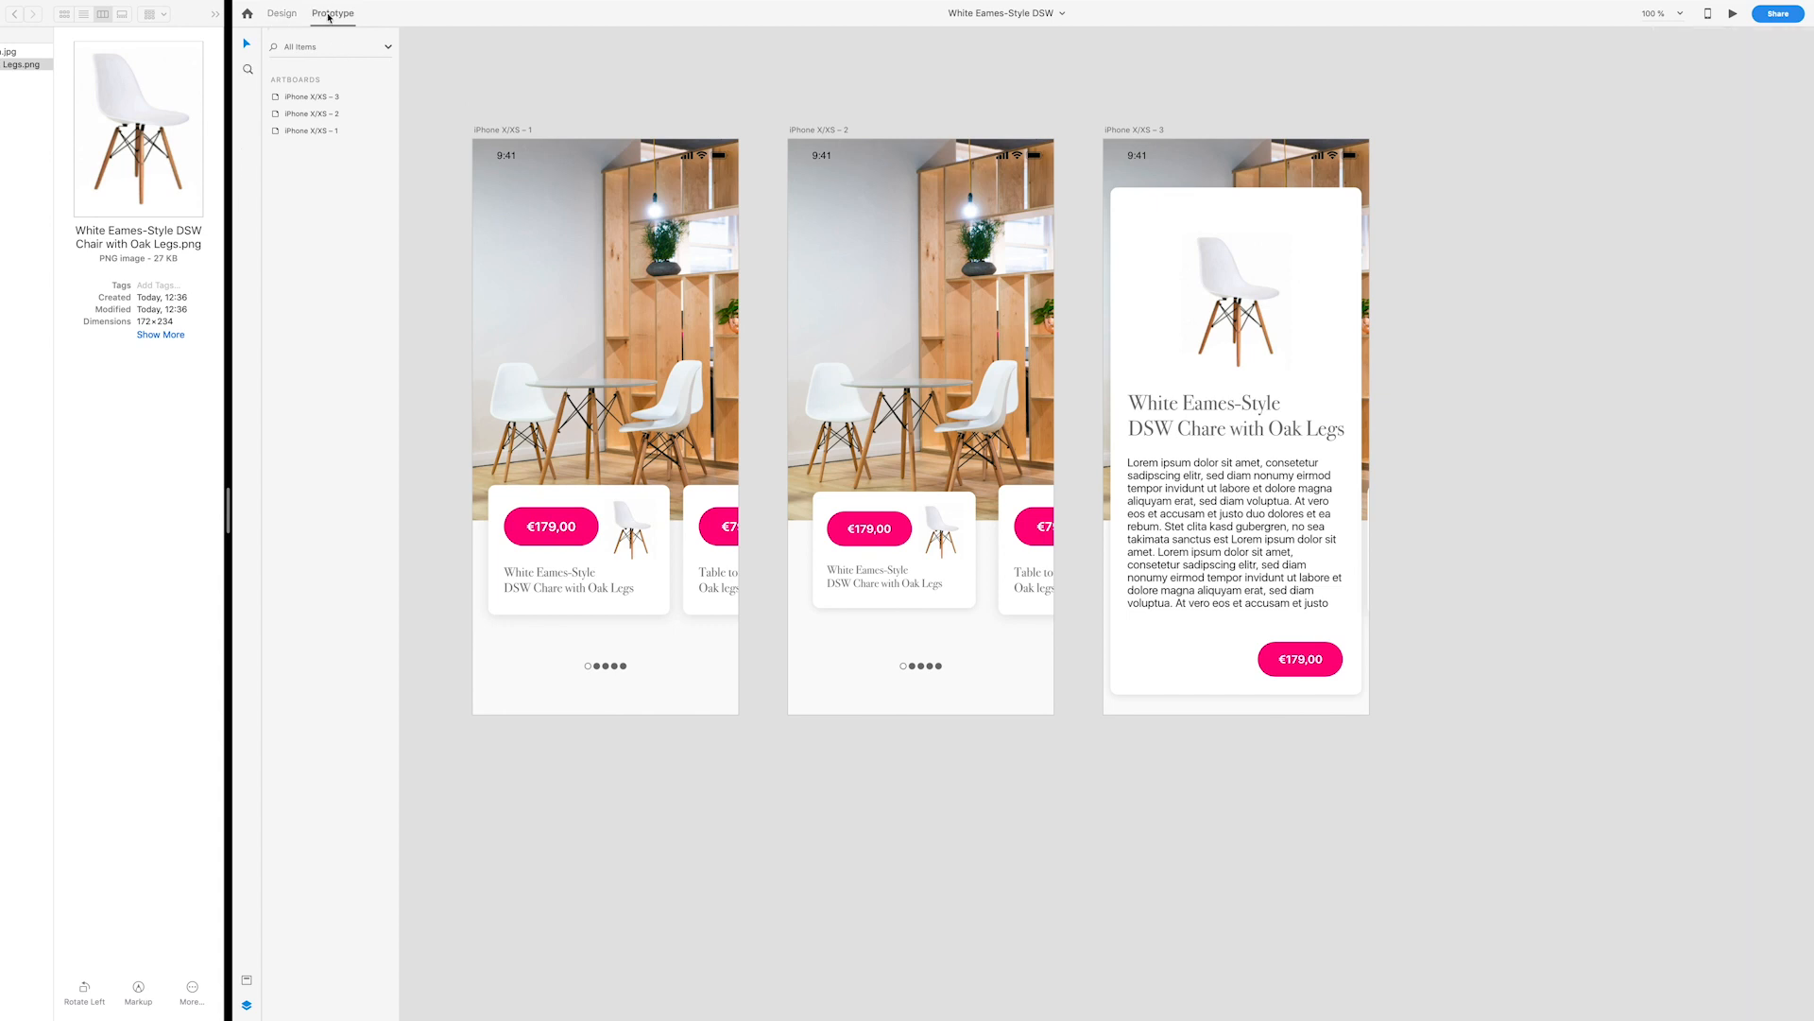
click(660, 498)
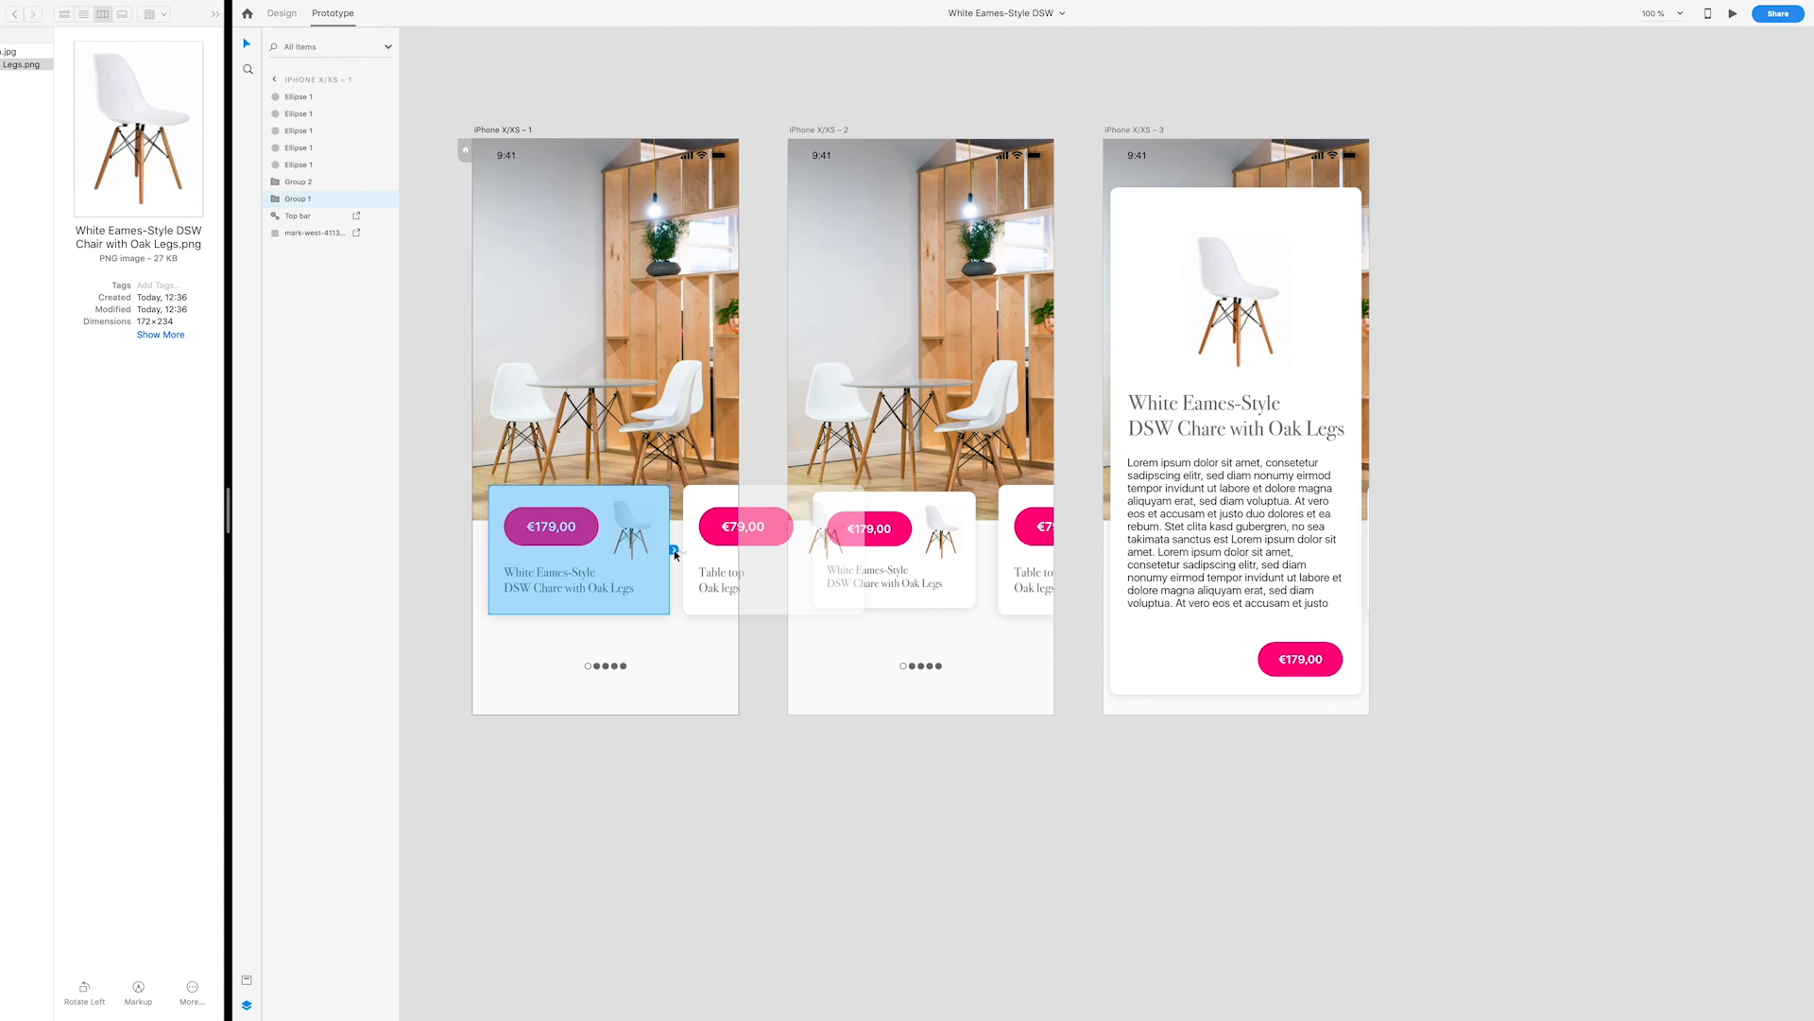
drag(674, 549, 800, 430)
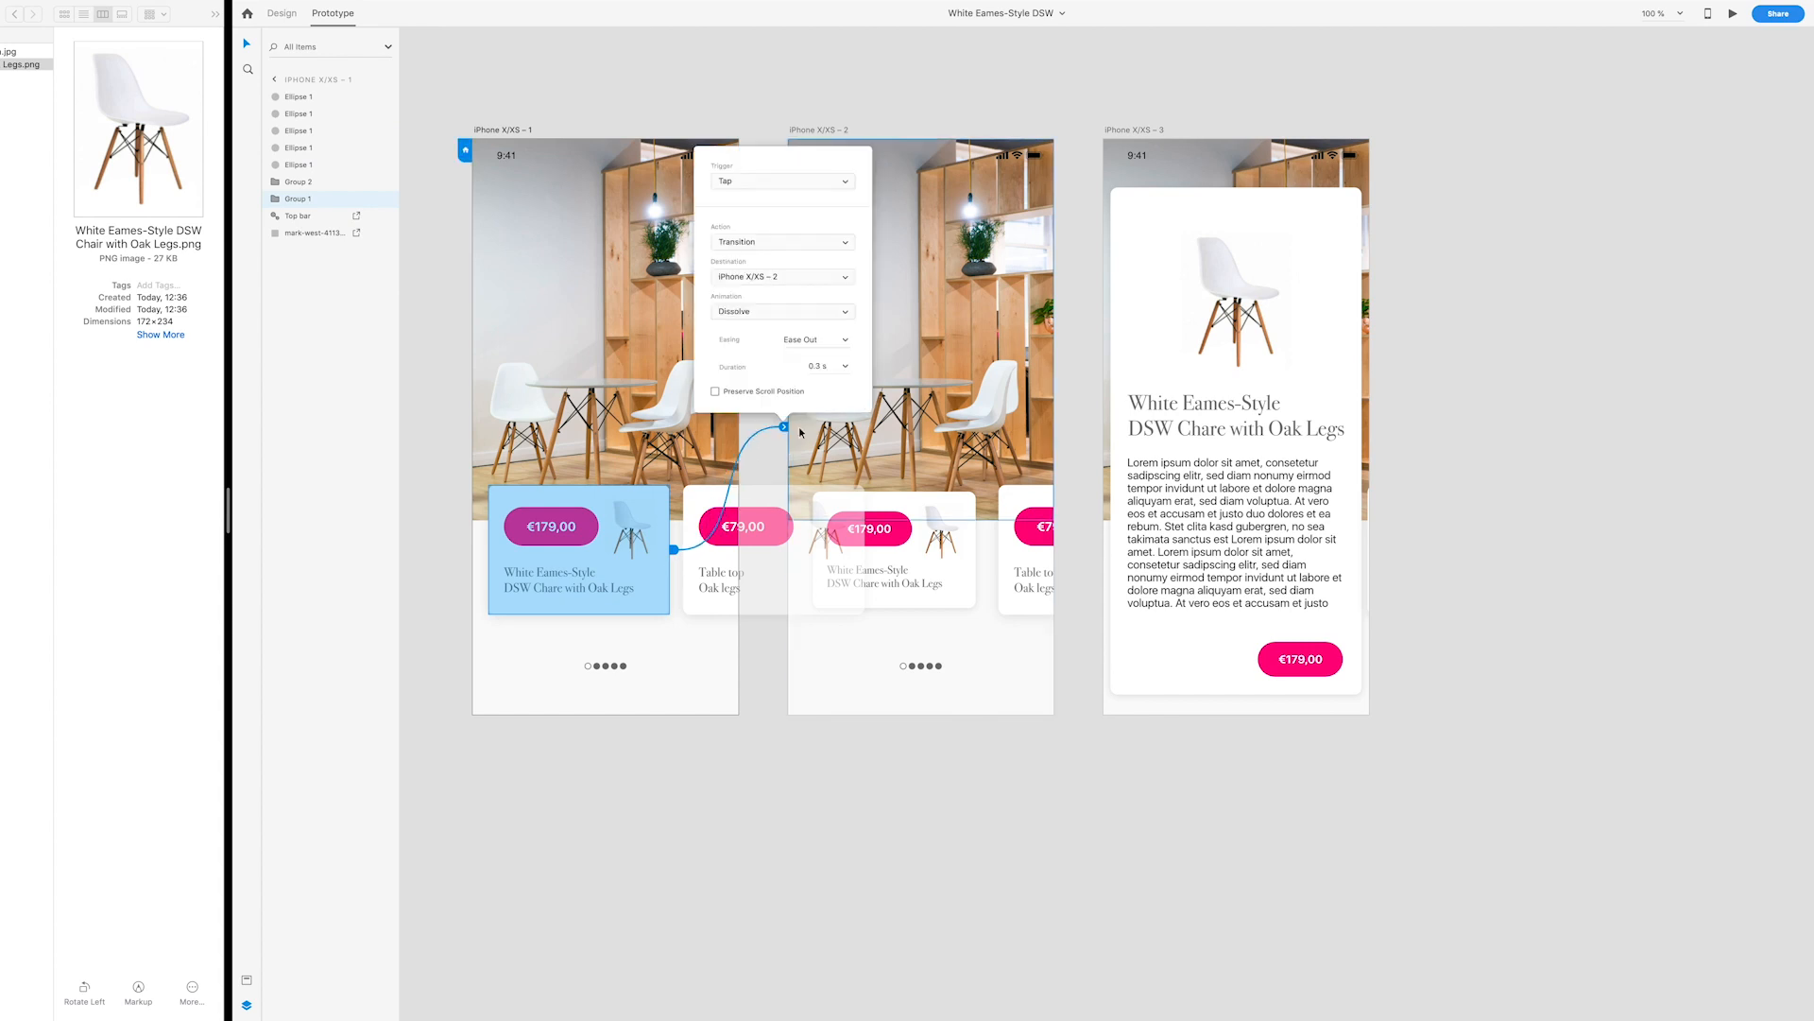
Step: Set the card link's action to Auto-Animate with a duration of 0.2 s
click(766, 242)
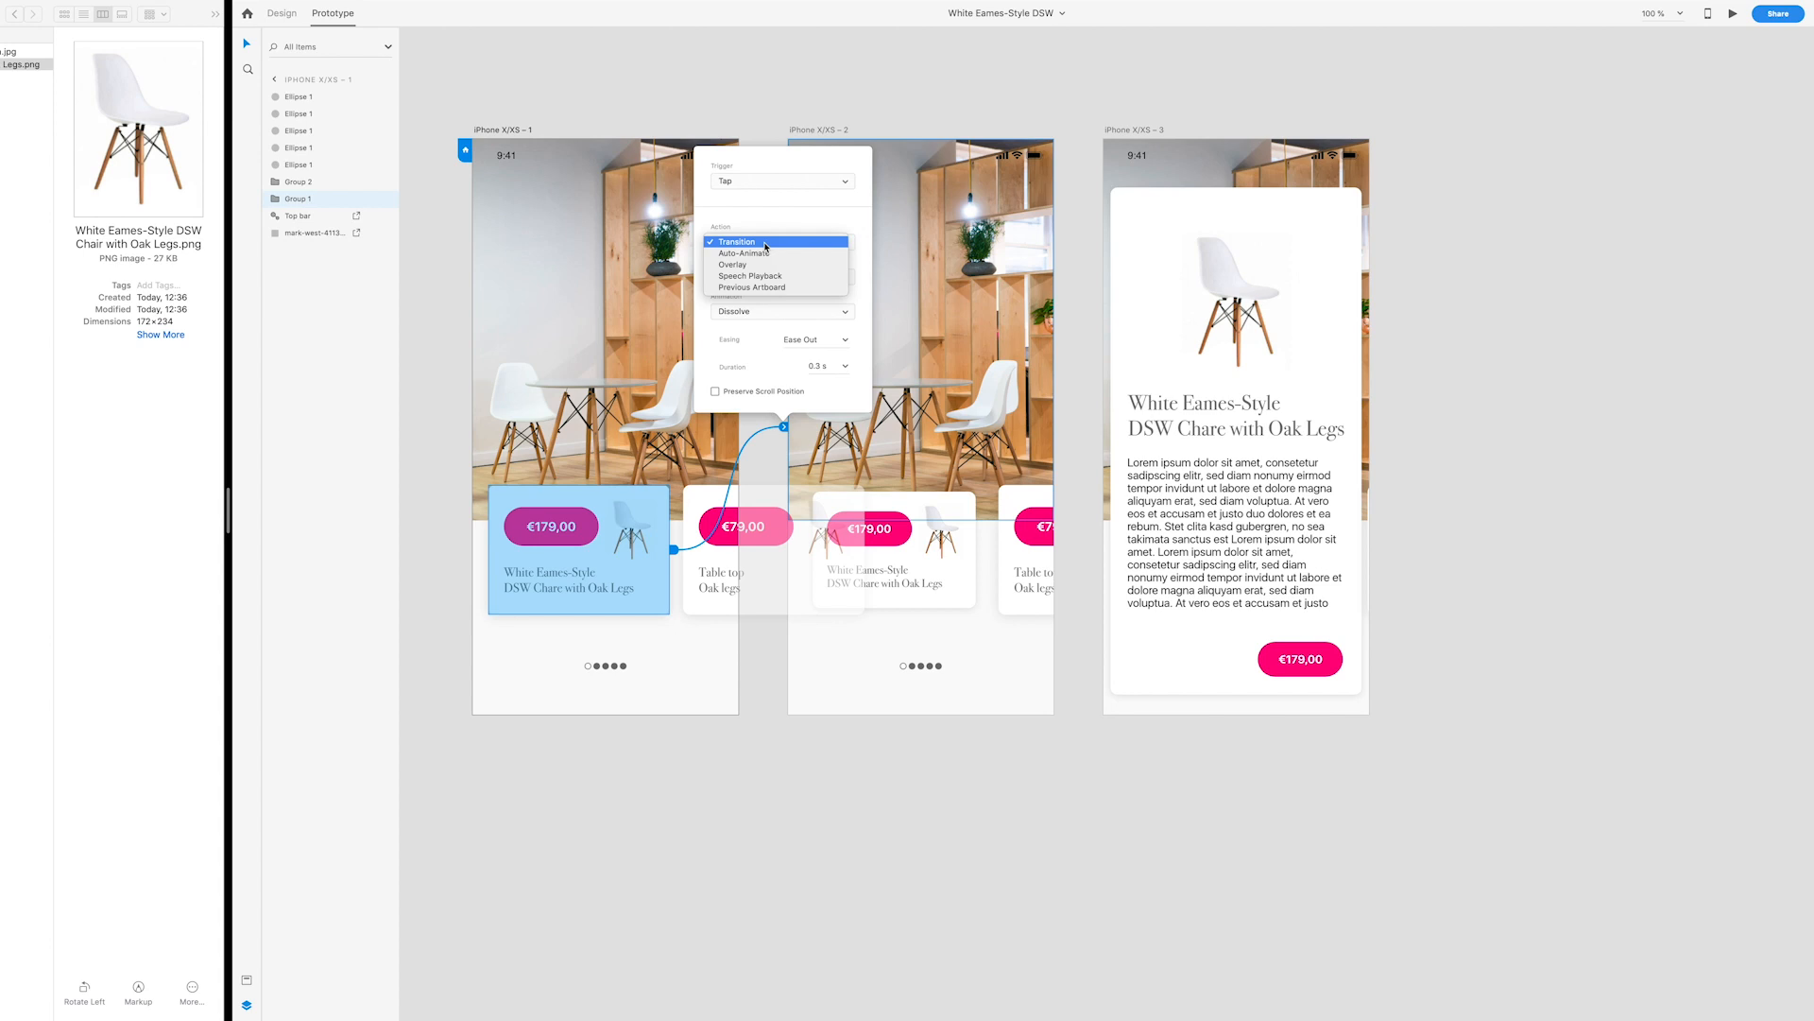
click(770, 254)
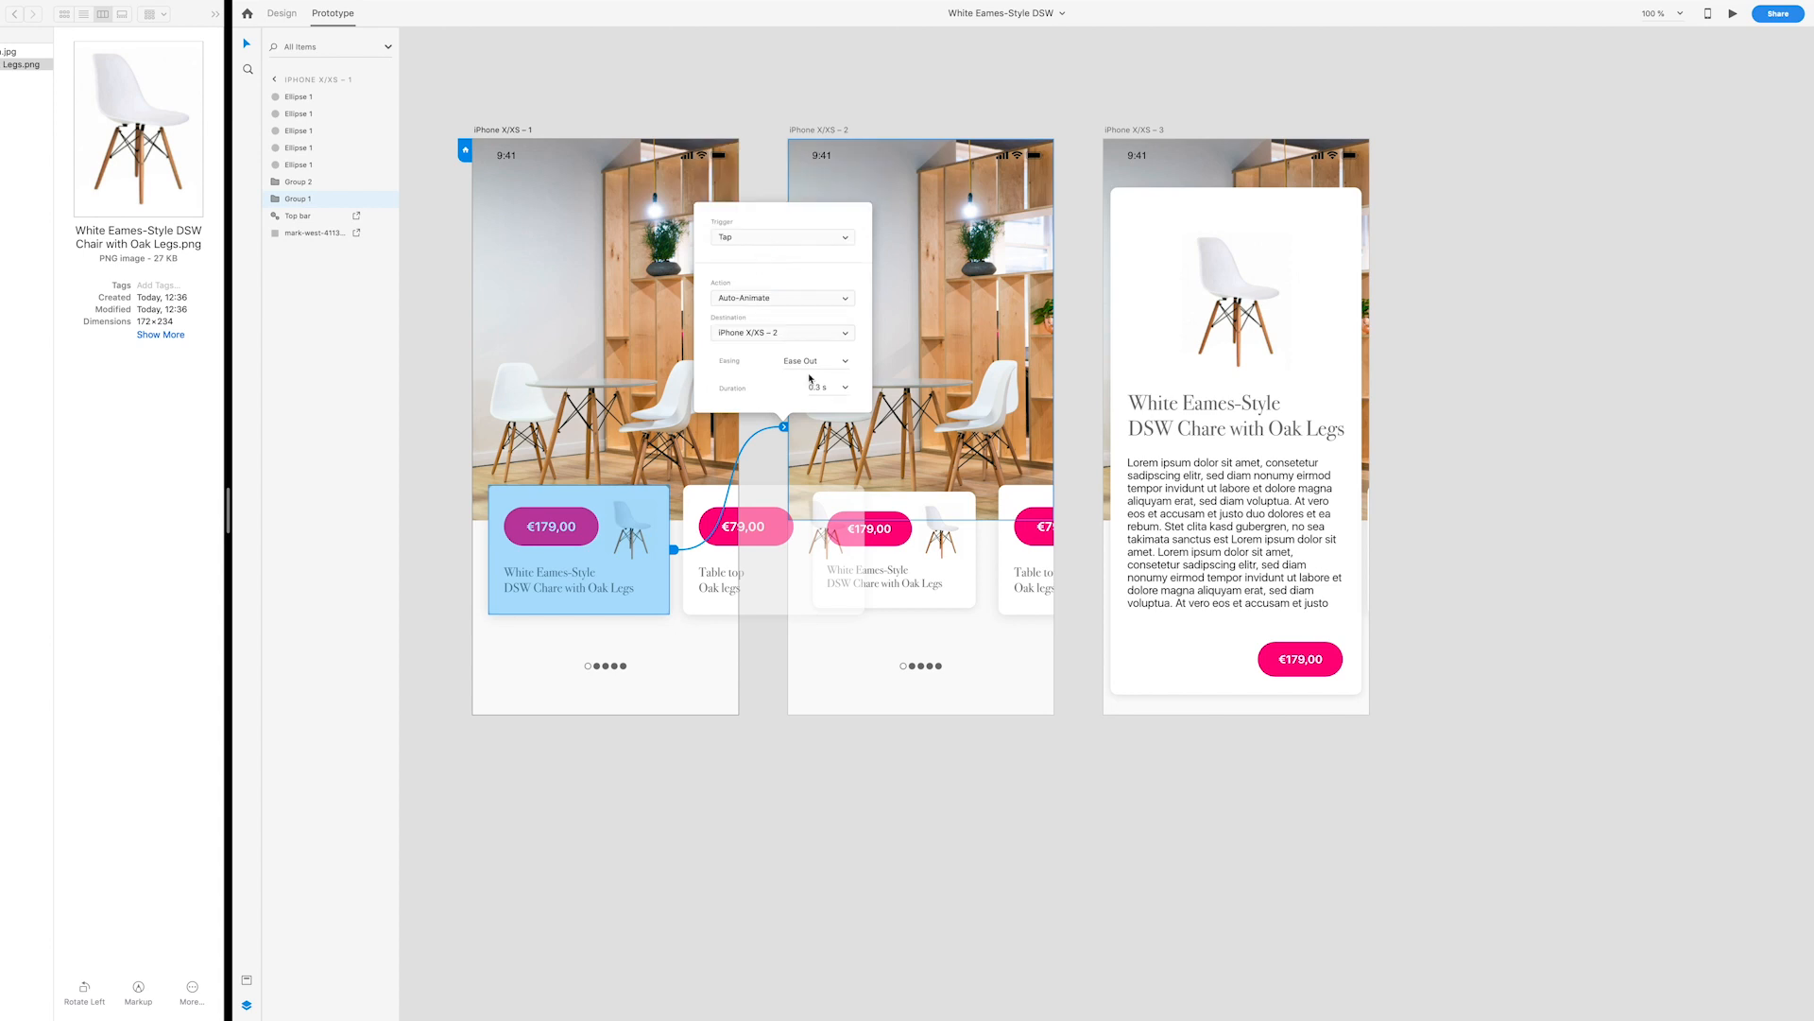
click(843, 395)
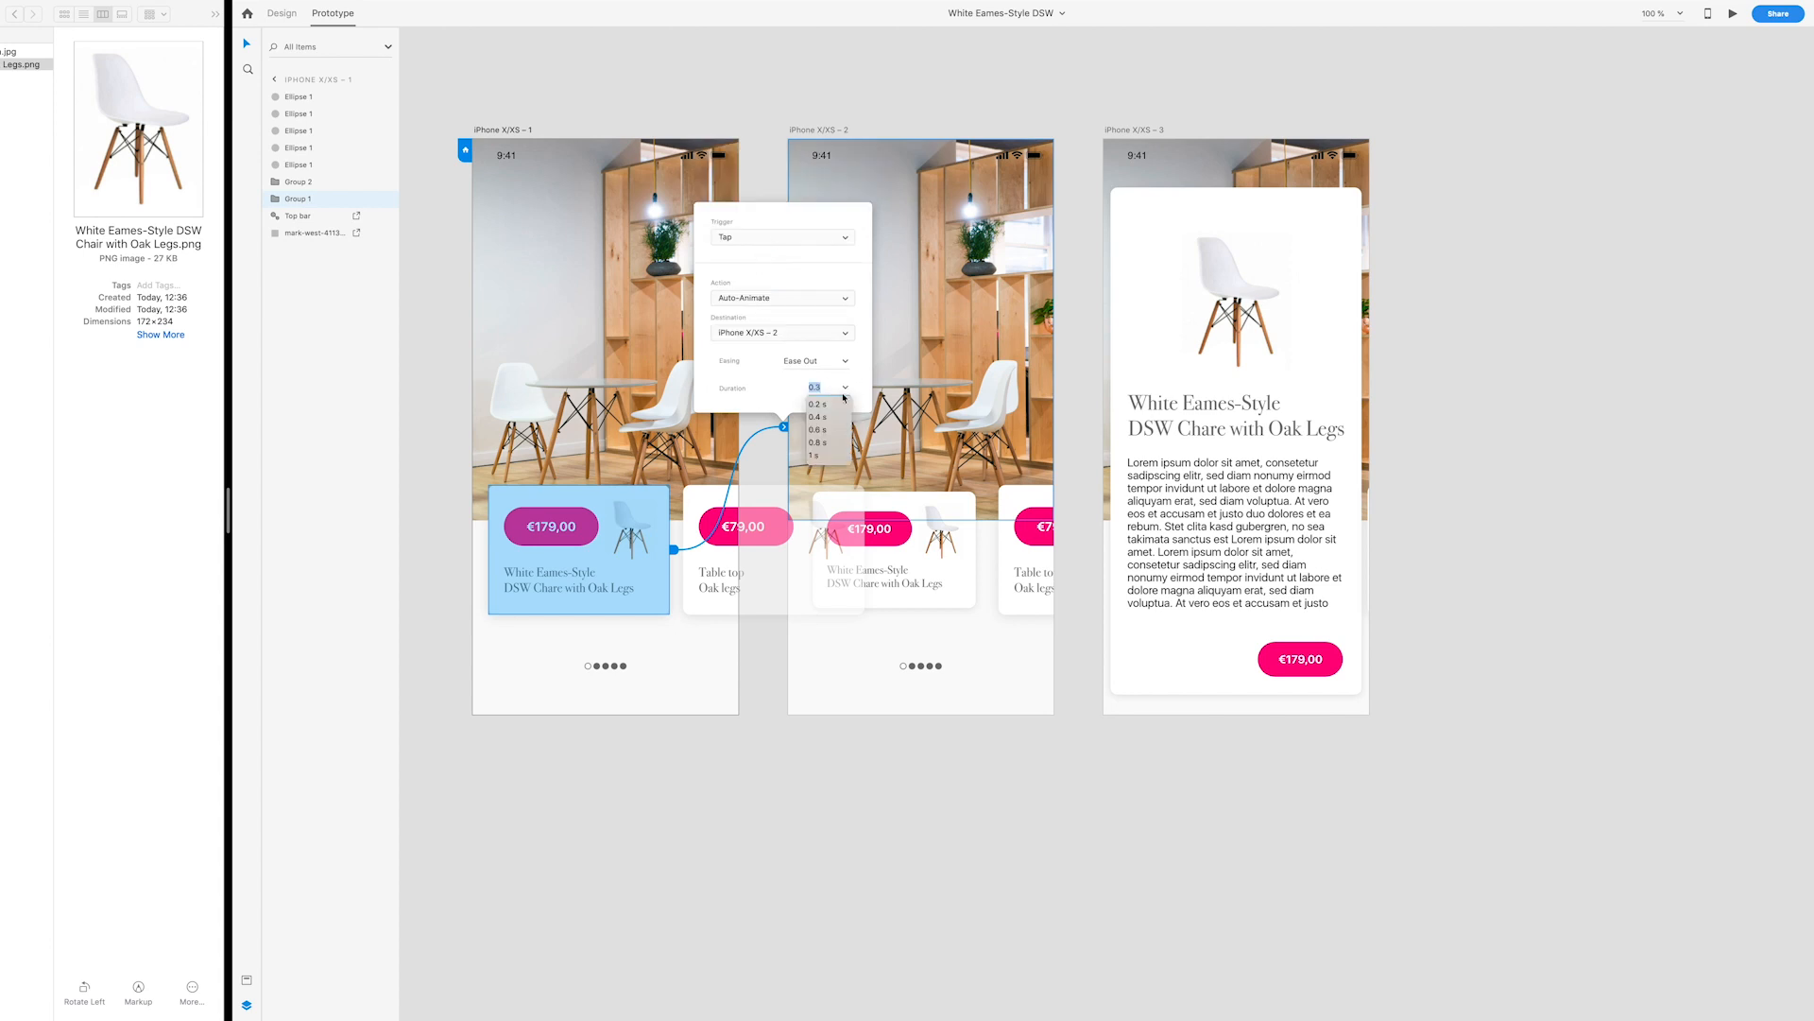
click(819, 405)
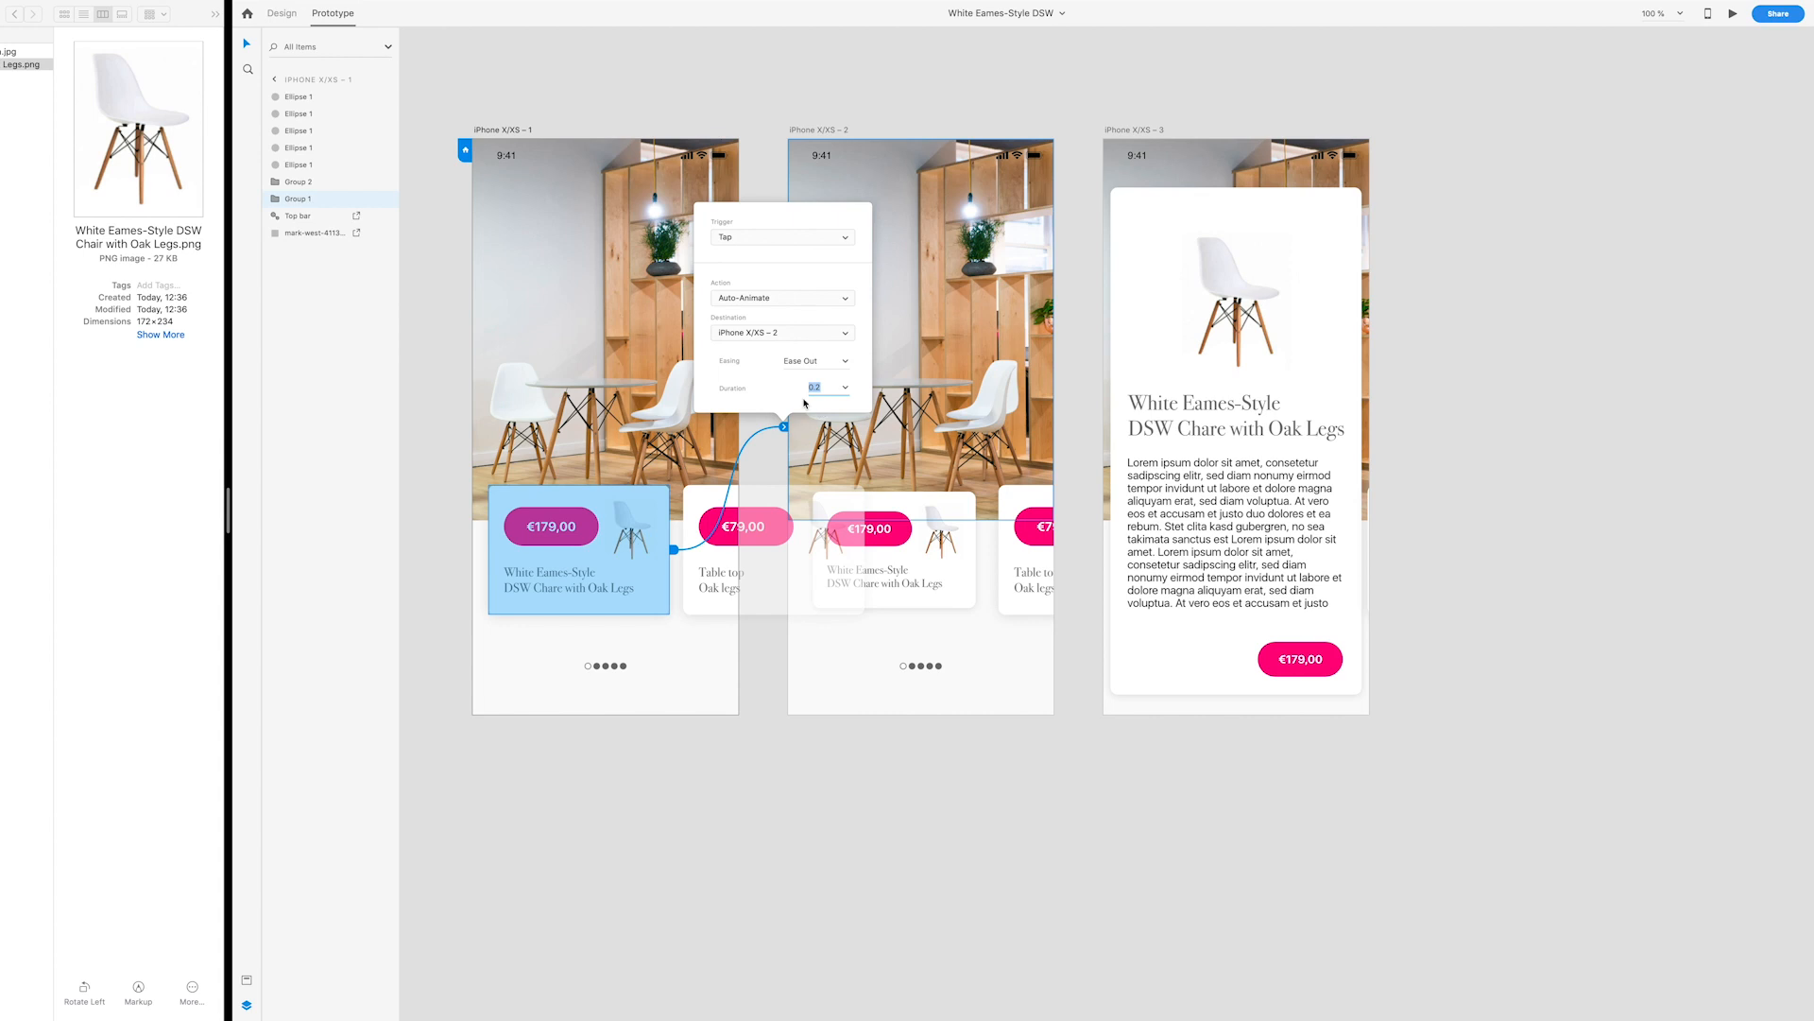
click(711, 664)
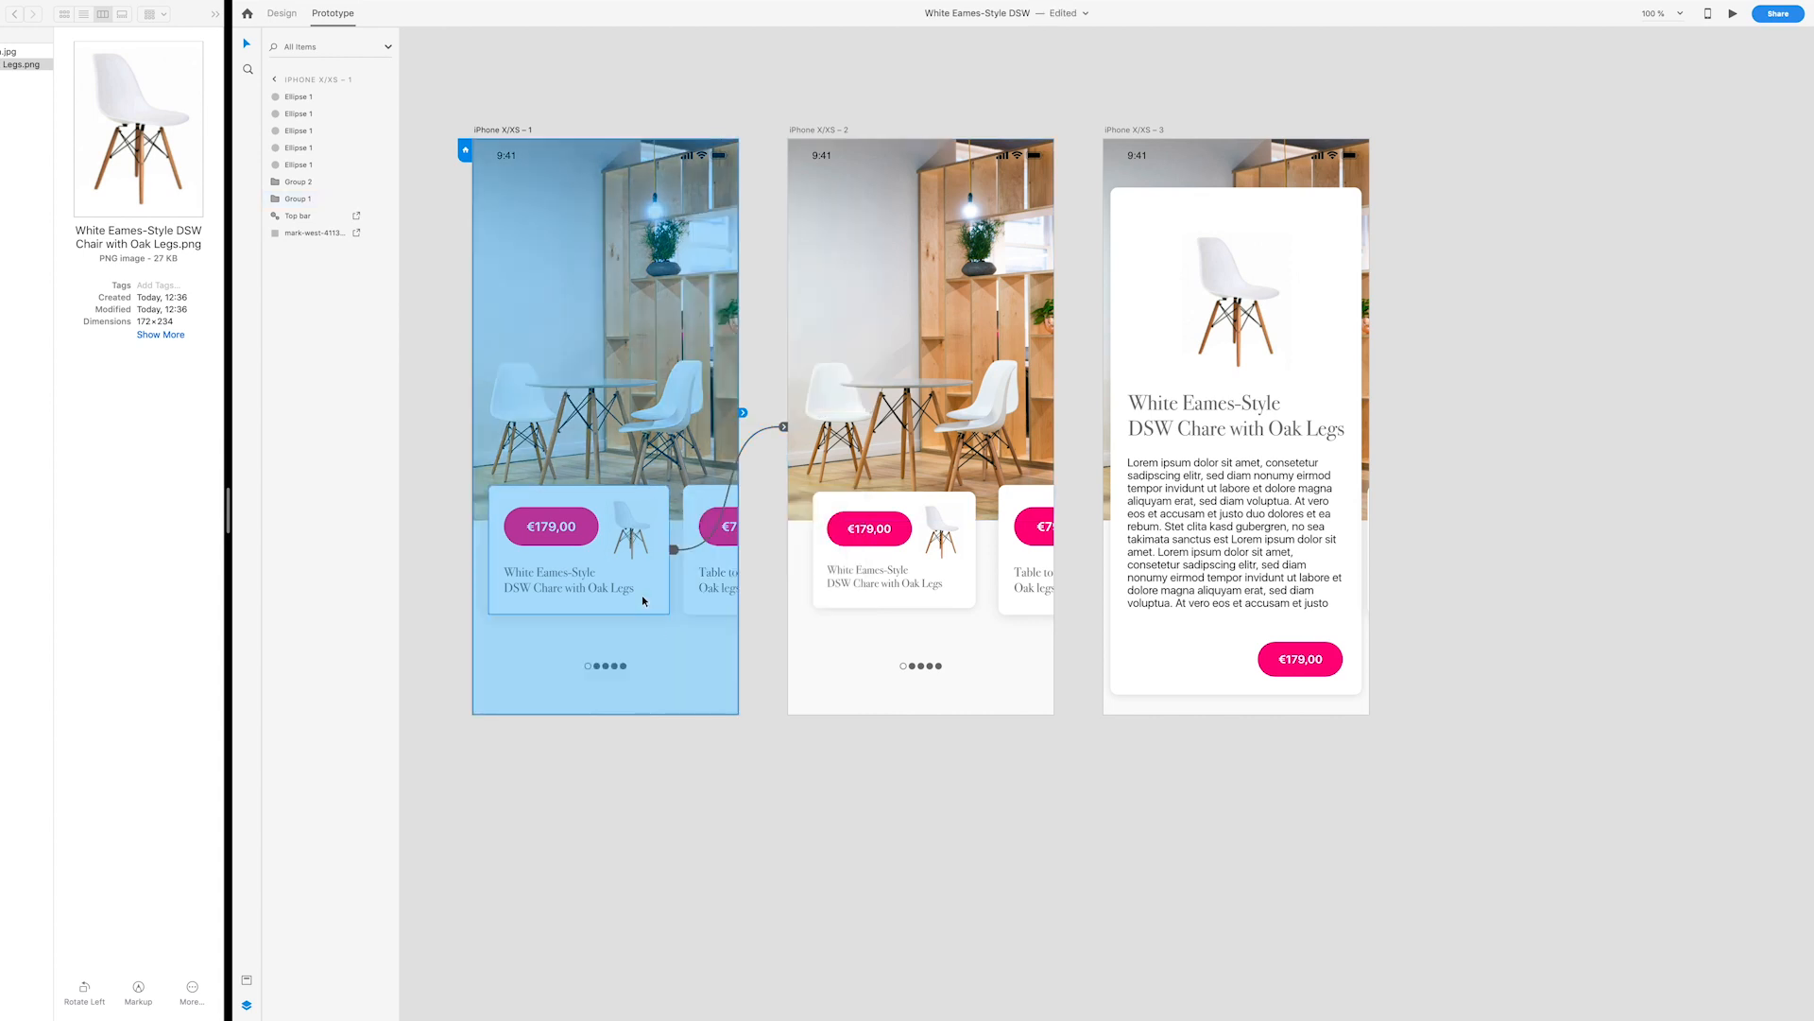
click(681, 640)
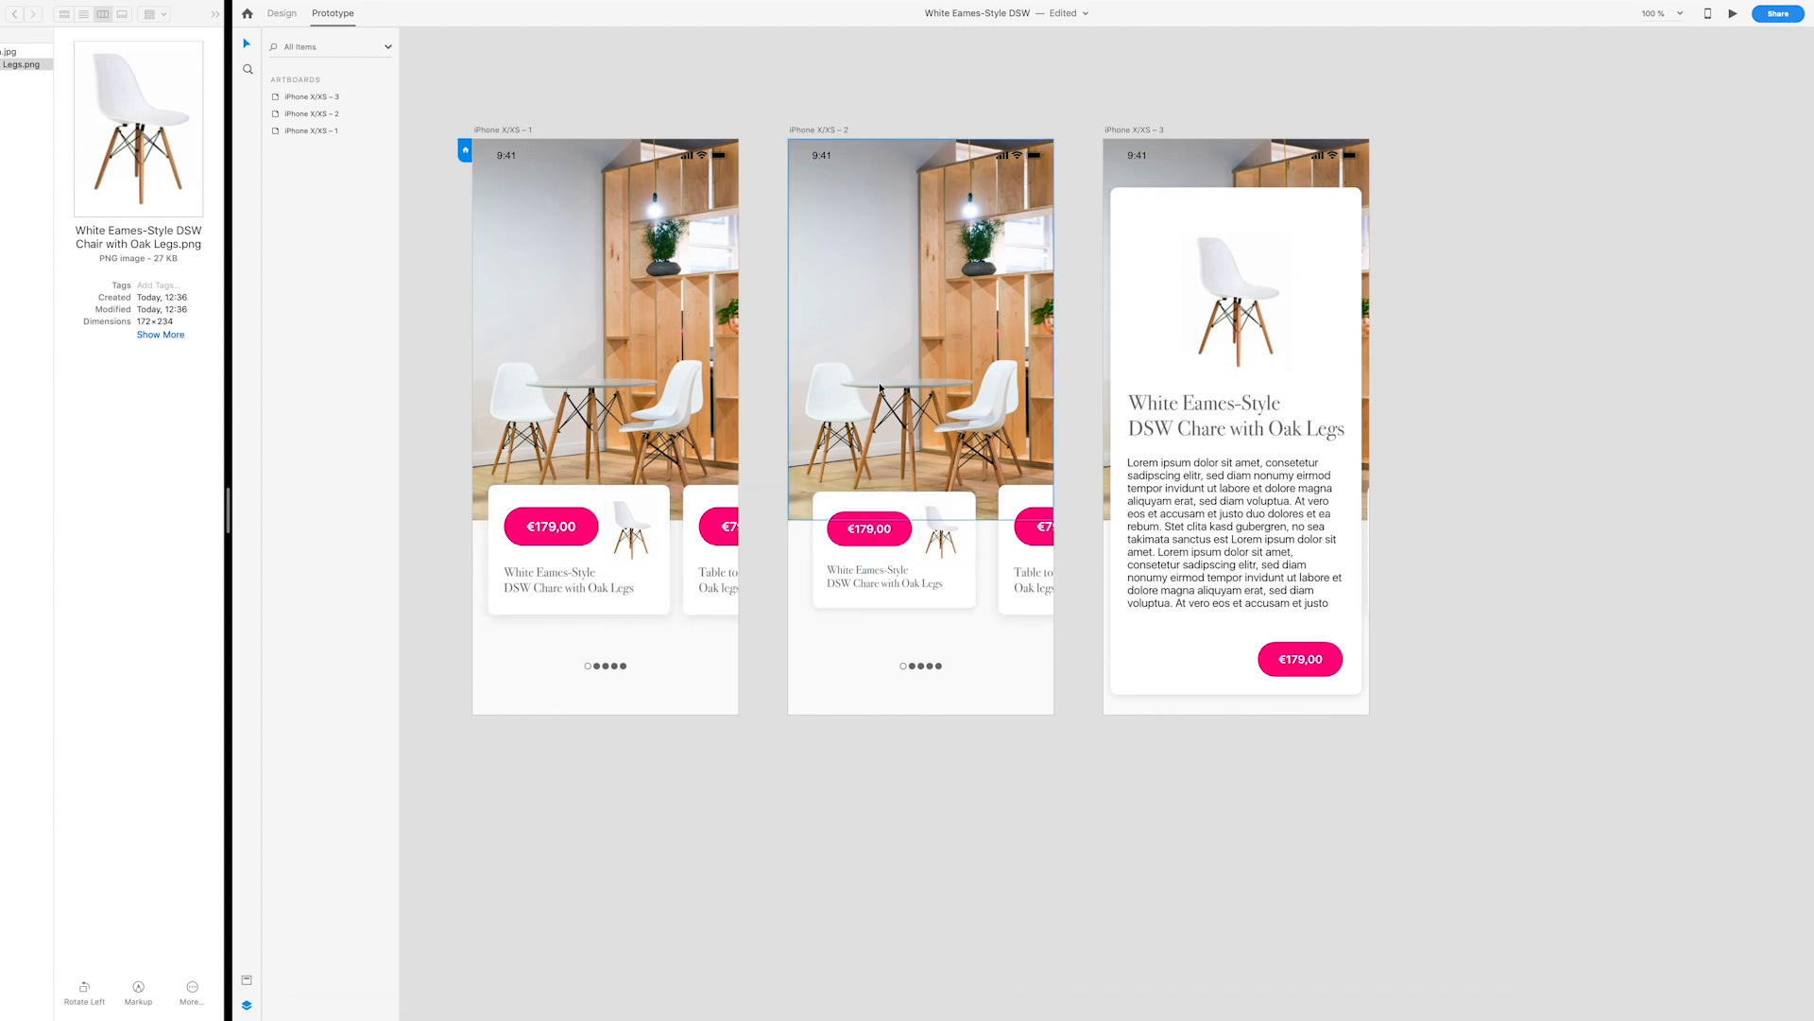
Step: Link the iPhone X/XS – 2 artboard to iPhone X/XS – 3 with a Time trigger and an Auto-Animate duration of 0.4 s
click(831, 133)
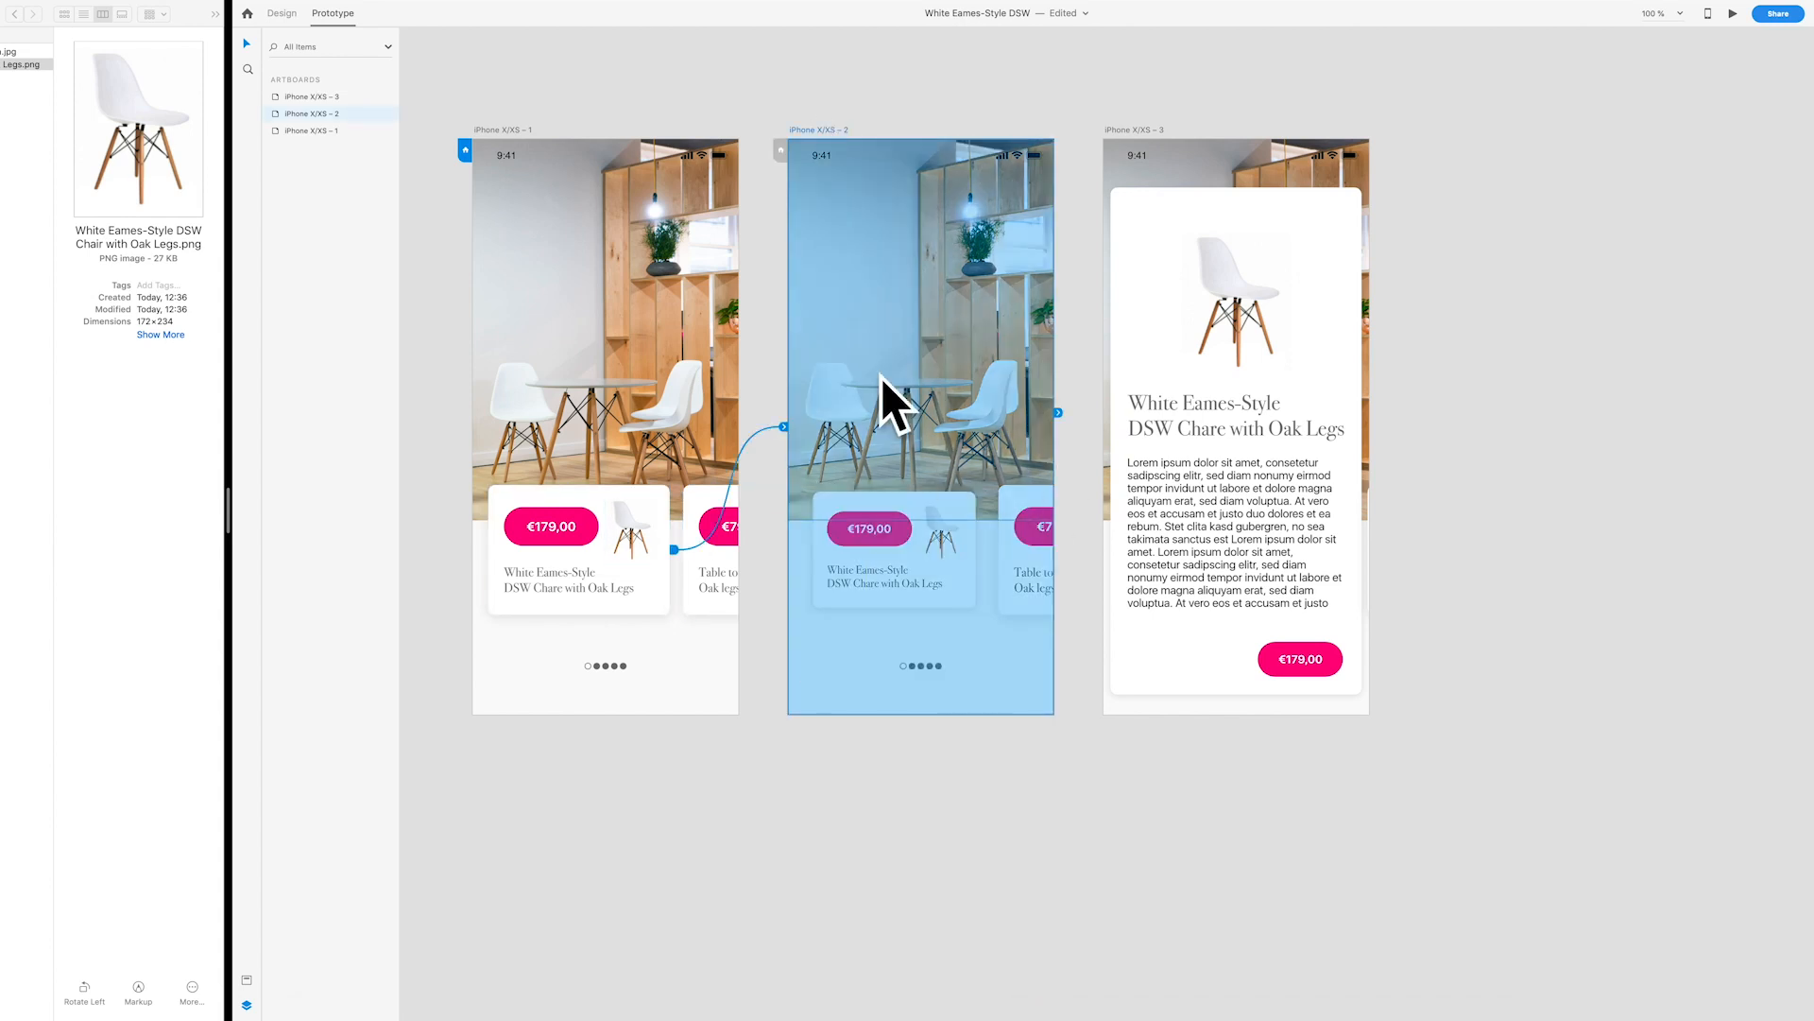
drag(1057, 413, 1117, 390)
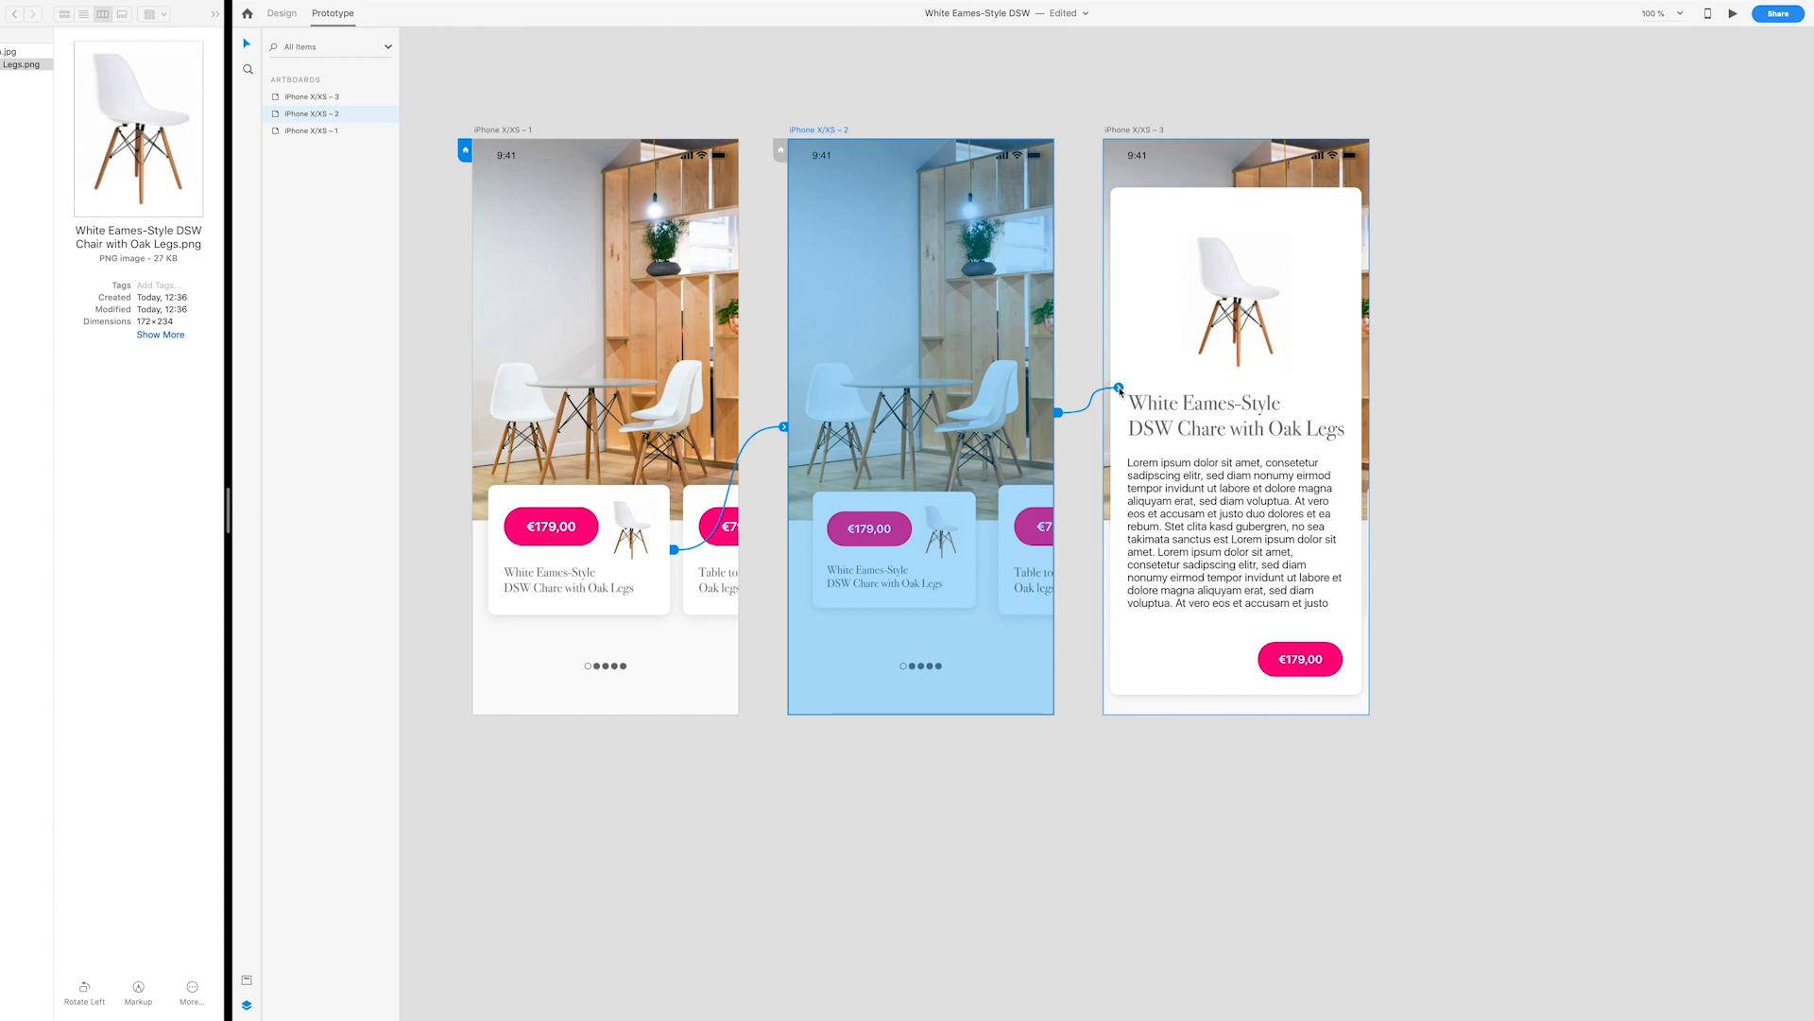
click(1078, 477)
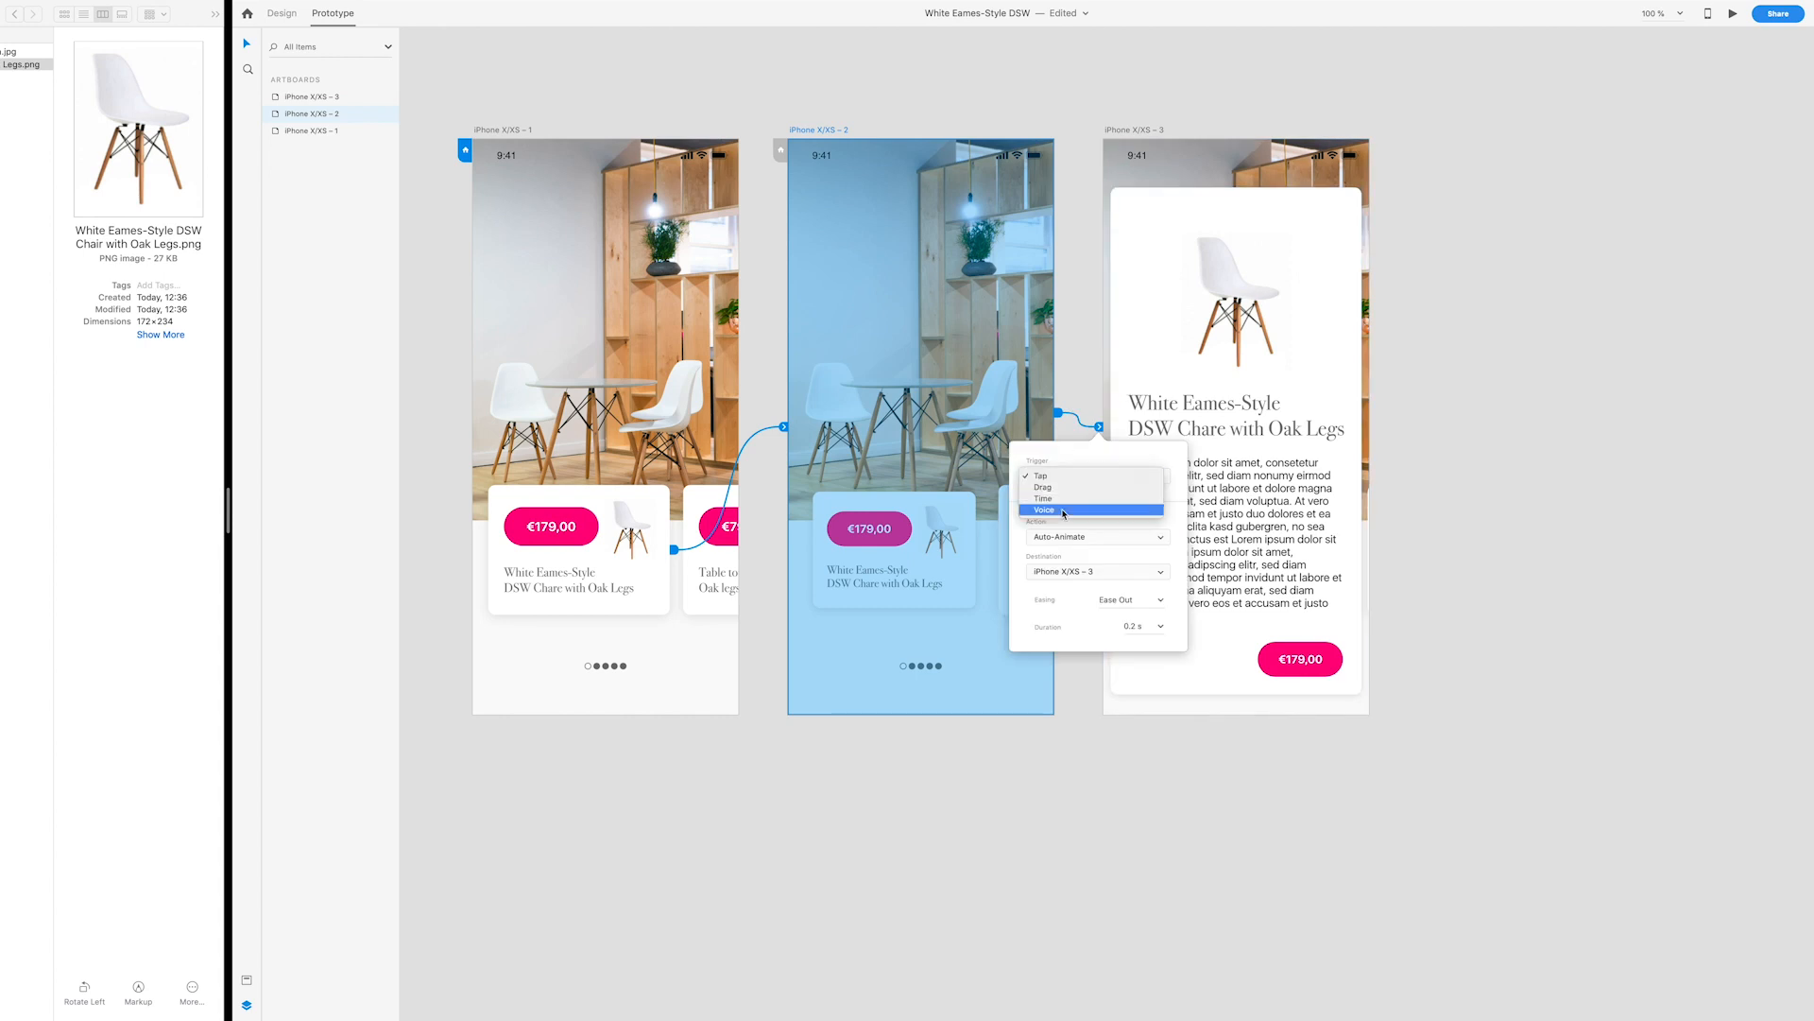
click(1062, 500)
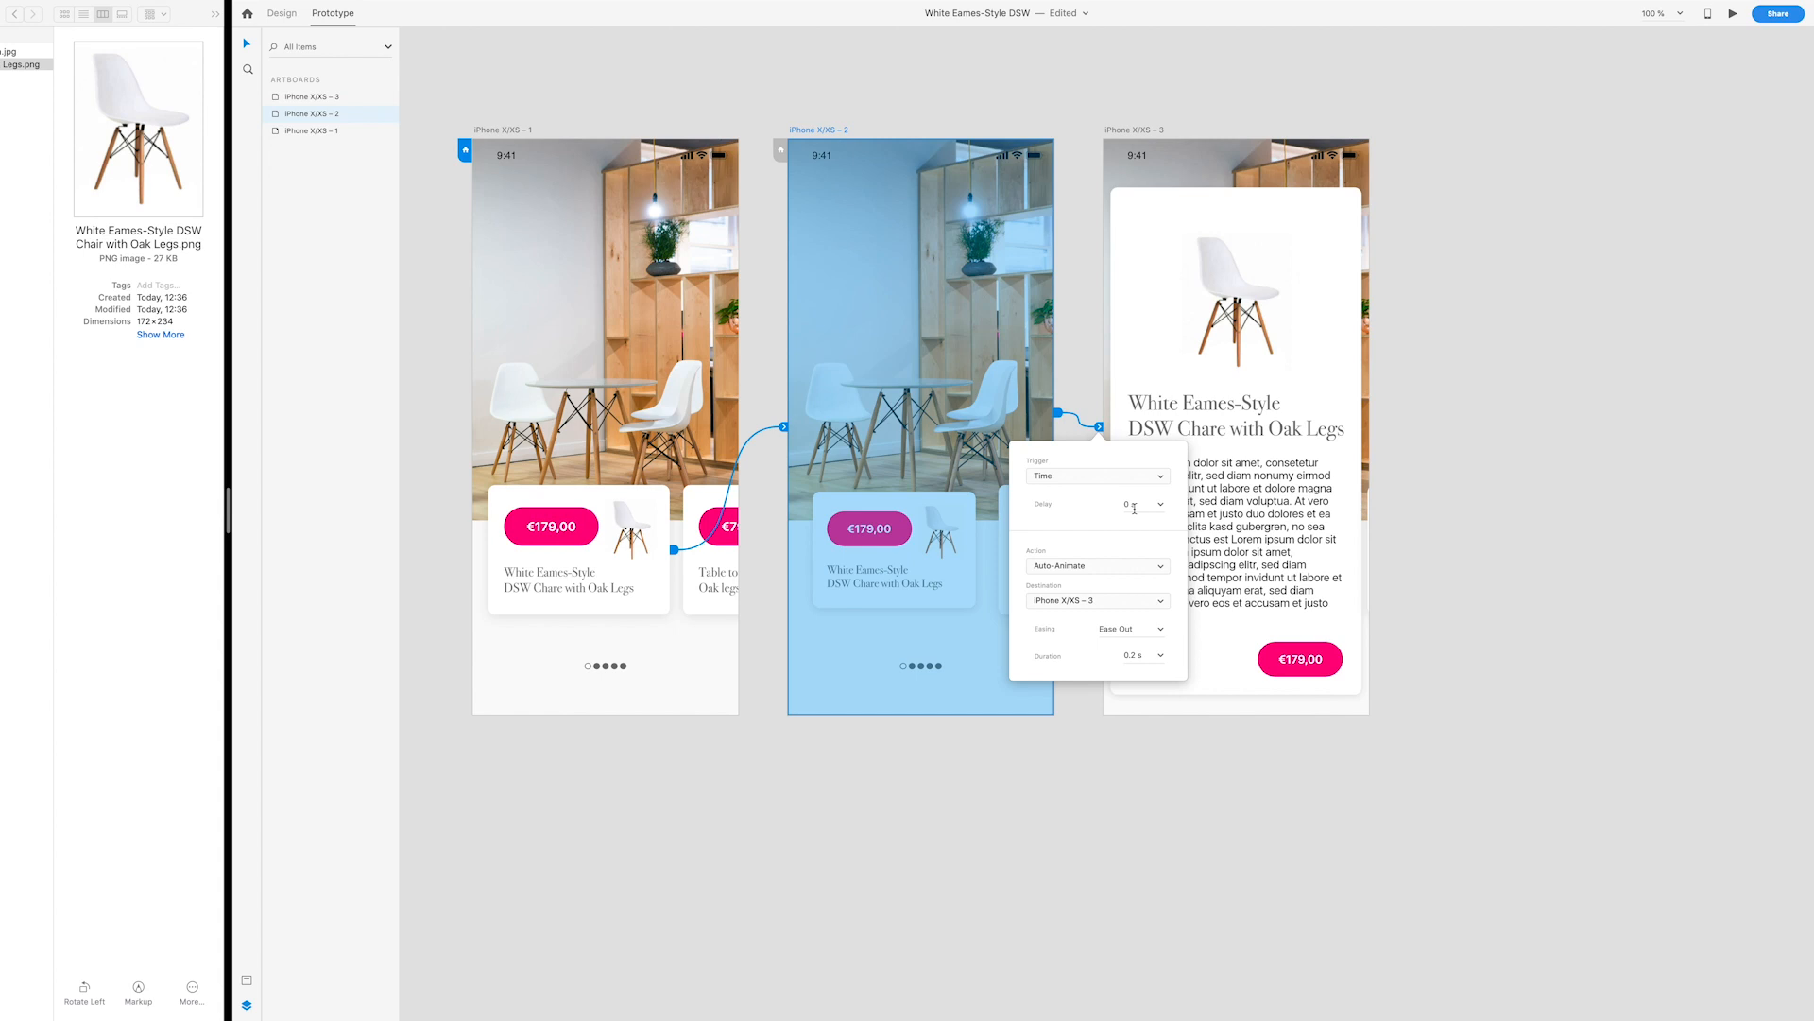
click(1153, 654)
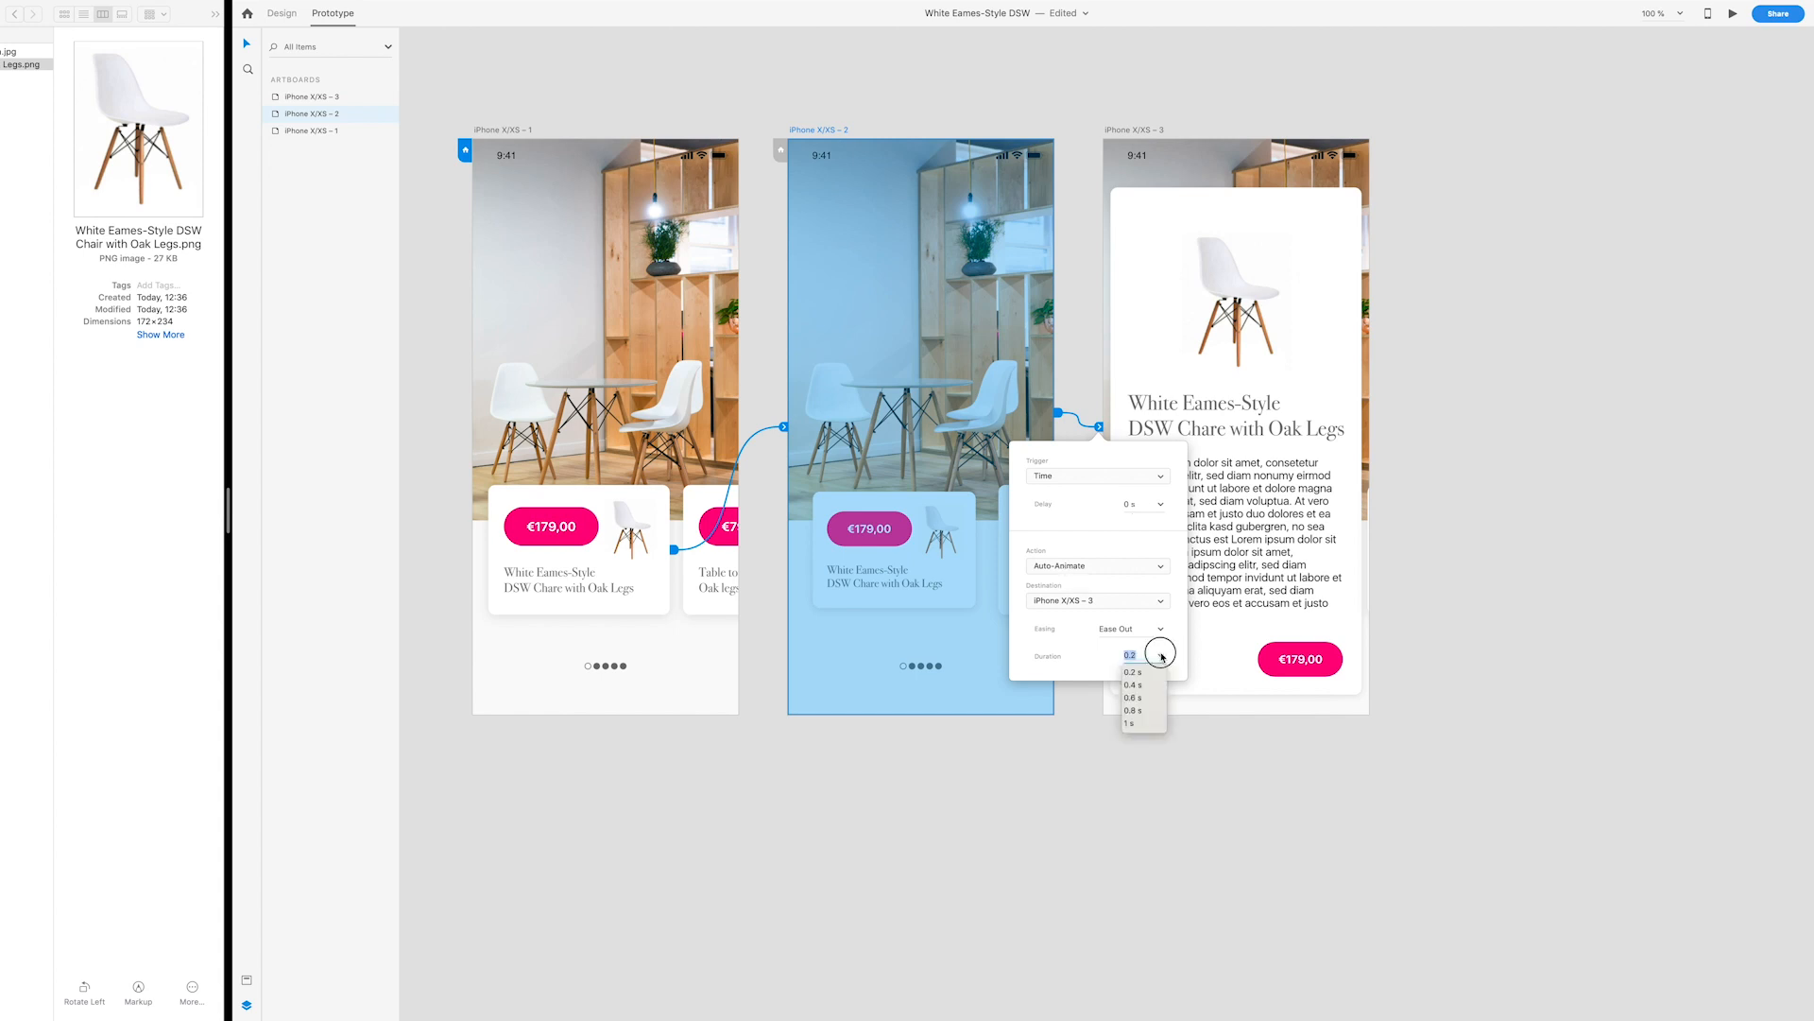
click(1140, 690)
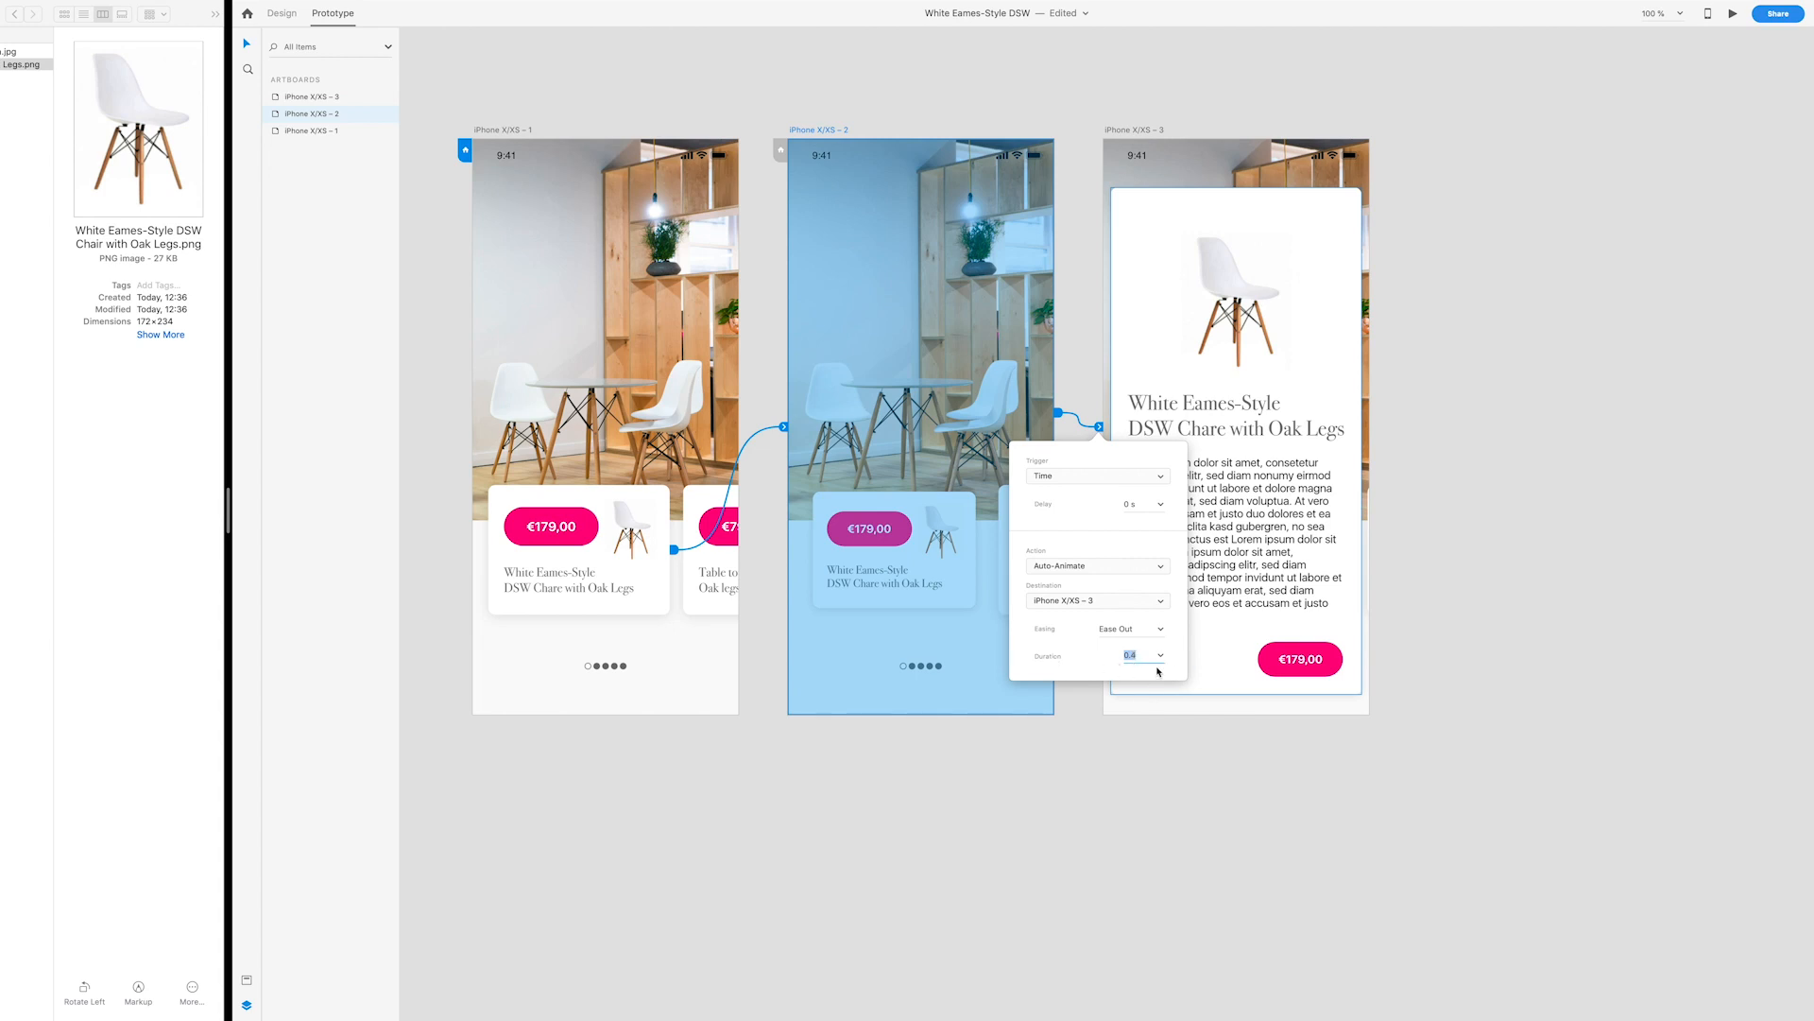
click(1451, 573)
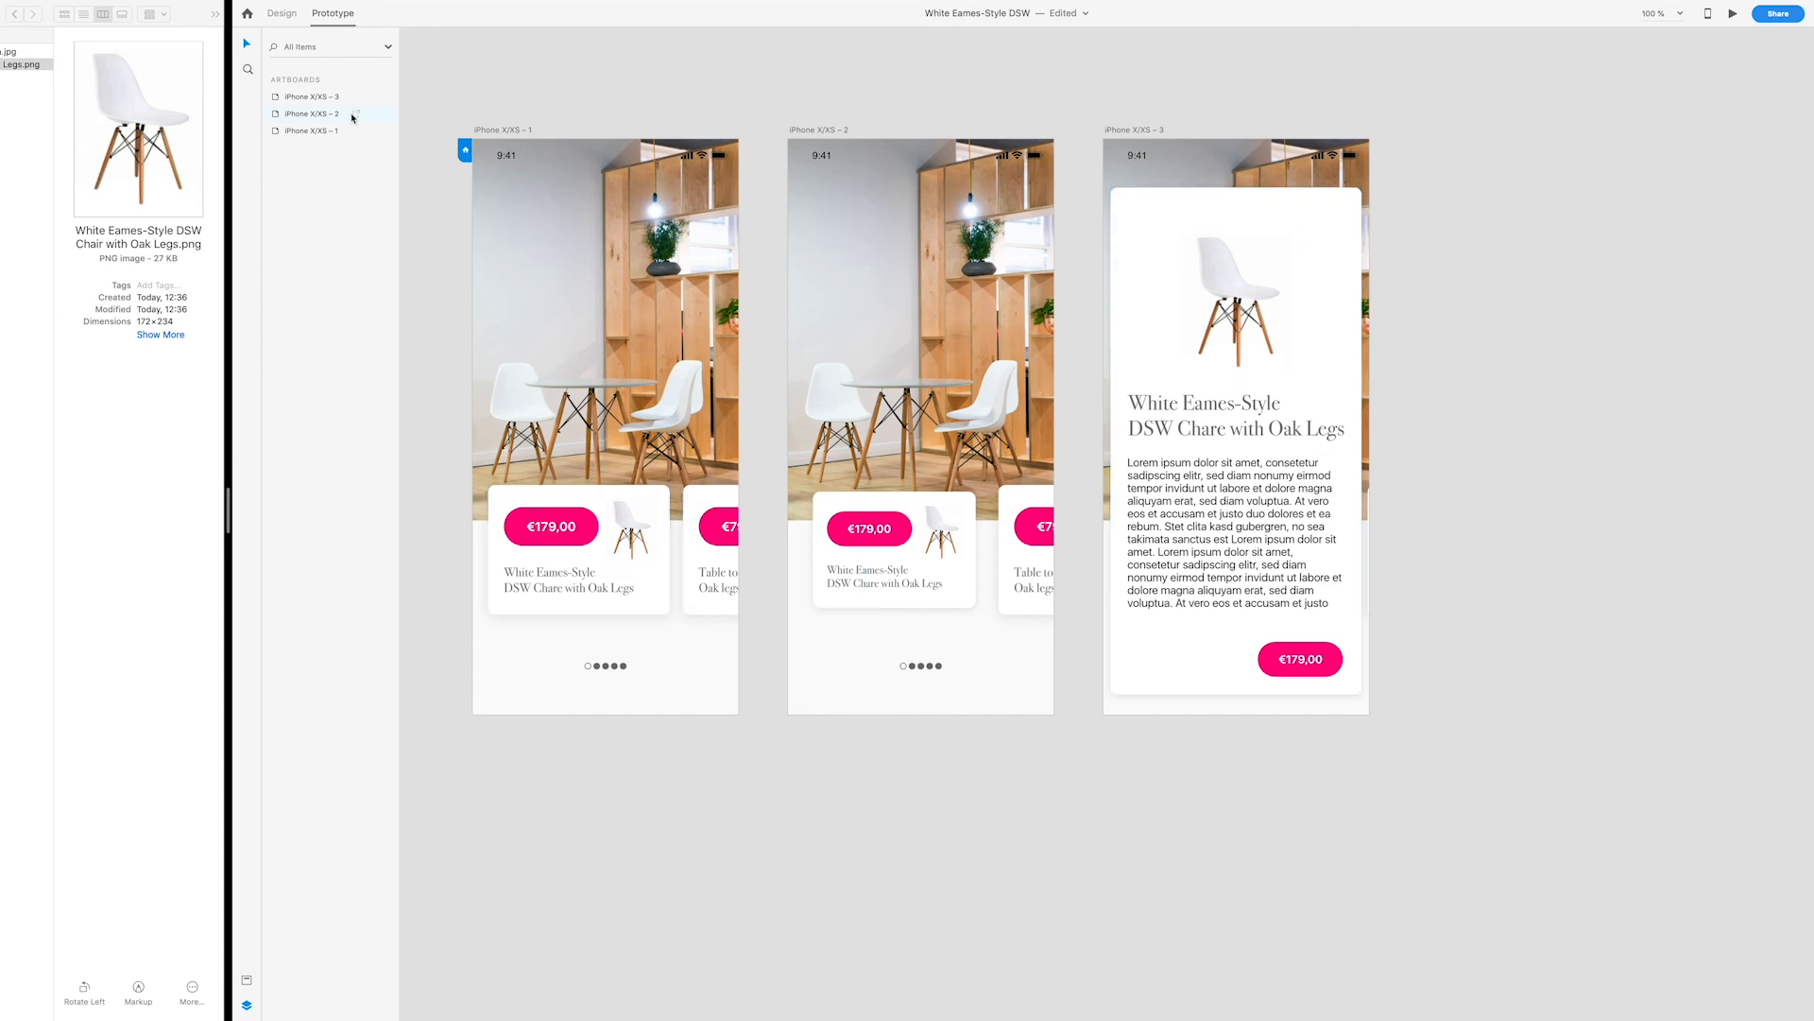
Step: In design mode, draw a dark grey 38 × 38 circle in the upper-right corner of the detail card on iPhone X/XS – 3
click(293, 19)
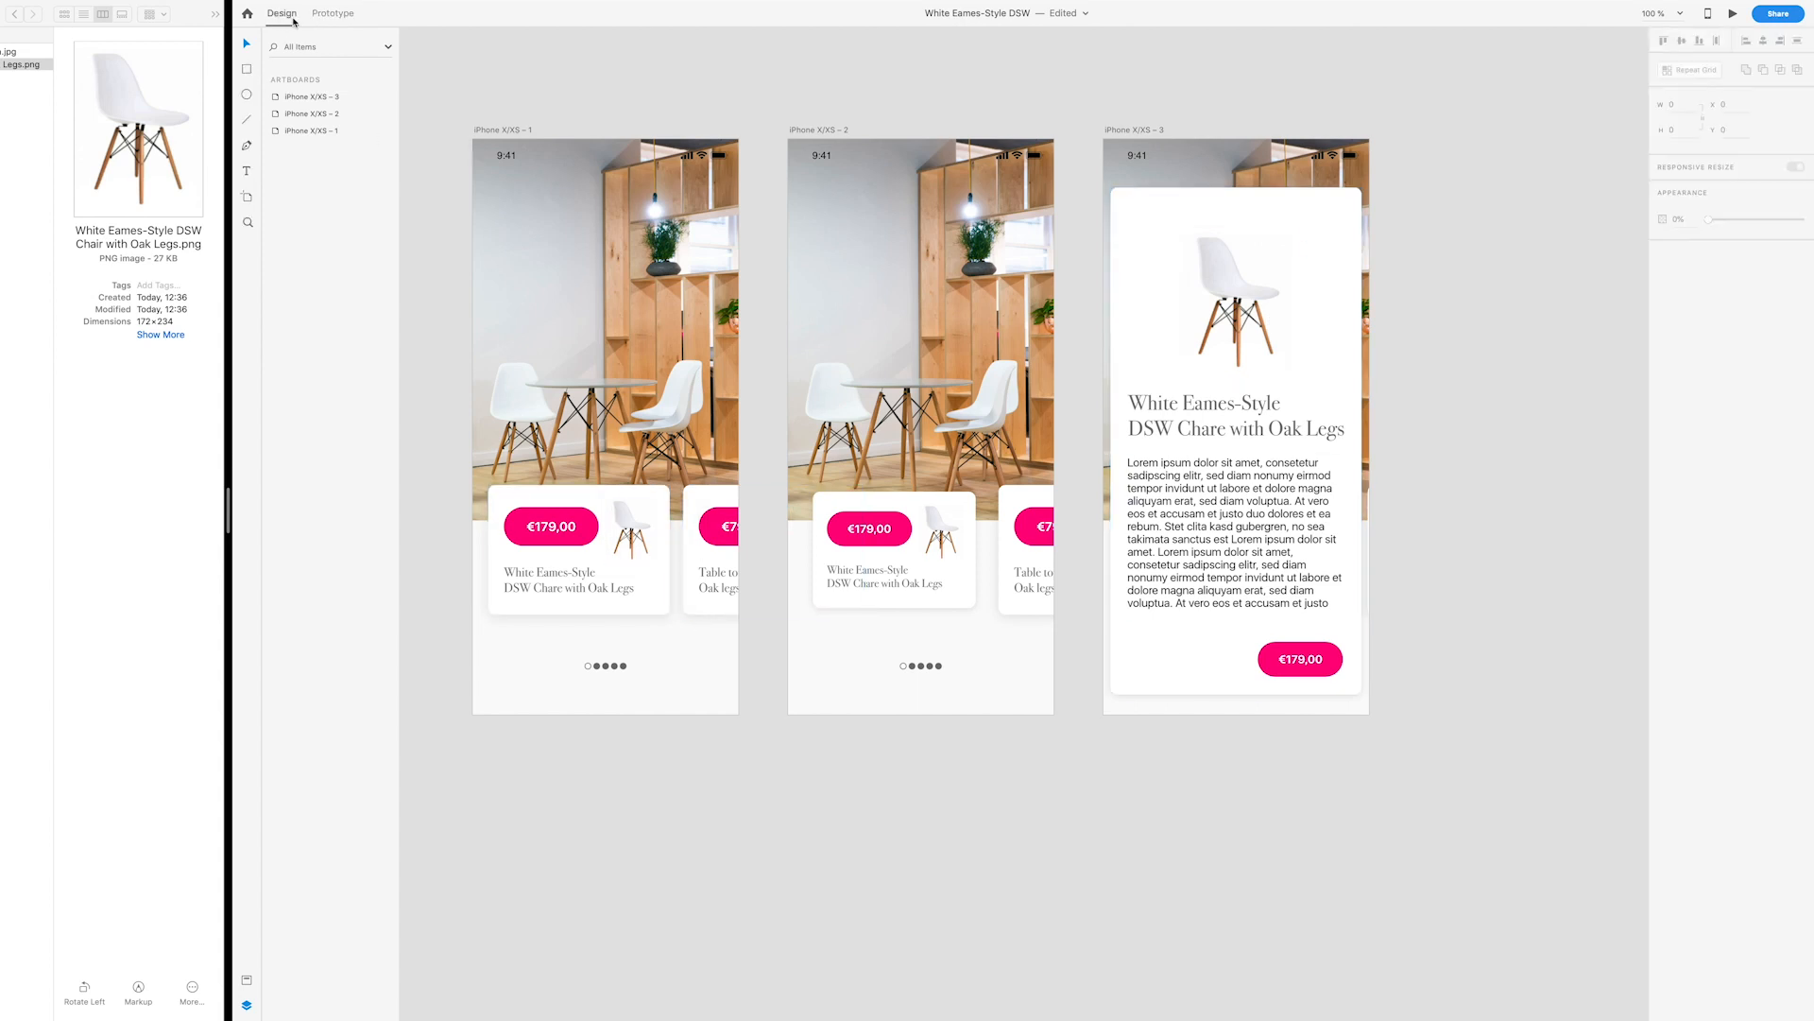
click(246, 93)
drag(1323, 202, 1350, 230)
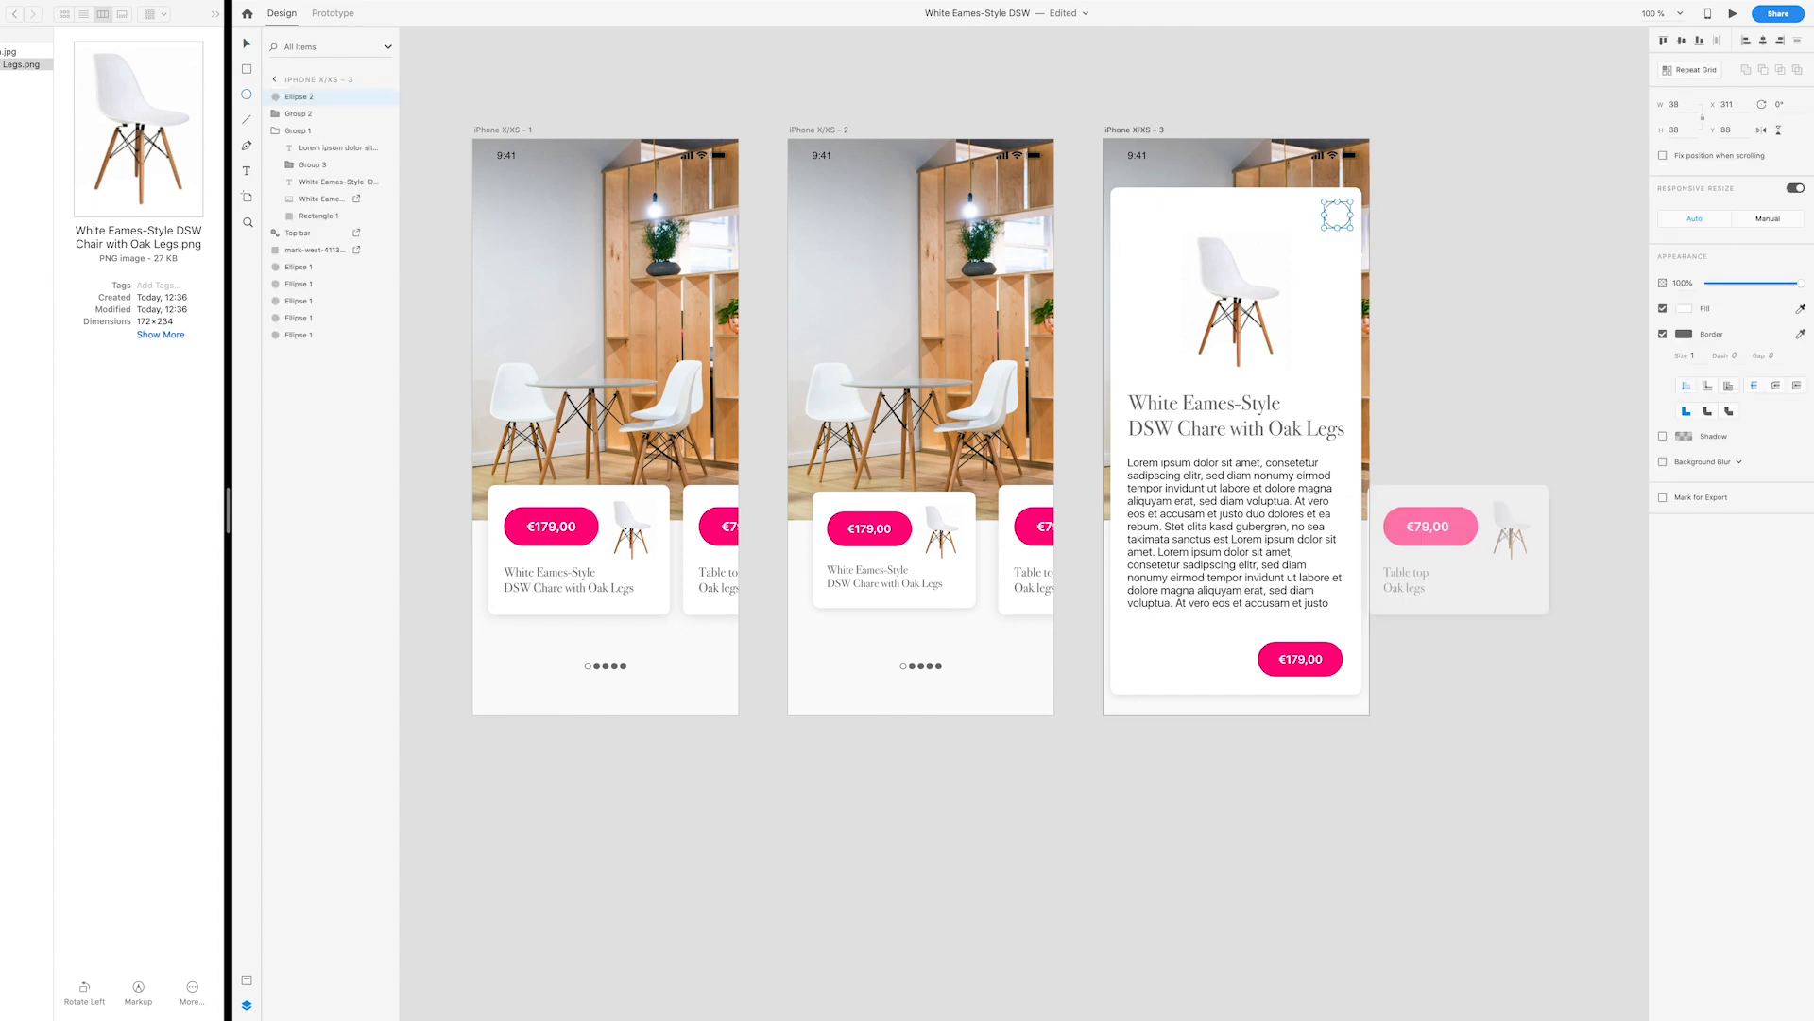
click(1681, 336)
key(v)
click(1381, 222)
Step: Draw a vertical white rectangle about 5 wide and 20 high inside the grey circle and remove its border
scroll(1381, 217, up, 3)
scroll(1293, 202, up, 10)
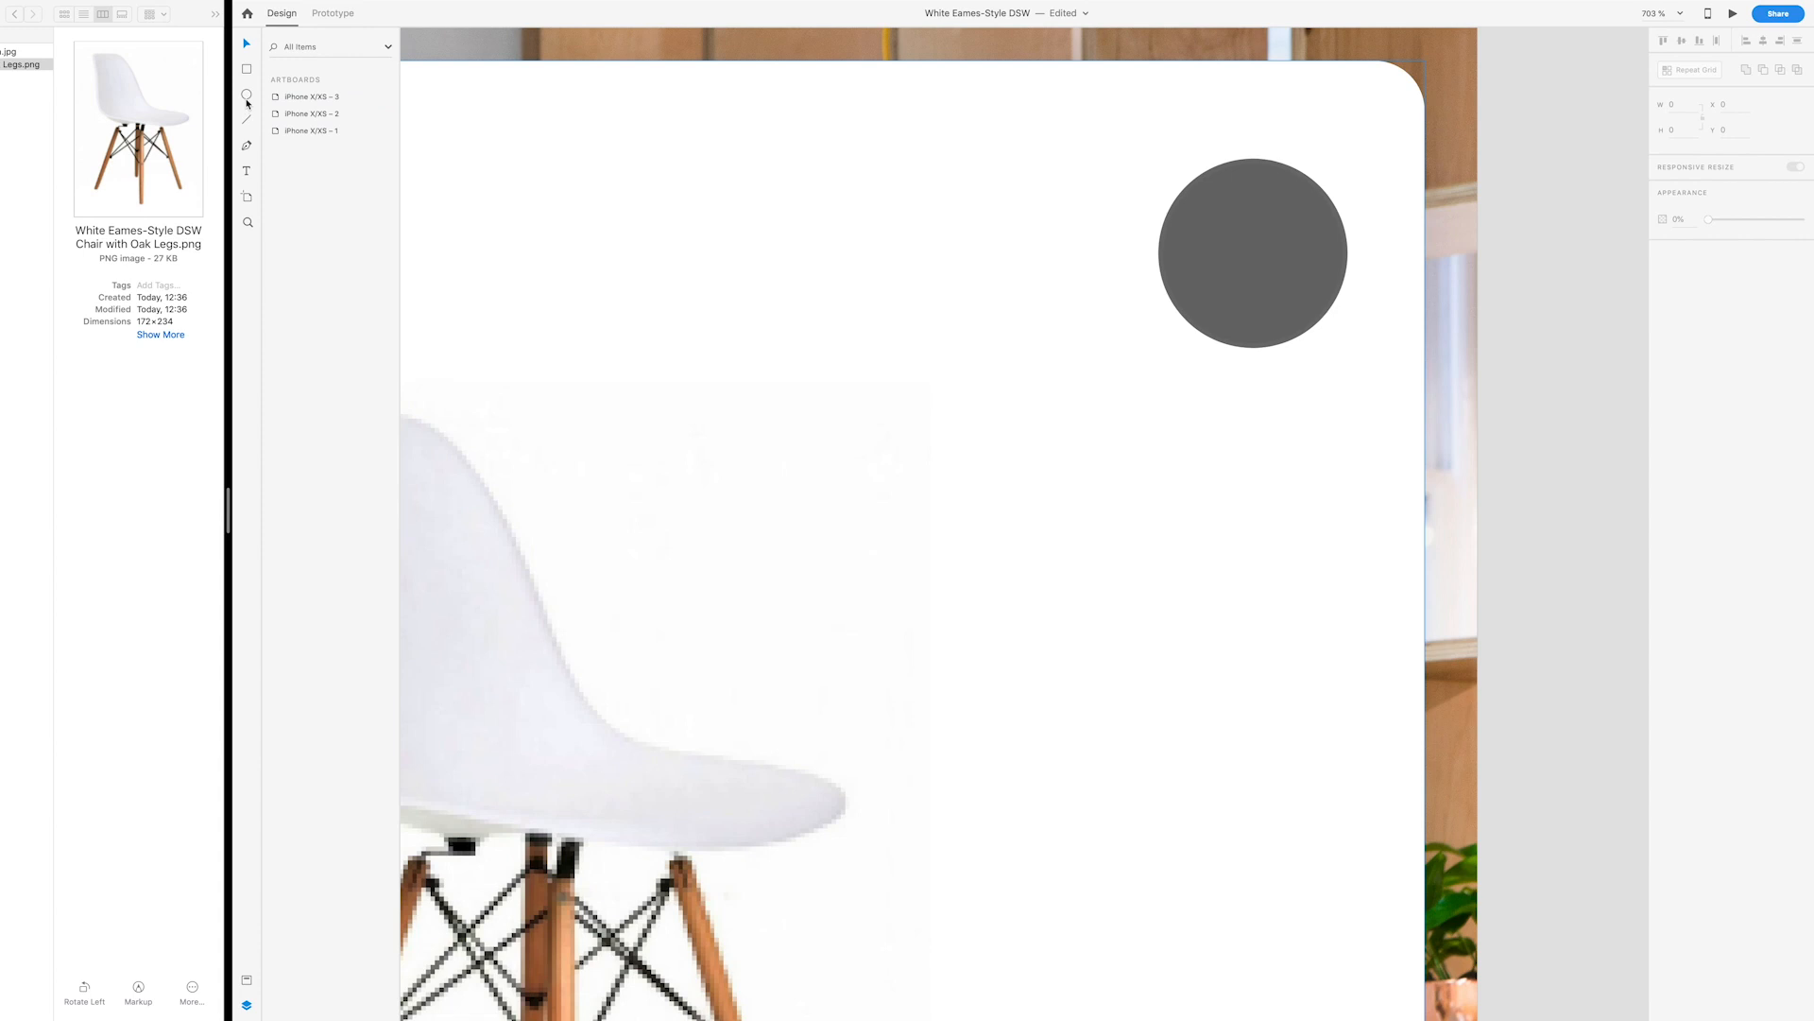
click(247, 69)
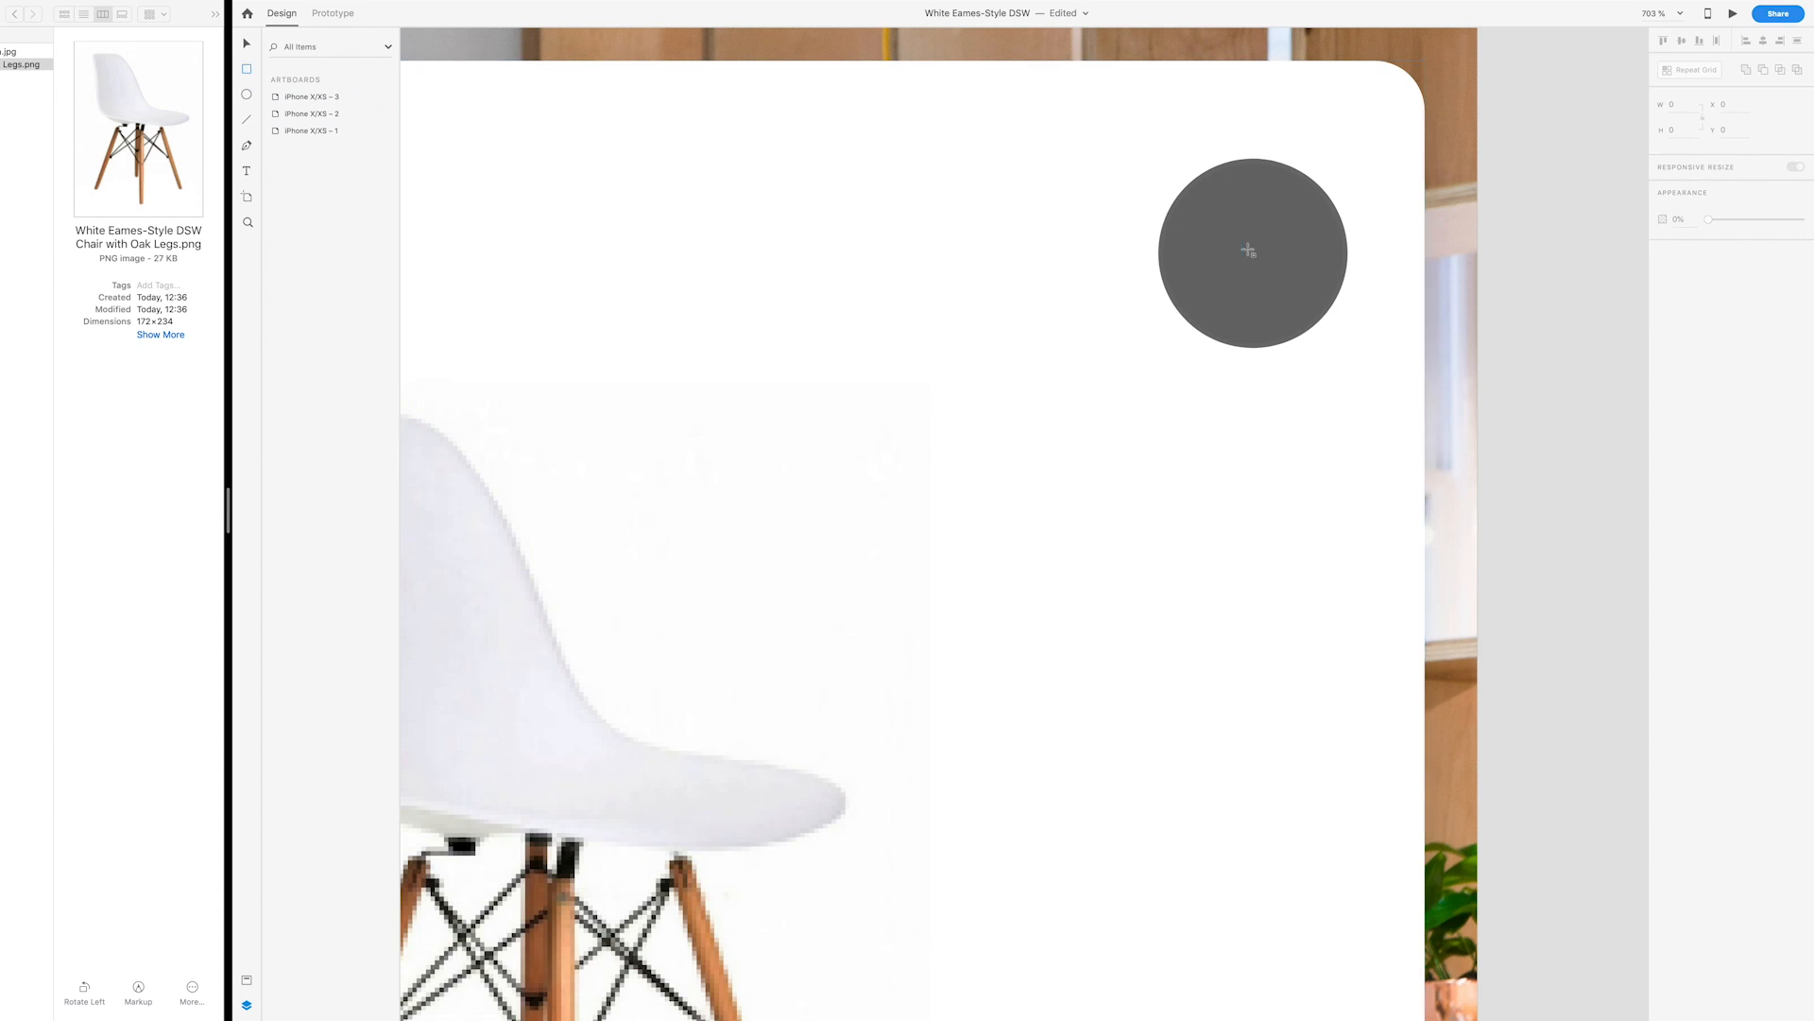
drag(1247, 214, 1264, 303)
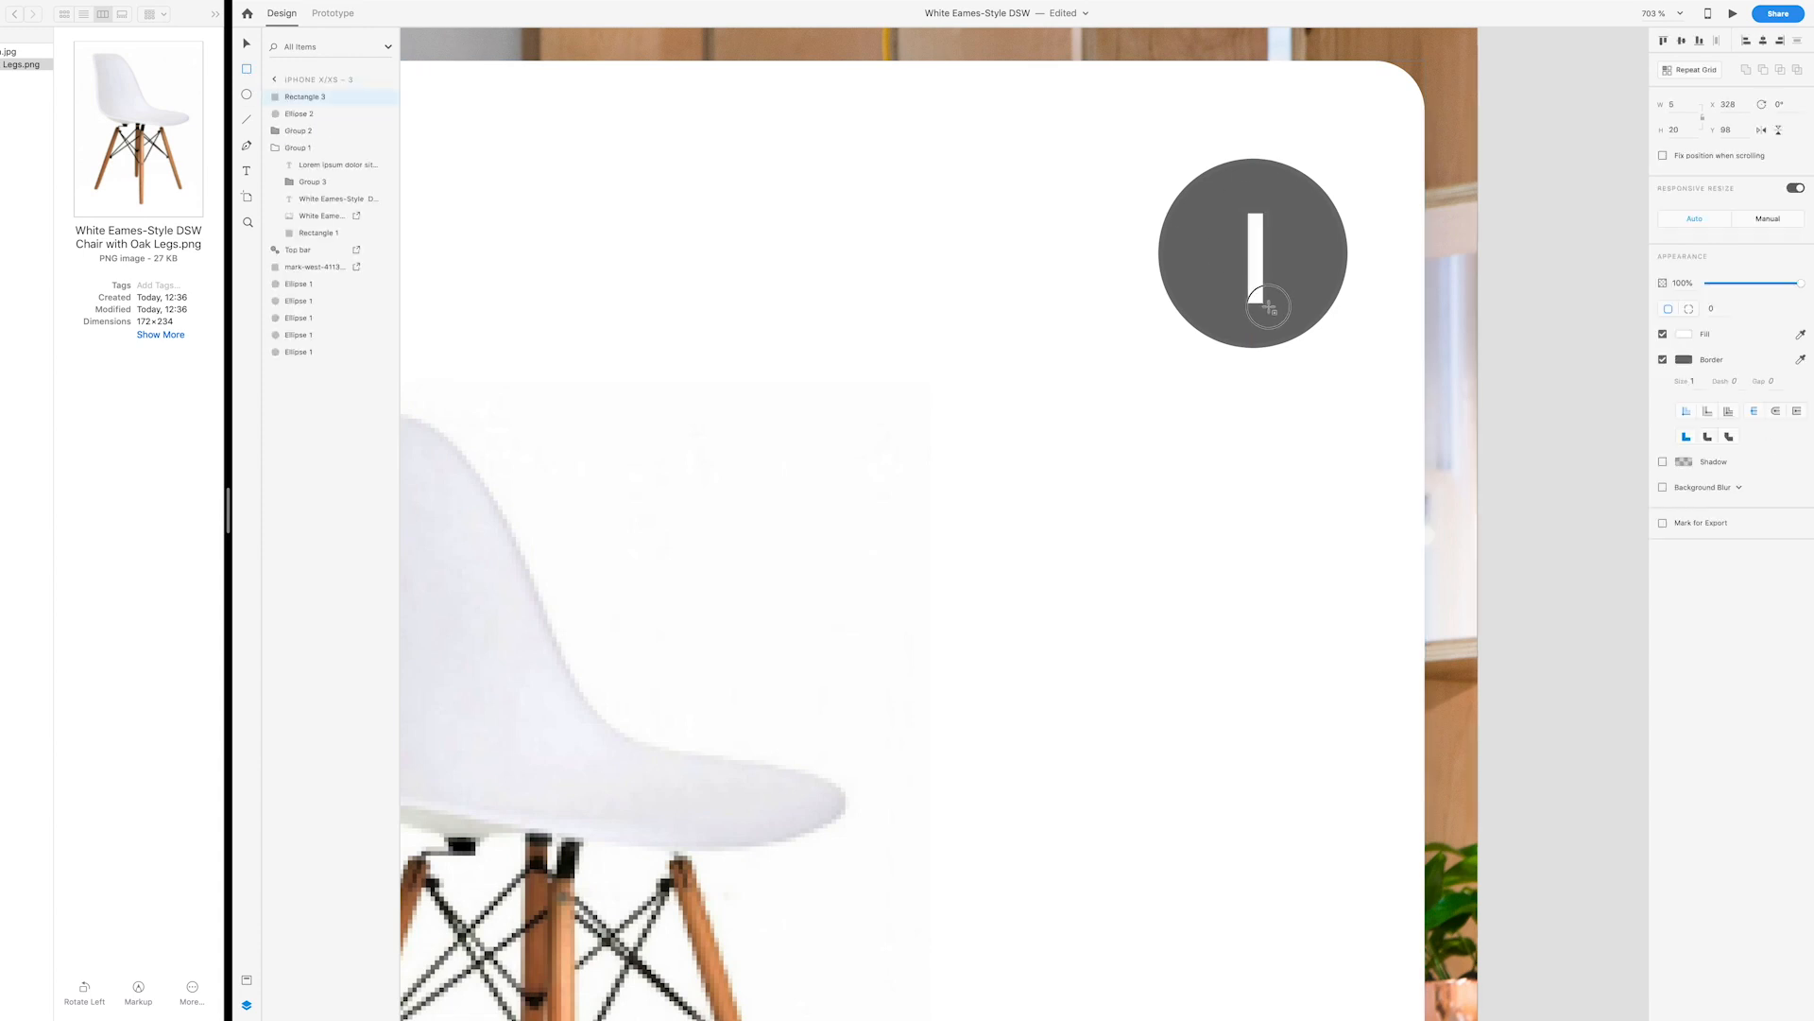
click(1663, 360)
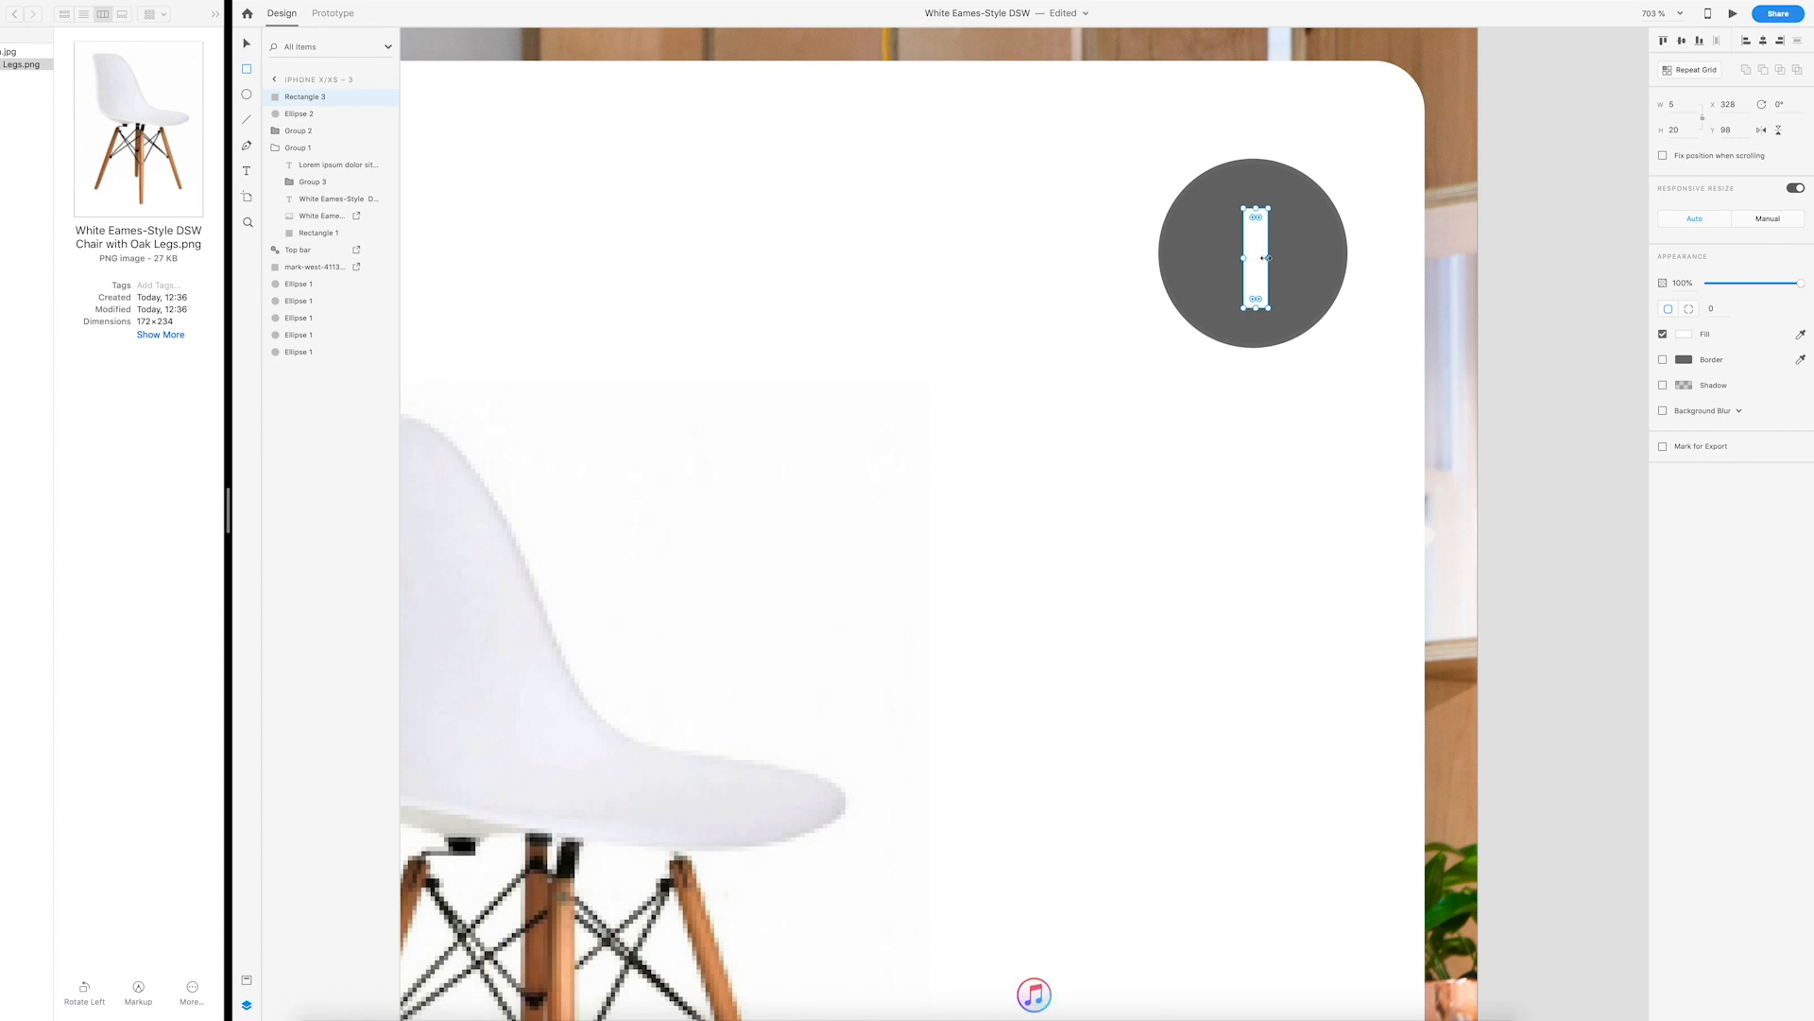
Step: Narrow the white bar to a width of 3 and set its corner radius to 4
drag(1269, 258, 1259, 258)
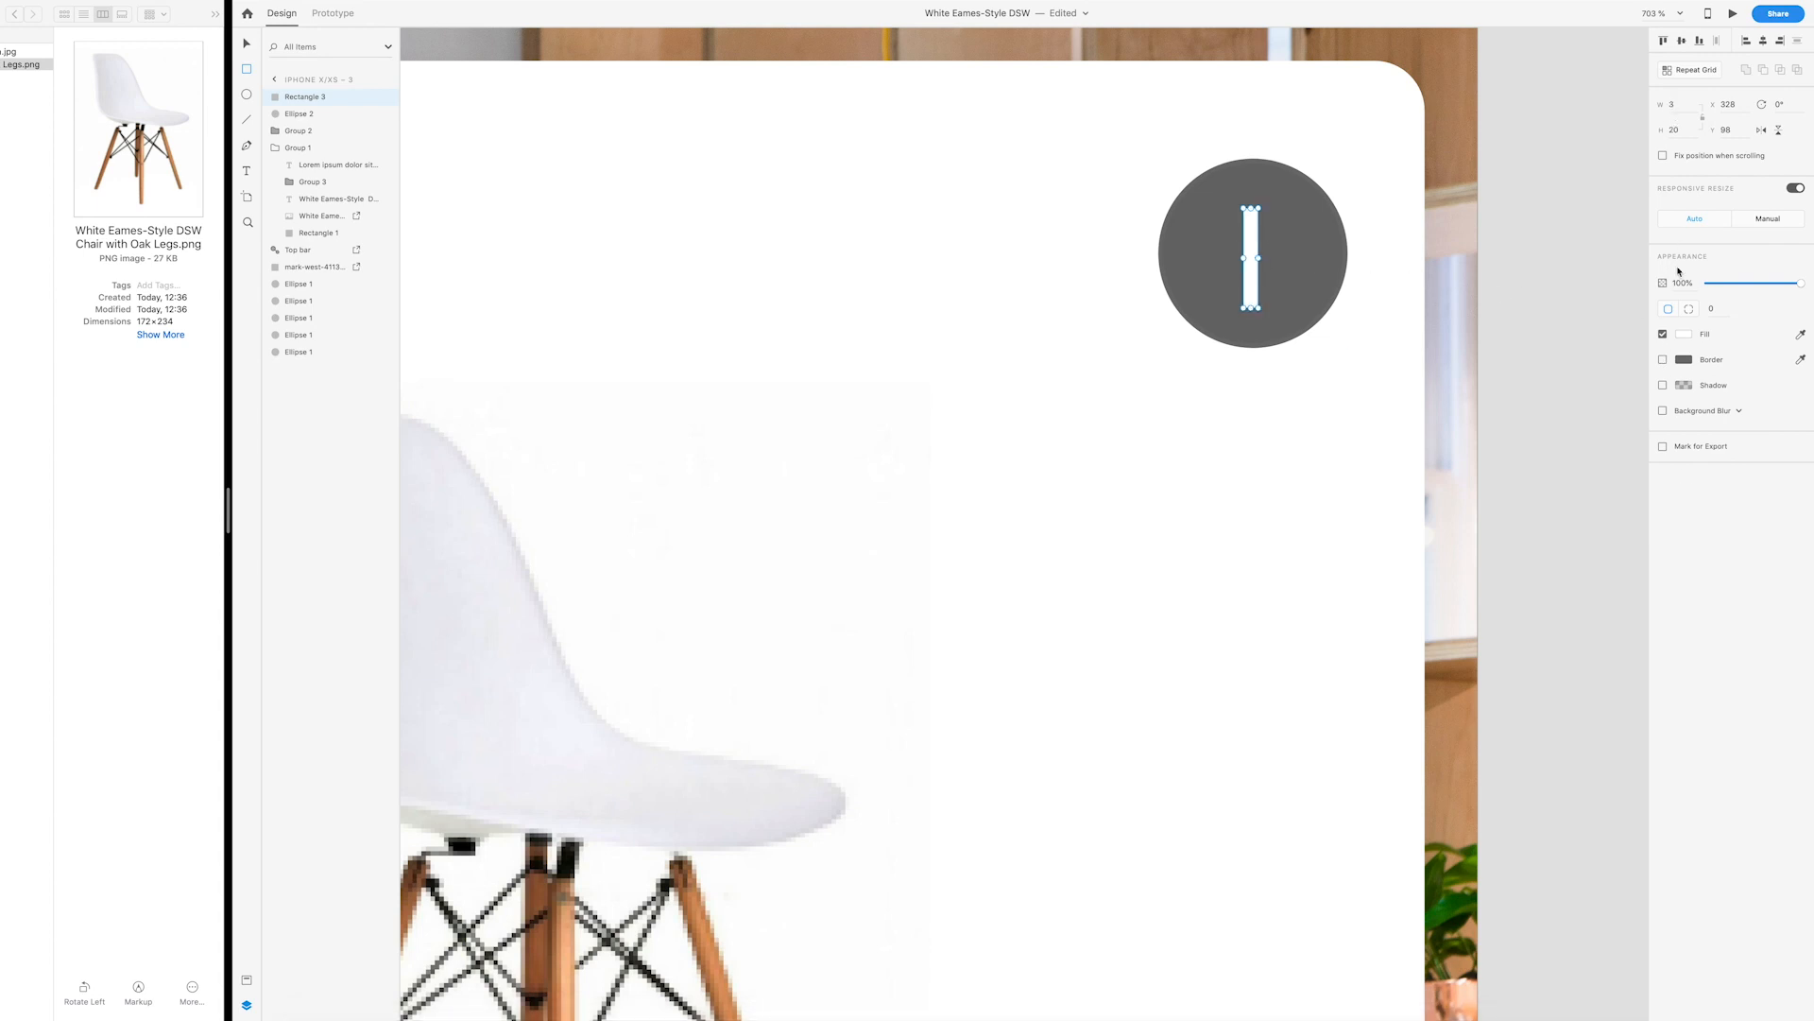
click(1723, 312)
text(4)
key(Return)
Step: Rotate the white bar to -45°, duplicate it, and rotate the copy to -135° to form an X
key(v)
drag(1252, 279, 1302, 283)
key(super+d)
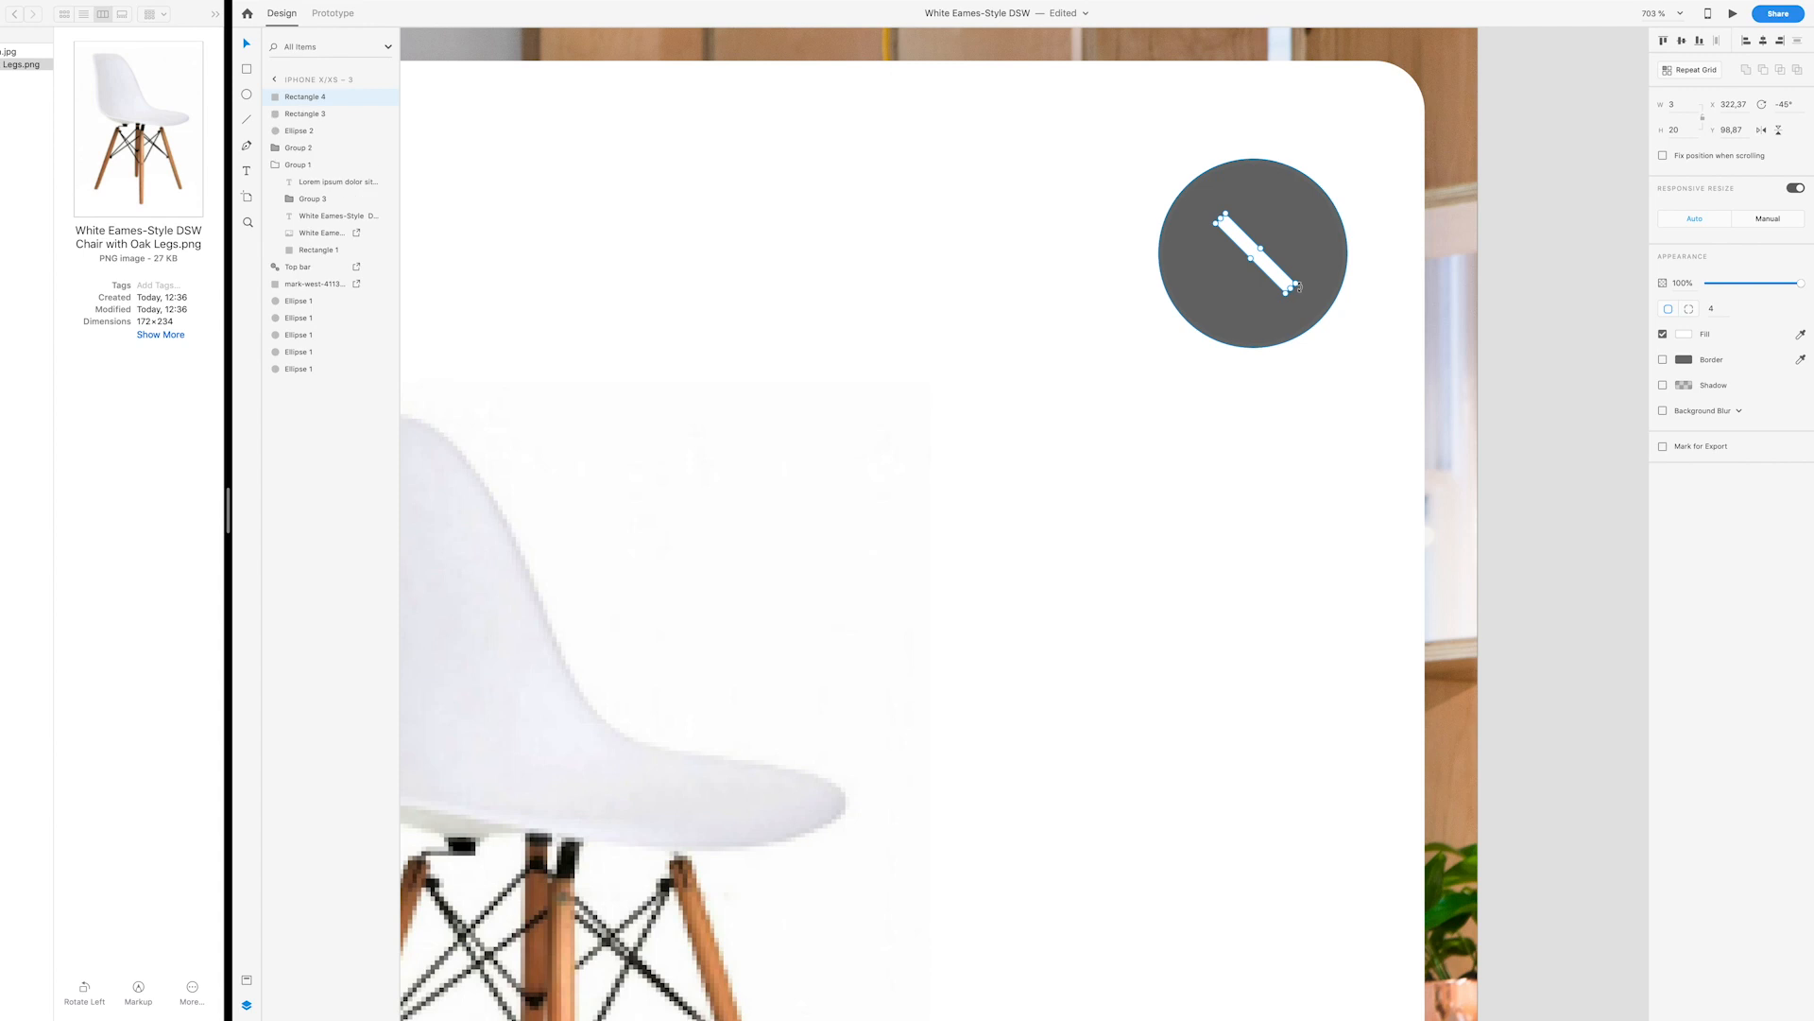
drag(1286, 297, 1305, 224)
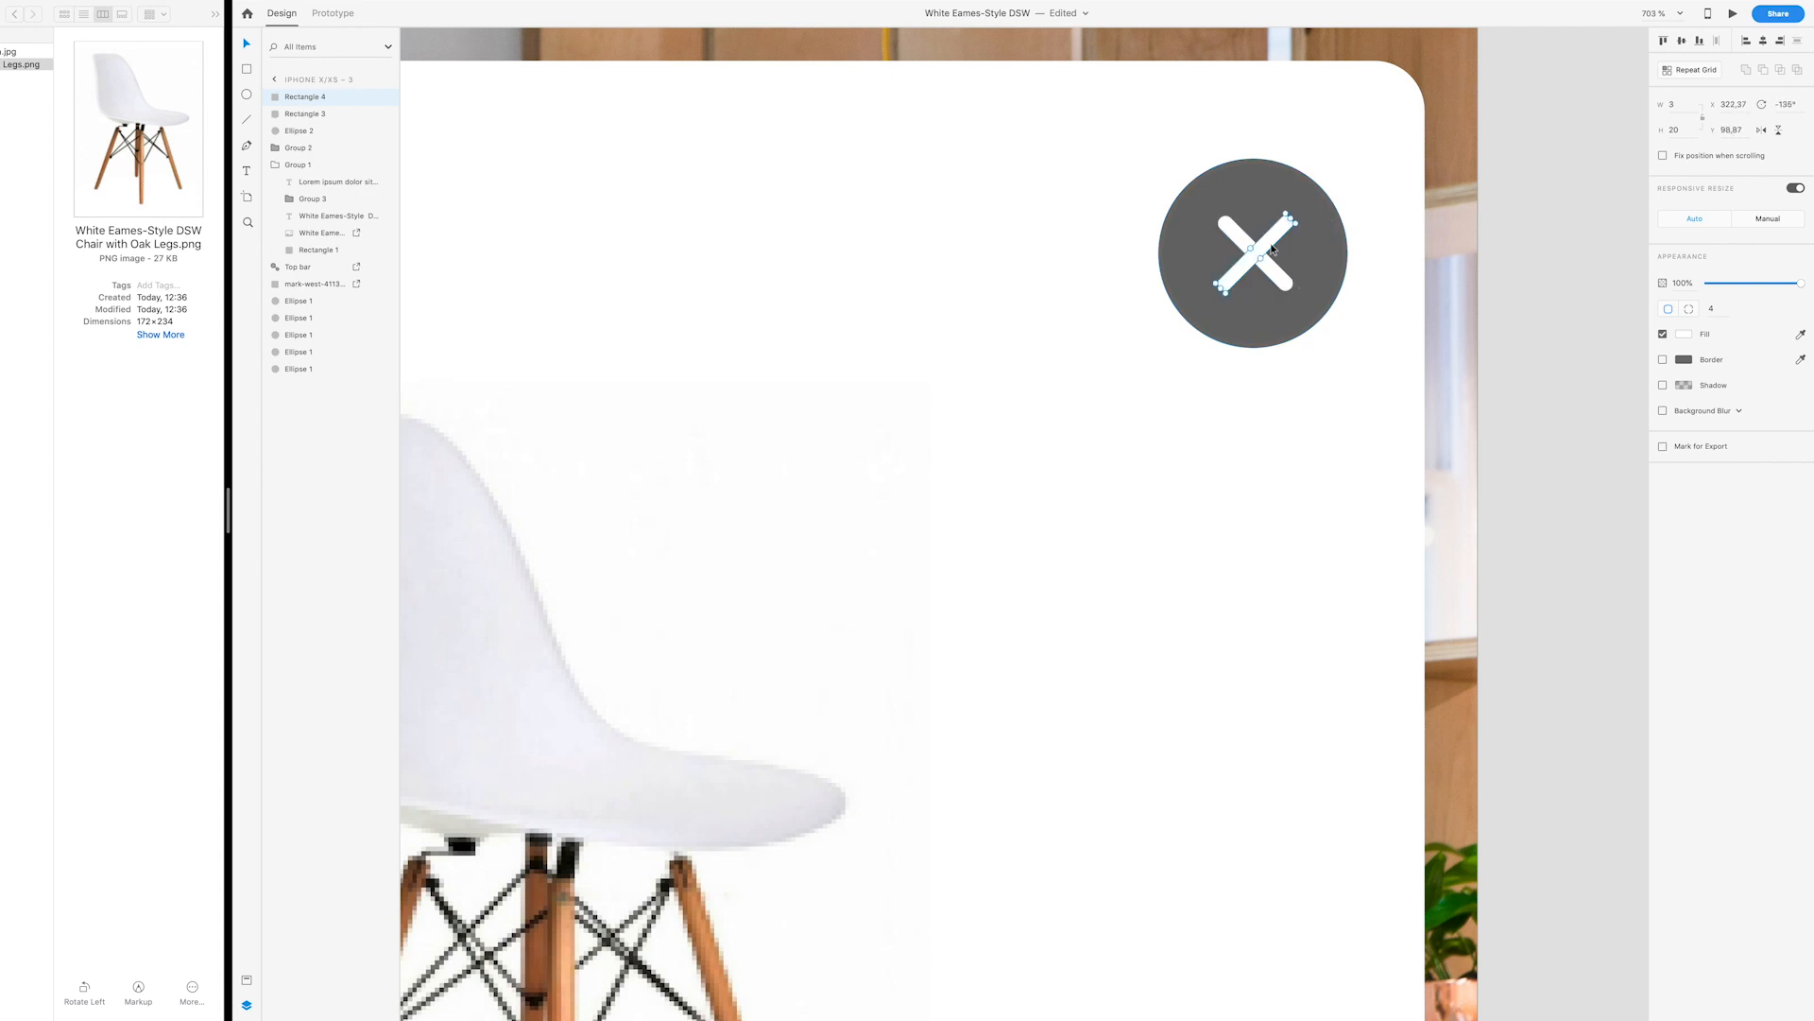
Step: Group the grey circle and both crossed bars into a single close button
shift+click(1275, 251)
shift+click(1321, 262)
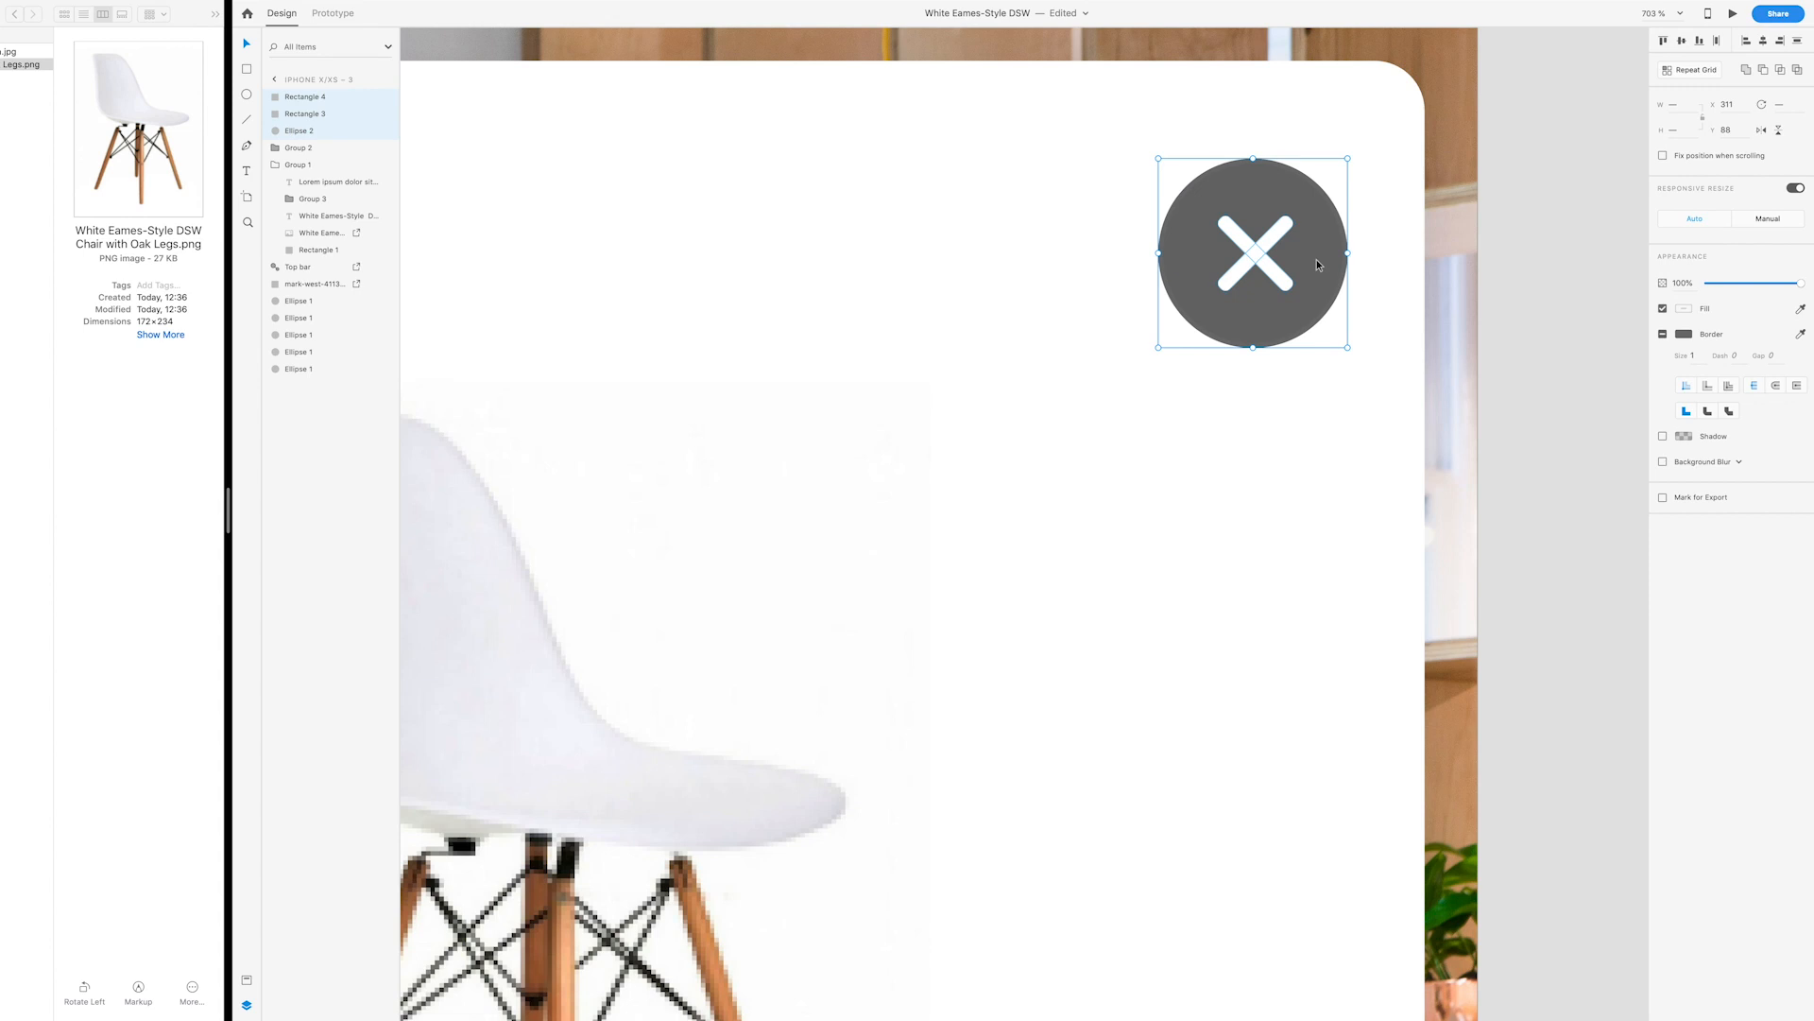
click(1531, 265)
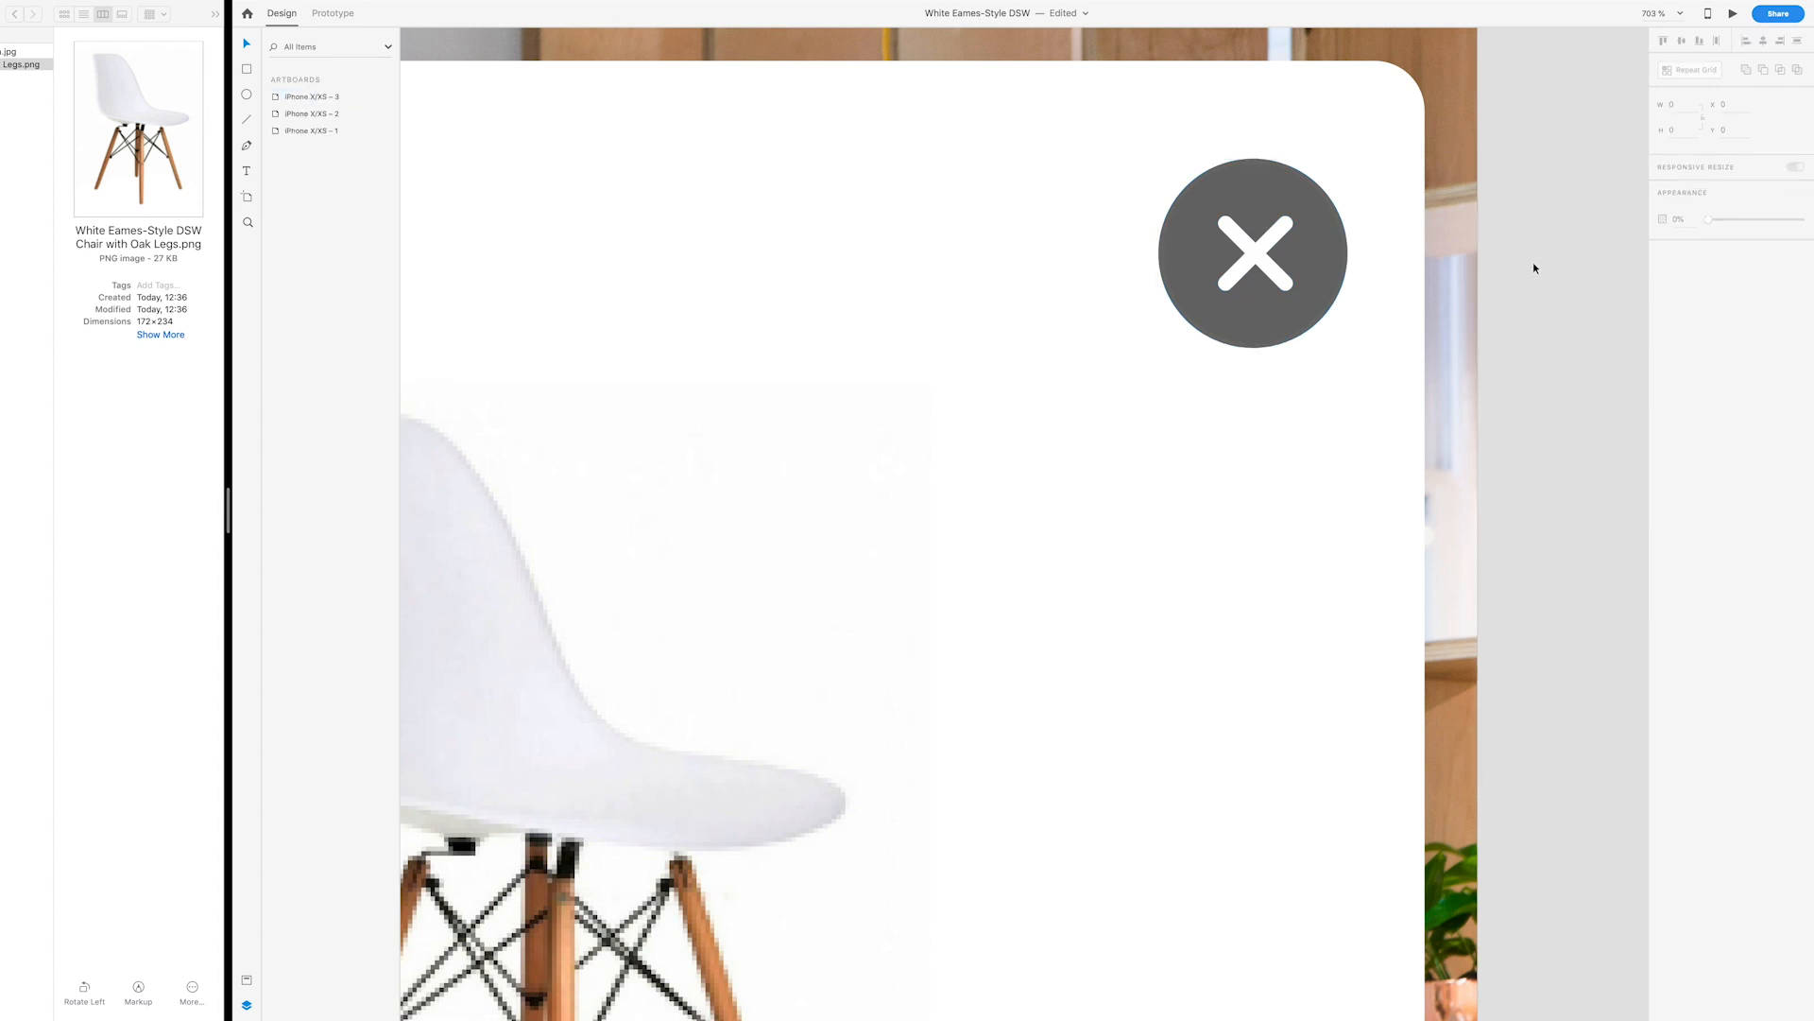
scroll(1532, 267, down, 5)
scroll(1533, 267, down, 5)
click(1496, 260)
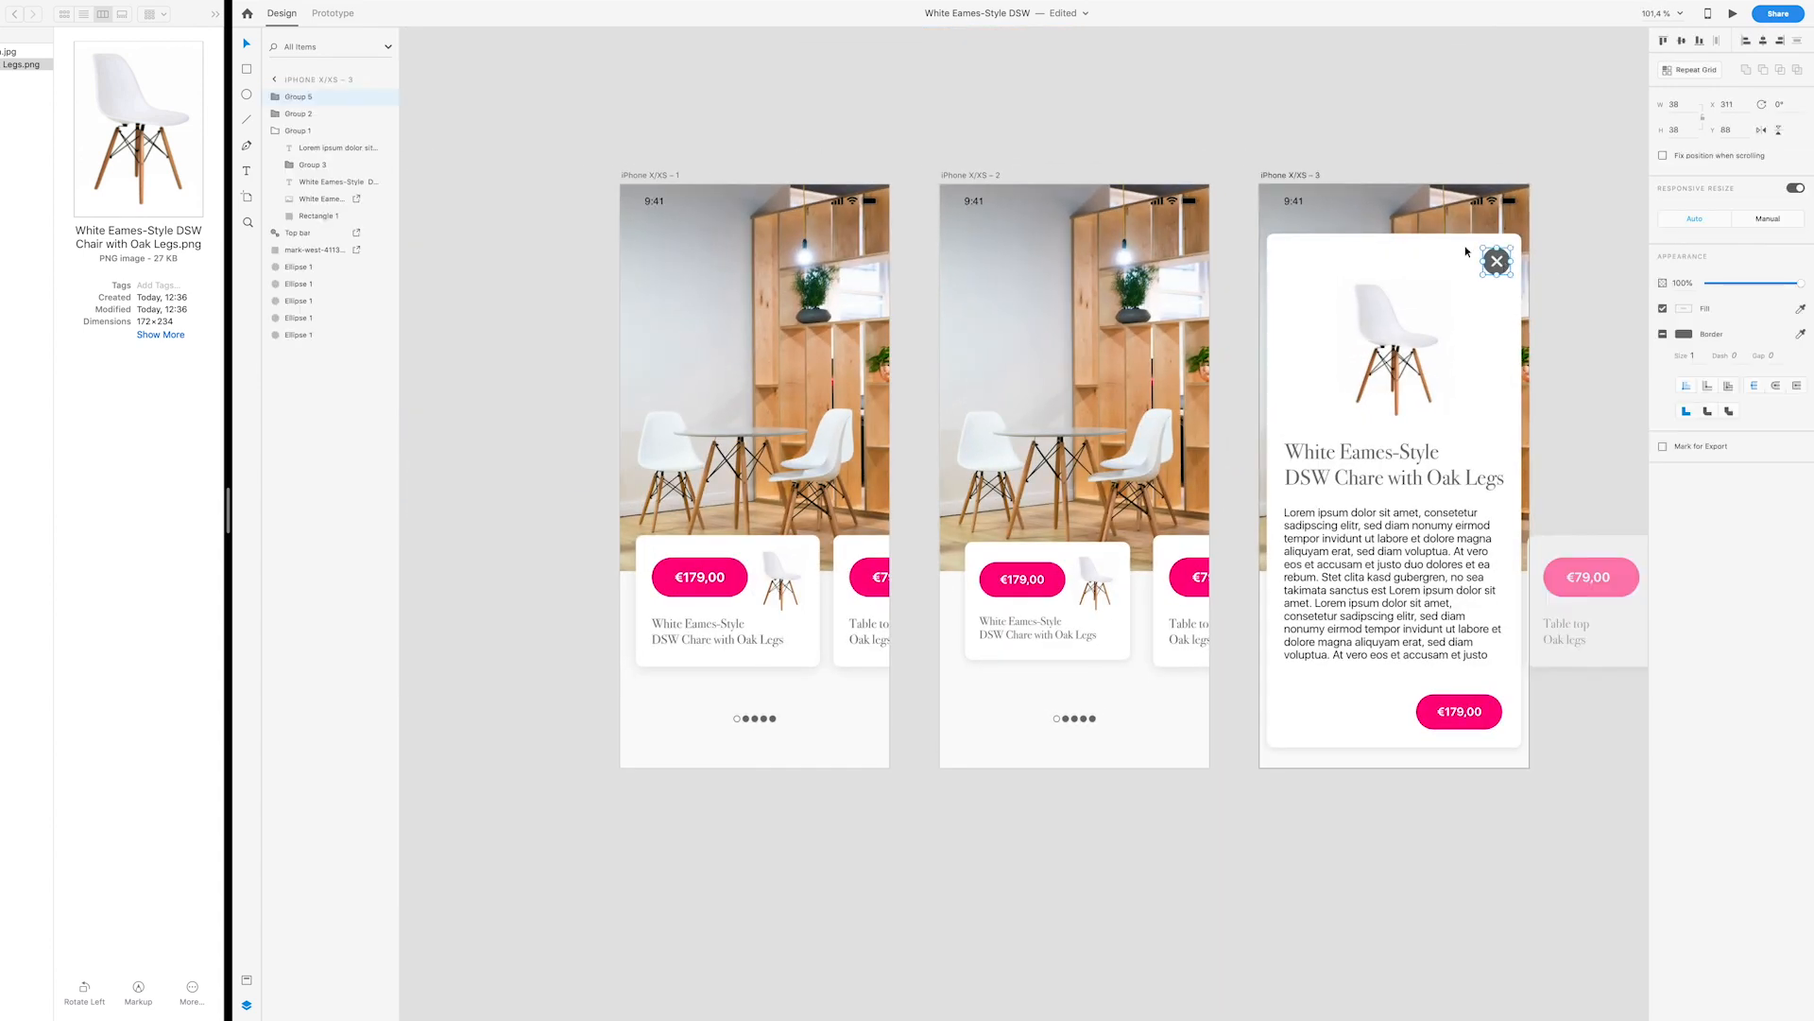
Step: In prototype mode, link the close button to iPhone X/XS – 1 with a Tap trigger and a 0.3 s Auto-Animate
click(334, 13)
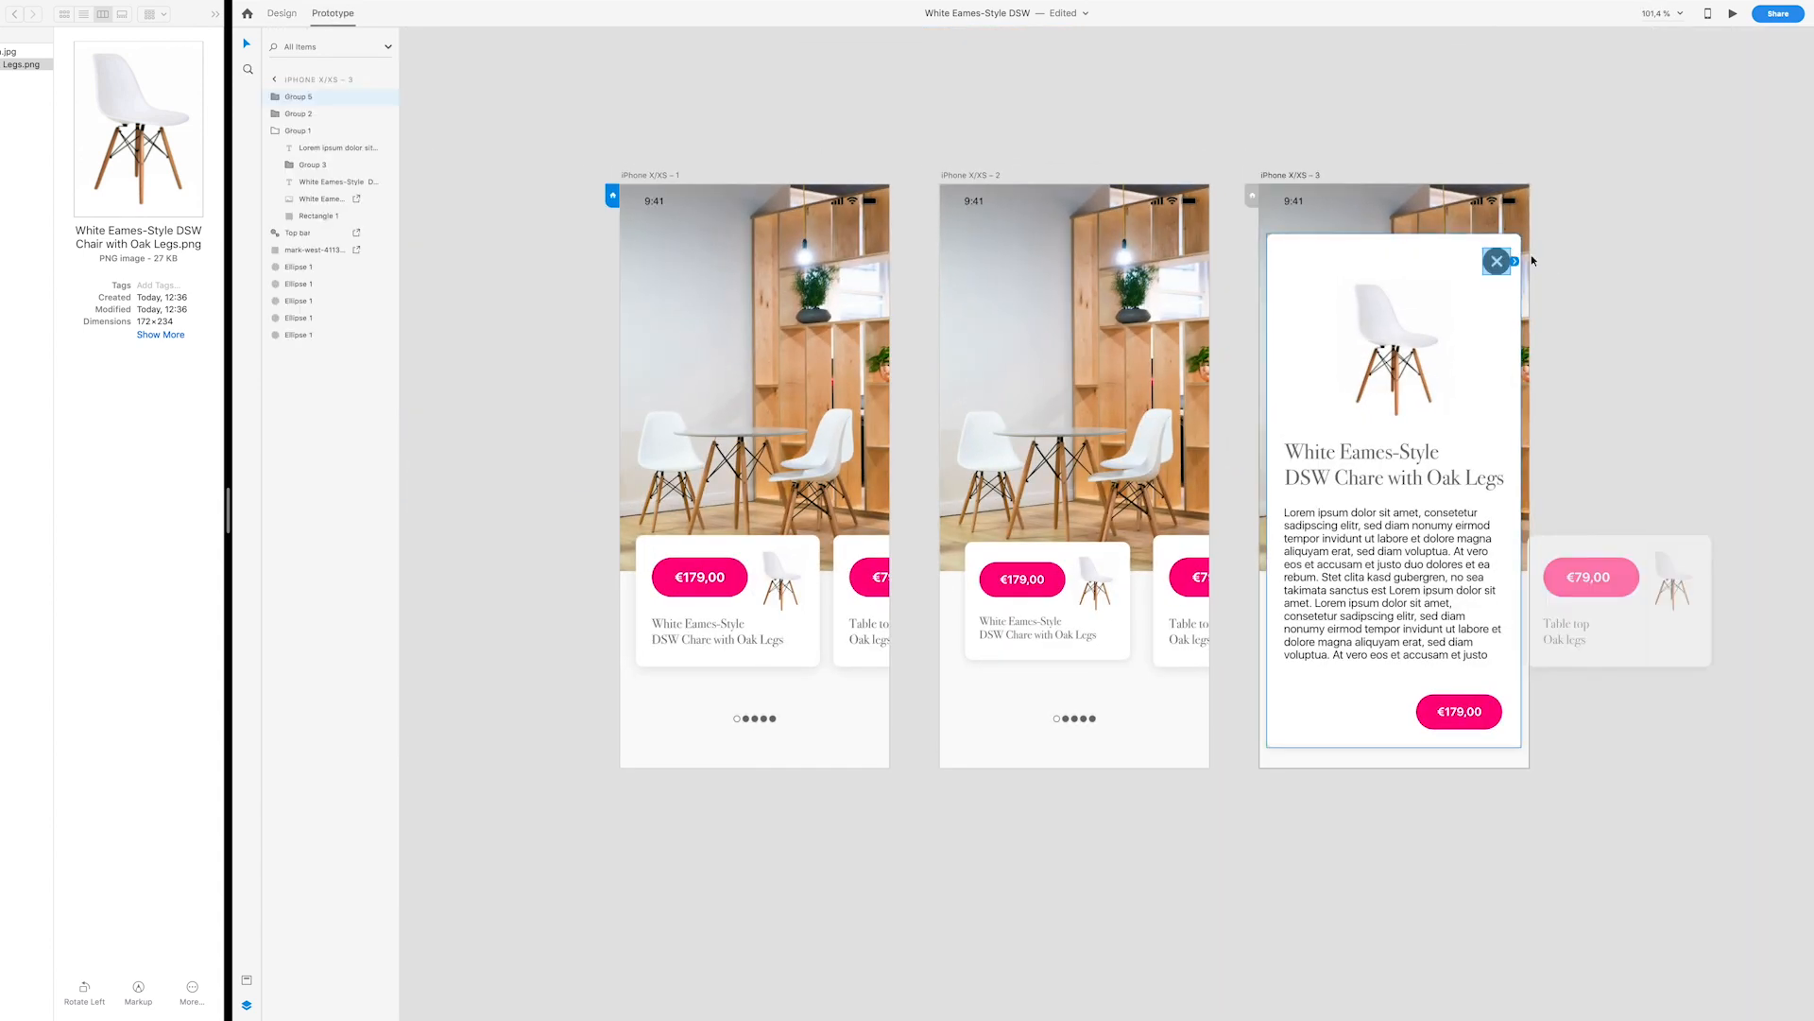
drag(1514, 261, 876, 460)
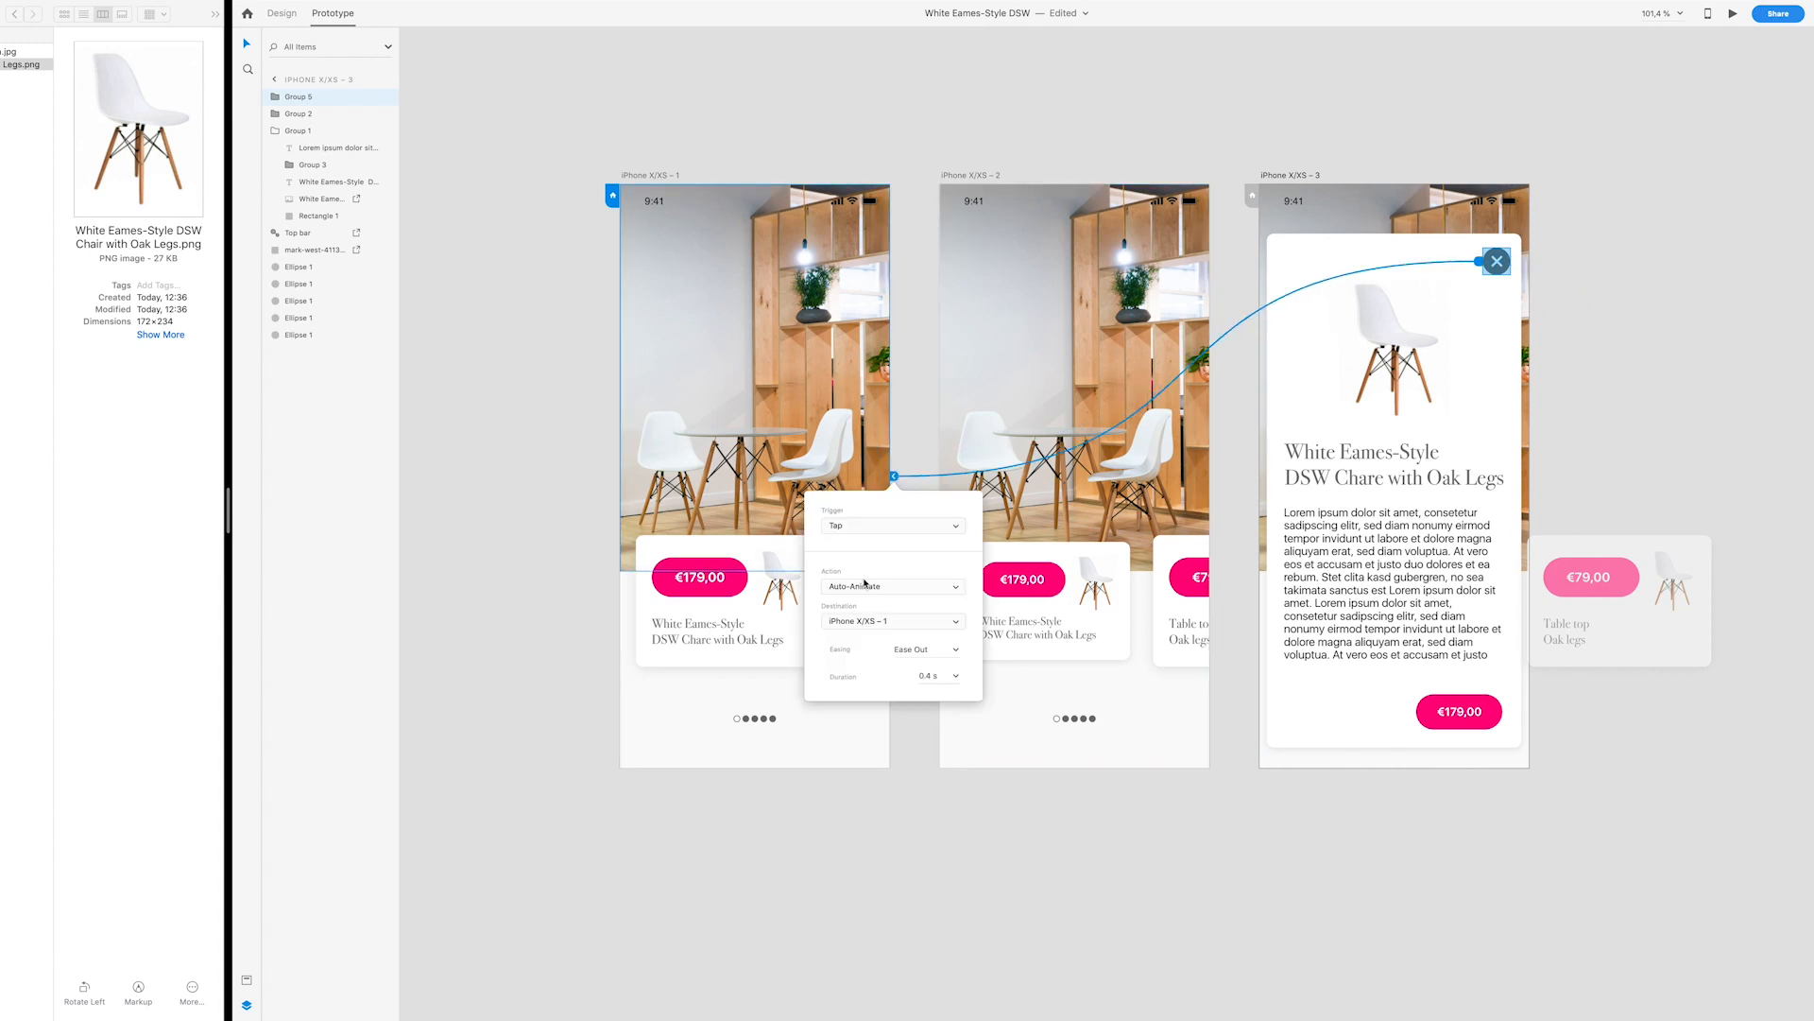
click(957, 676)
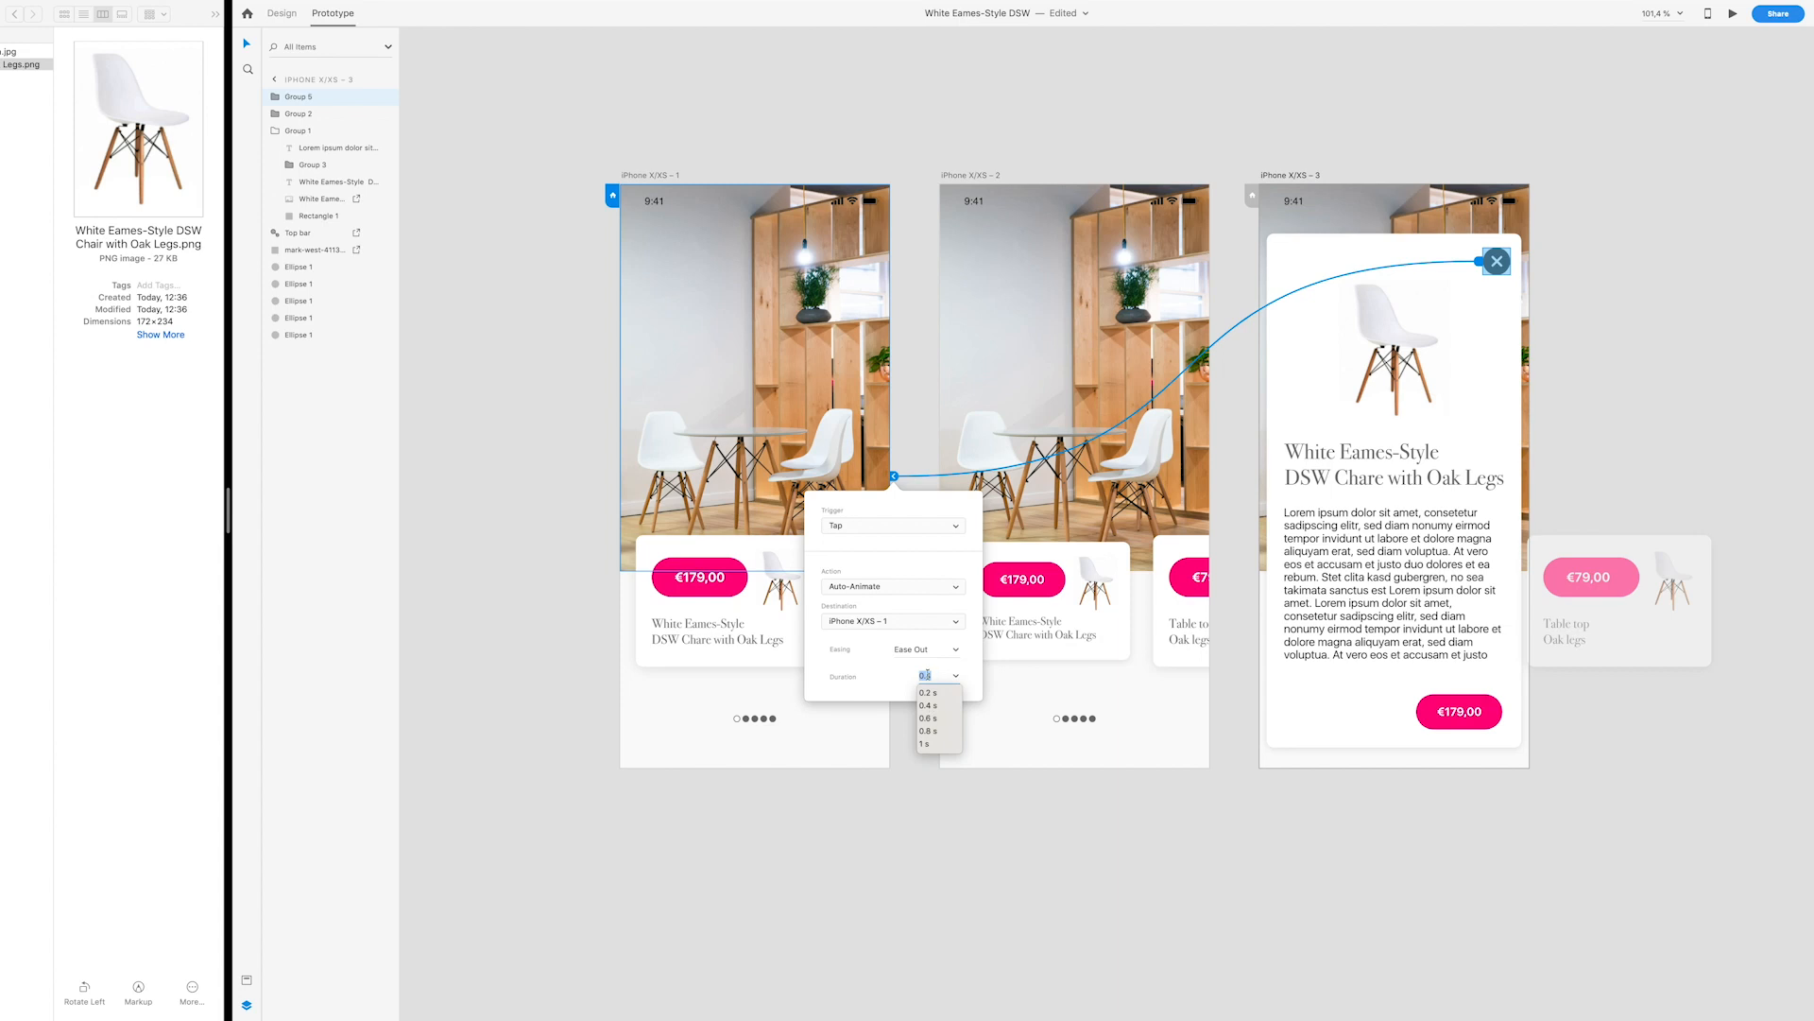
text(0.3)
click(486, 490)
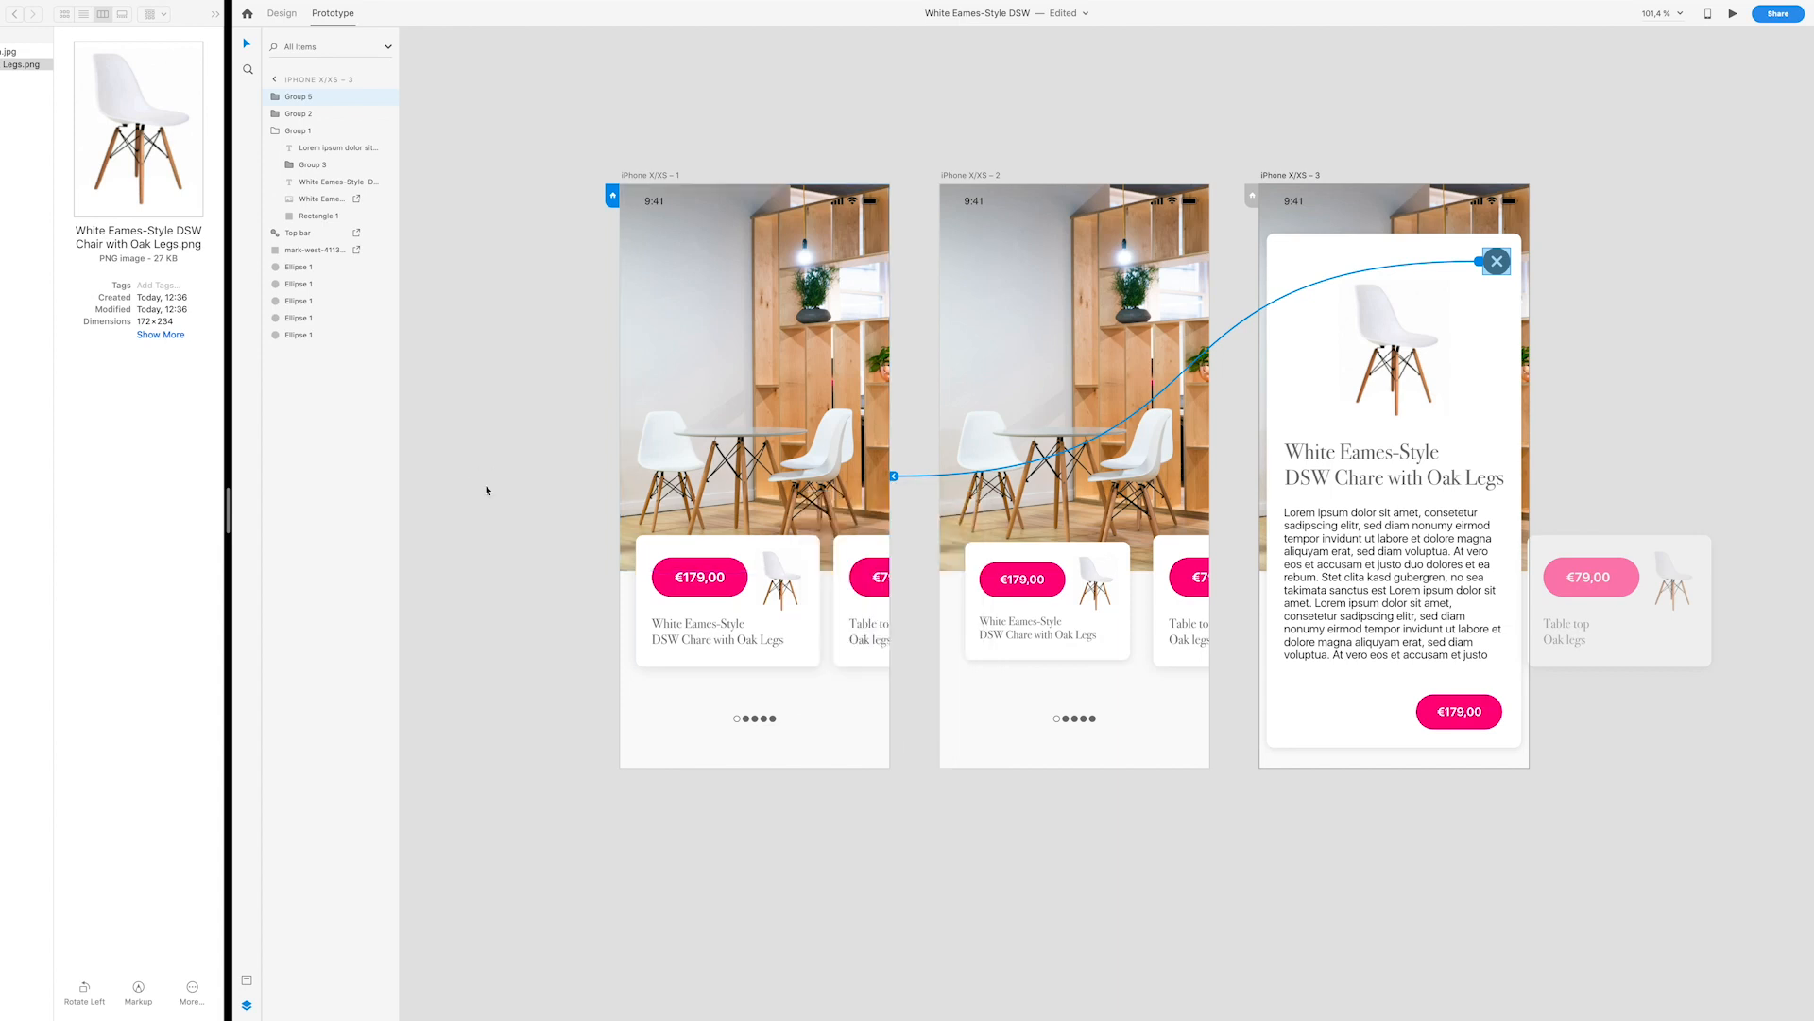
click(487, 490)
Step: Preview the prototype from the first artboard, repeatedly opening the chair card and closing its detail view to examine the animations
scroll(488, 487, down, 2)
scroll(488, 486, right, 1)
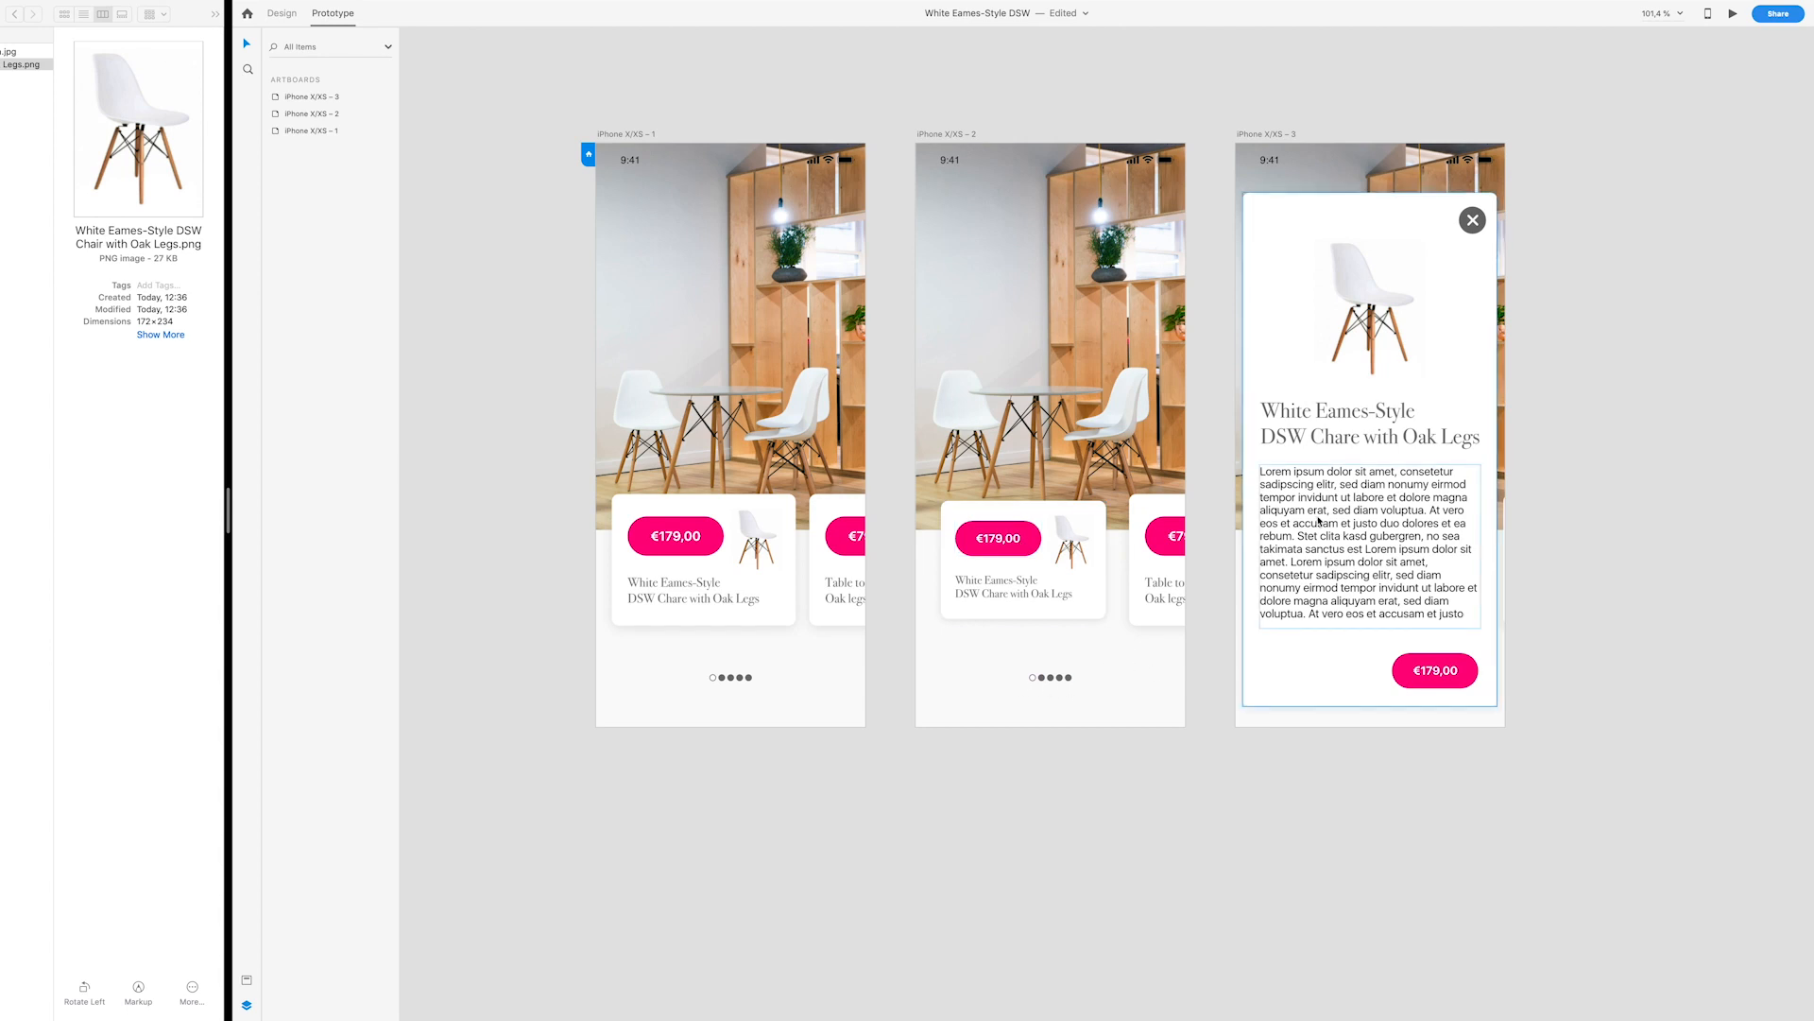
click(610, 135)
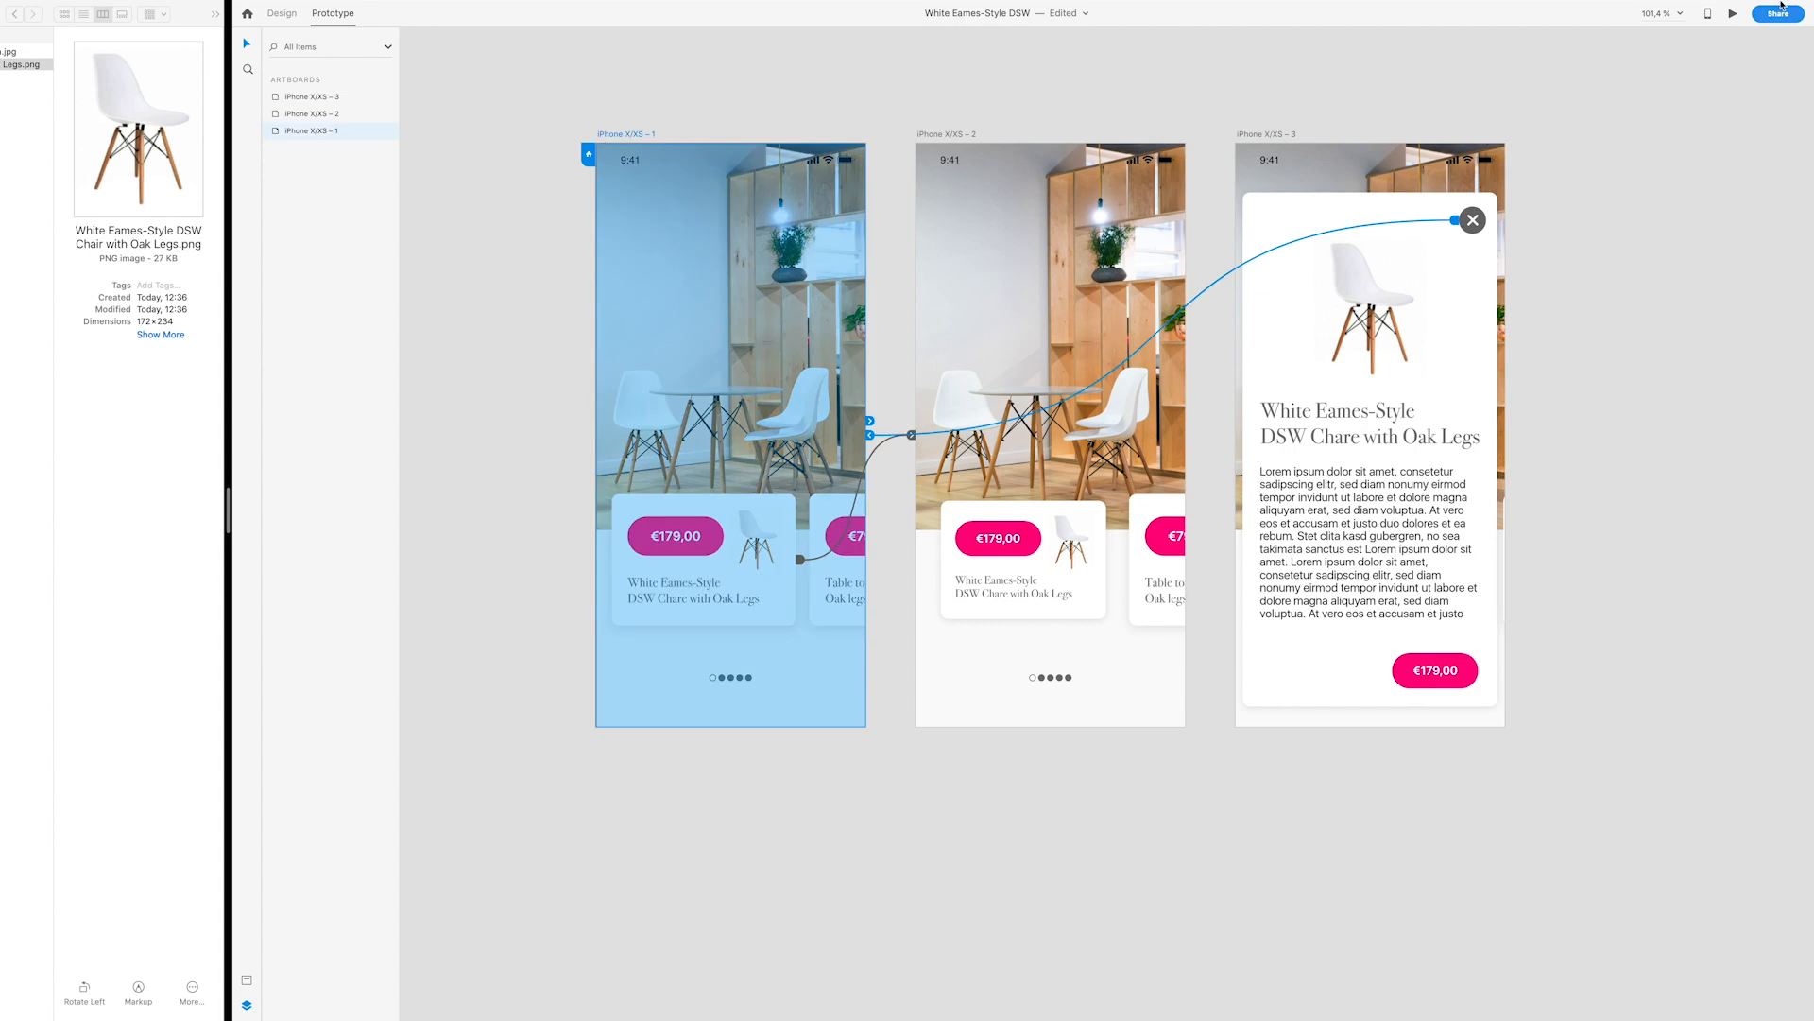
click(1734, 14)
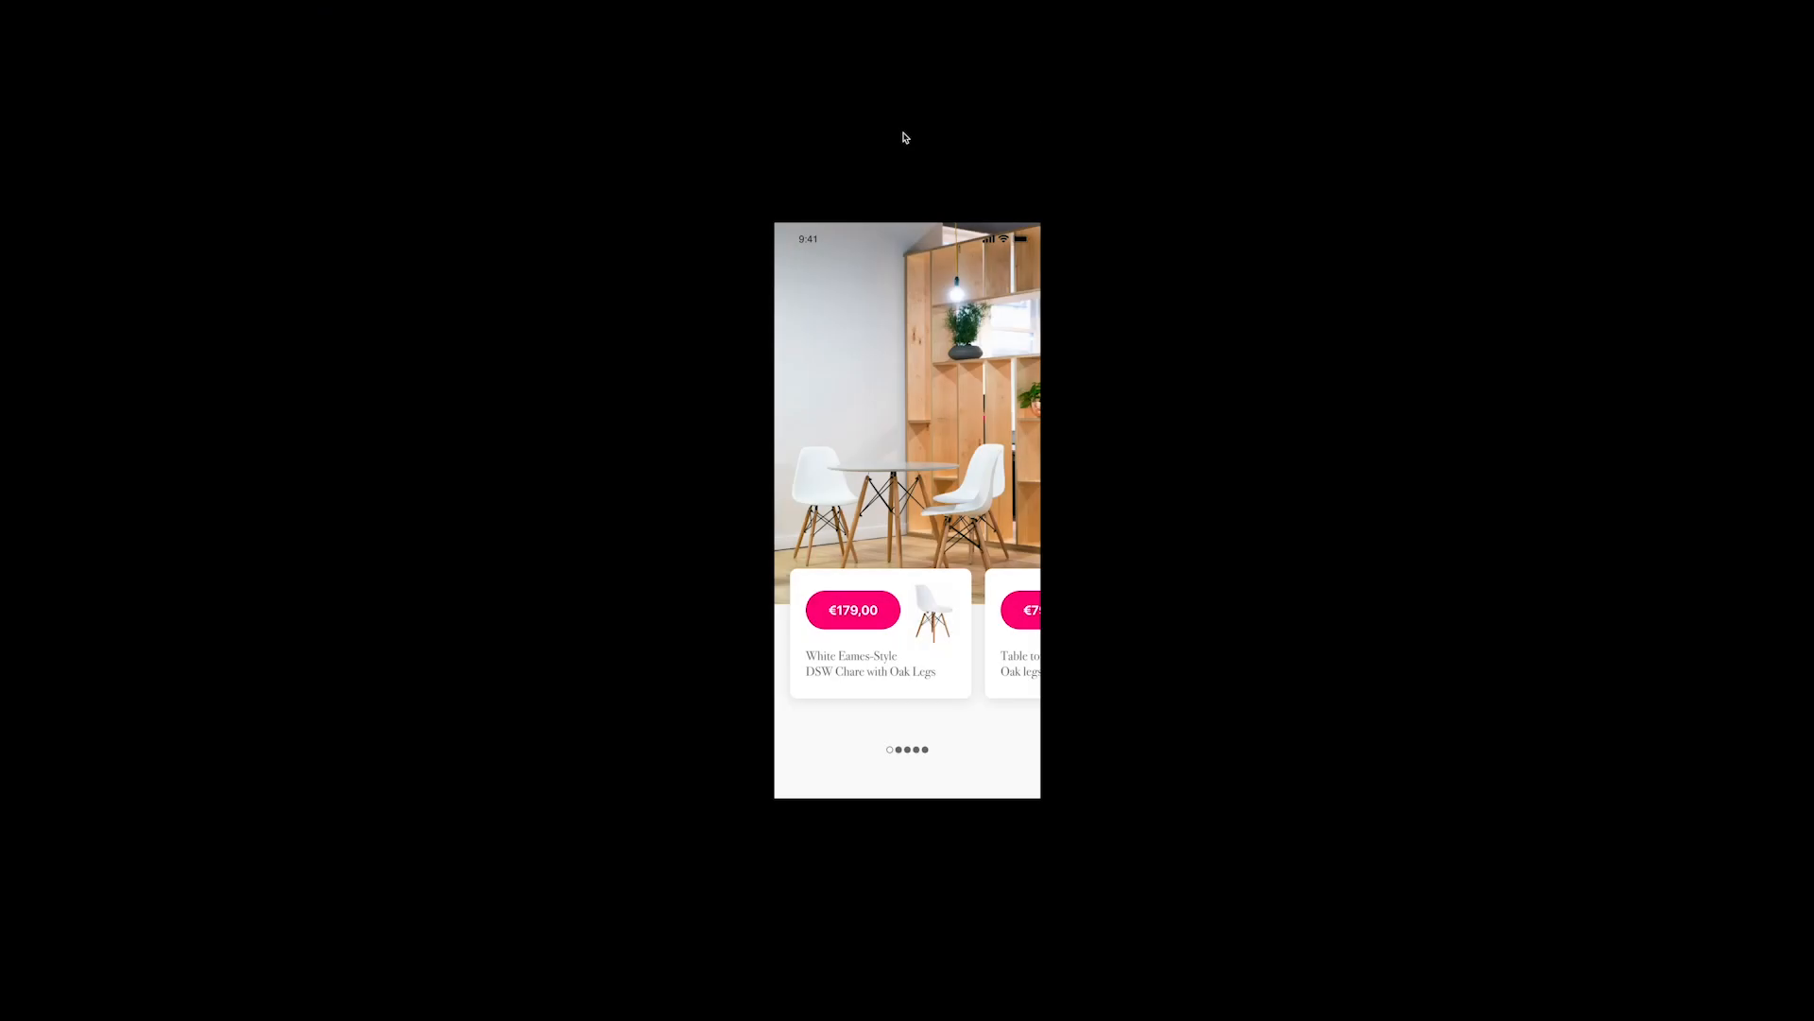
click(915, 633)
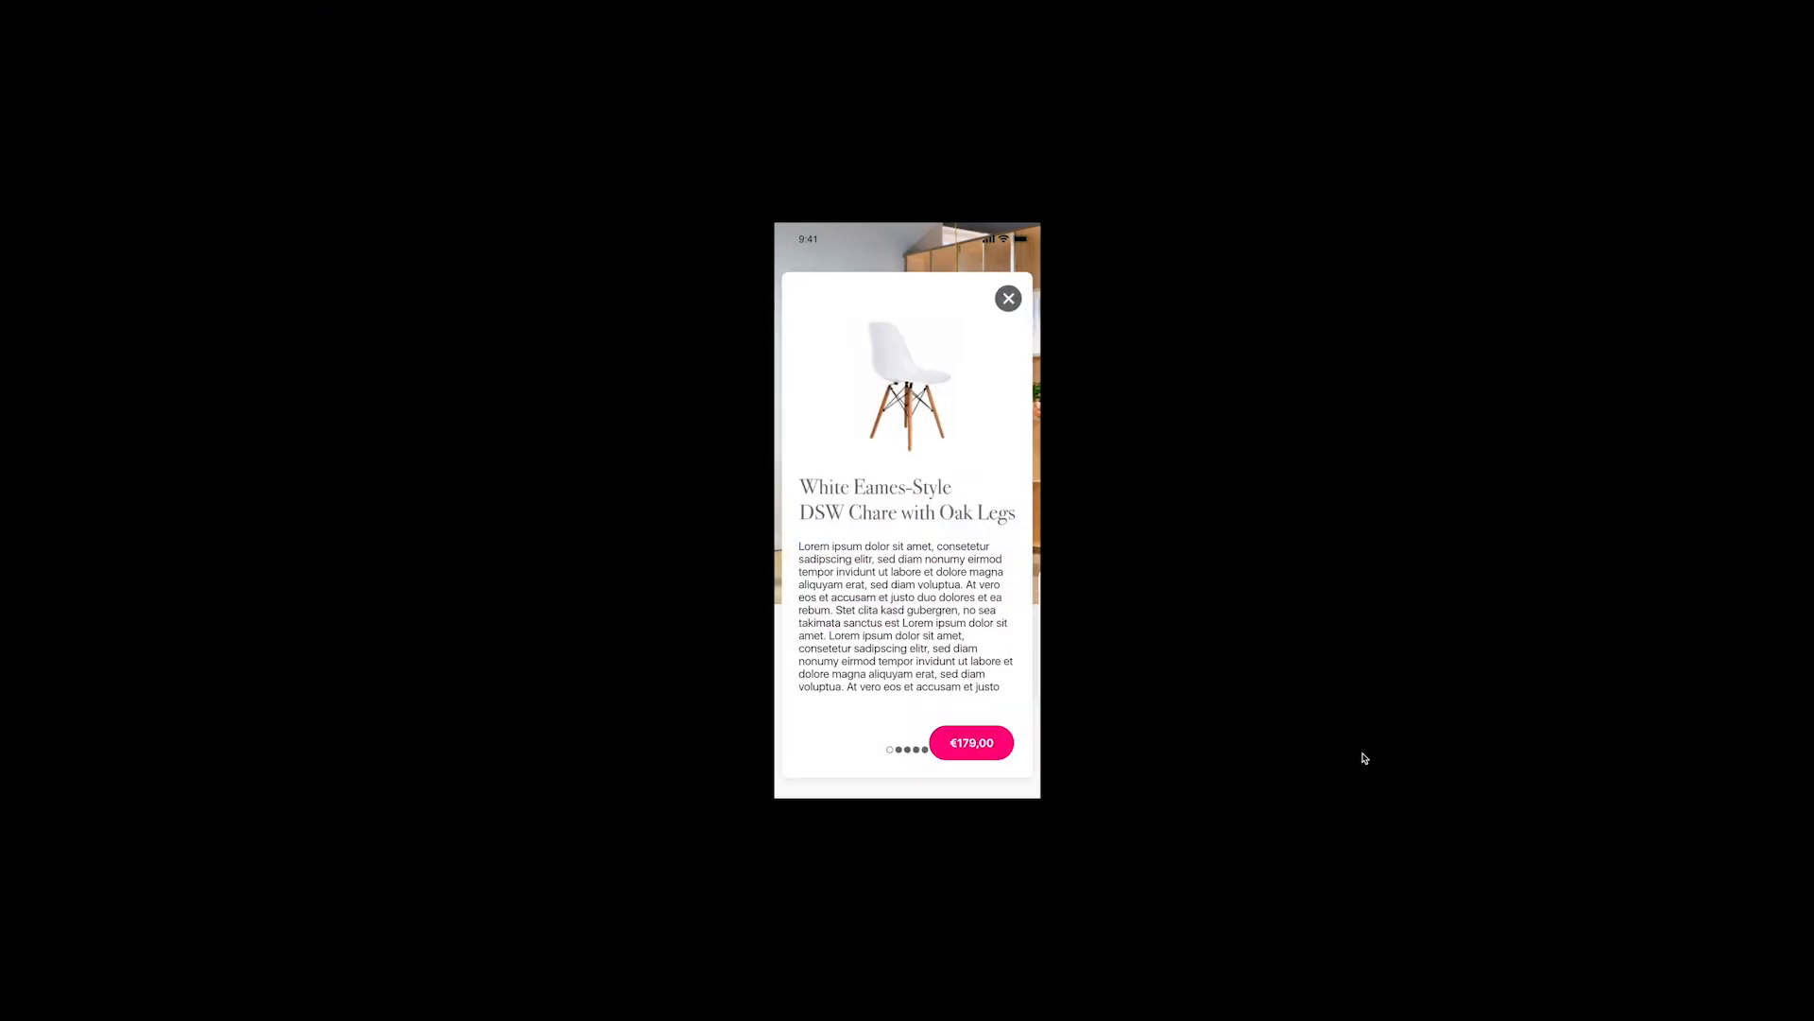
click(1008, 298)
click(923, 664)
click(1008, 304)
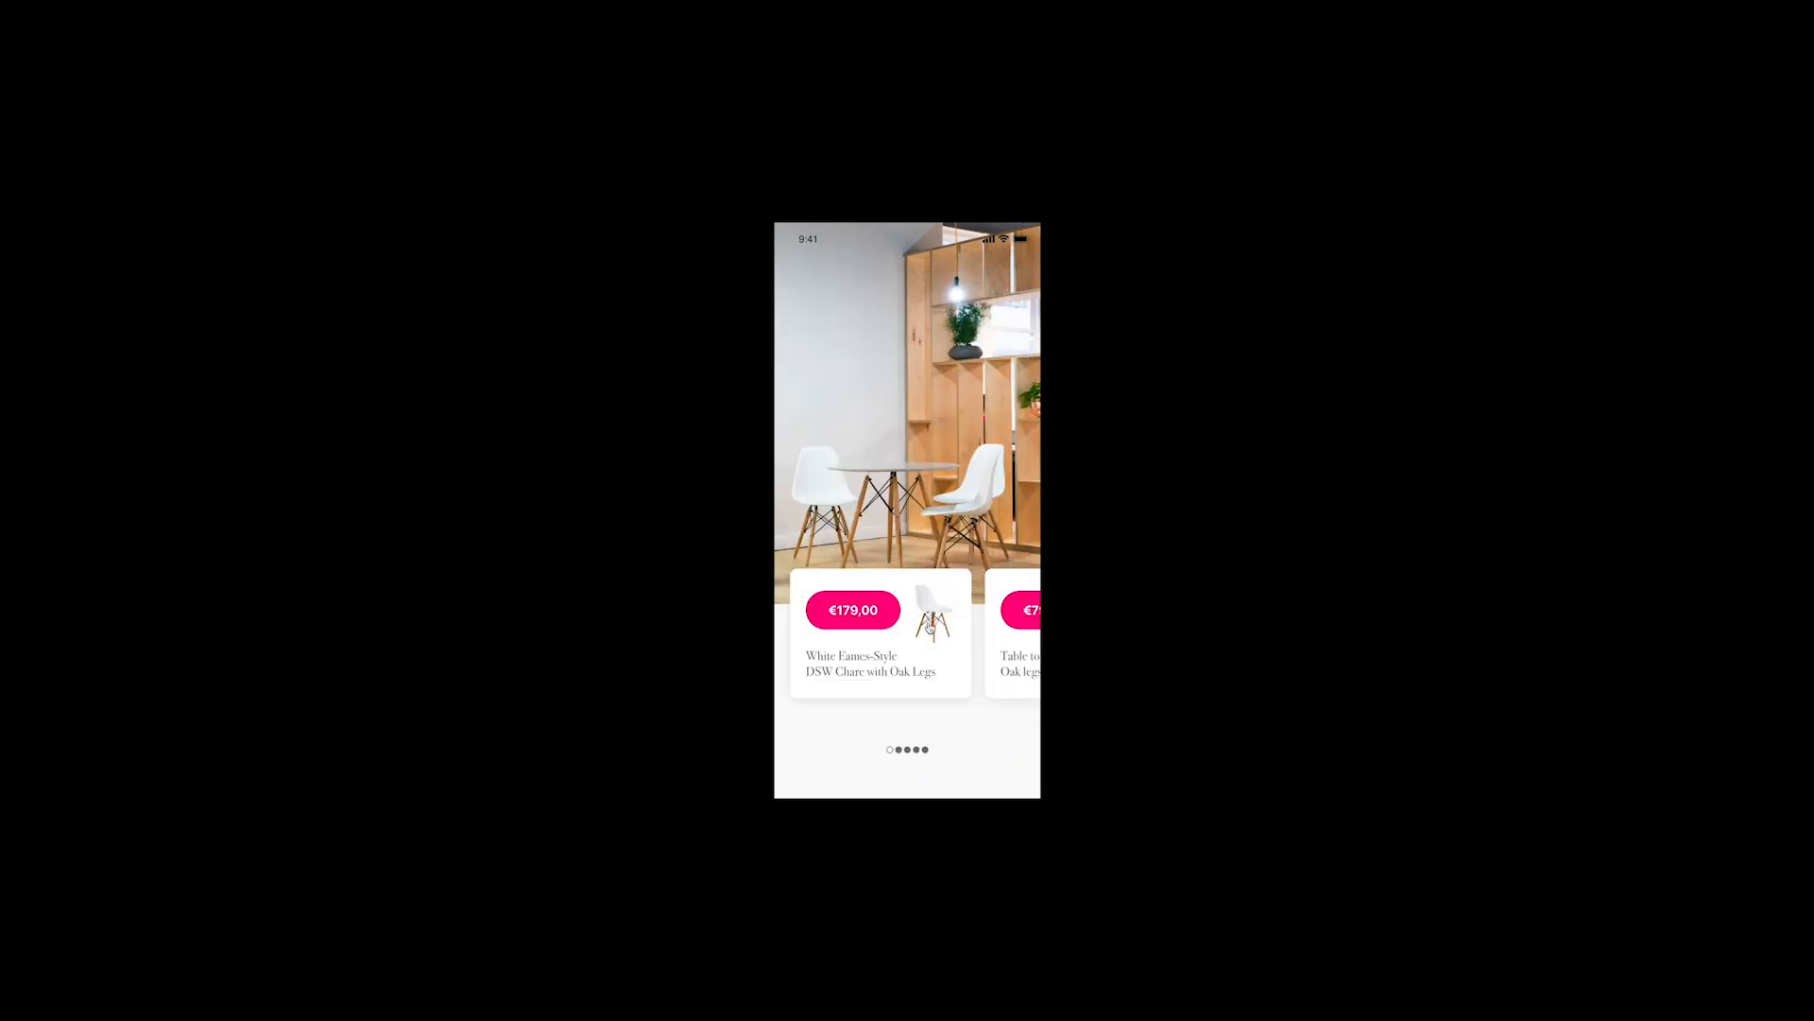
click(938, 635)
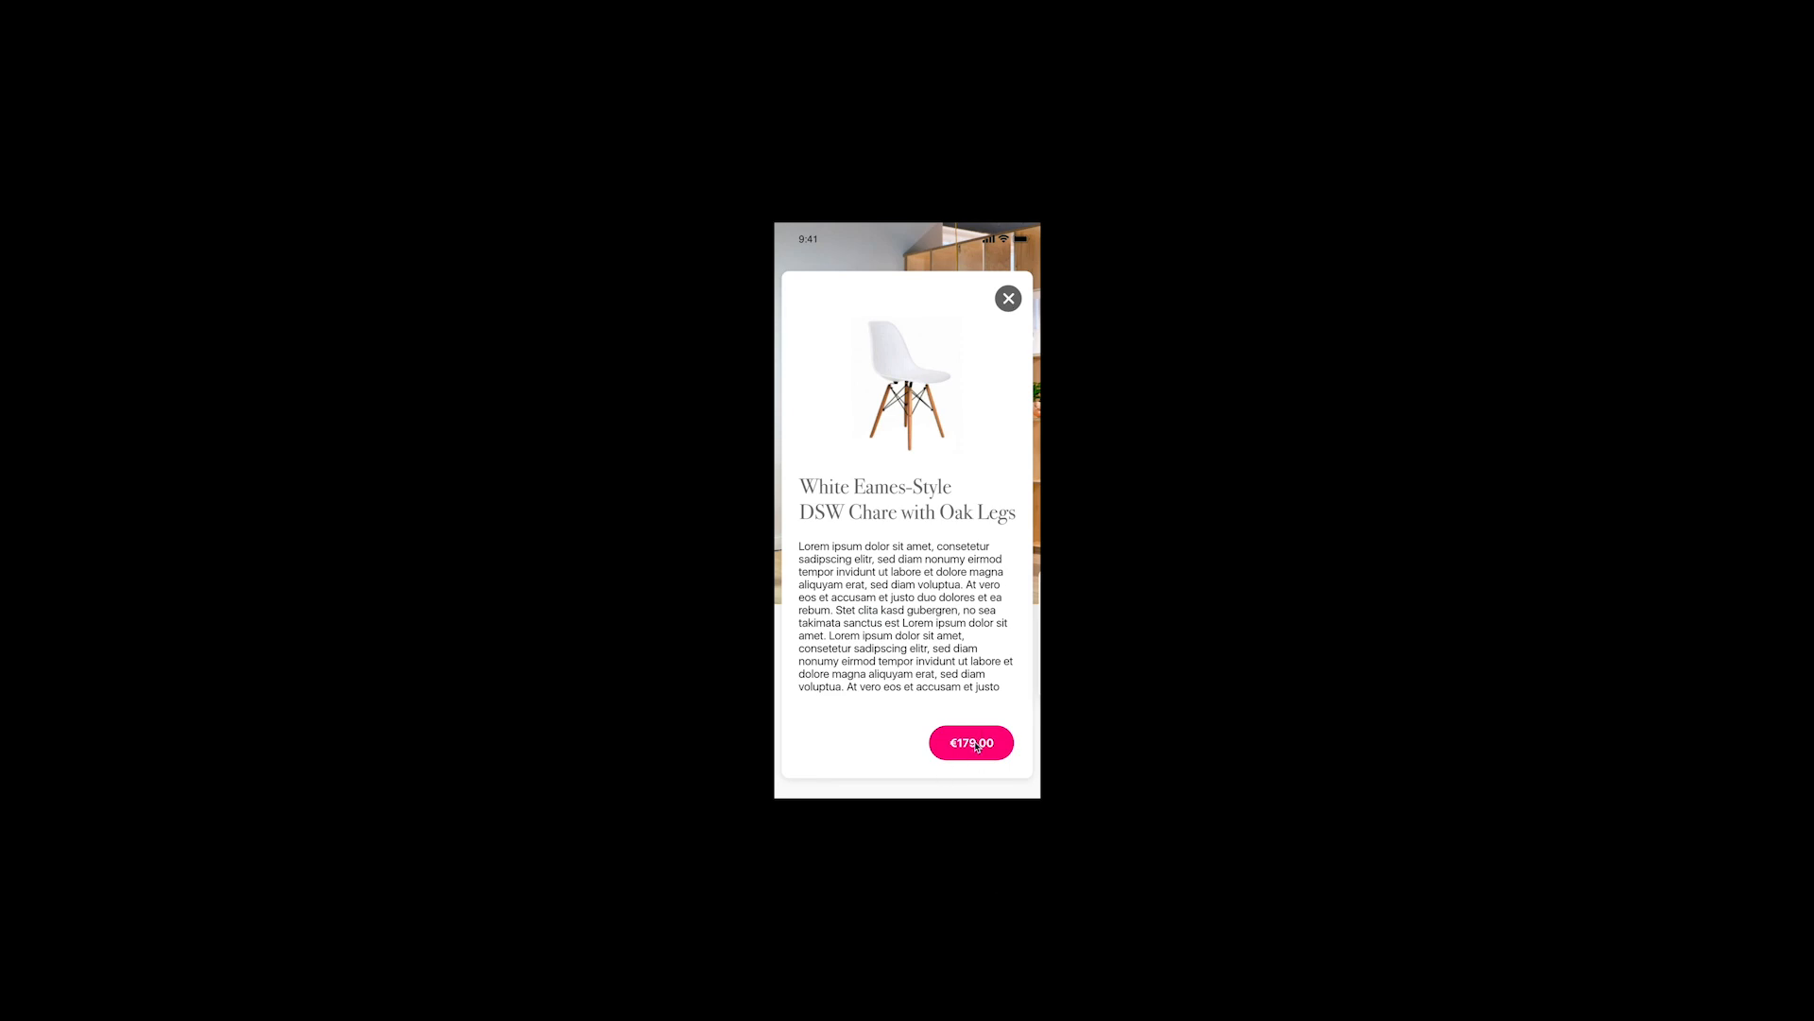
click(1010, 301)
click(914, 644)
click(1008, 298)
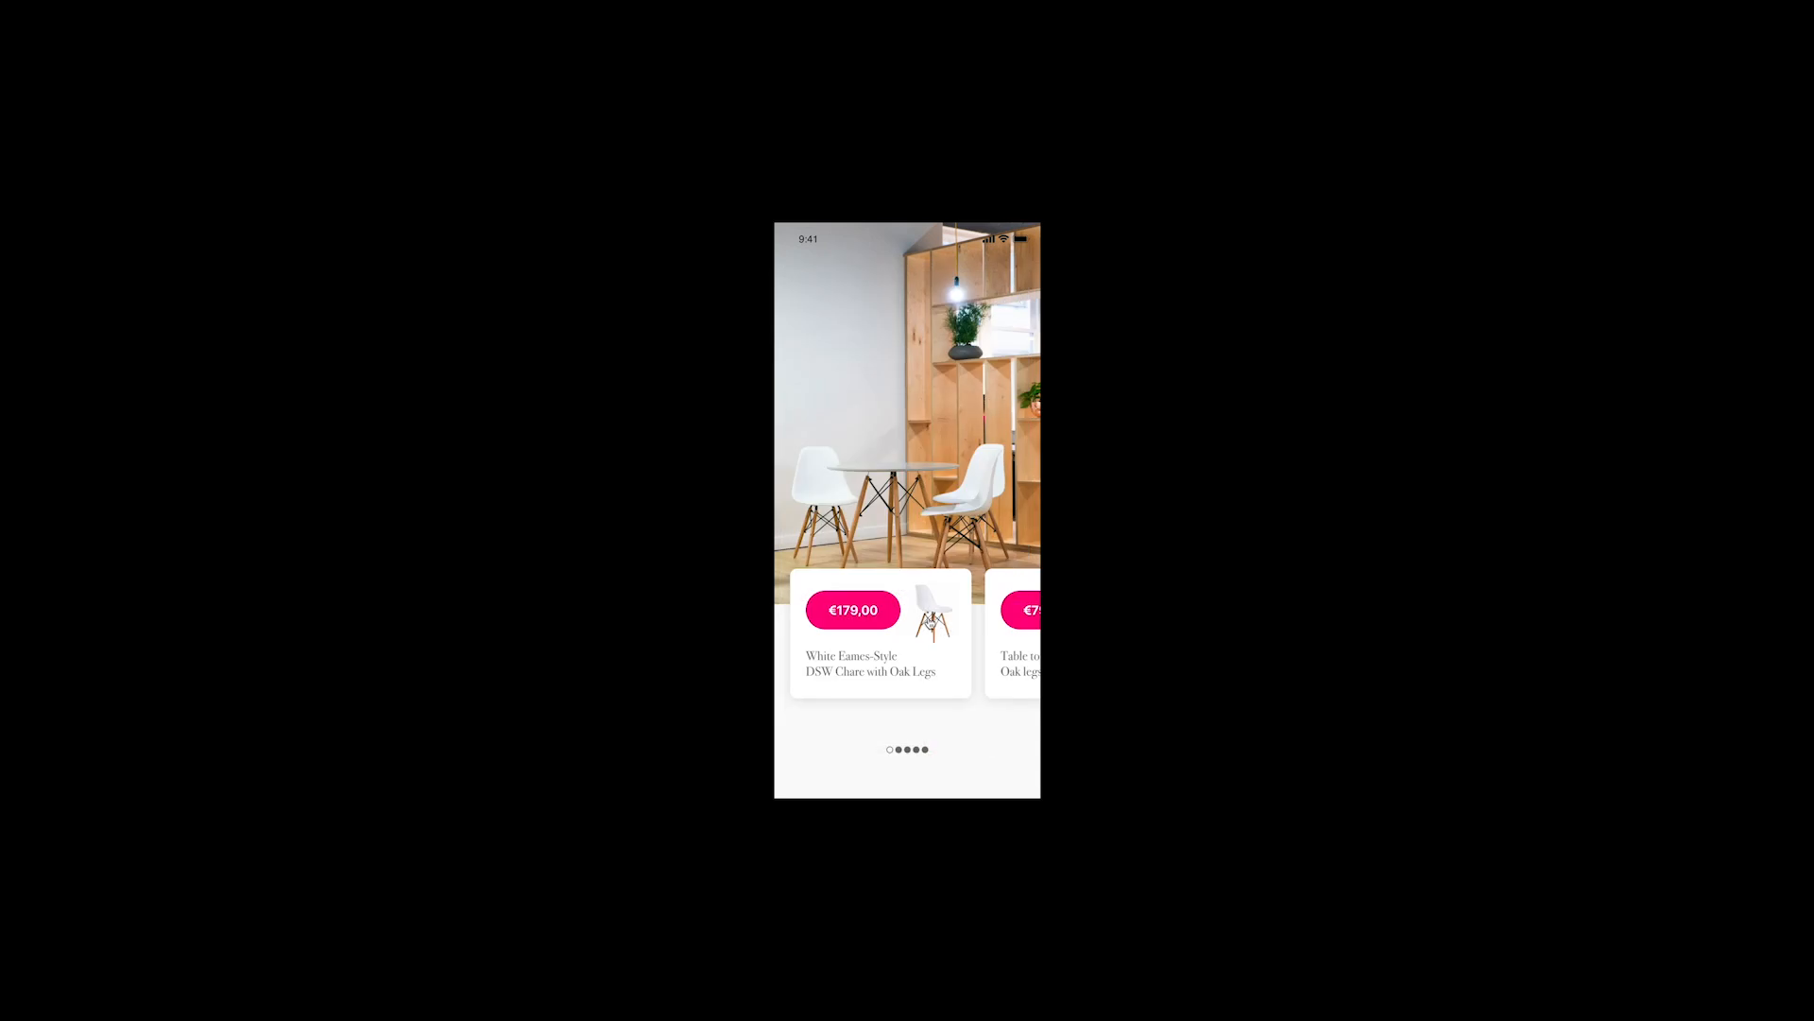
click(930, 624)
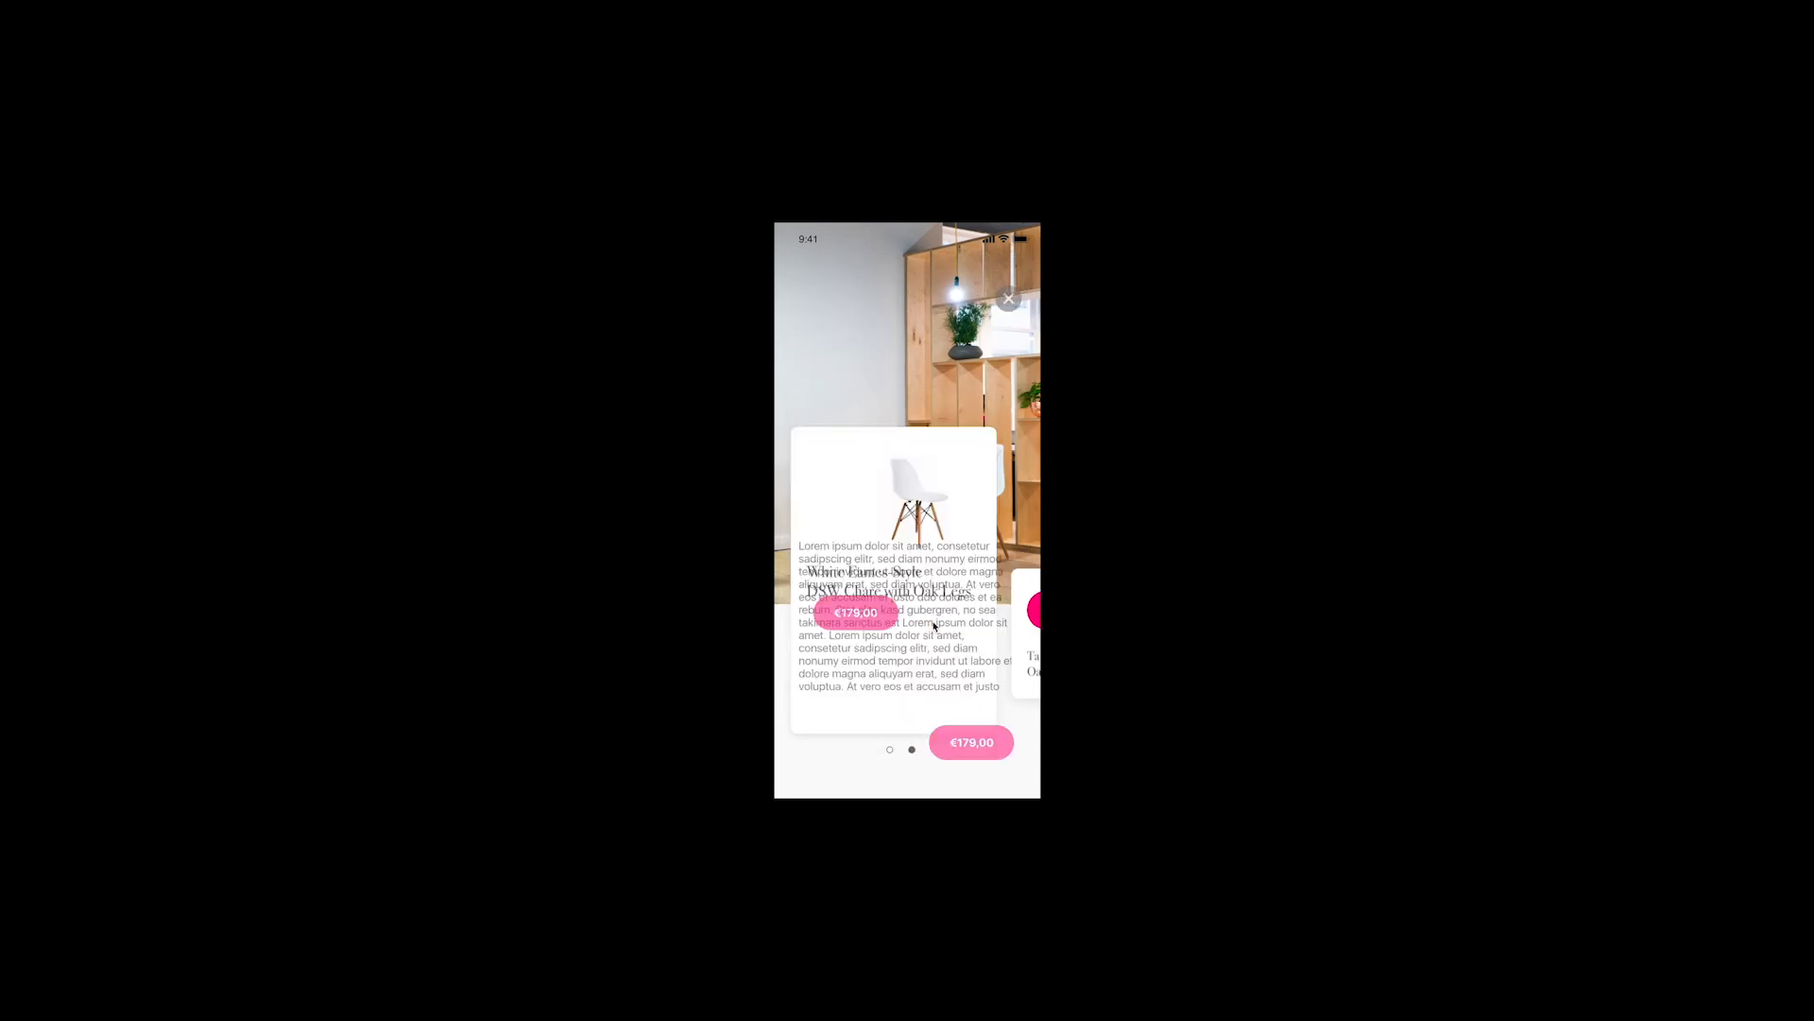
click(1009, 299)
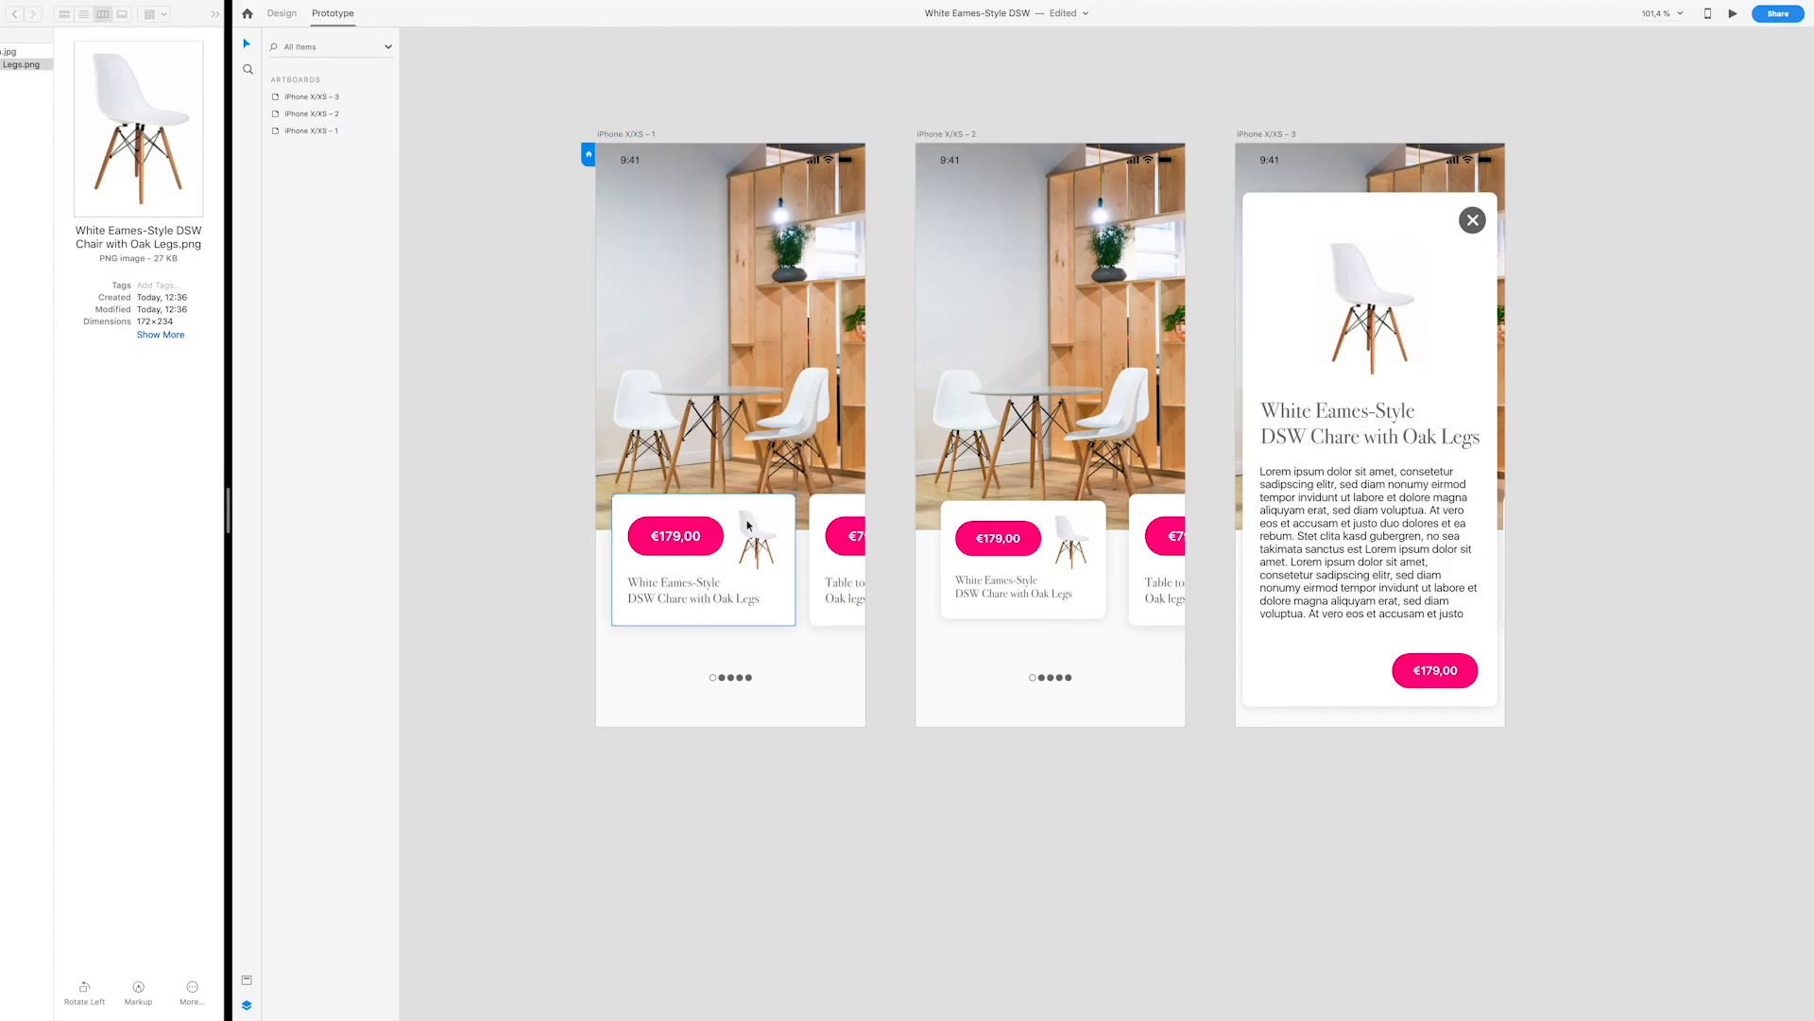
Step: In design mode, group the €179,00 text with its pink button shape in the first artboard's chair card
click(696, 541)
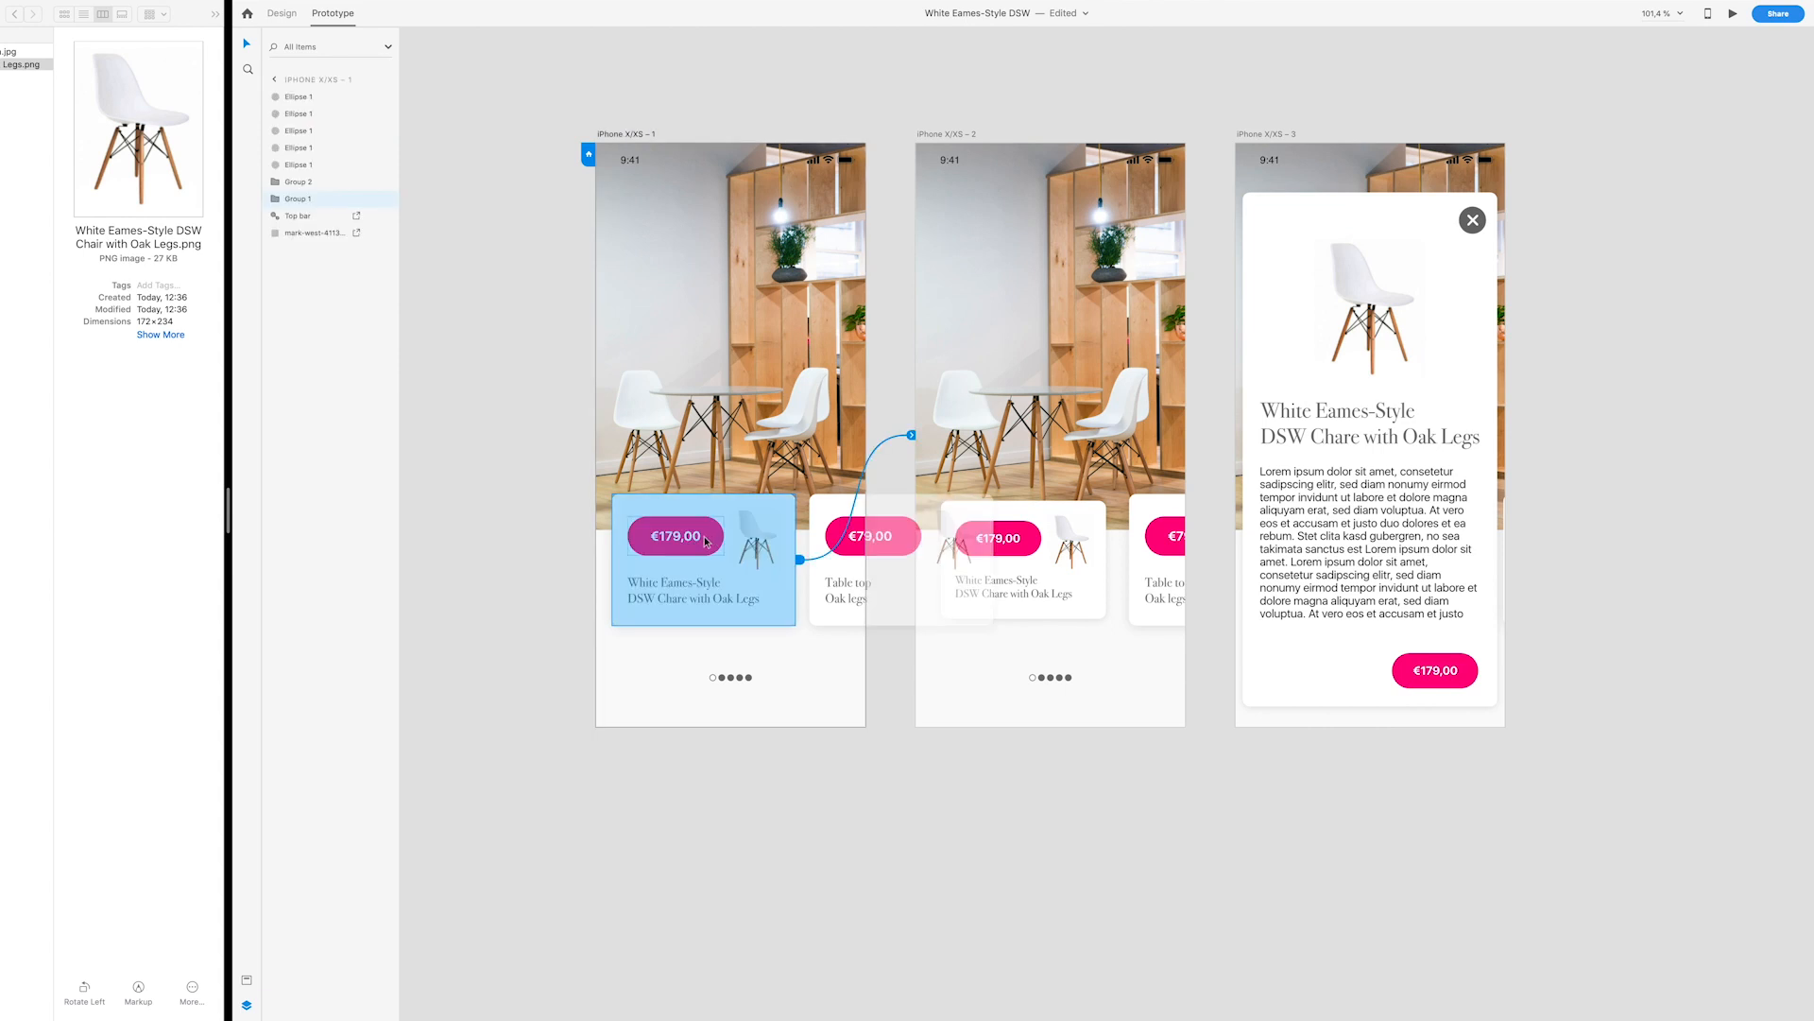
click(272, 13)
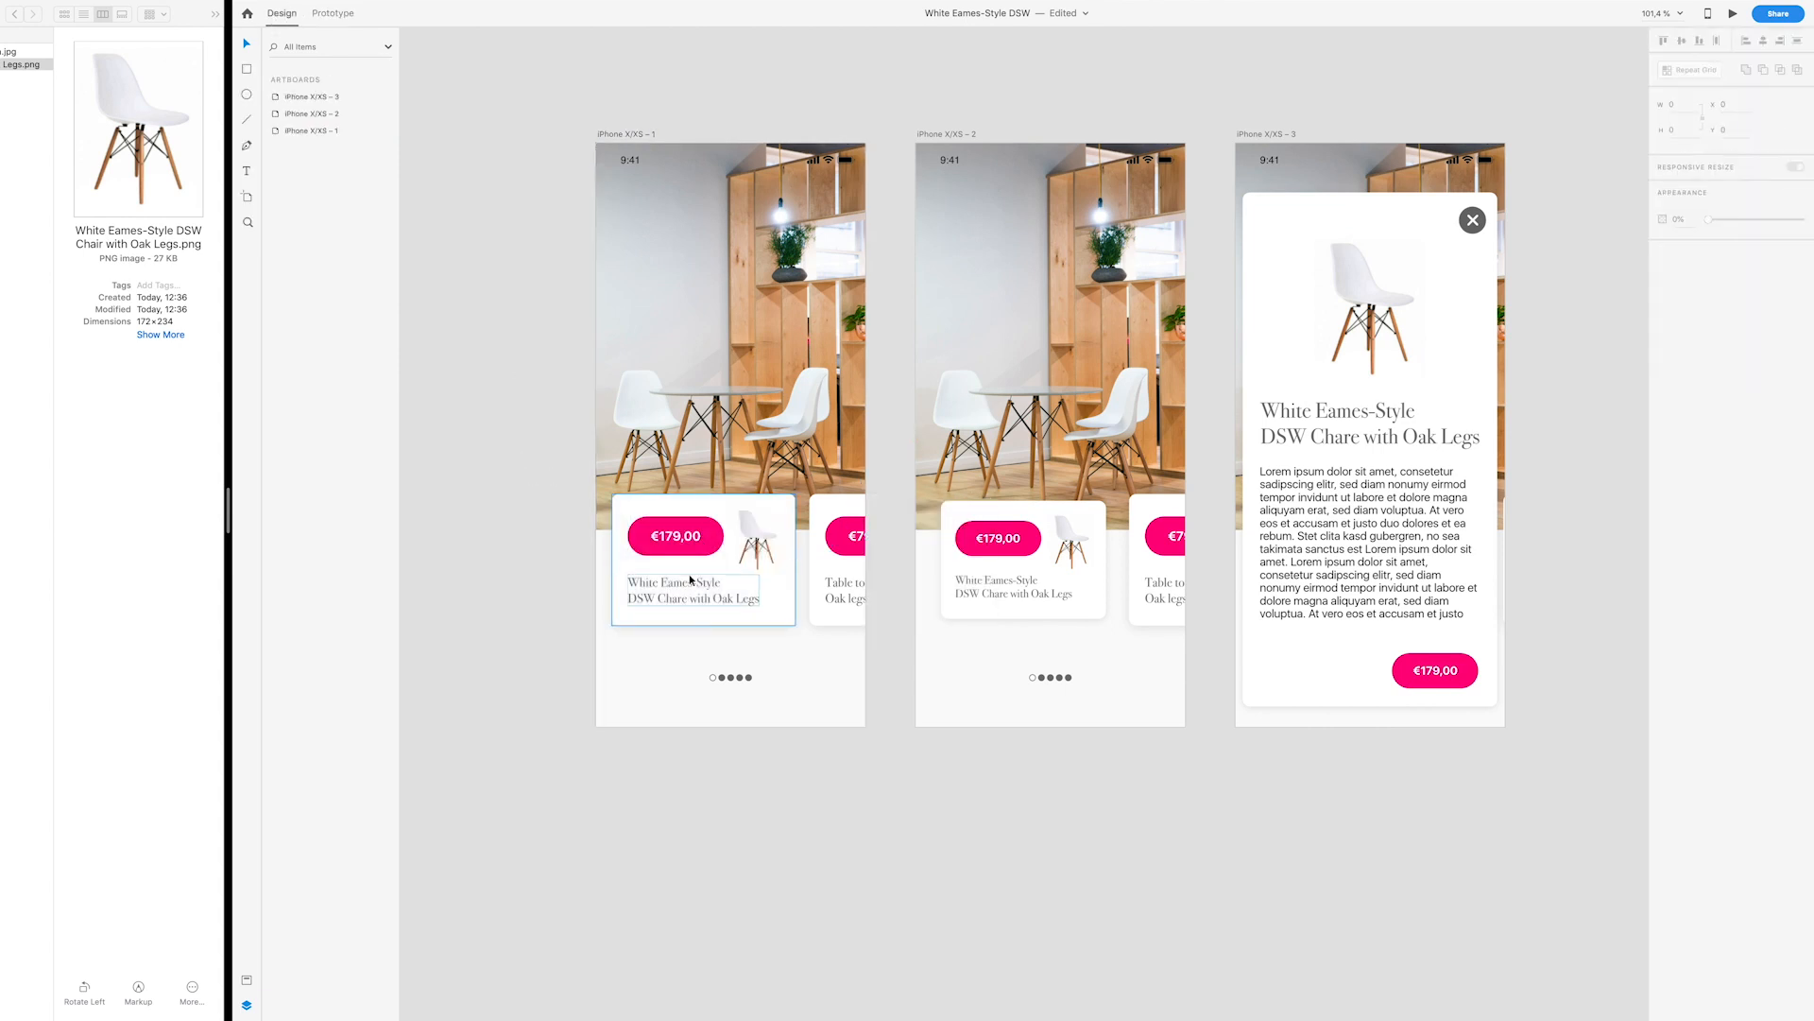
double_click(686, 540)
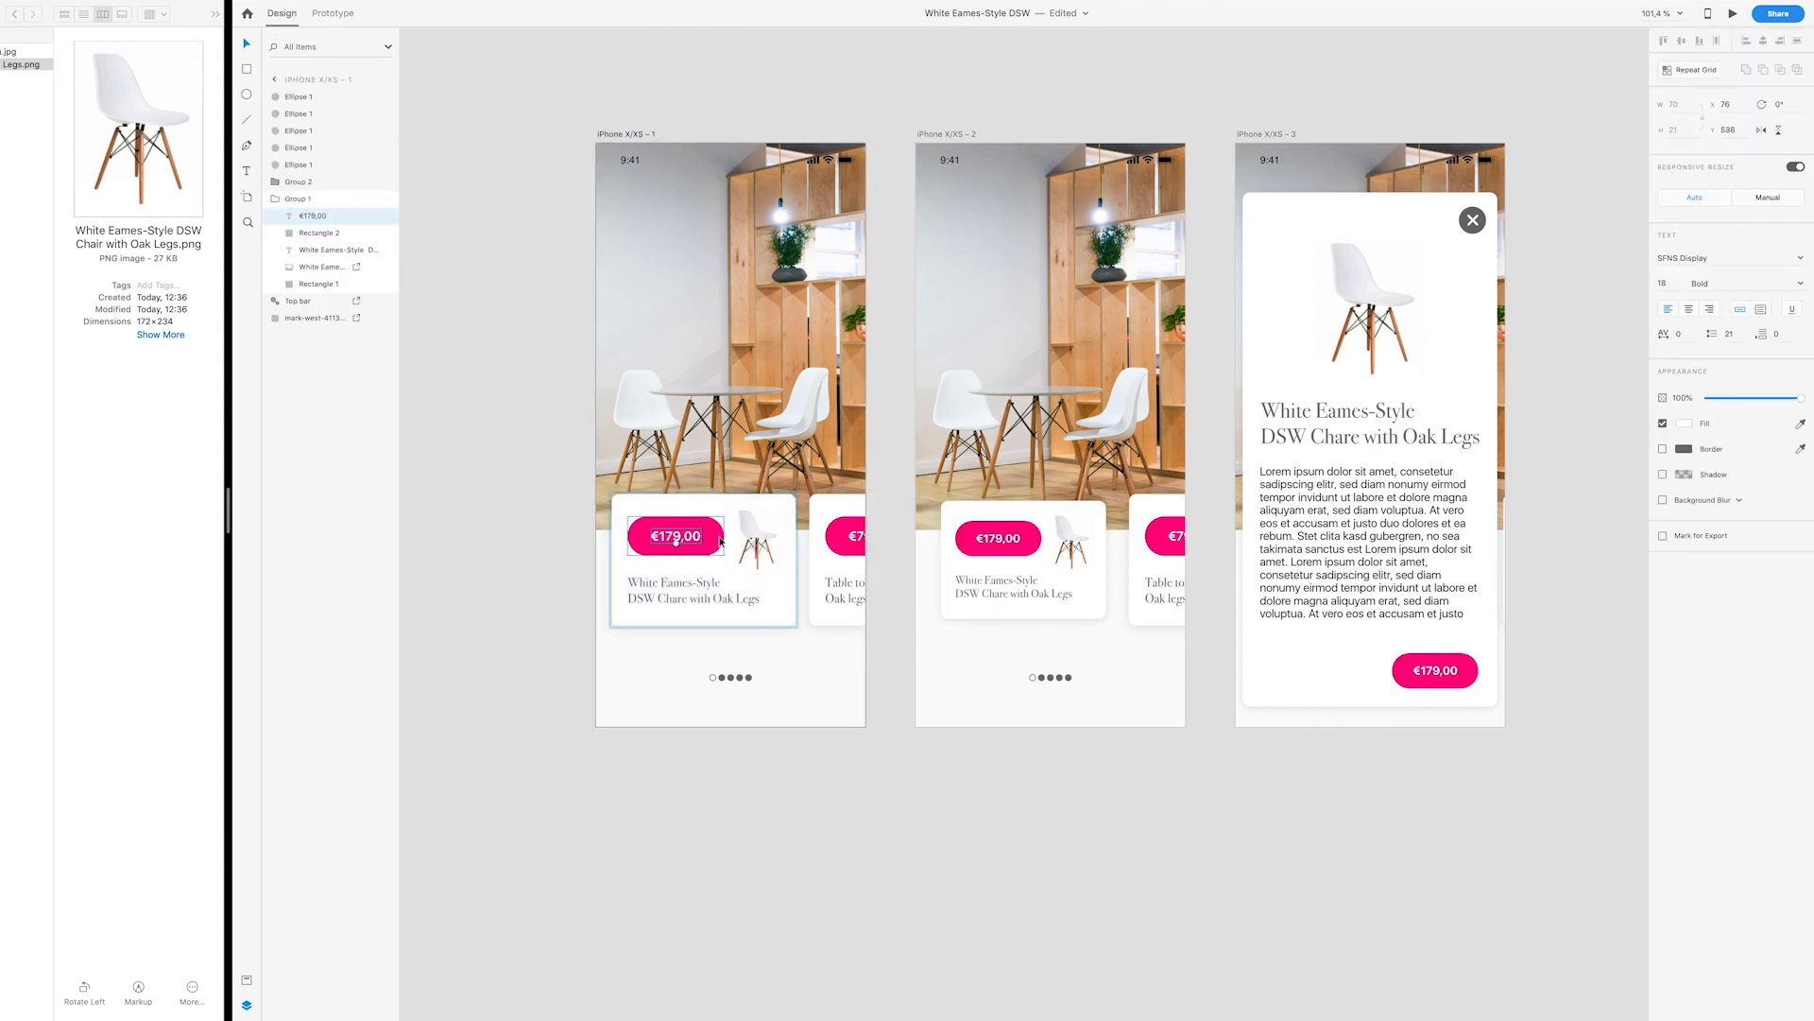
shift+click(720, 541)
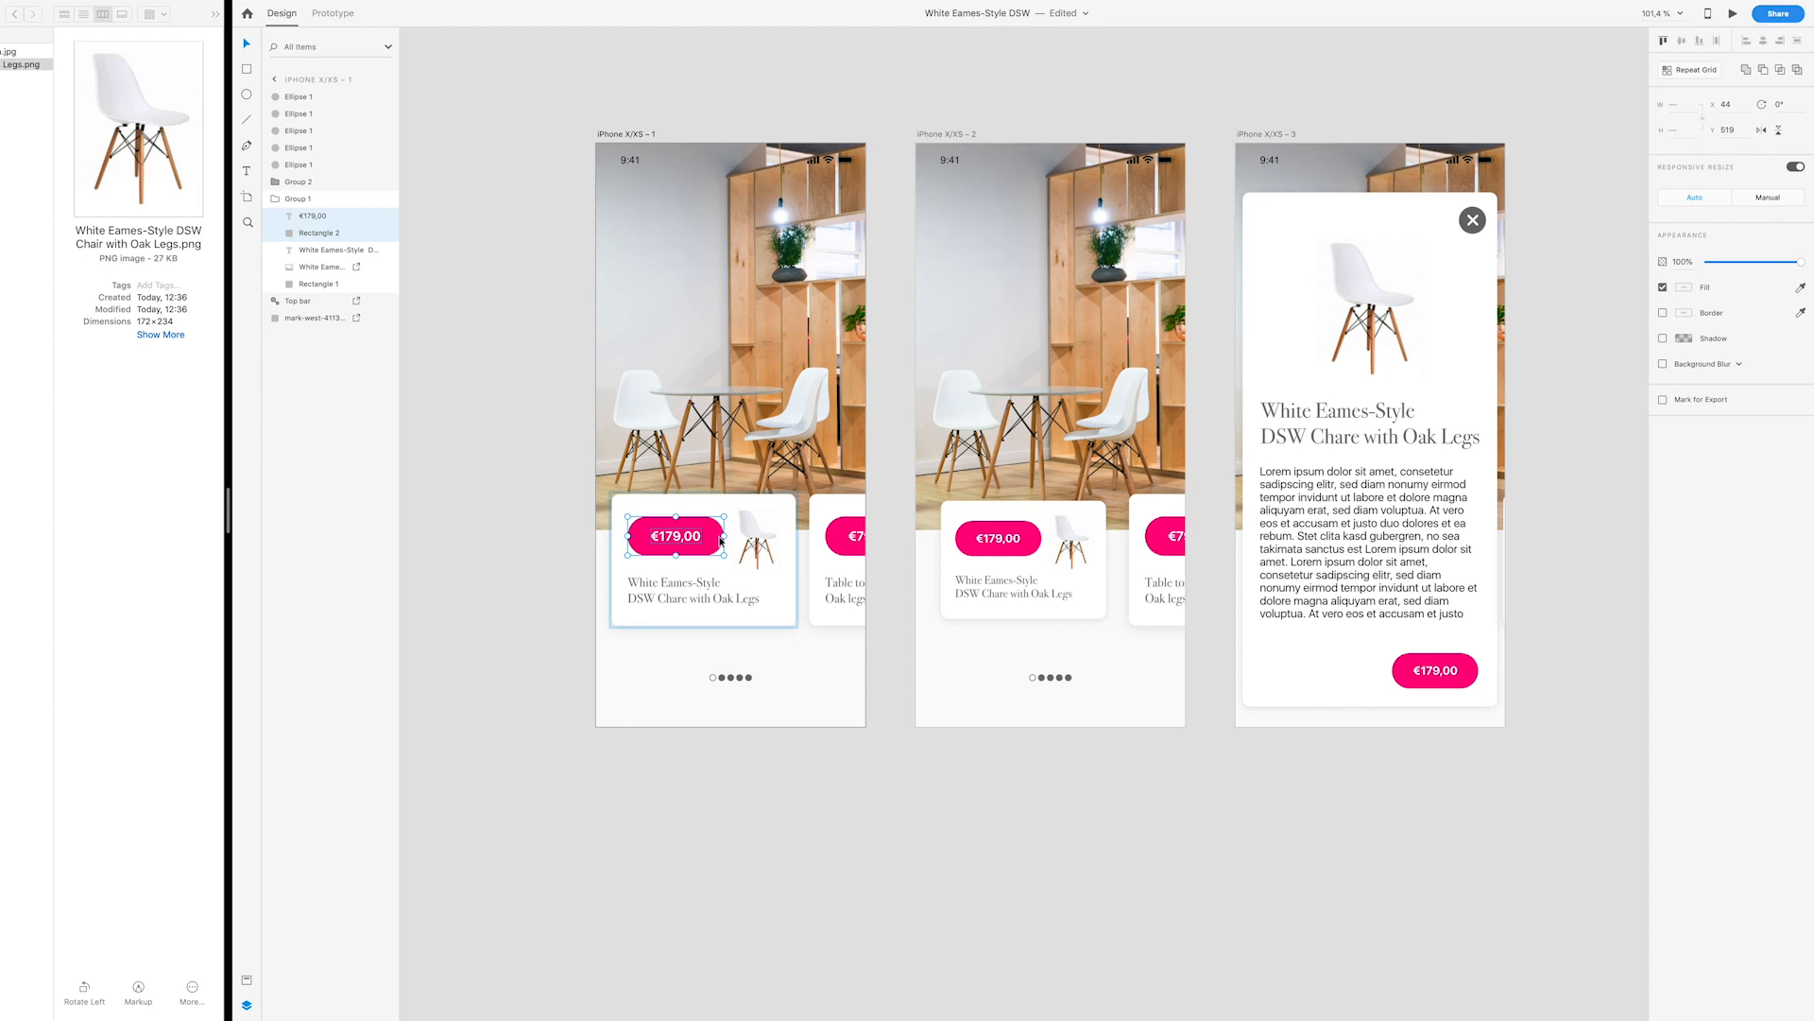
key(super+g)
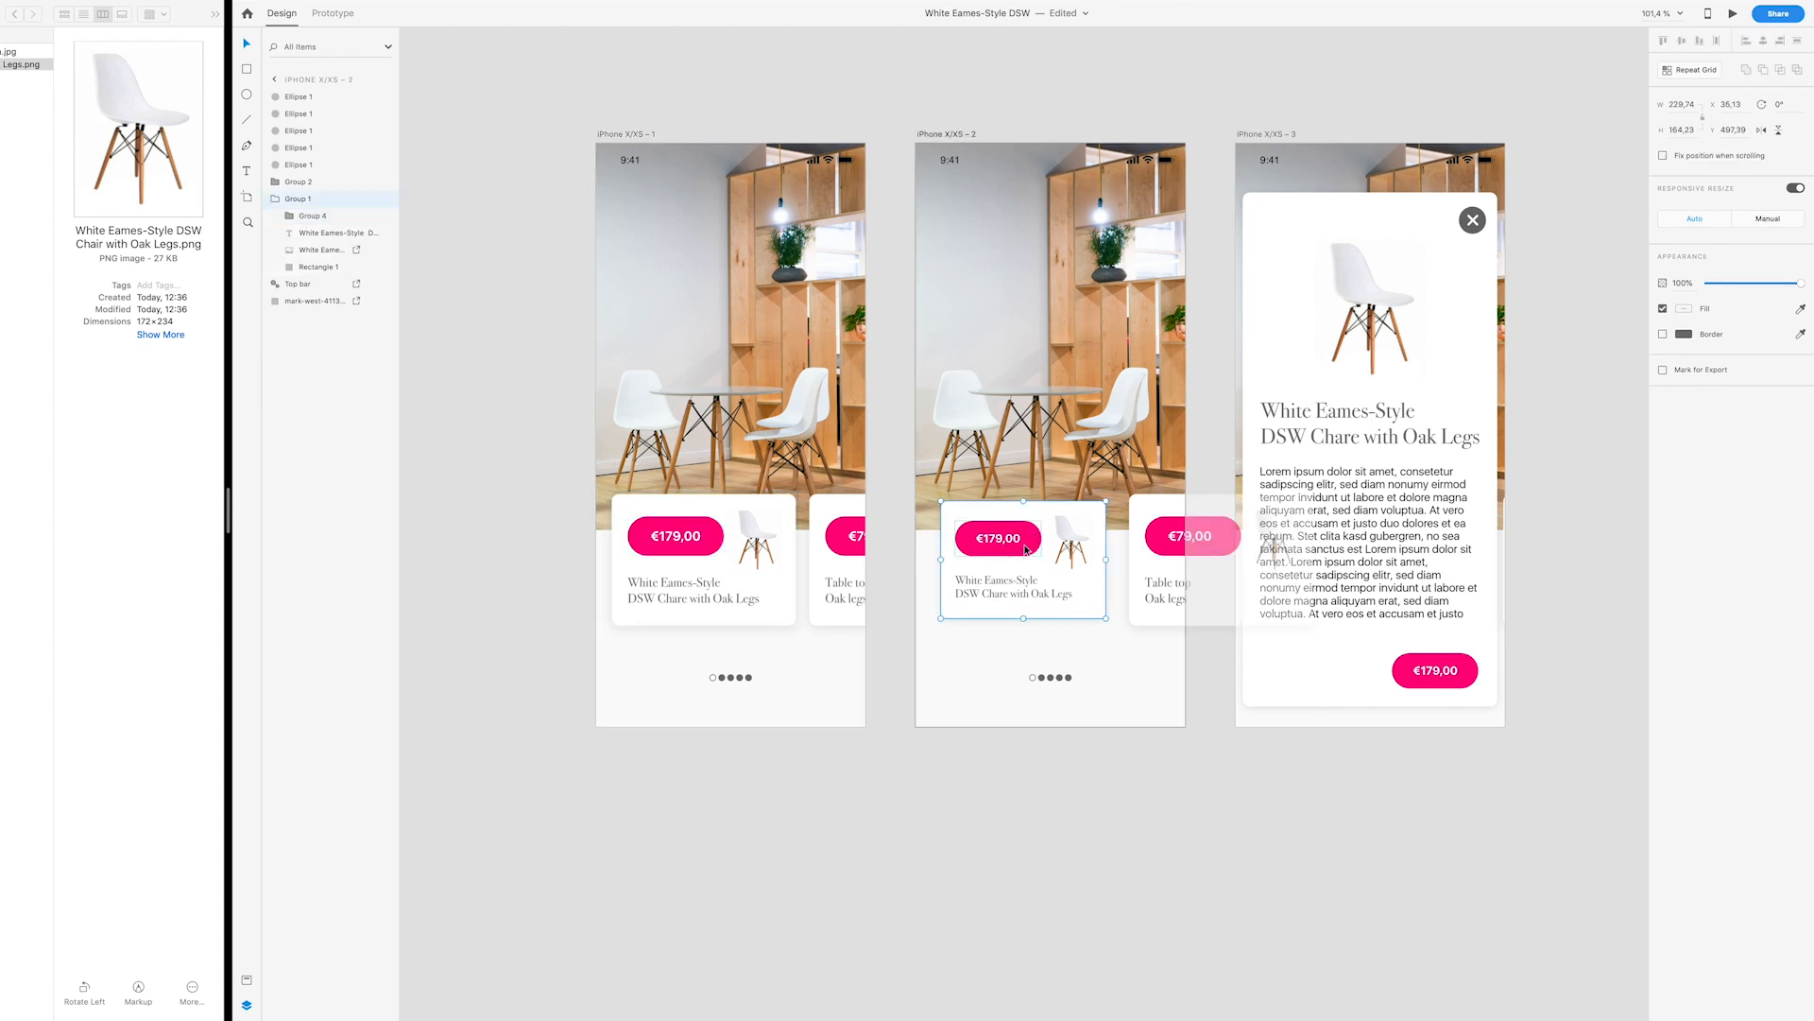
Step: Compare the layer names of the €179,00 button groups across the three artboards
double_click(1027, 549)
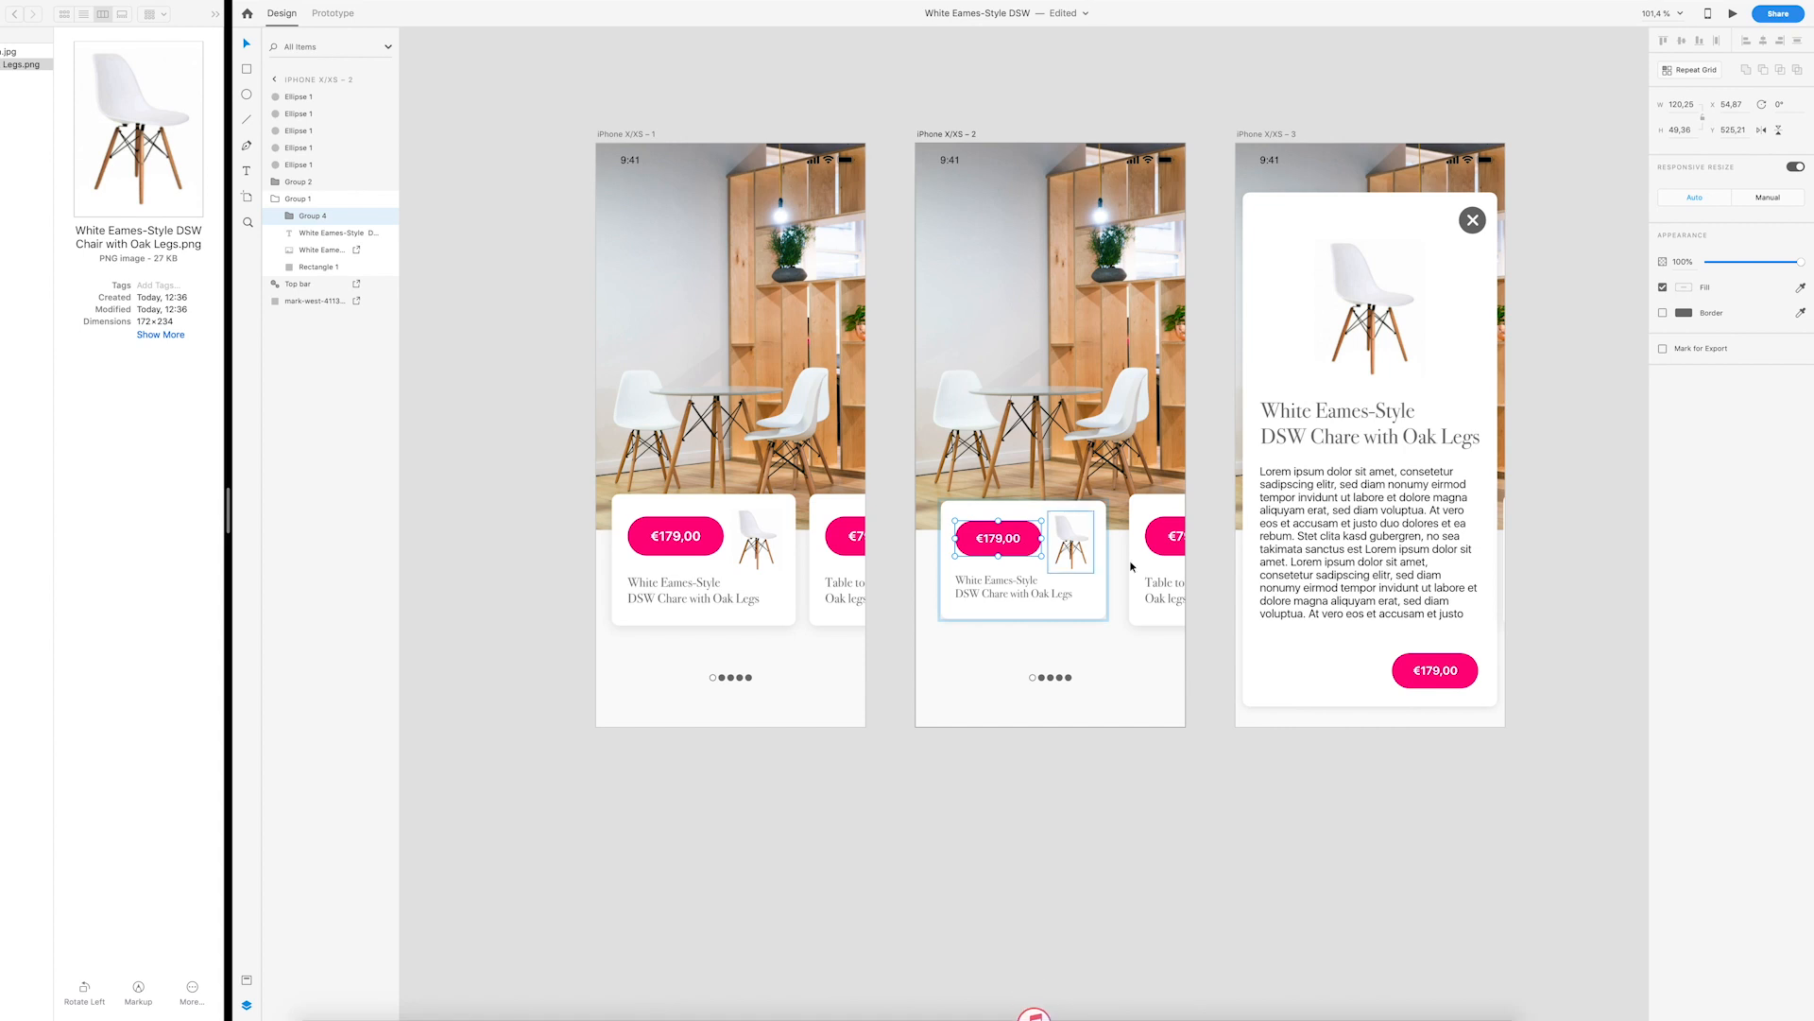
double_click(1418, 671)
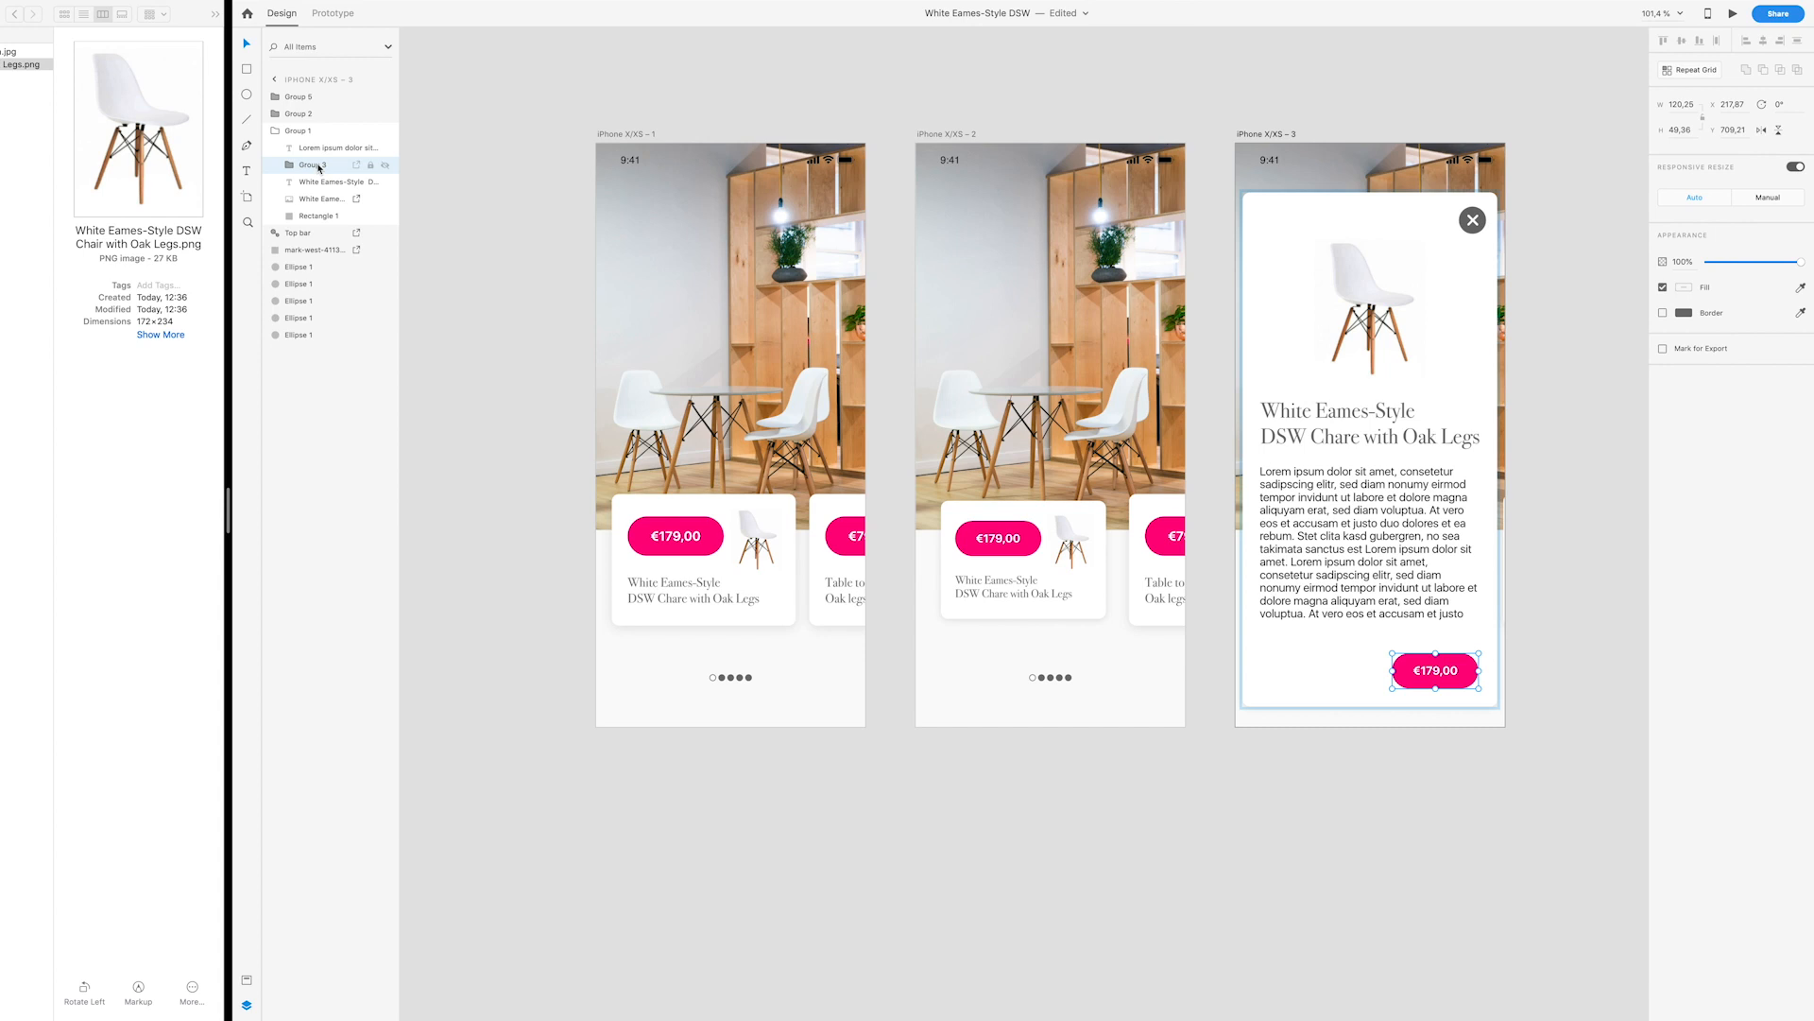
double_click(318, 166)
click(702, 527)
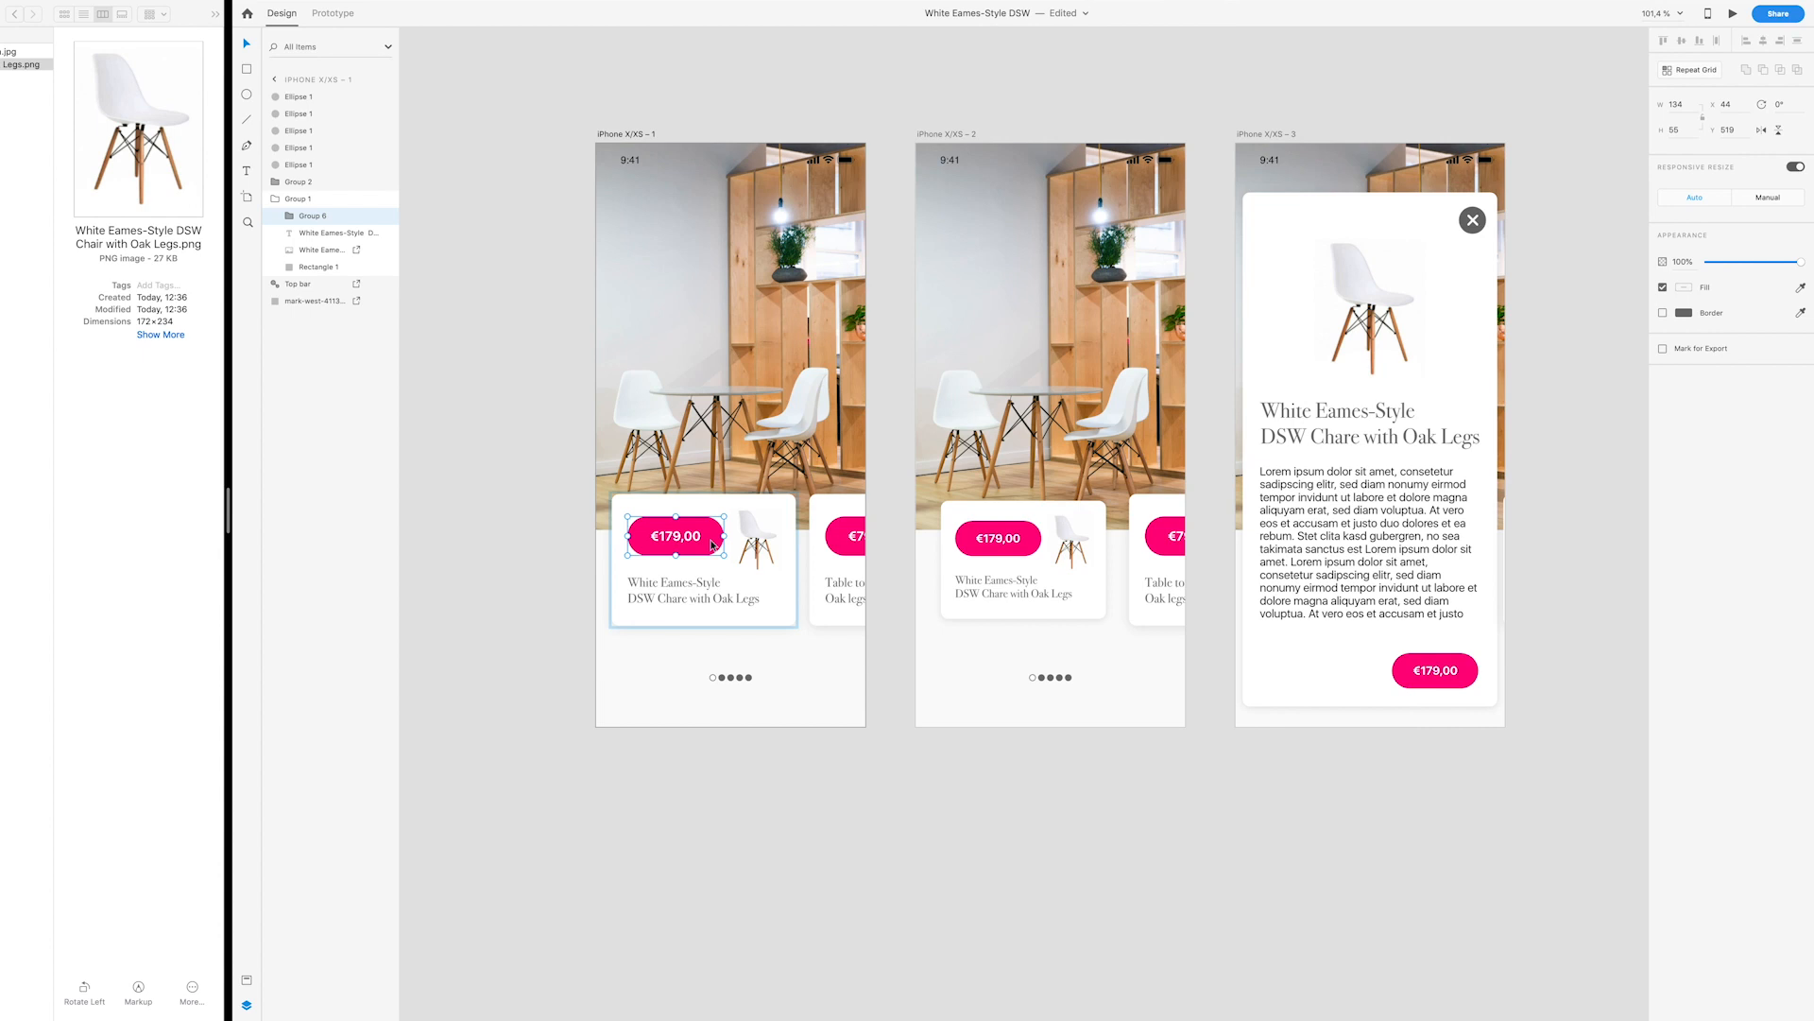
click(1000, 550)
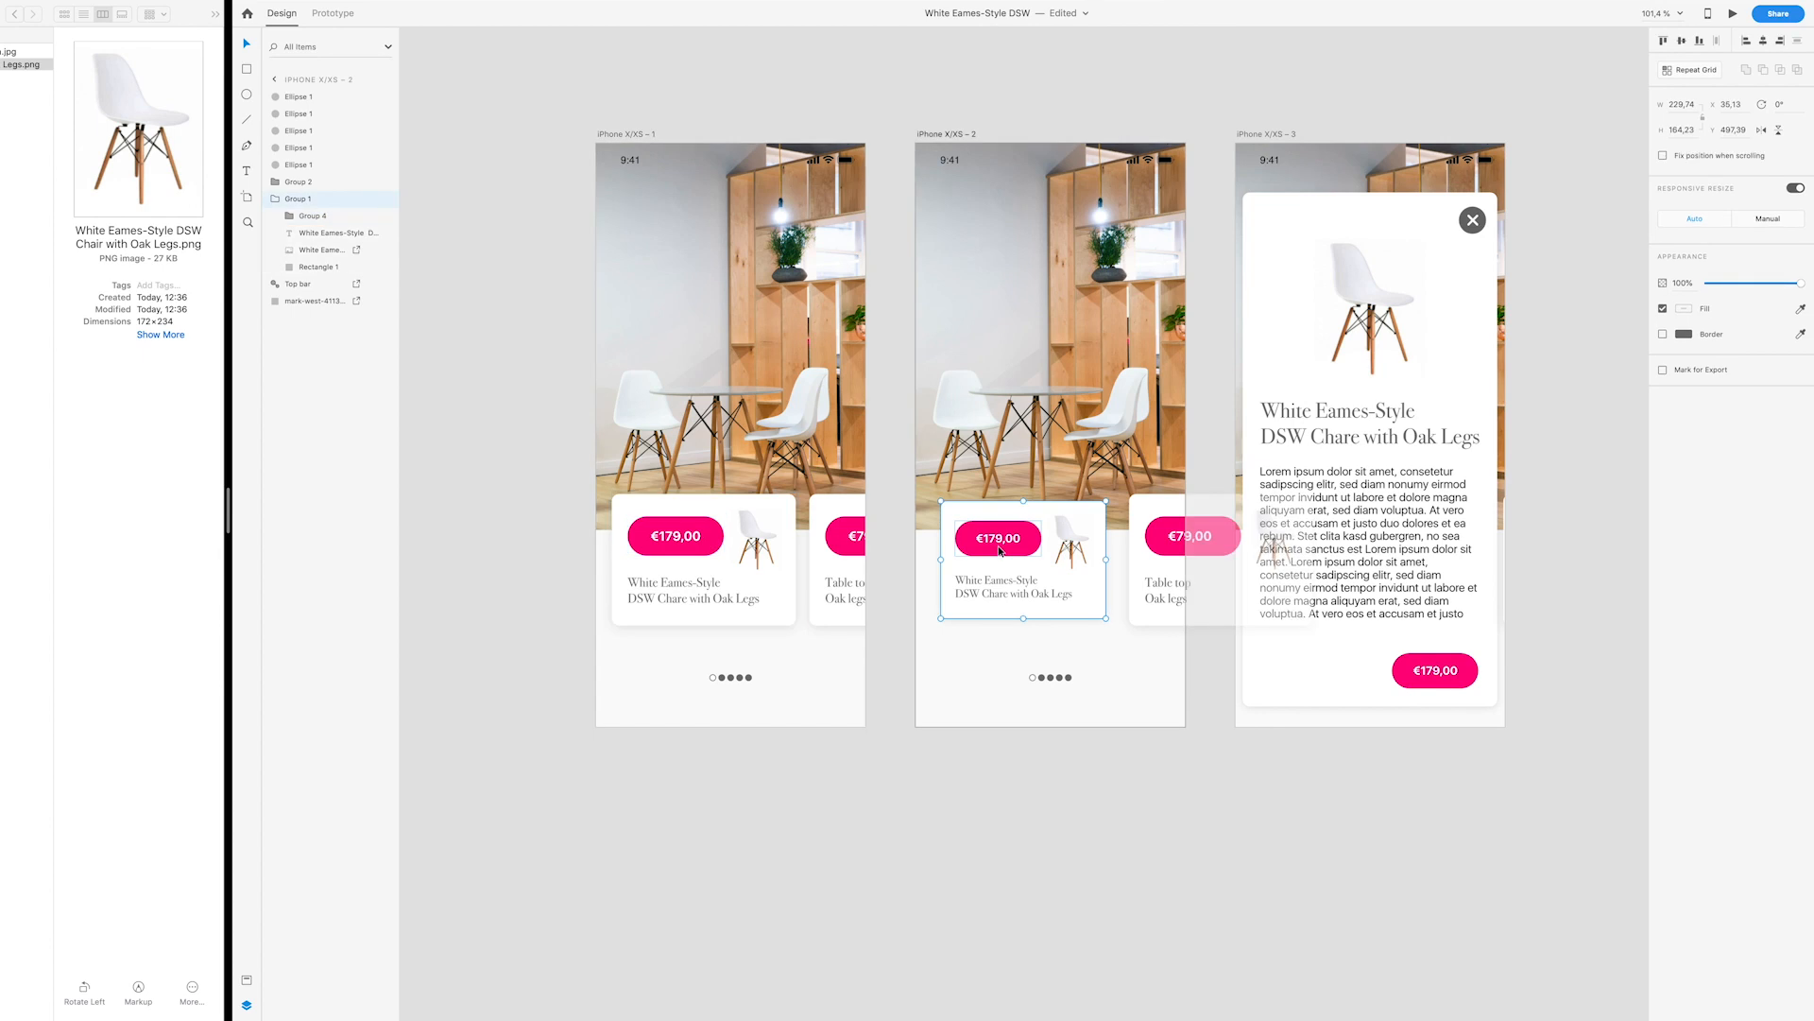
double_click(1000, 550)
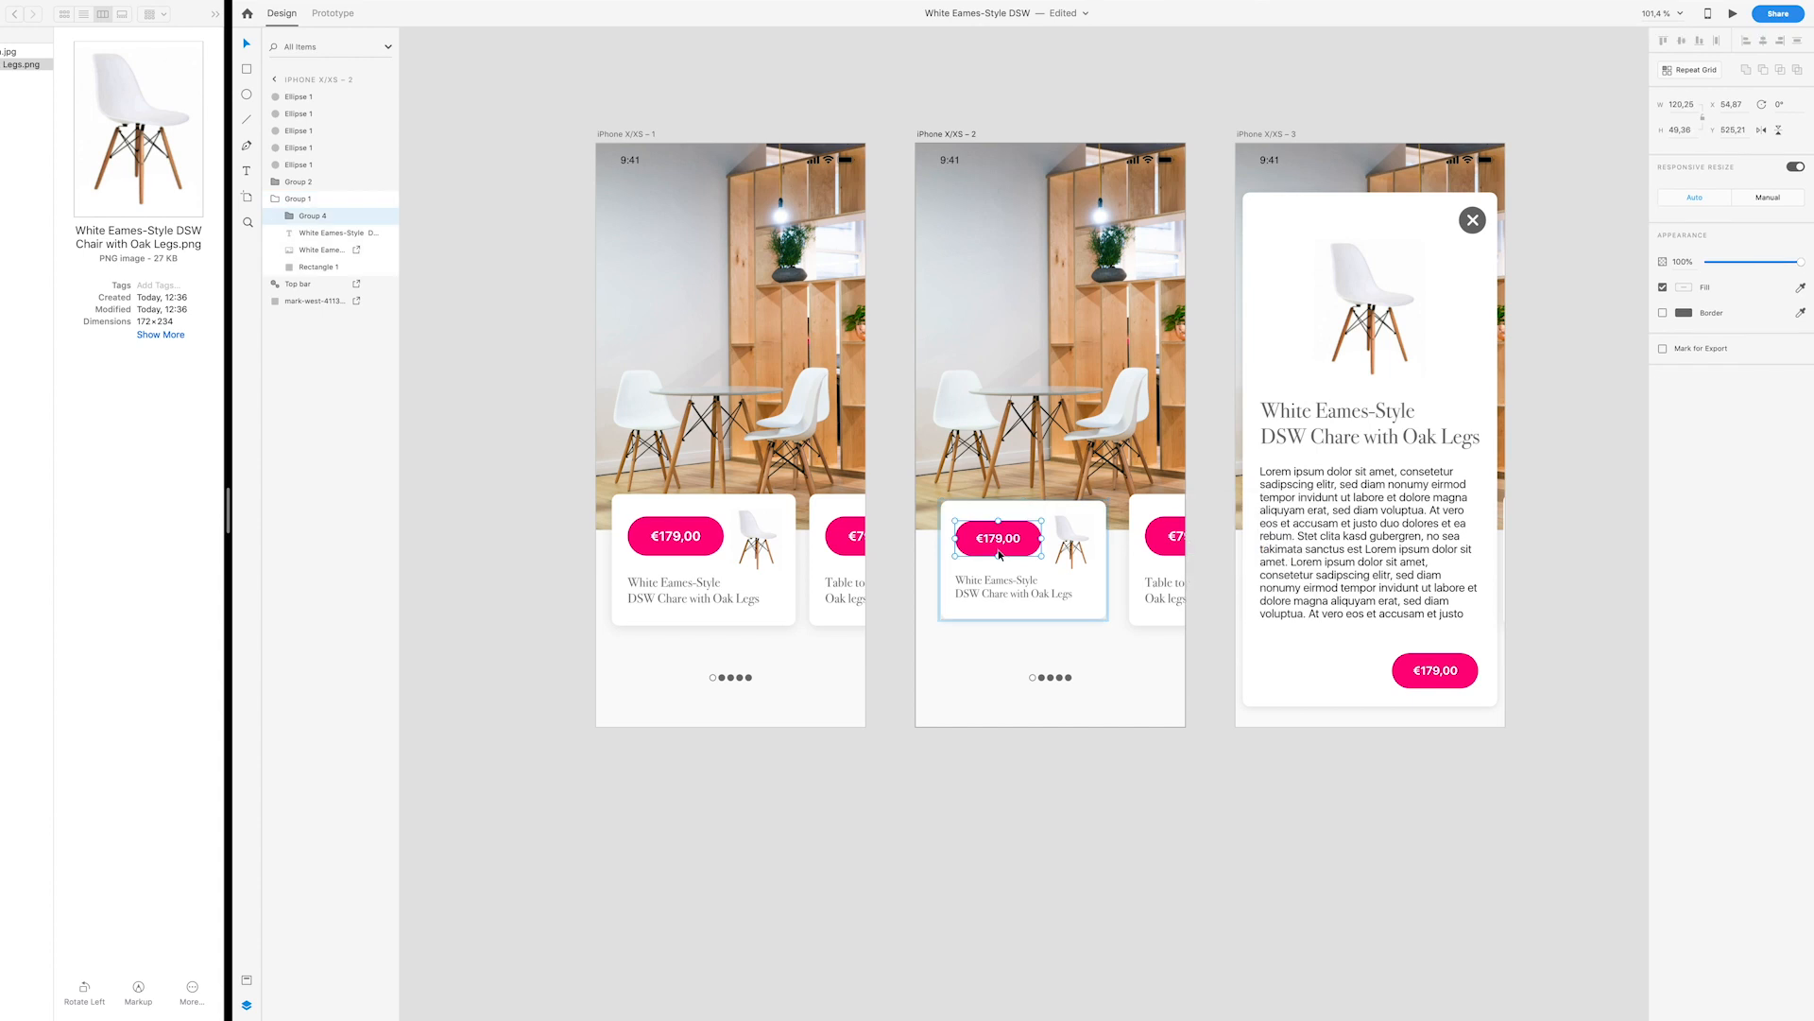
Step: Replace the €179,00 buttons in the second and third artboards with the copied group, placing the third artboard's at the detail card's lower-right corner
key(BackSpace)
key(super+v)
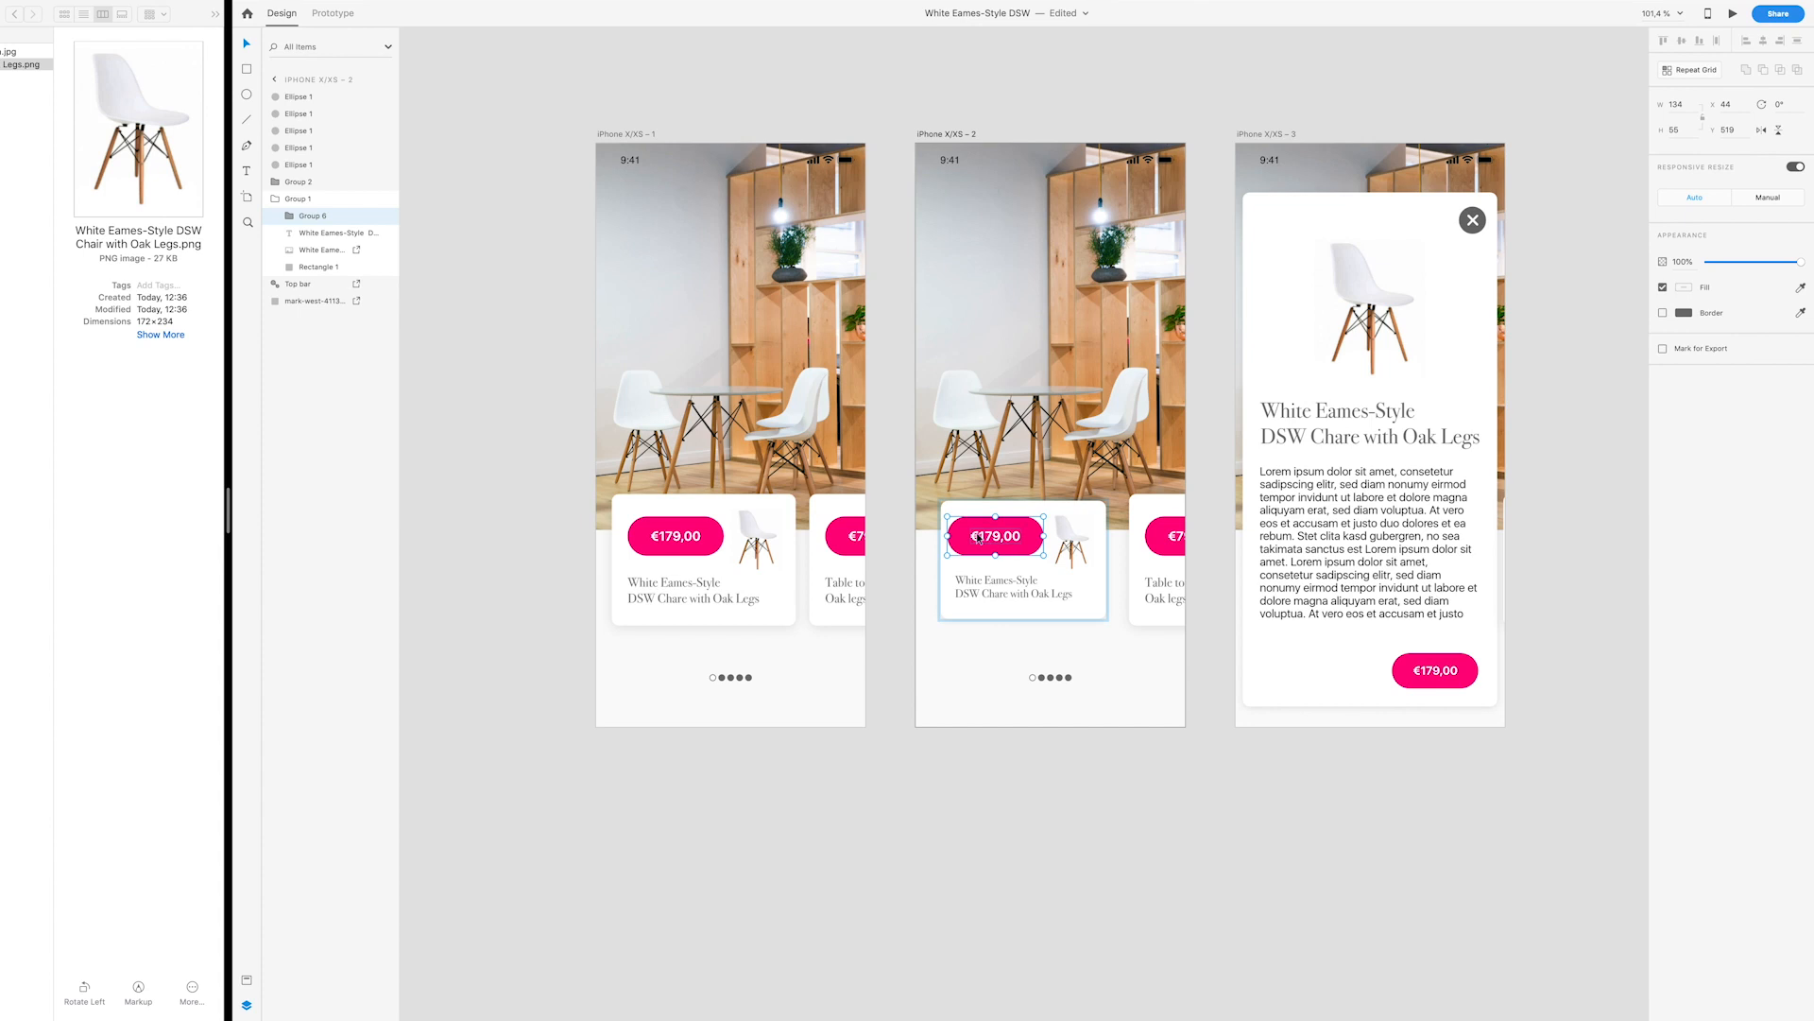
double_click(1409, 677)
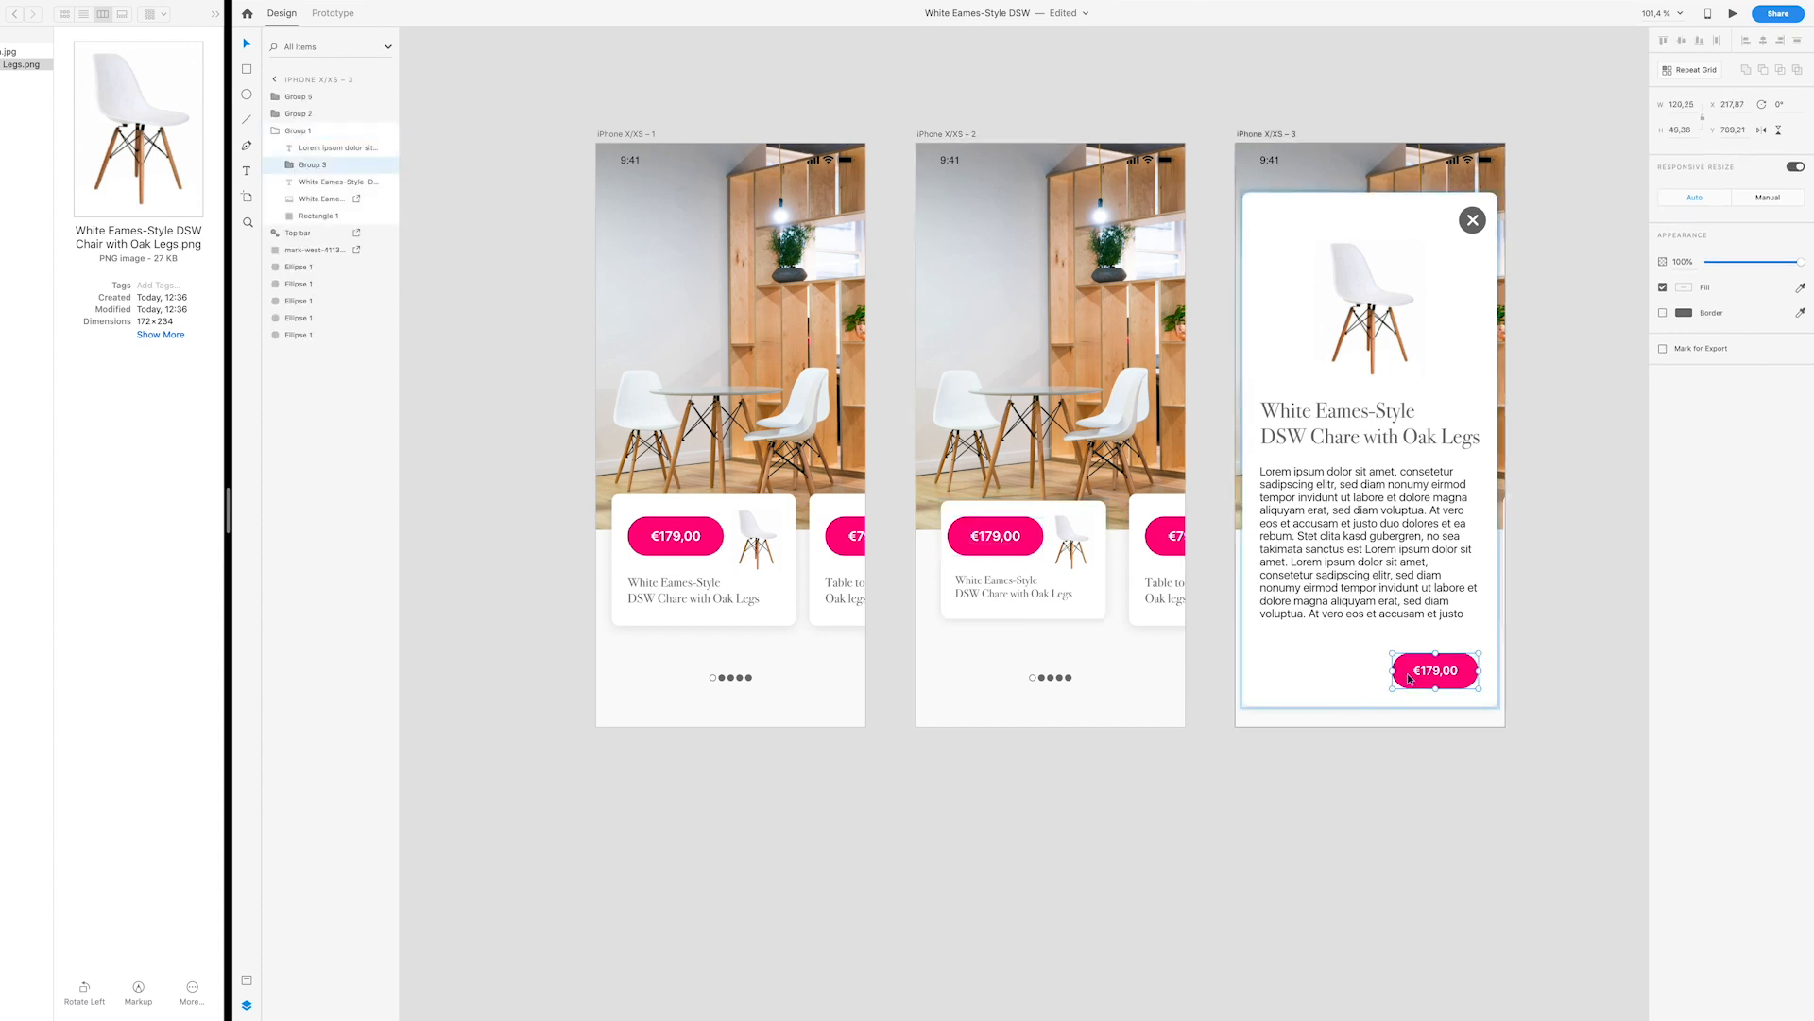
key(BackSpace)
key(super+v)
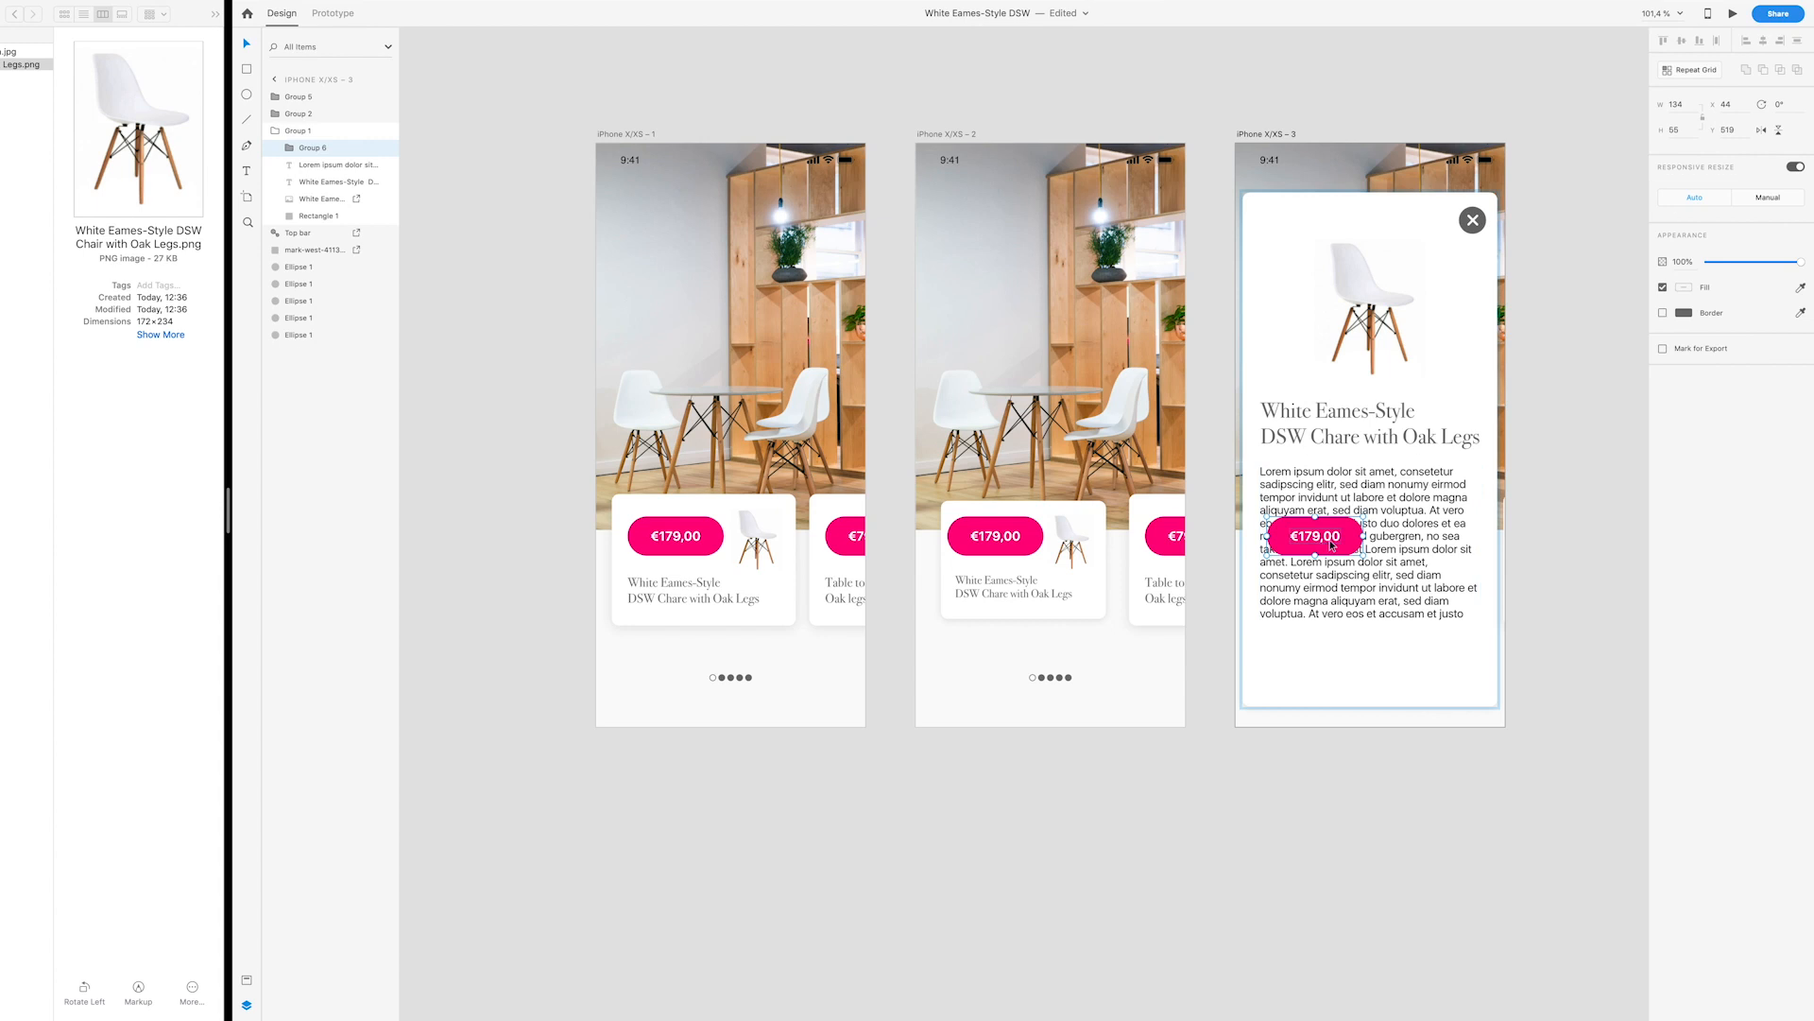
drag(1335, 543, 1446, 675)
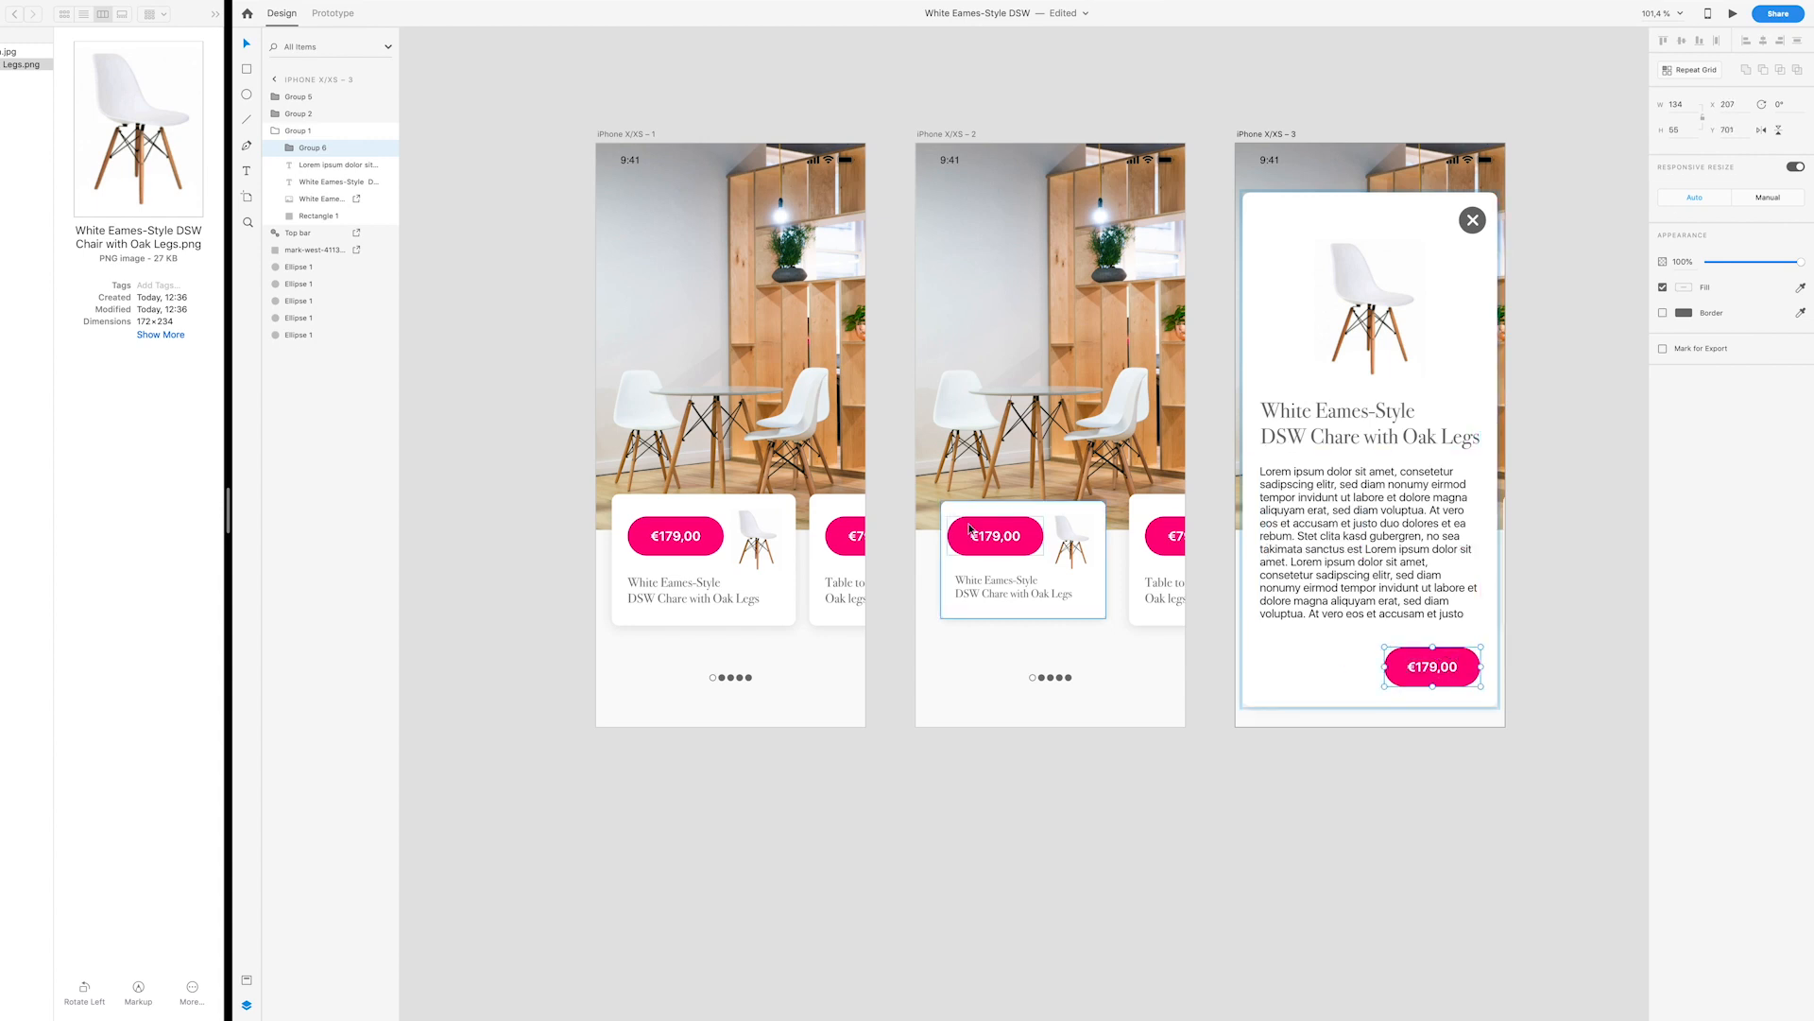
Step: Scale the €179,00 button group in the second artboard's chair card down to about 112 × 46
double_click(990, 537)
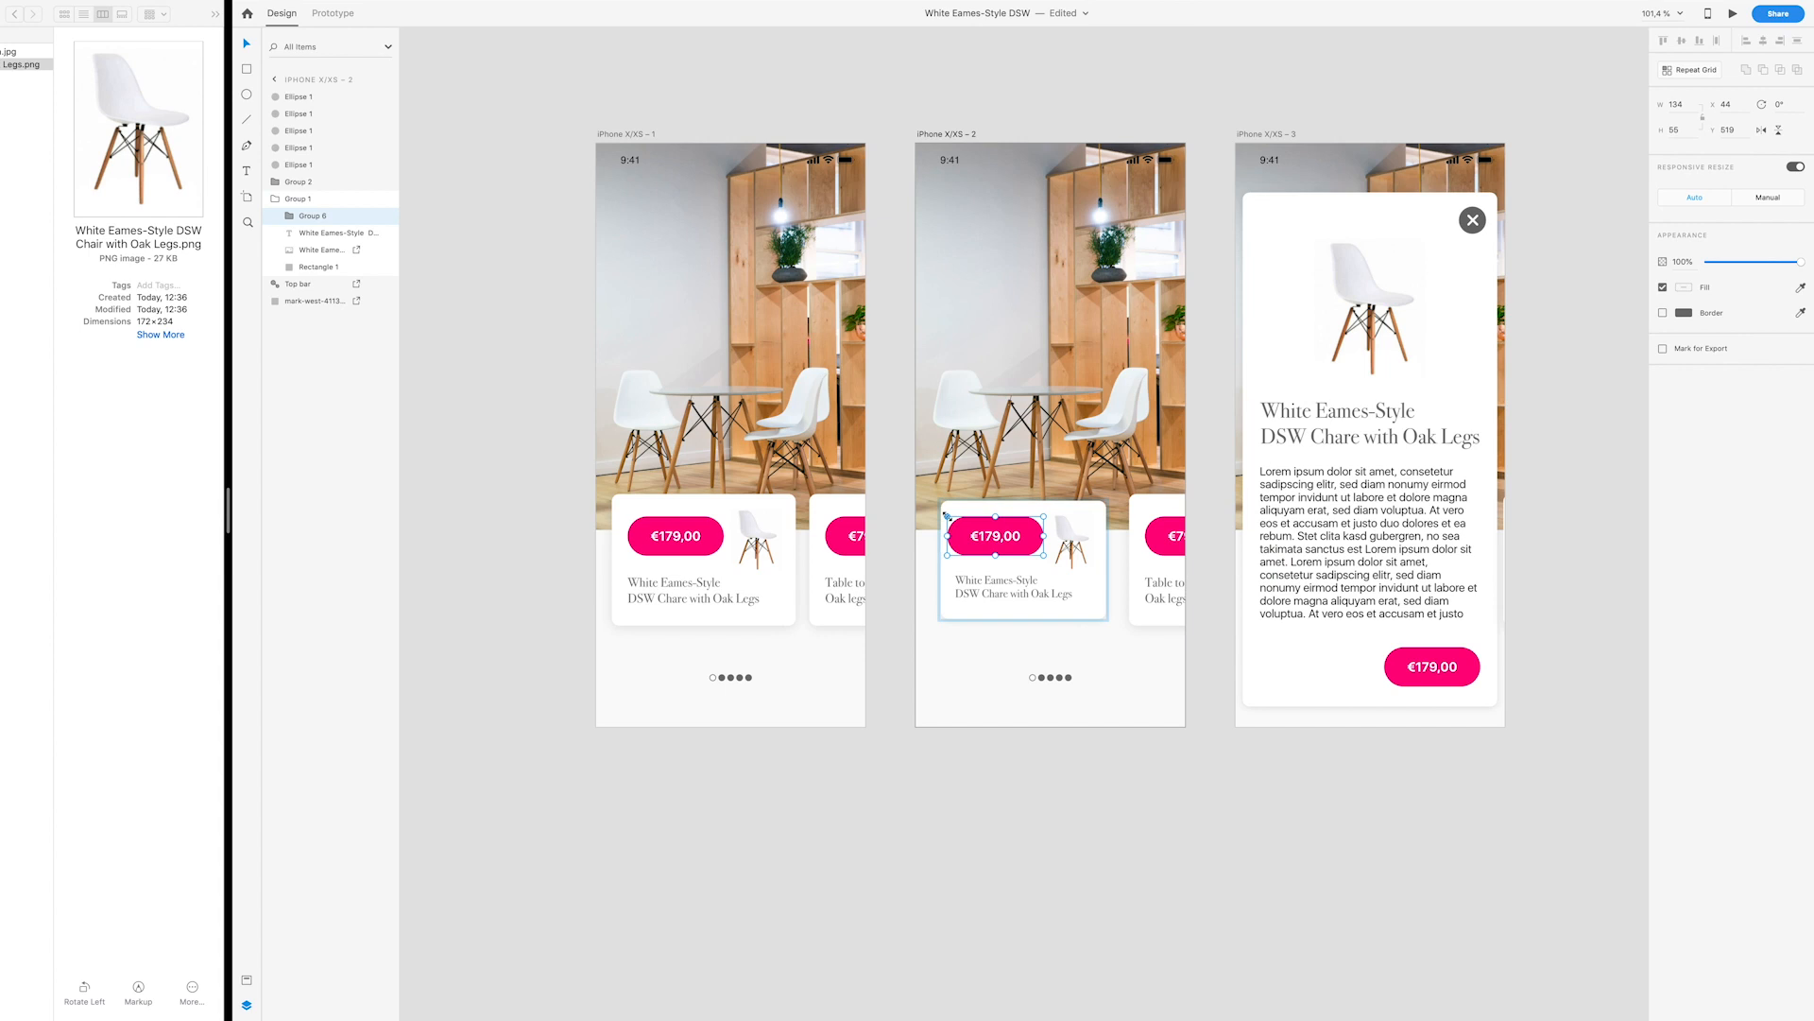
drag(948, 517, 952, 518)
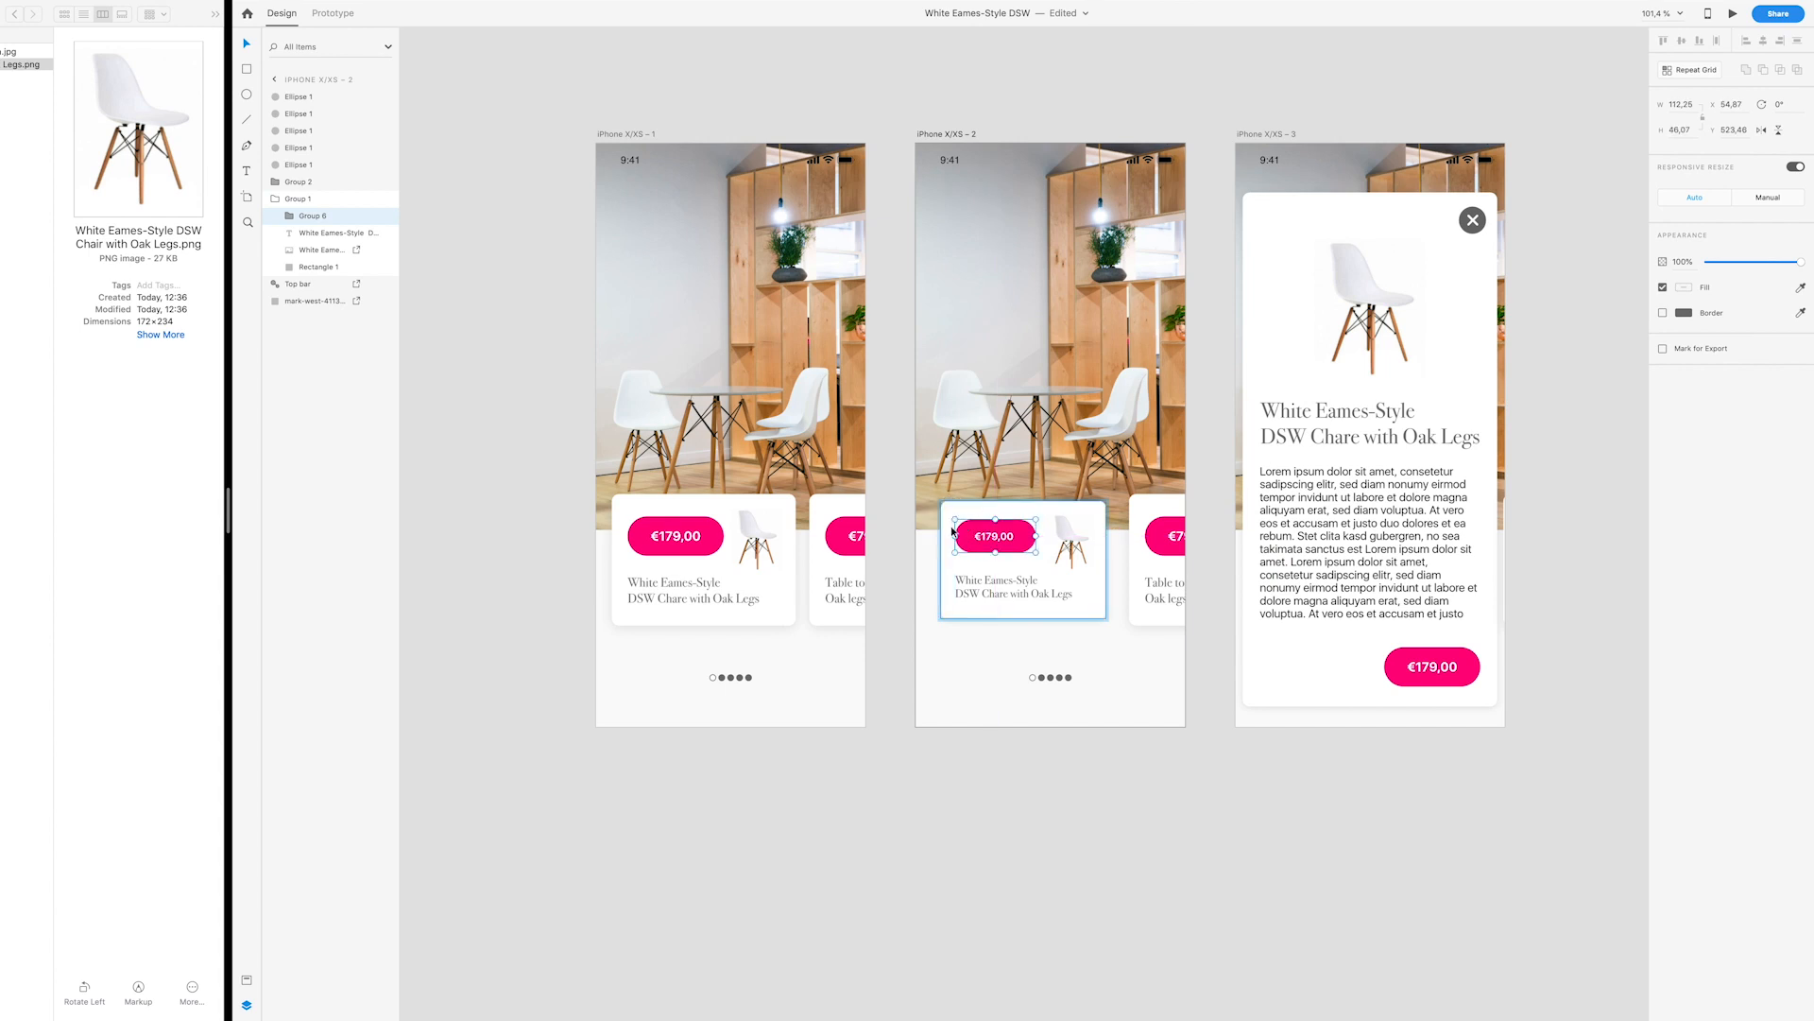
click(536, 229)
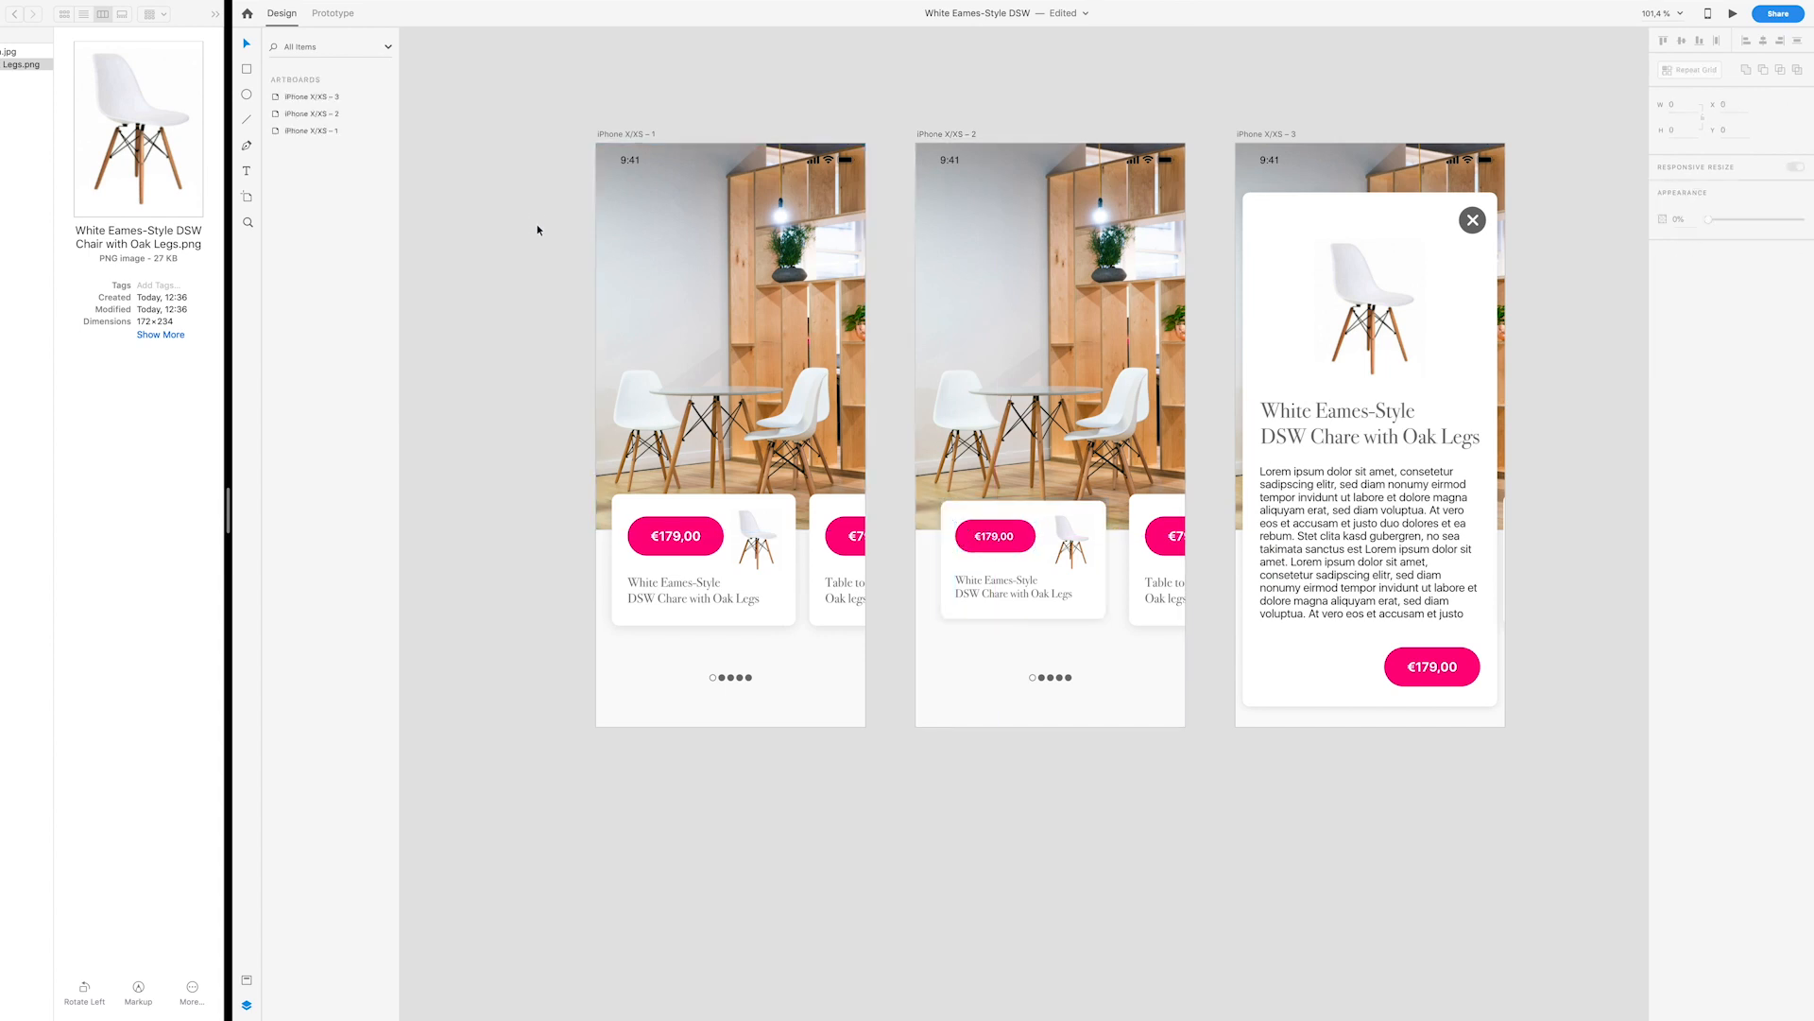
Step: Preview the prototype from iPhone X/XS – 1, repeatedly opening and closing the chair card to examine the price button's animation
click(626, 134)
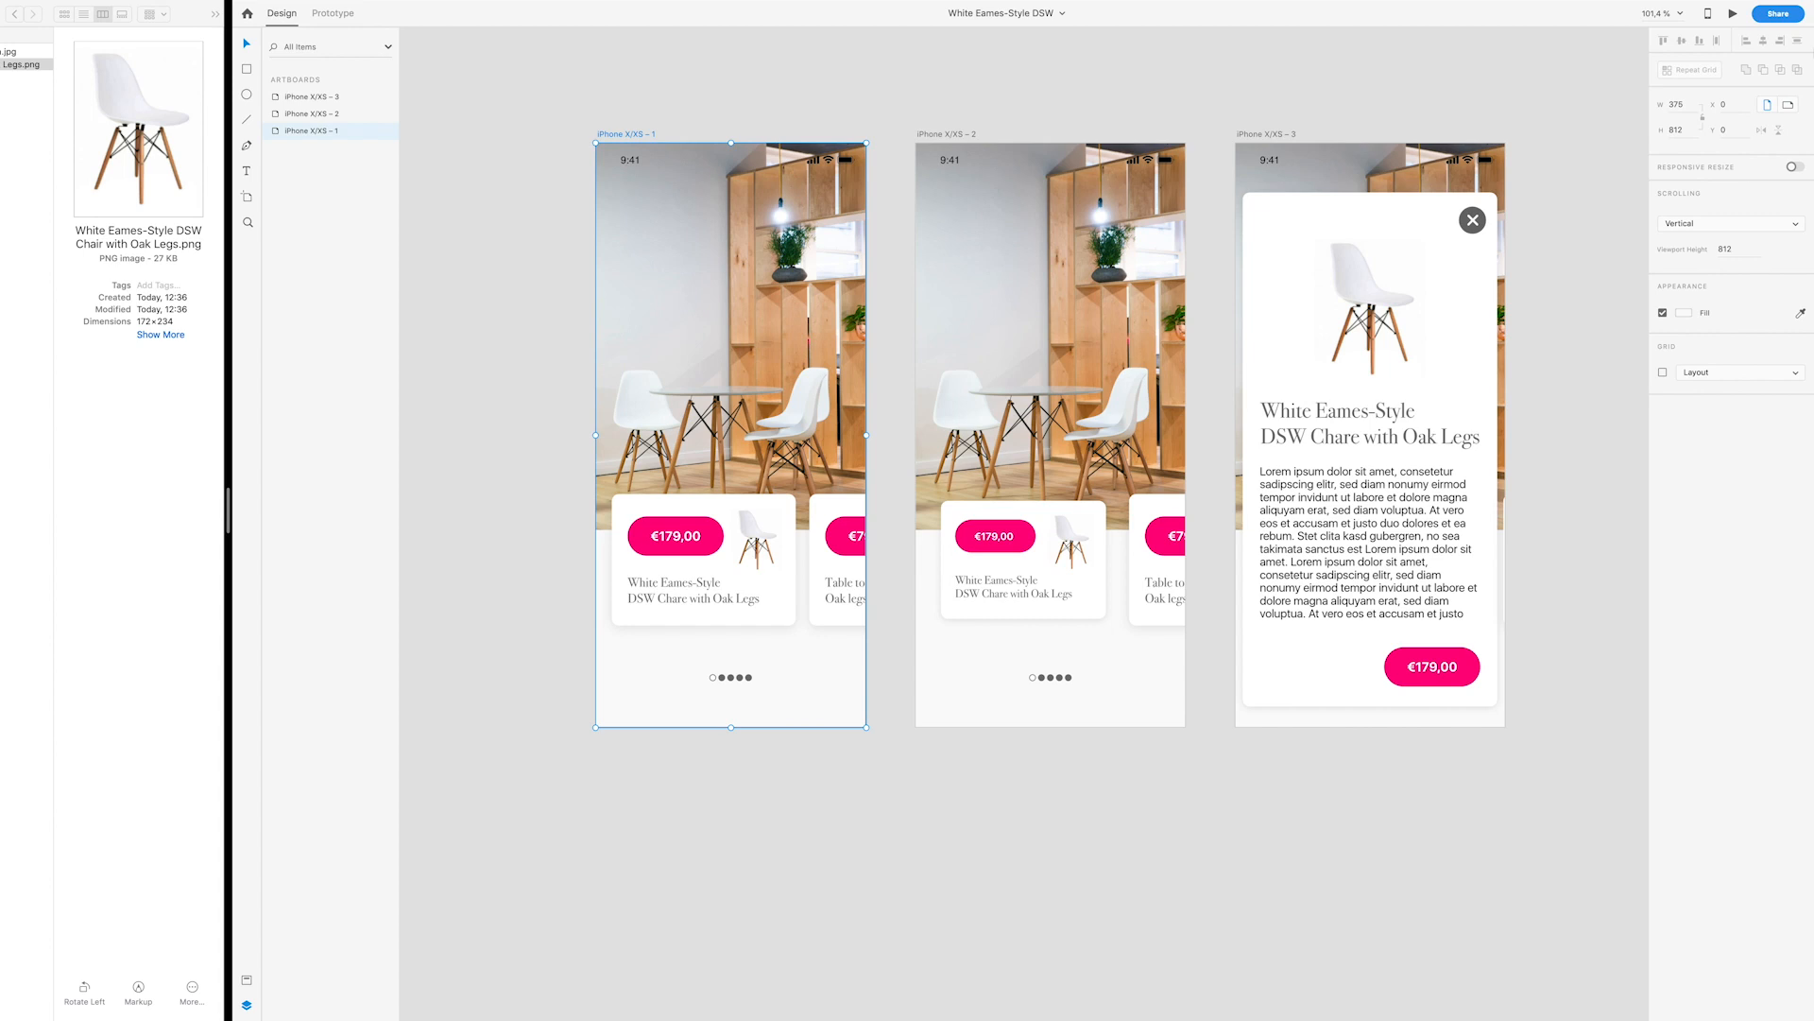
click(1732, 14)
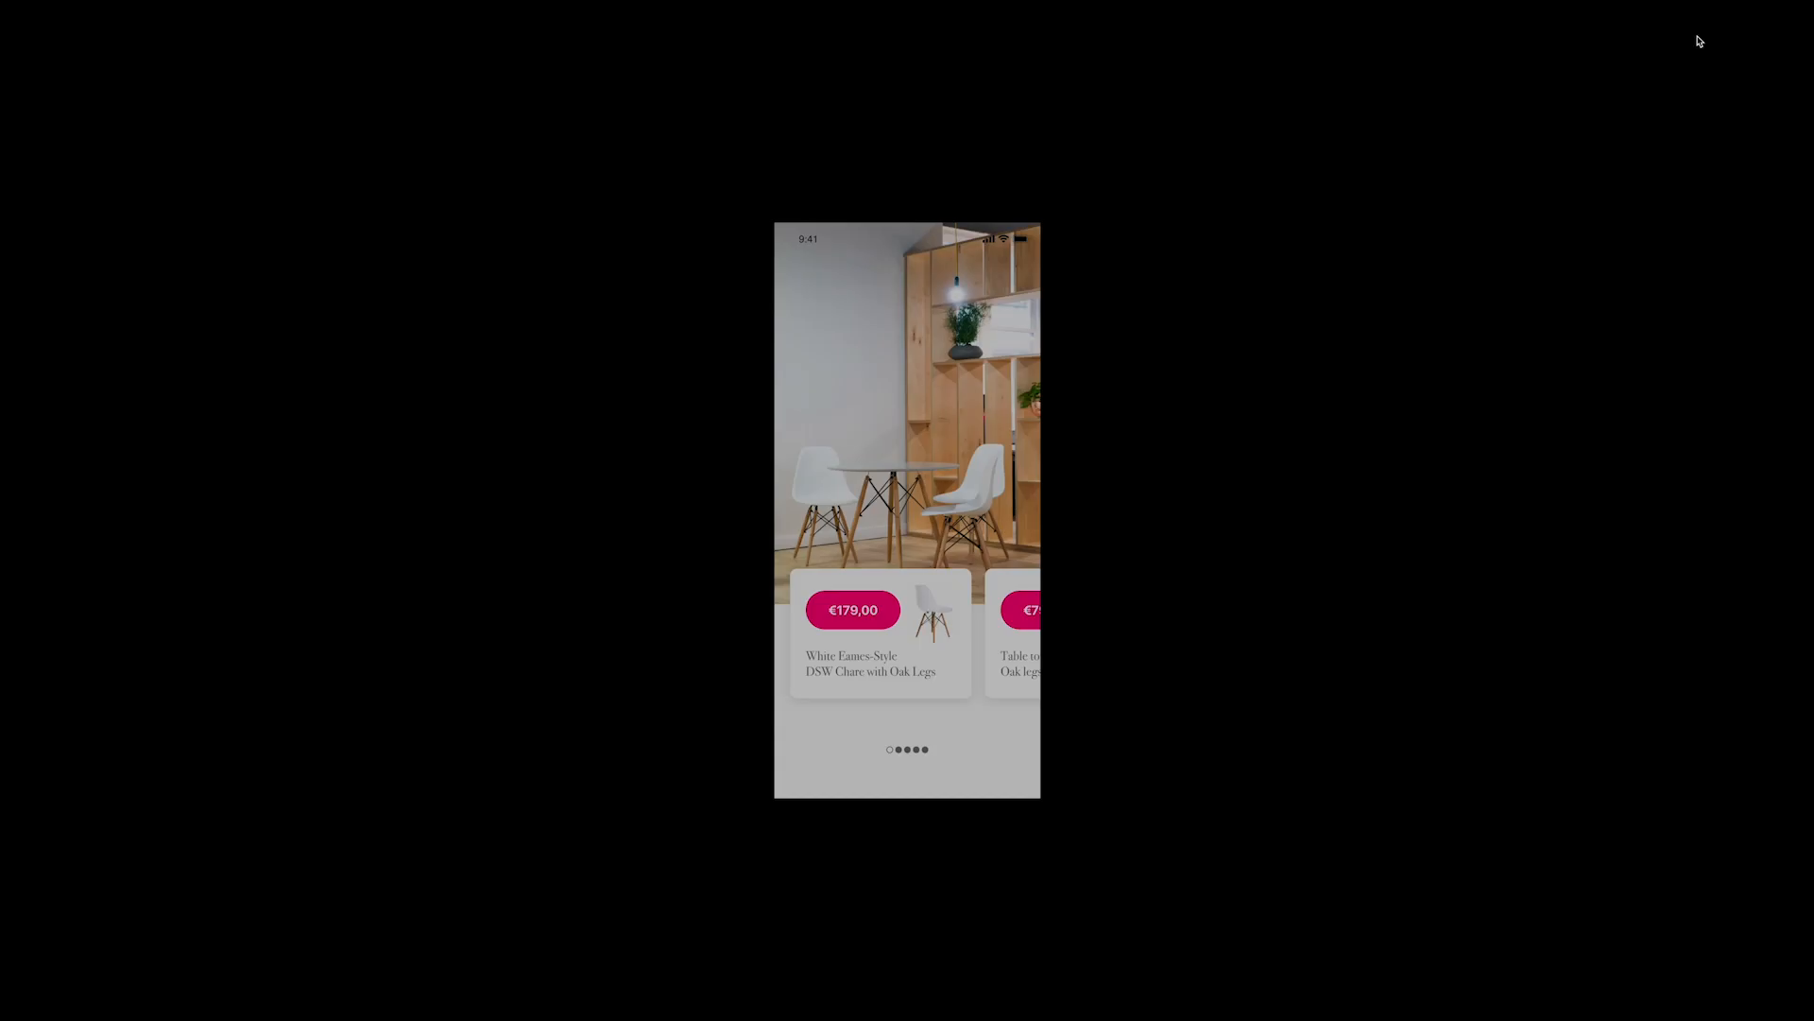
click(933, 626)
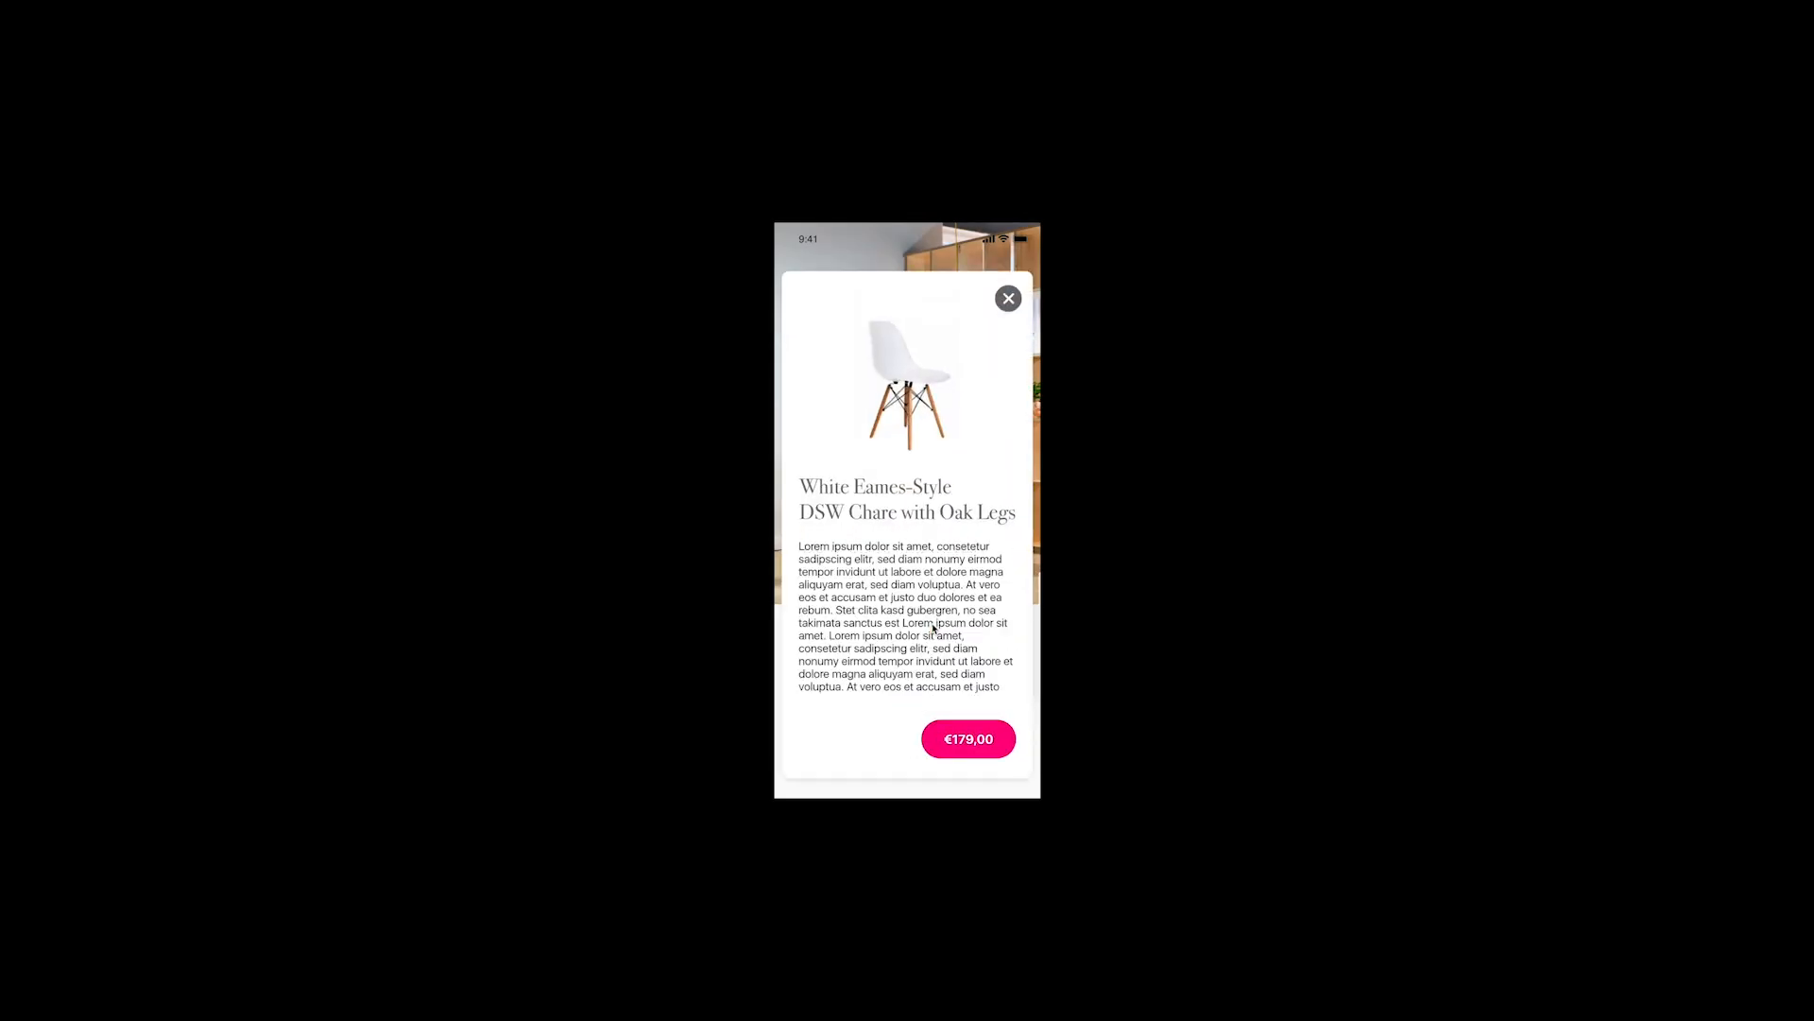
click(1010, 300)
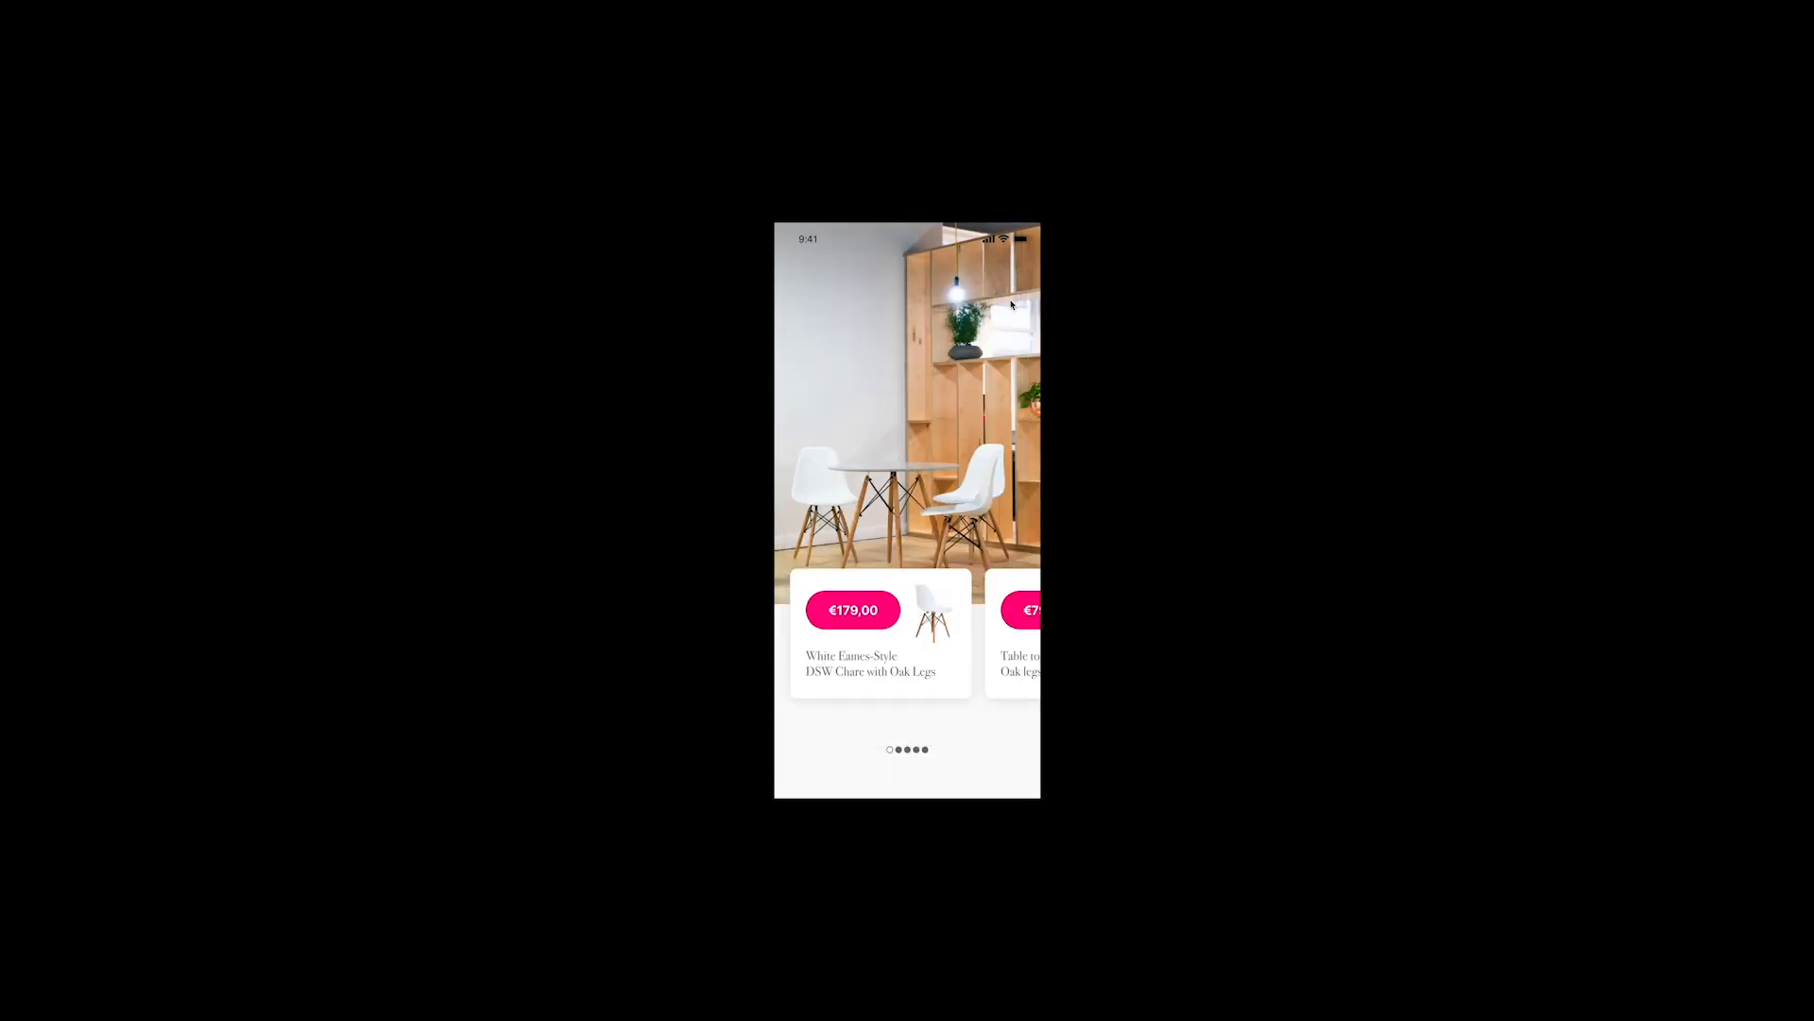
click(863, 624)
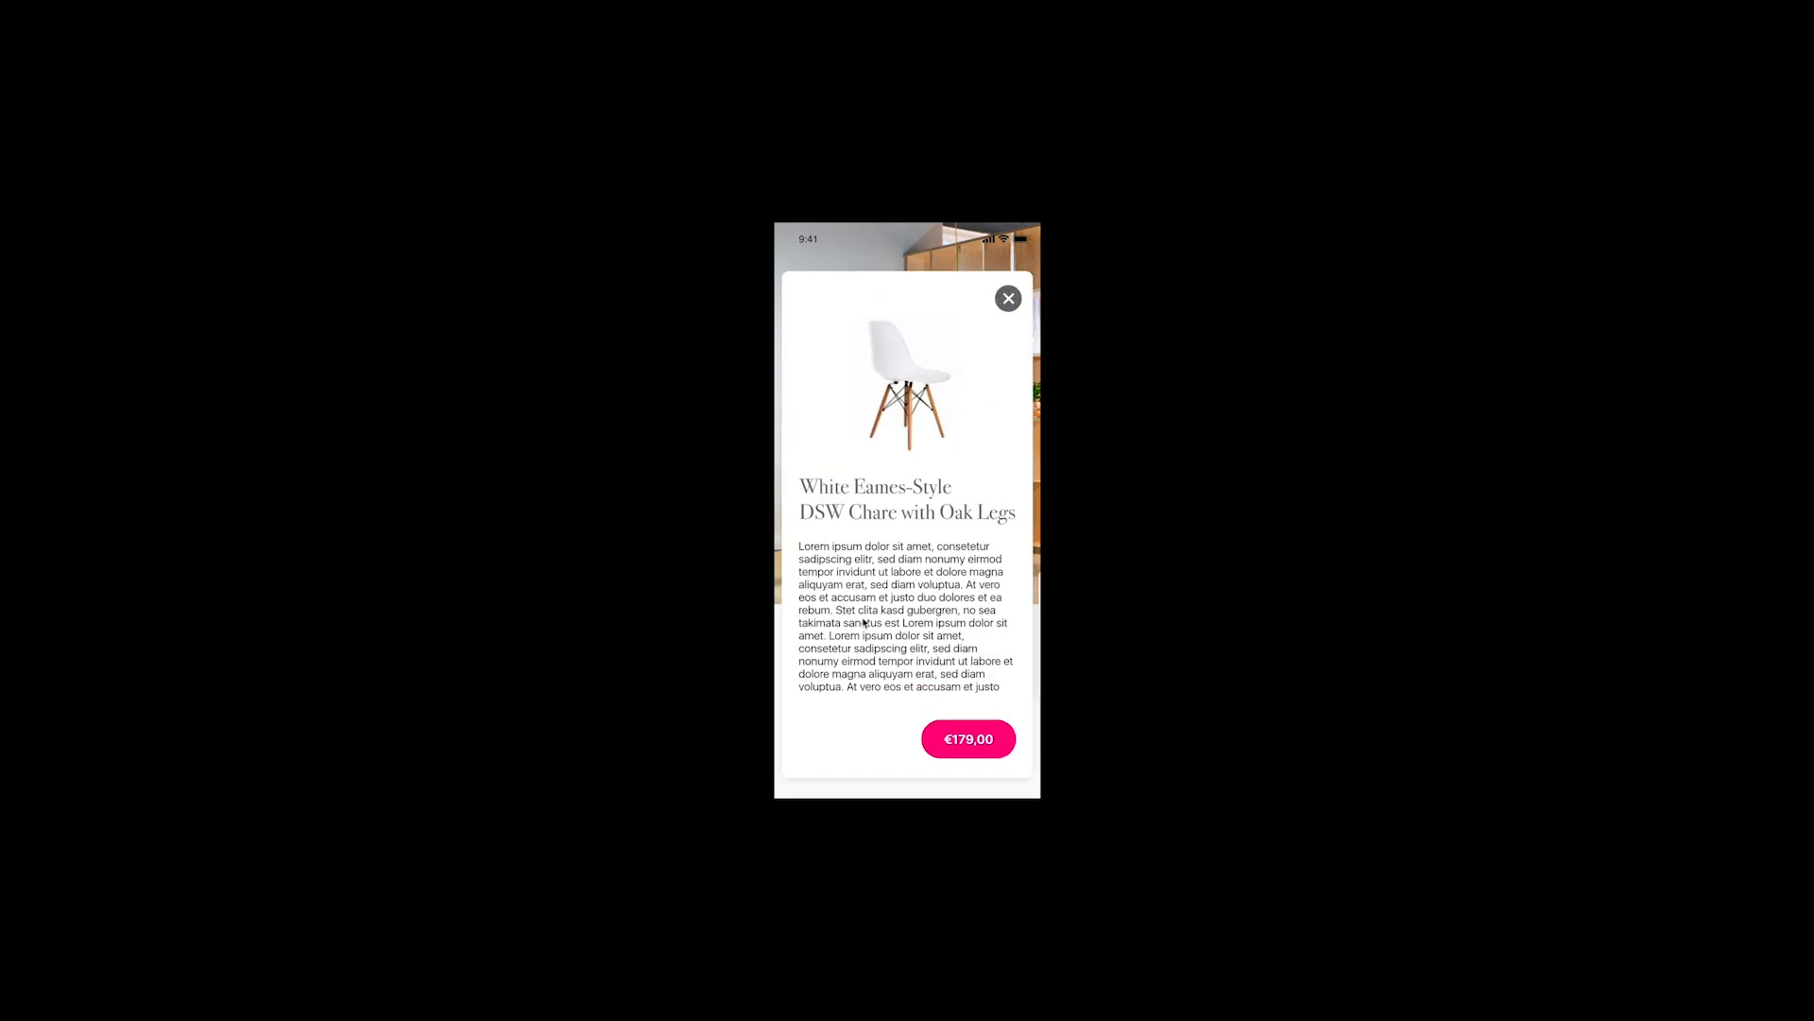
click(1008, 298)
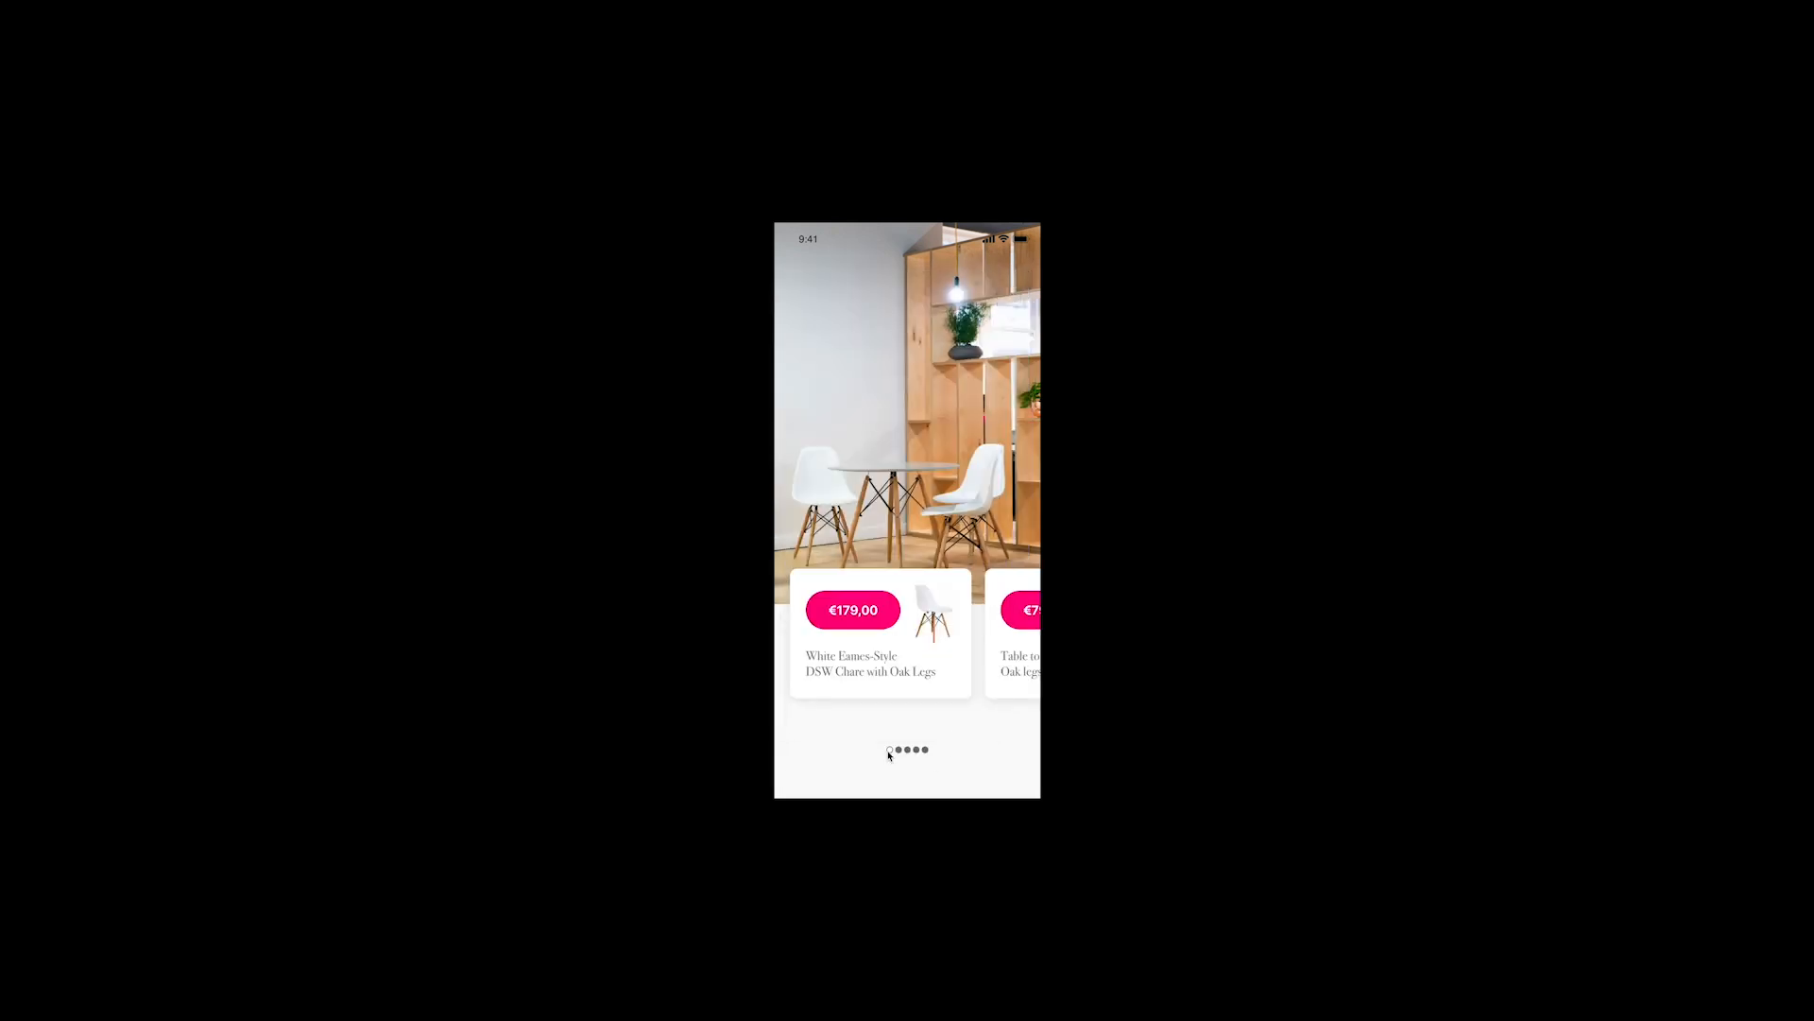
click(892, 611)
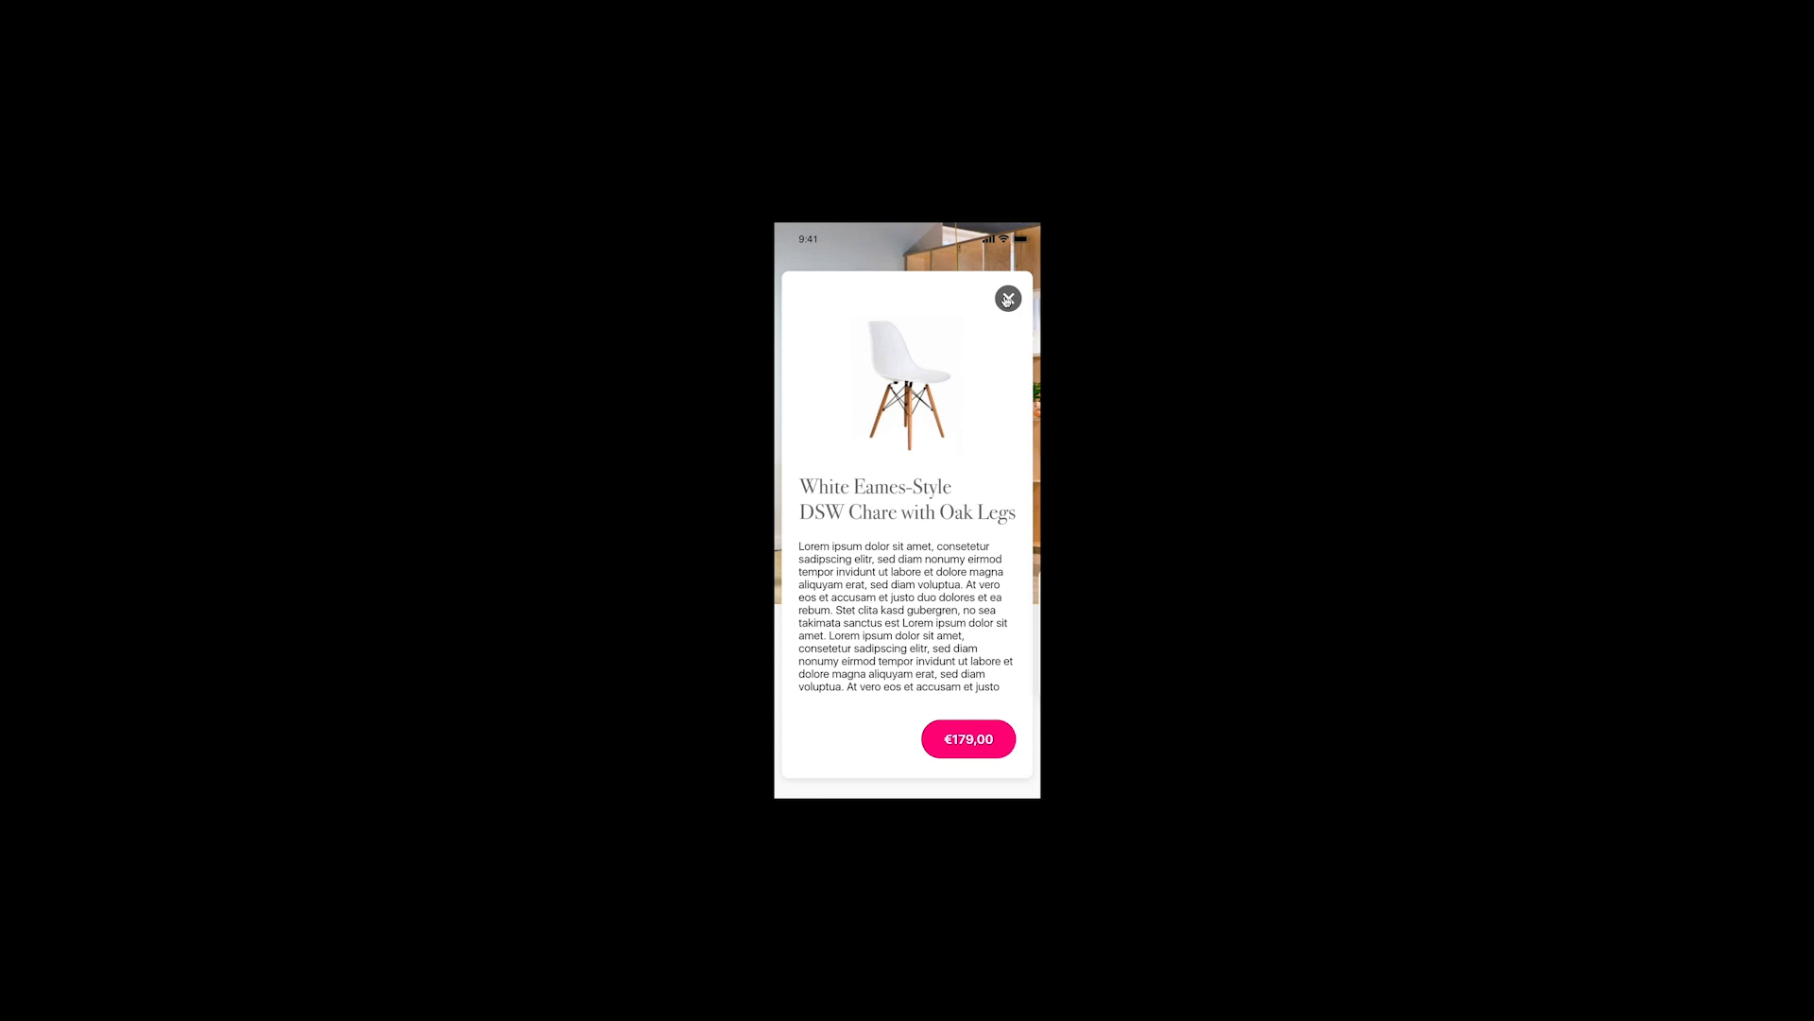
click(1007, 300)
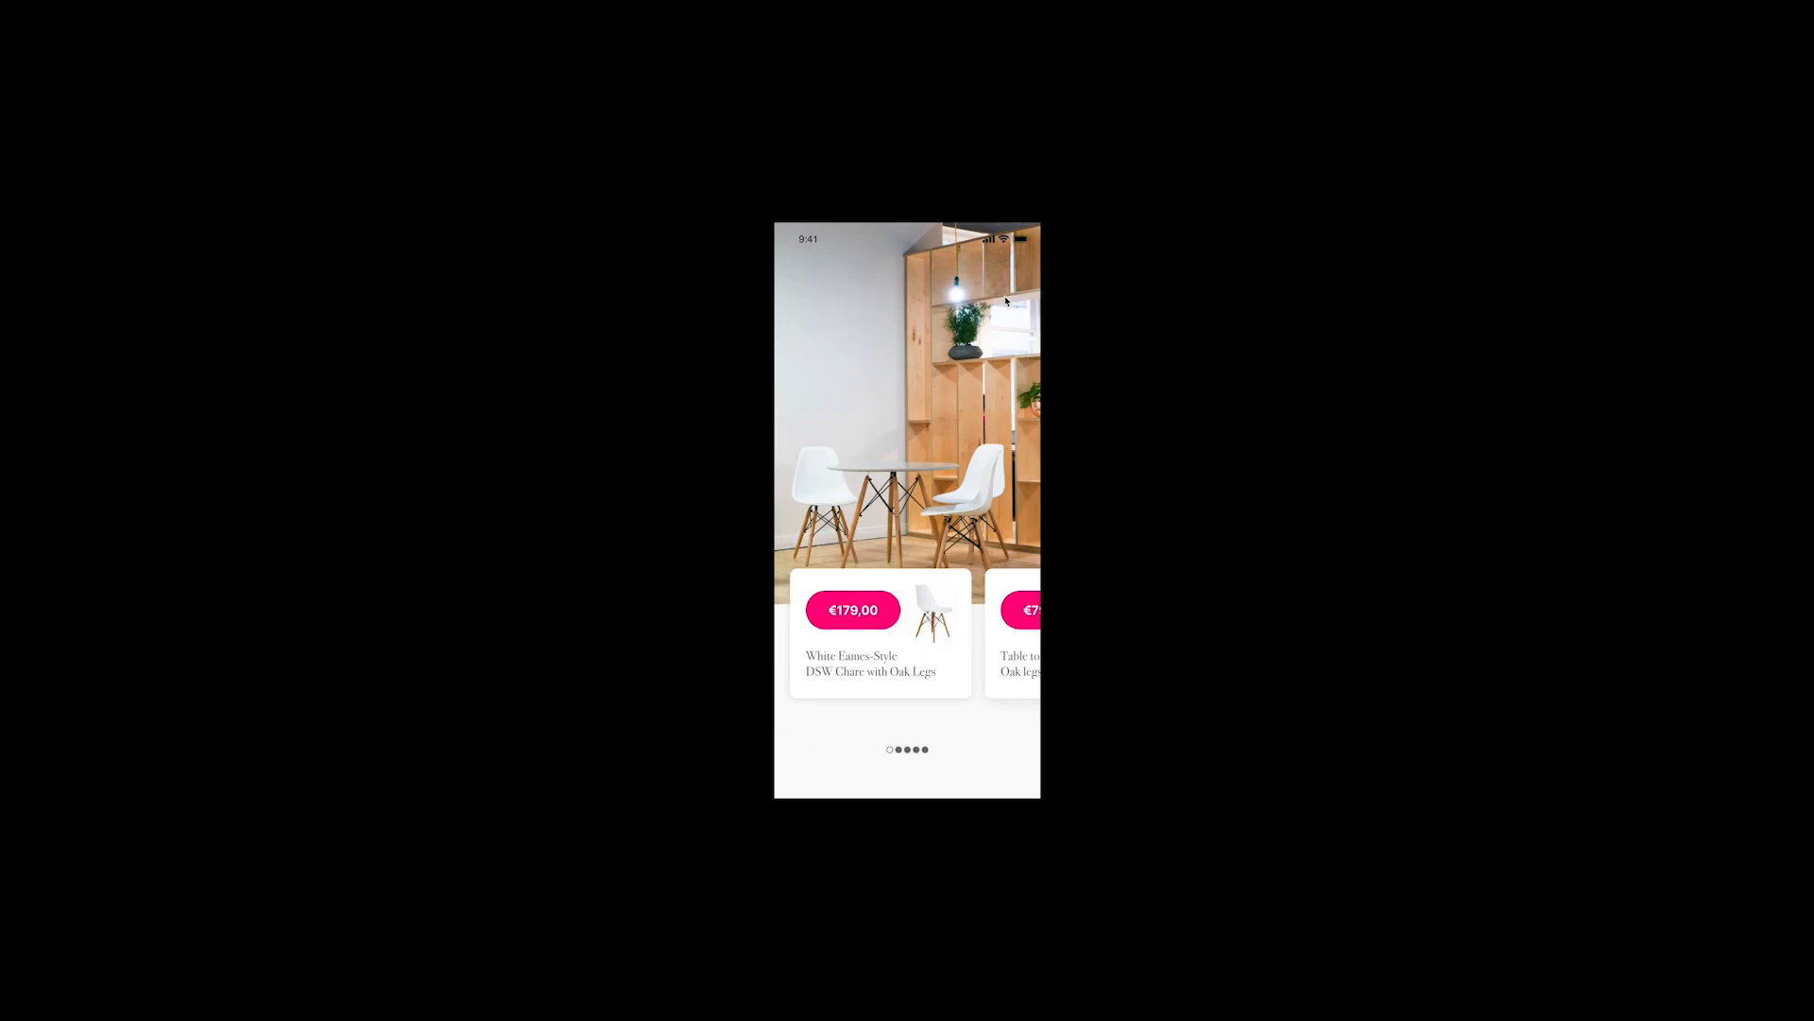
click(893, 619)
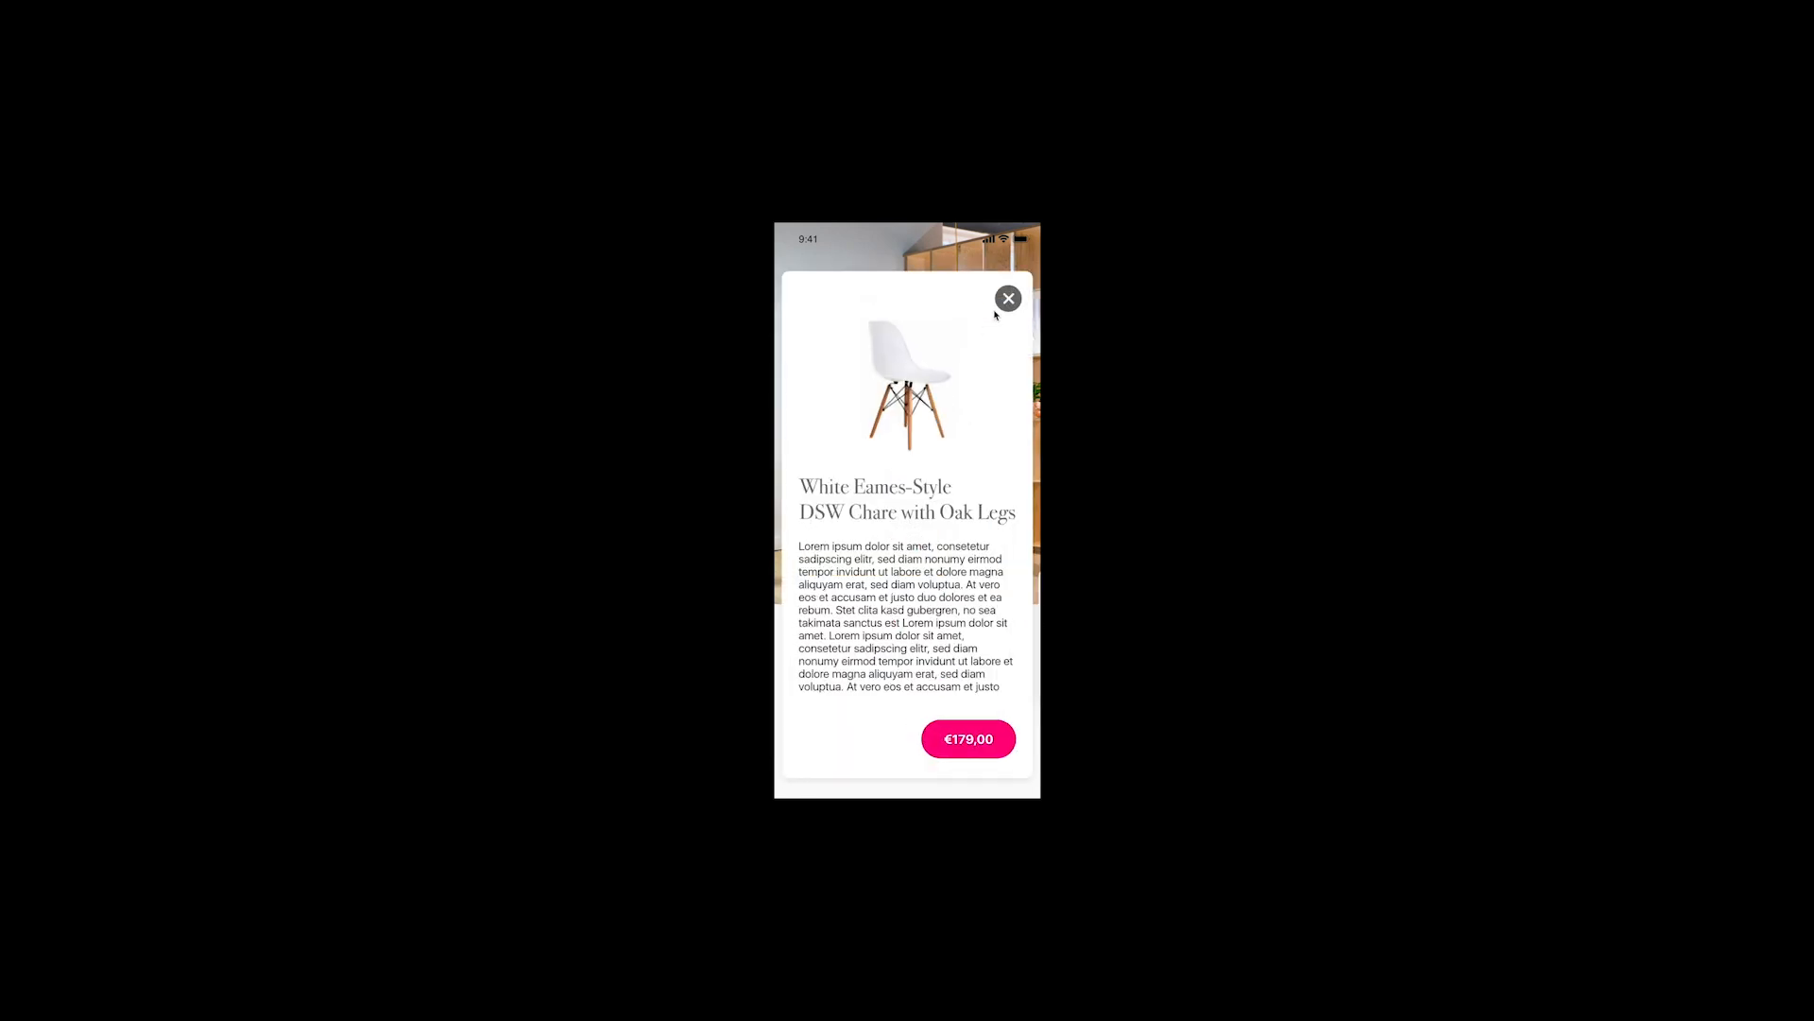